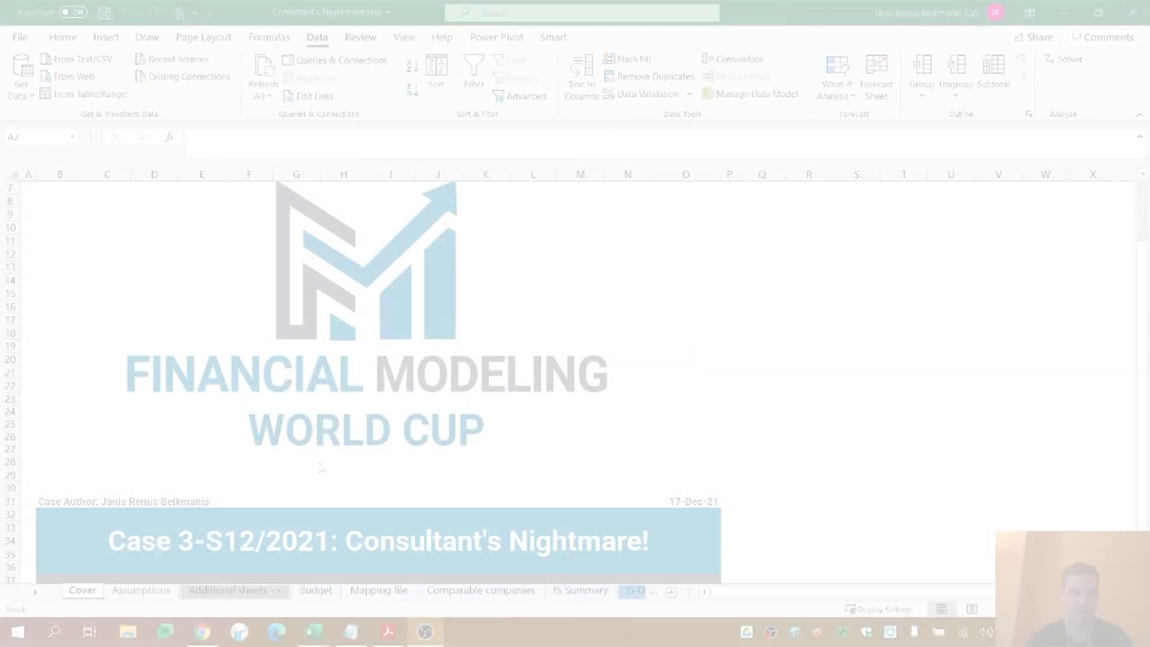
Open the Assumptions sheet to review the general, pandemic impact and valuation inputs
click(144, 592)
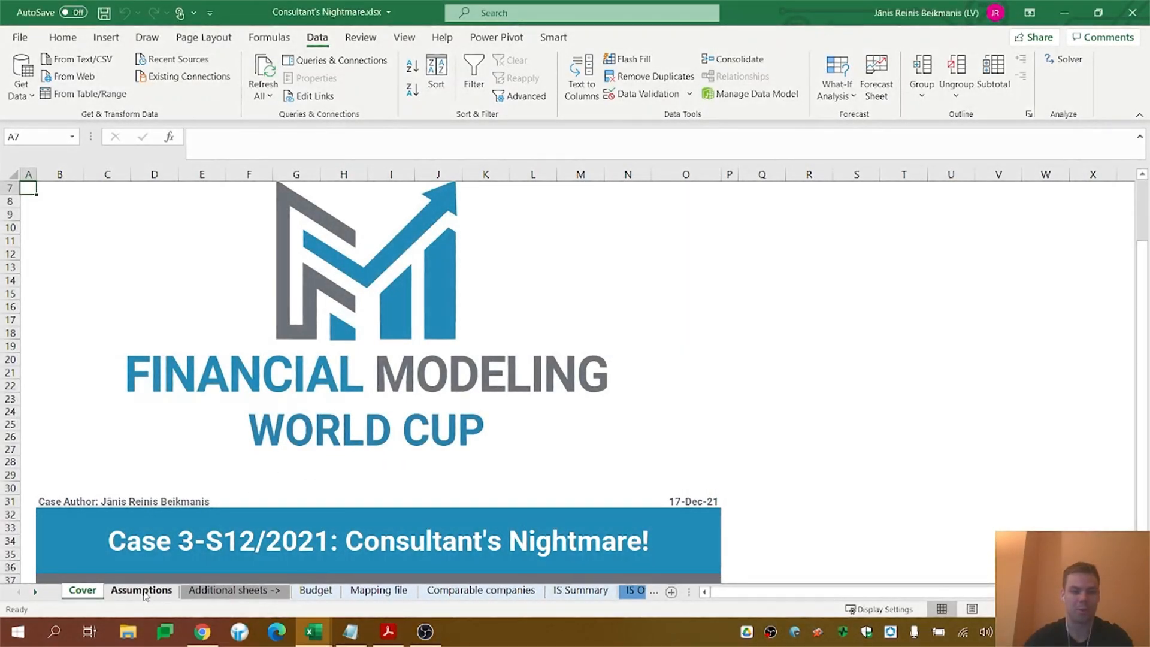
click(144, 592)
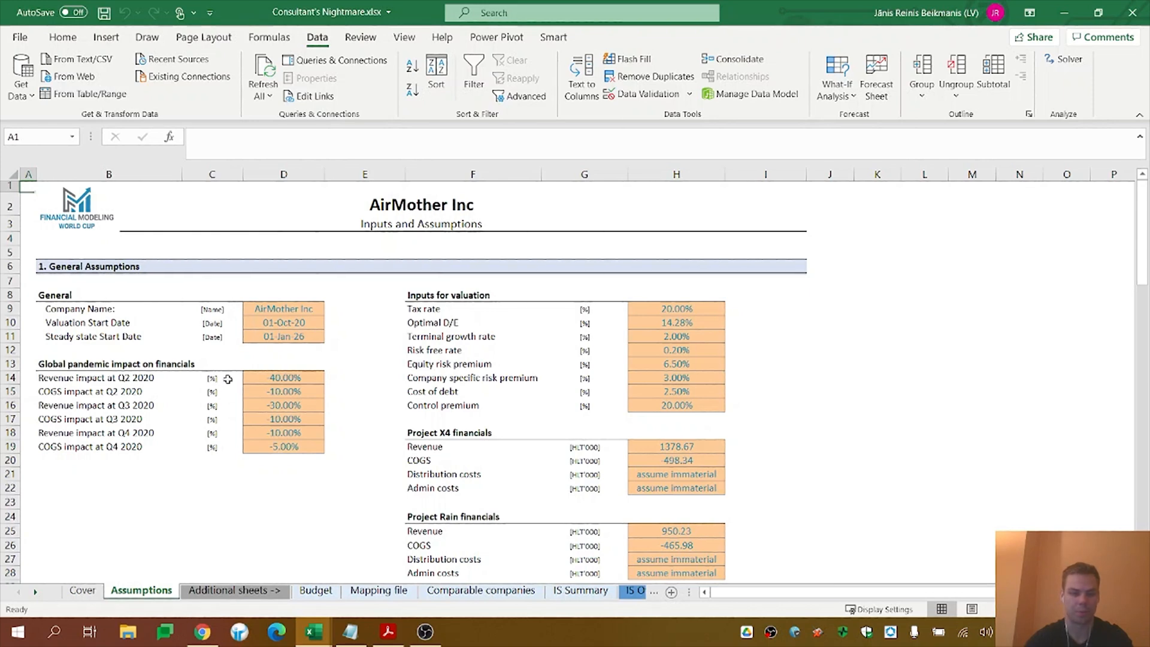
Switch to the Consultant's Nightmare_GLs.xlsx workbook and examine the full account name list on the Jan18 sheet
key(alt+Tab)
key(alt+Tab)
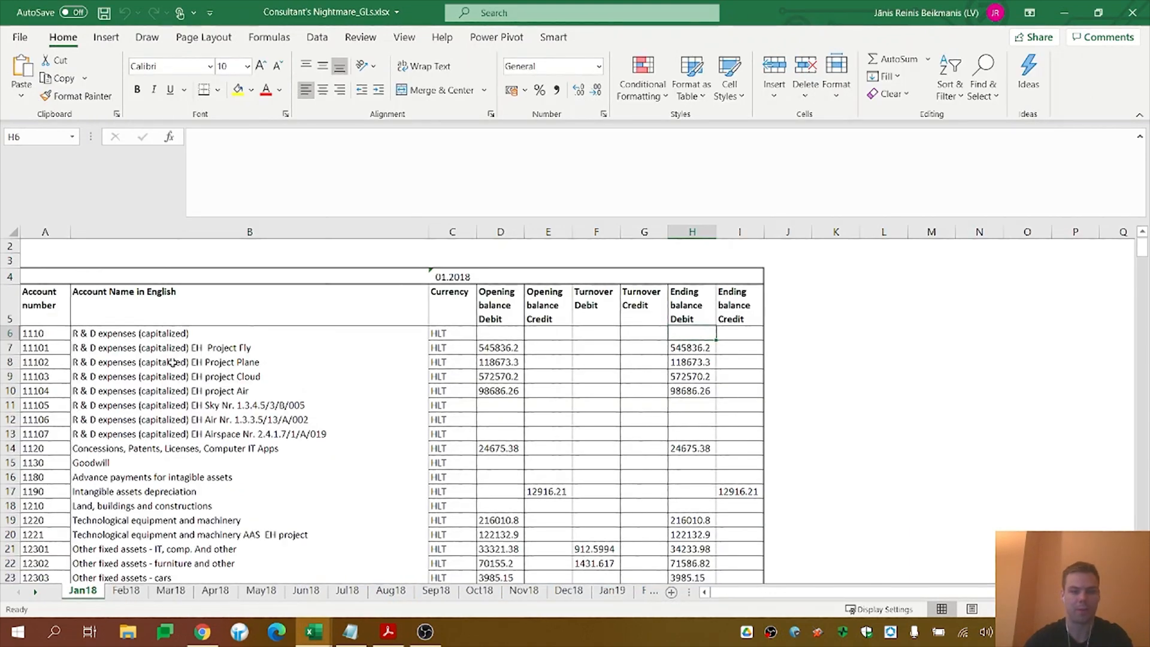
scroll(174, 363, up, 1)
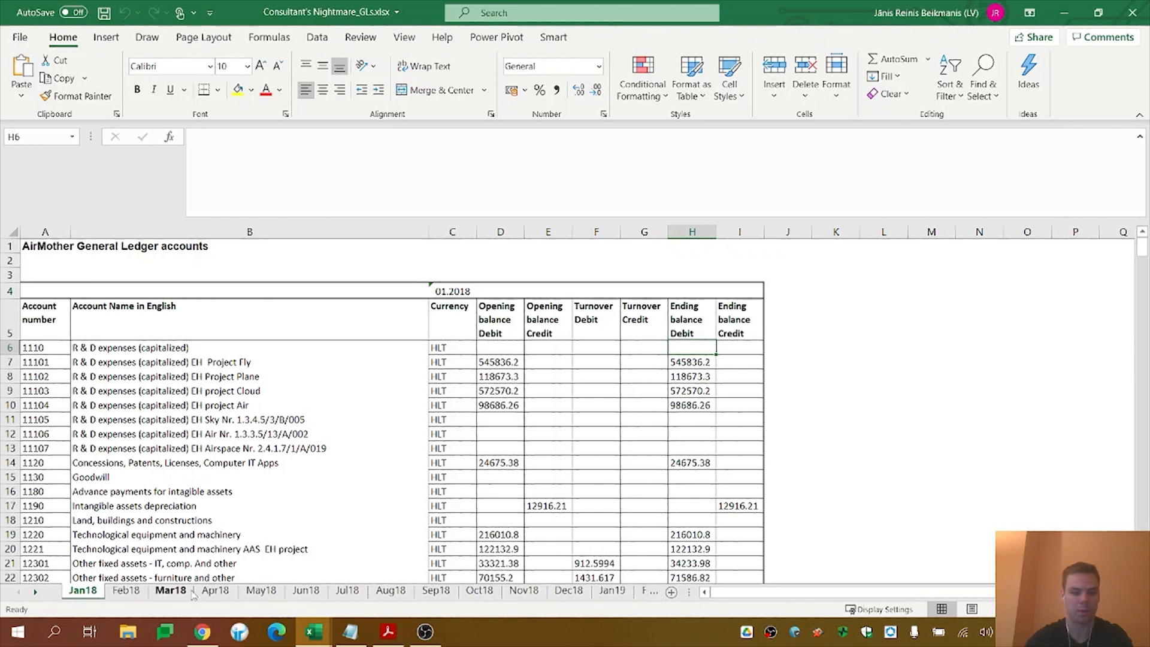
click(151, 353)
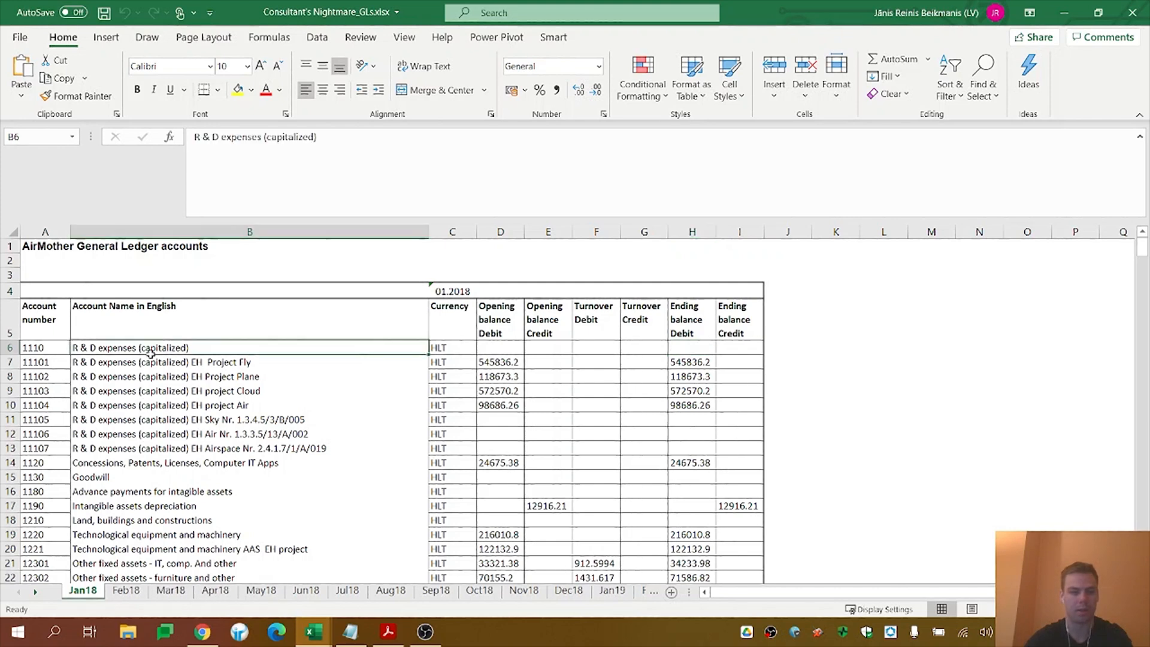
key(ctrl+shift+Down)
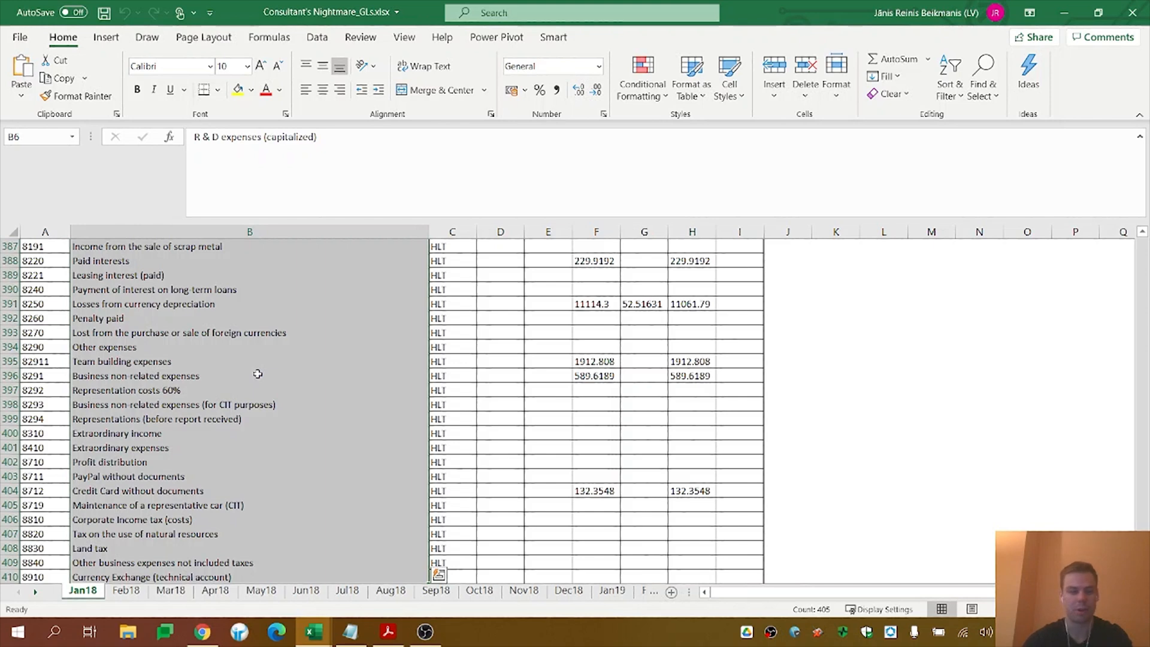
key(ctrl+Up)
key(Down)
key(Down)
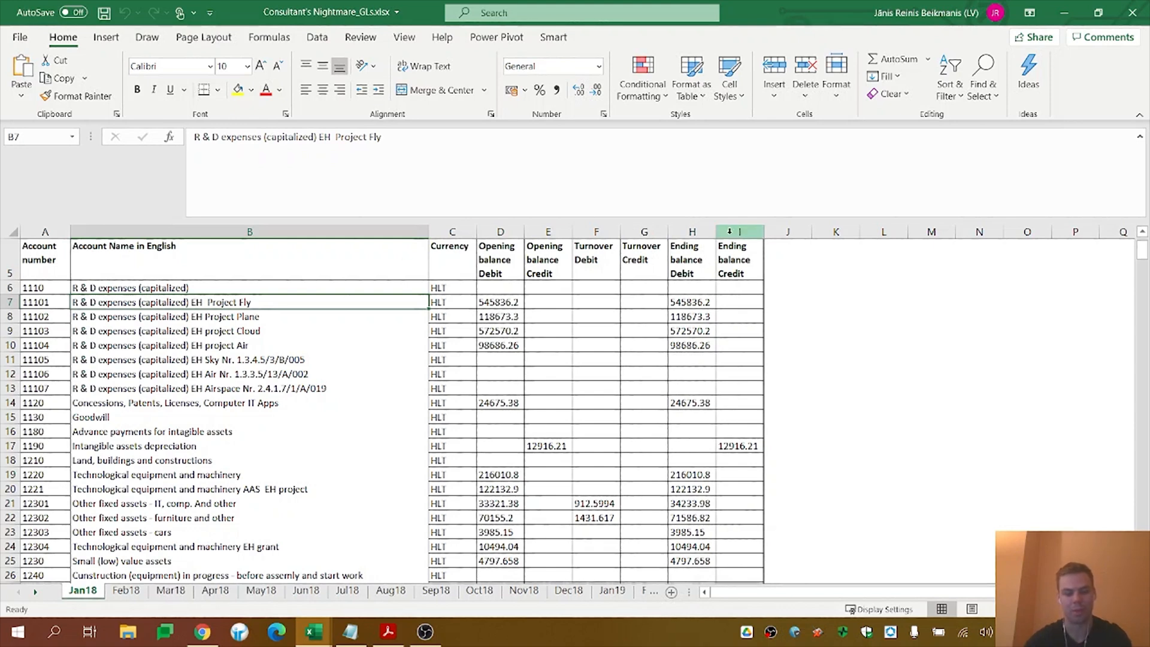
Return to Consultant's Nightmare.xlsx and examine the income statement line items and Jan-18 figures on the IS Summary sheet
key(alt+Tab)
click(729, 239)
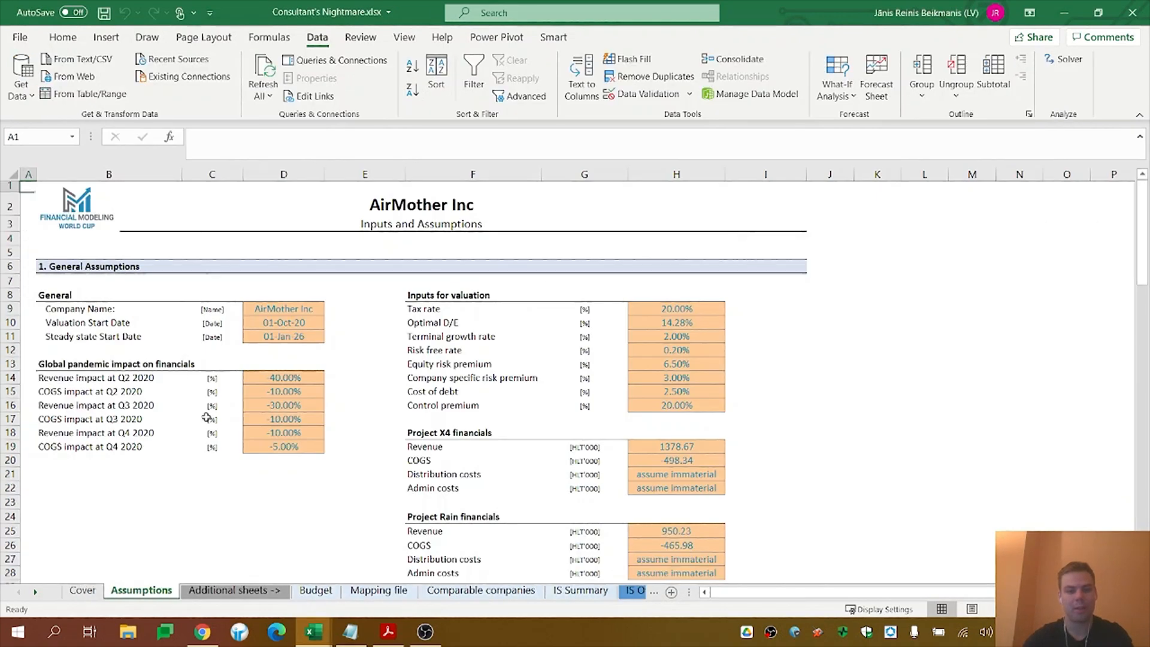
click(35, 592)
click(35, 592)
click(34, 592)
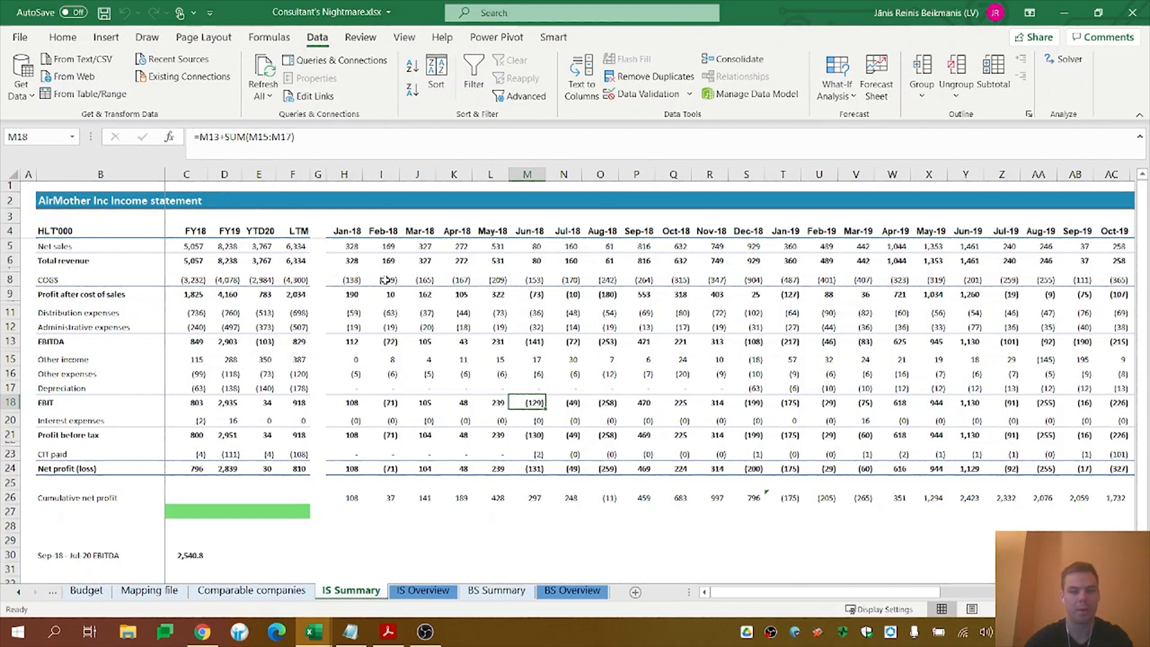
drag(84, 250, 59, 468)
drag(349, 246, 351, 457)
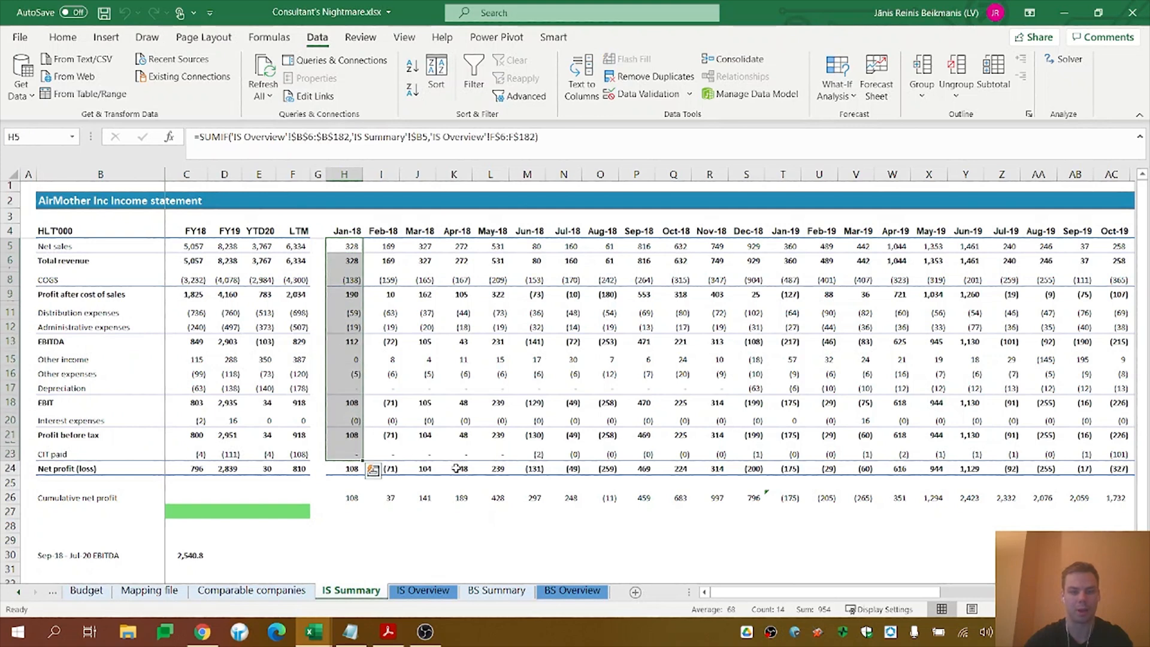
Examine the account numbers, monthly values and category labels on the IS Overview sheet
click(425, 591)
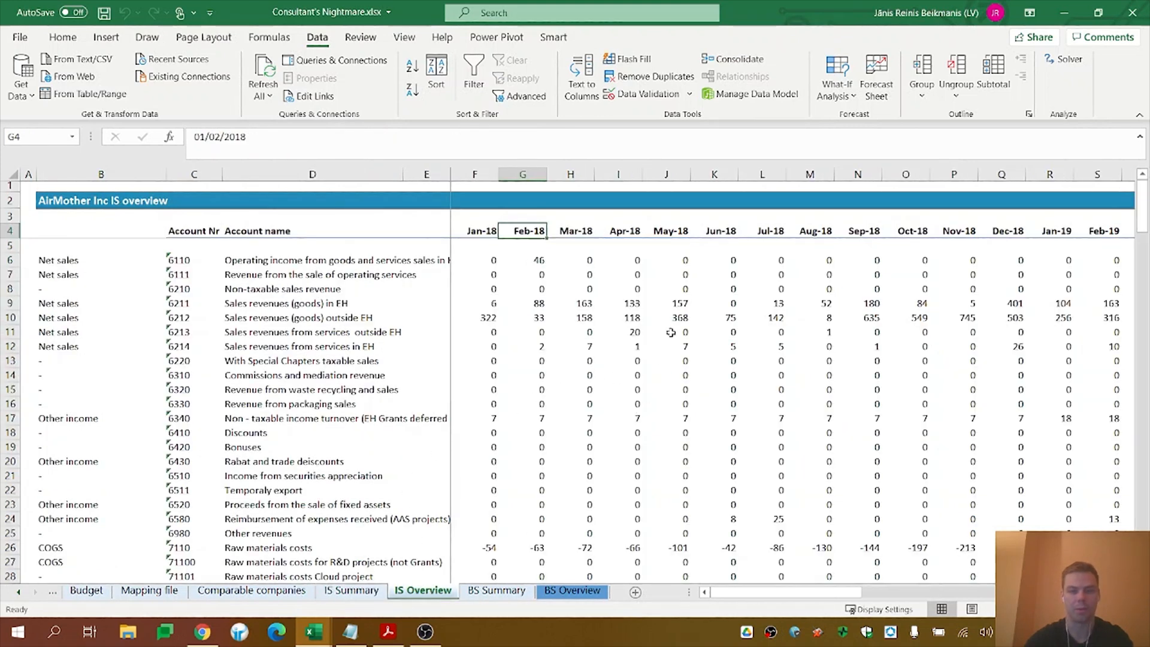
drag(198, 260, 192, 377)
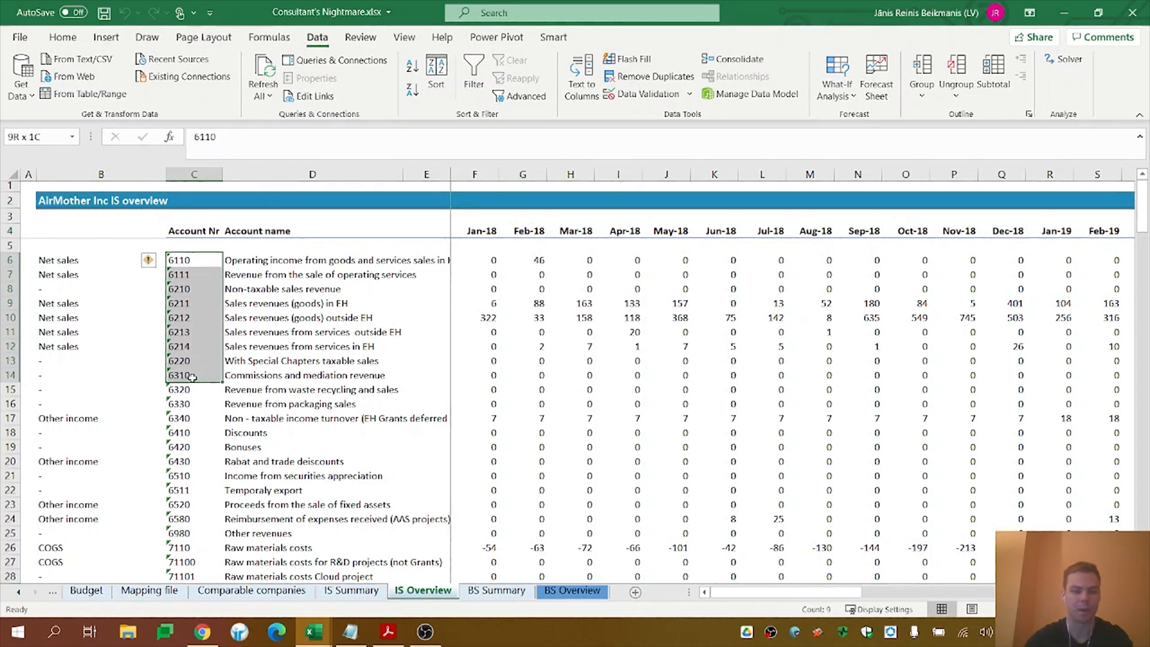
click(187, 345)
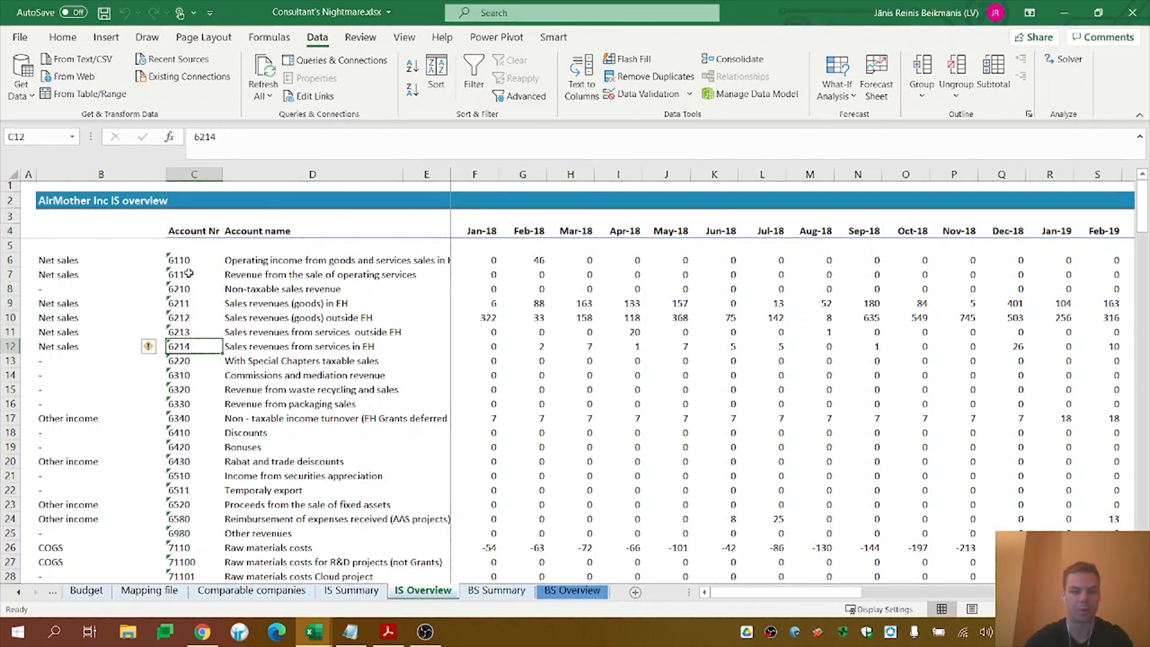
drag(488, 262, 709, 249)
click(783, 248)
click(800, 261)
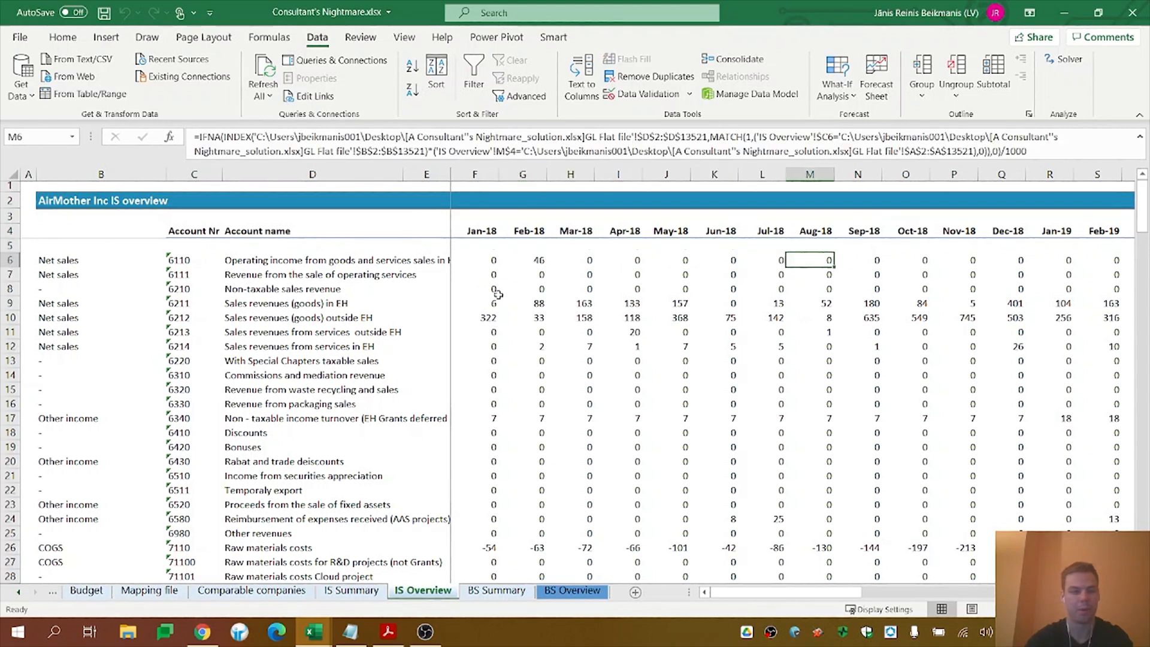
drag(53, 261, 64, 397)
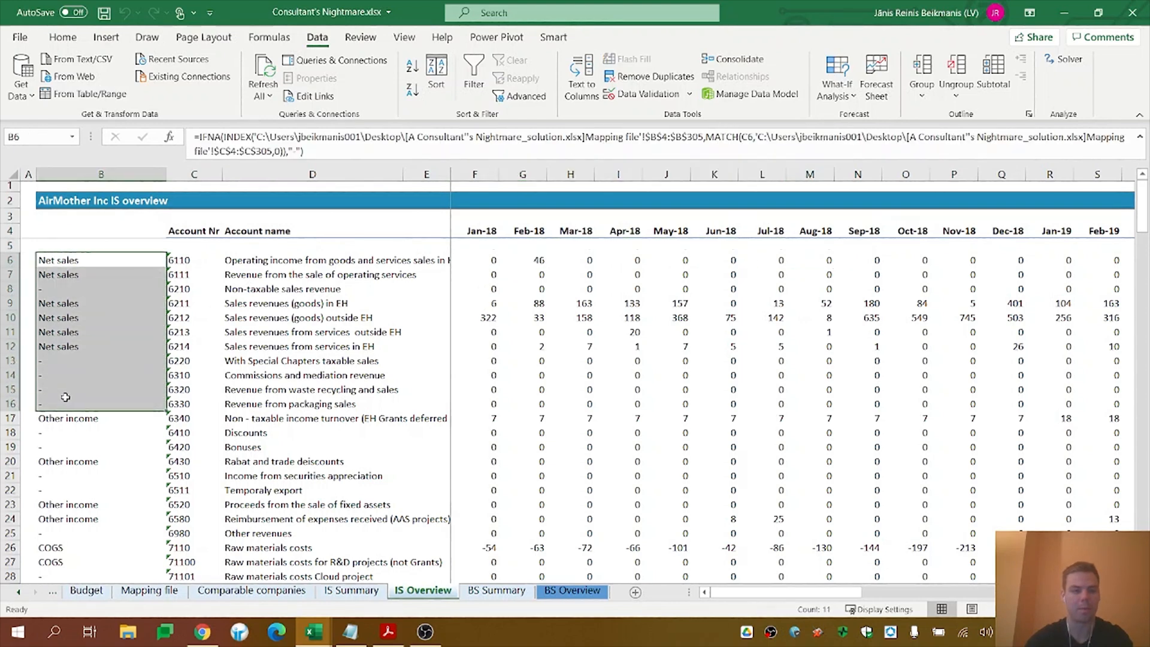
click(66, 390)
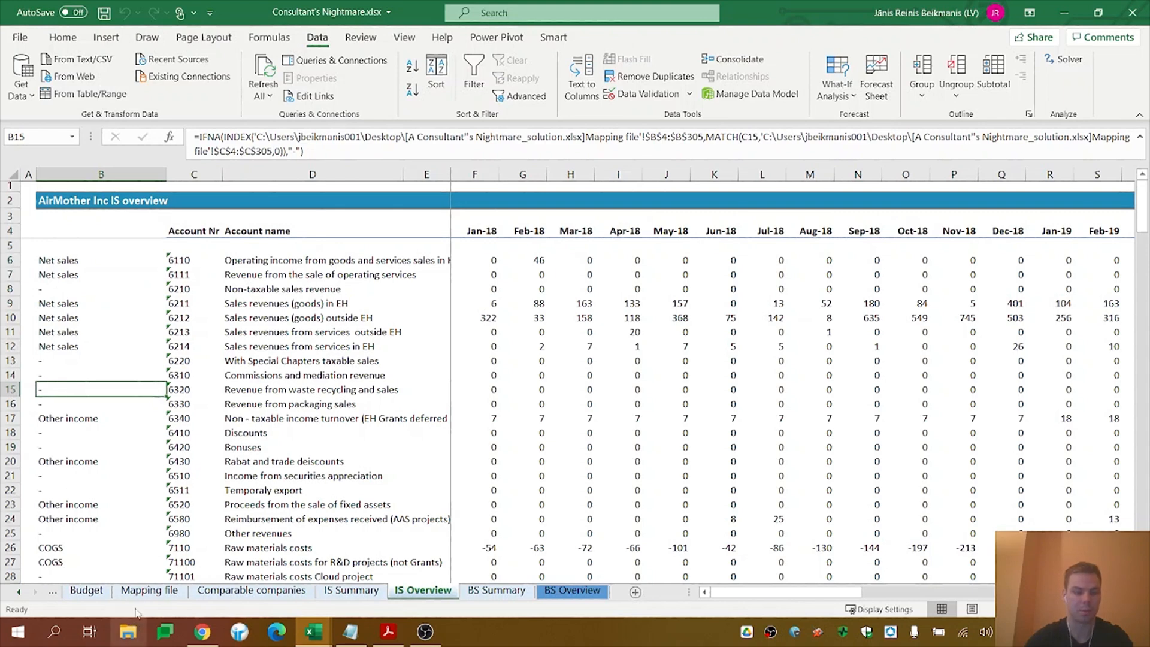
Check the category and account number pairs on the Mapping file sheet, then revisit the IS Overview and IS Summary sheets
click(149, 590)
click(102, 234)
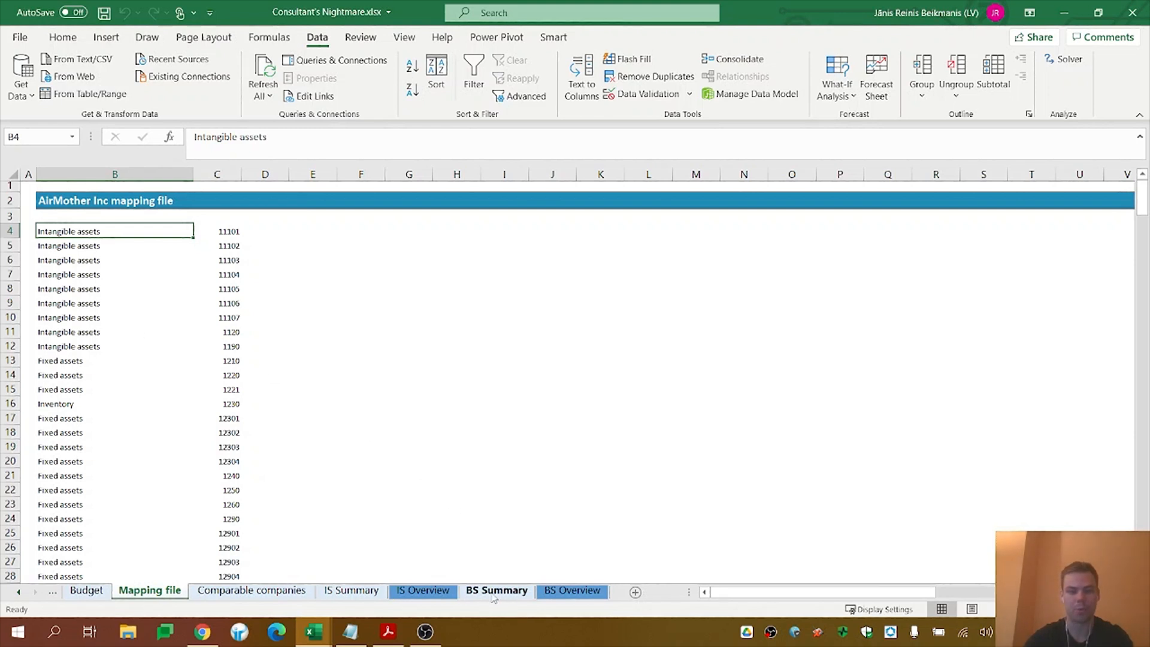
click(423, 590)
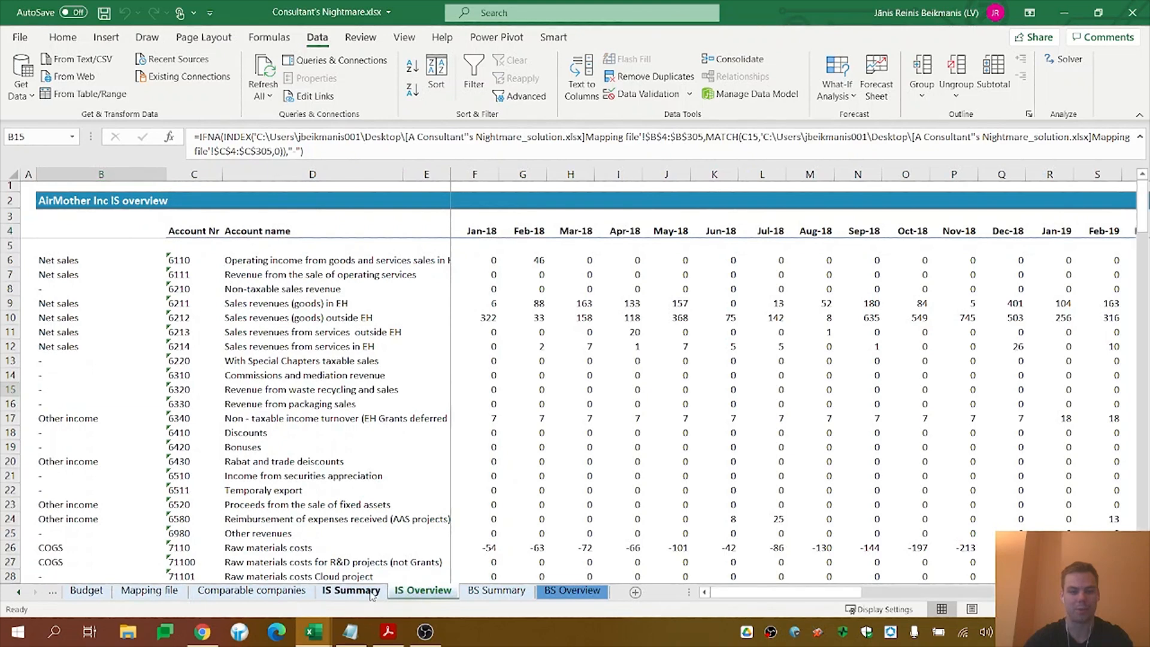
click(351, 590)
click(388, 295)
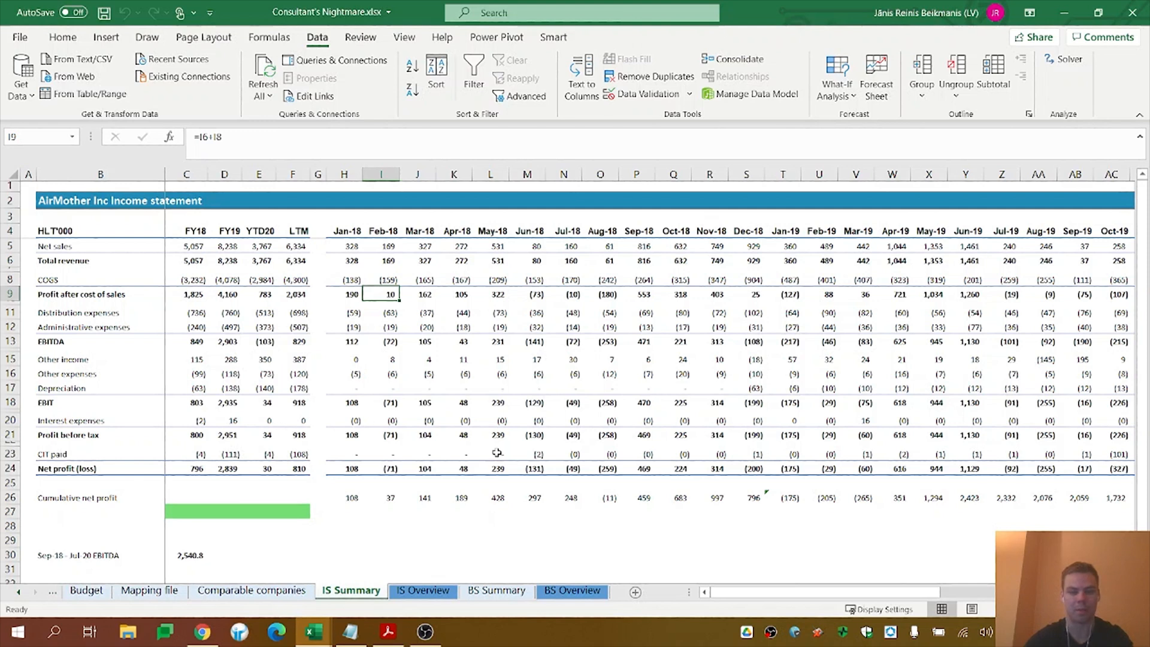
From the BS Summary sheet, import the whole Consultant's Nightmare_GLs.xlsx workbook as a query and open it in the Power Query Editor
click(505, 593)
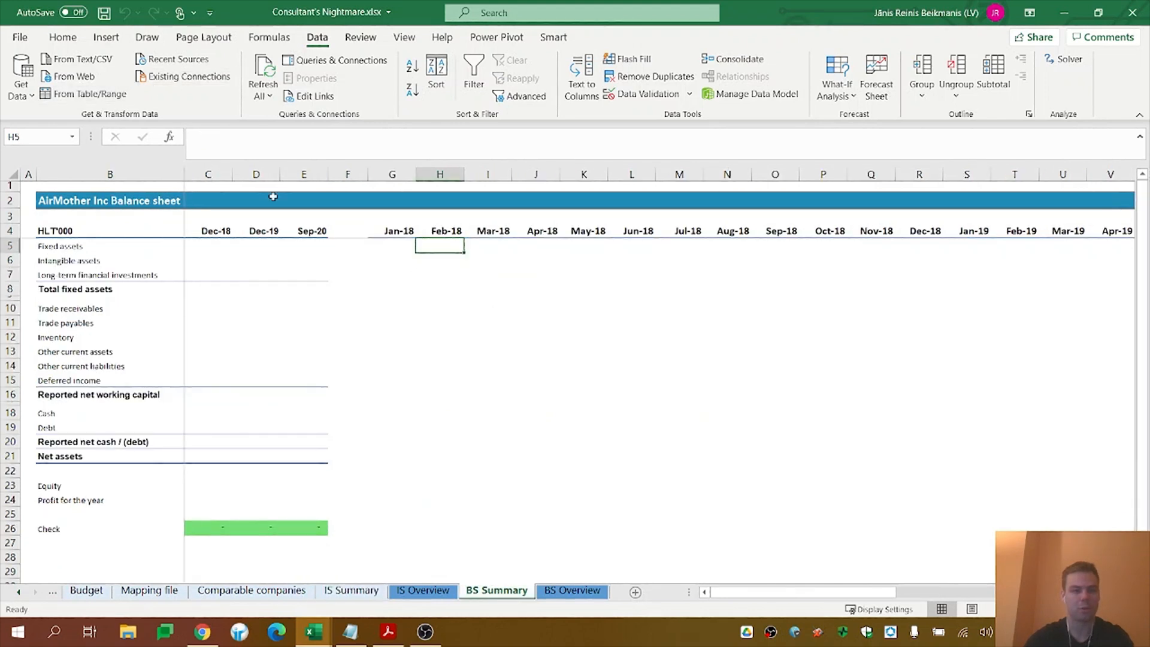
click(21, 77)
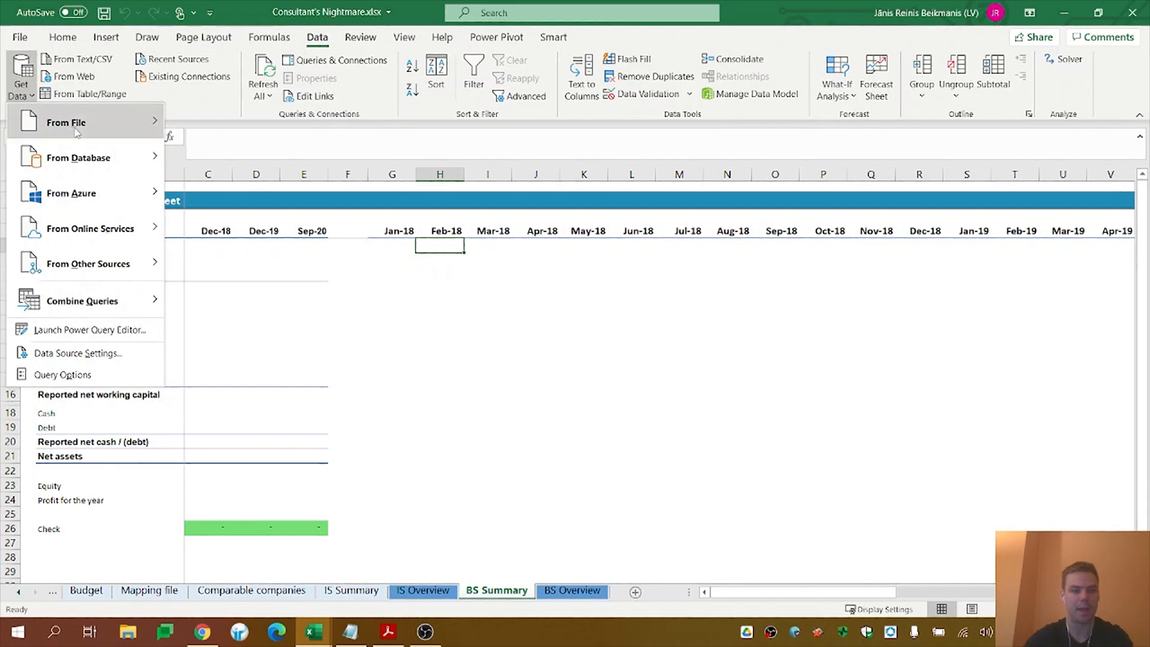
mouse_move(77, 132)
click(257, 126)
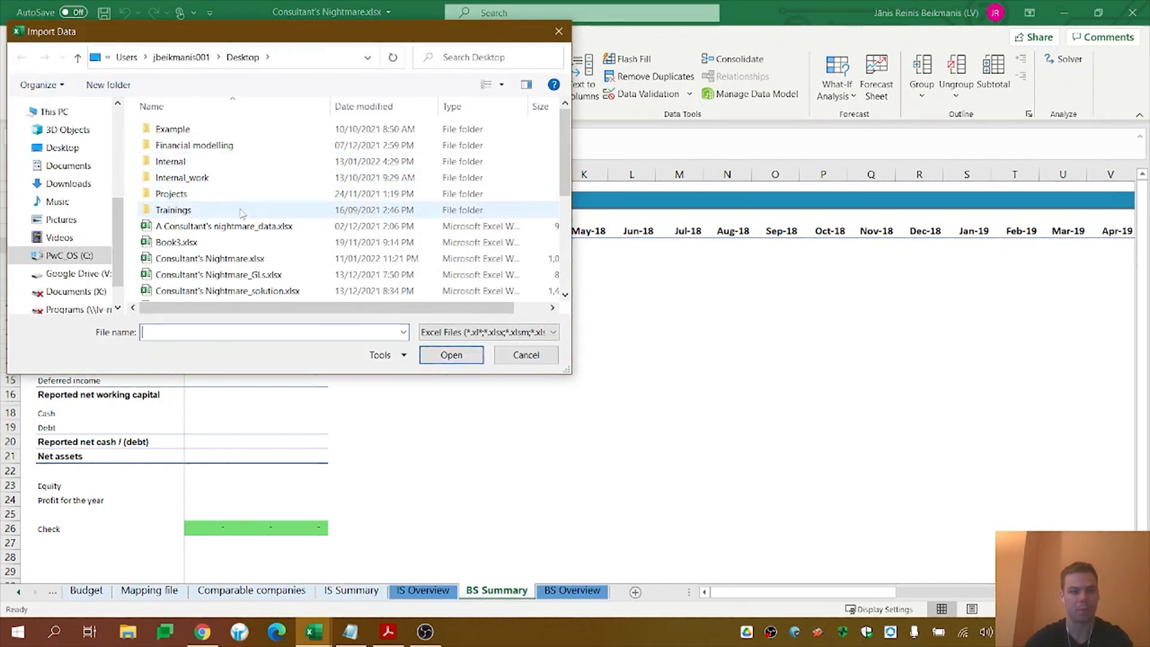
click(277, 278)
click(451, 355)
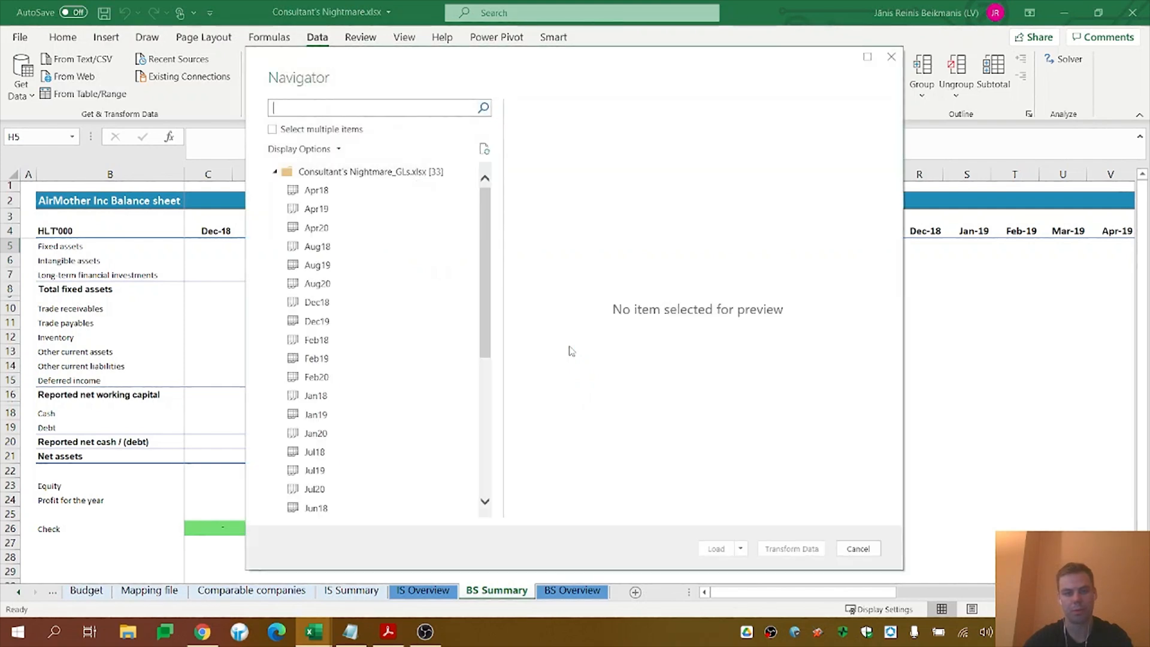
click(791, 548)
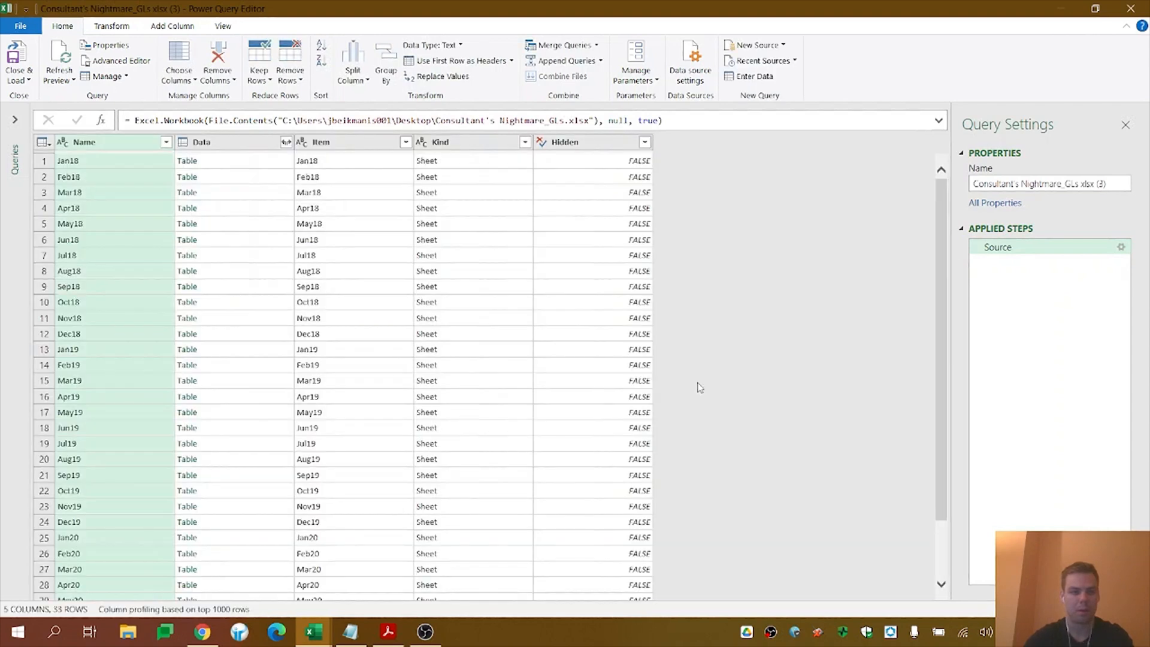
Look through the monthly sheet names in the query's Name column
click(88, 175)
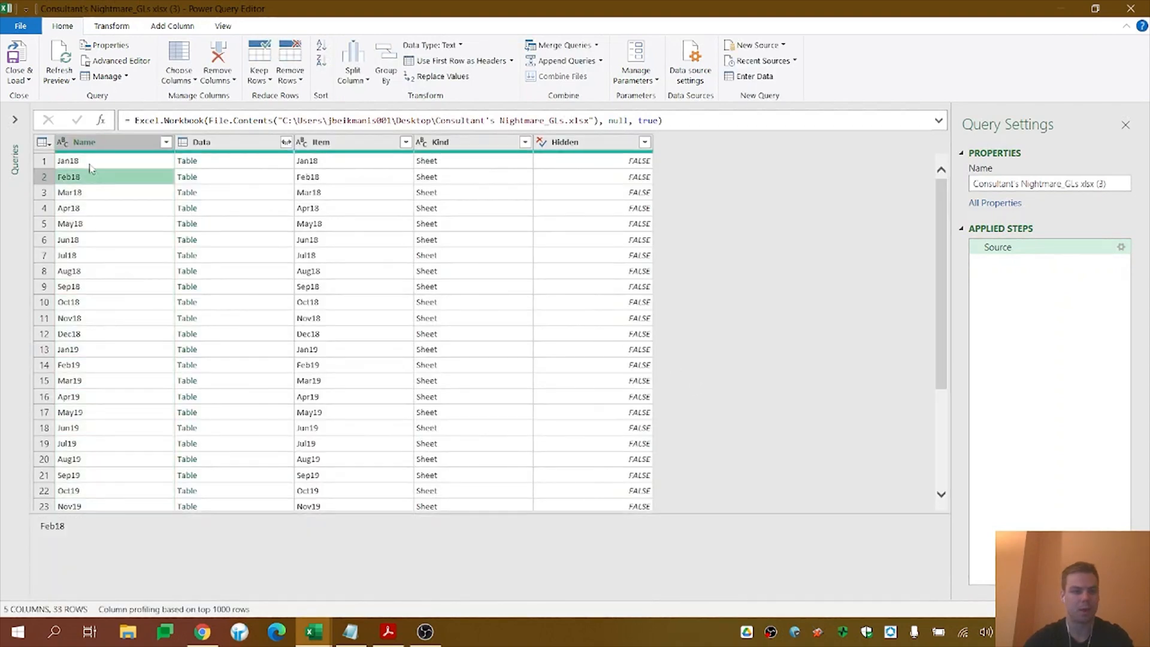
click(109, 275)
click(108, 333)
click(101, 398)
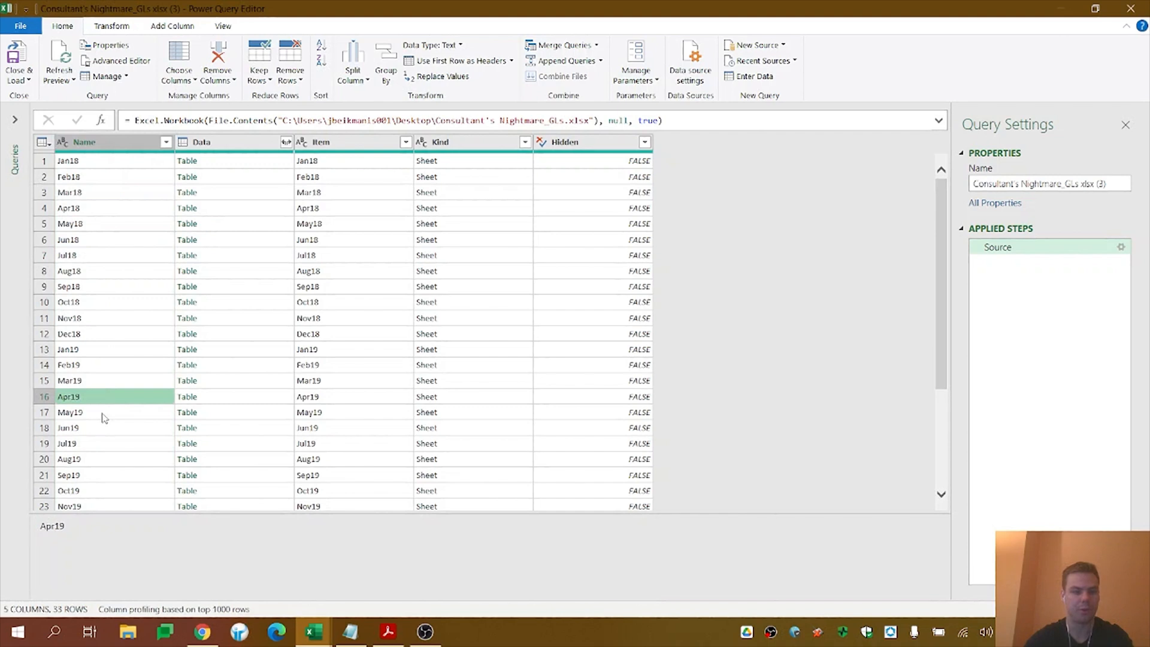
Remove the Item, Kind and Hidden columns from the query
click(345, 147)
shift+click(439, 150)
shift+click(589, 150)
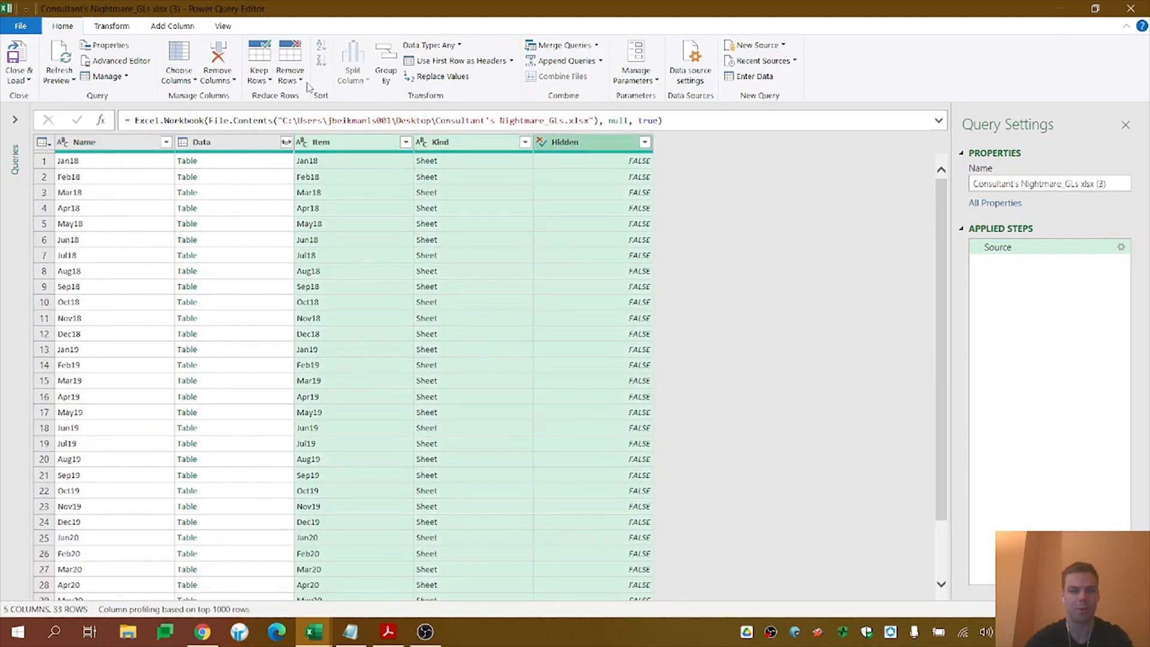
click(234, 80)
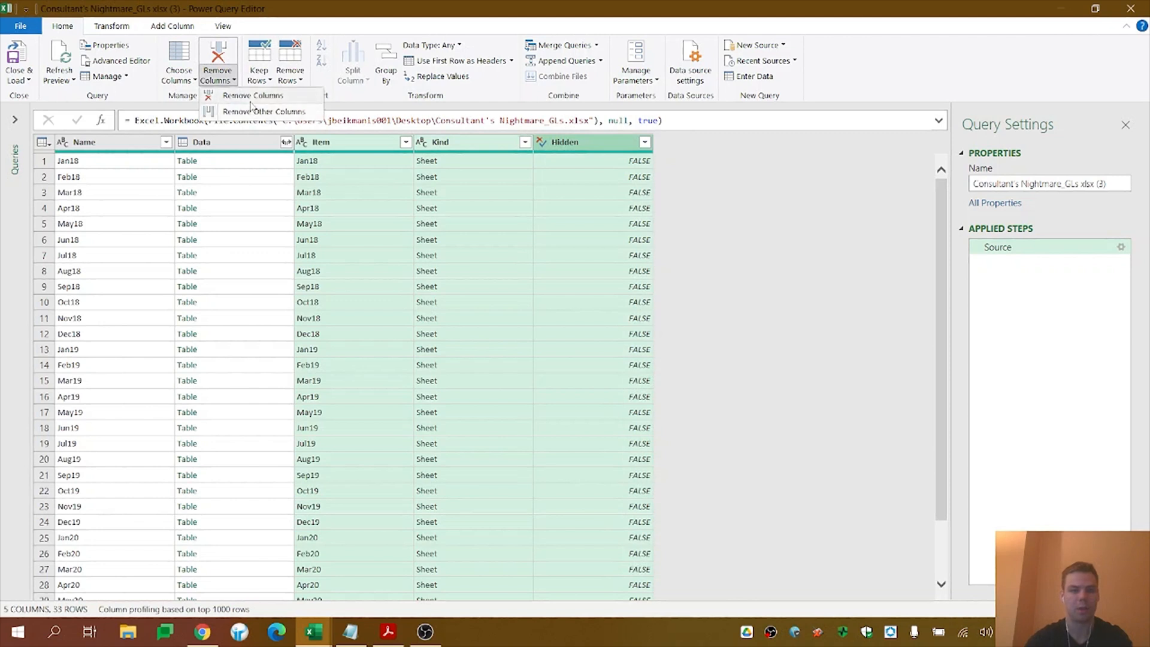
click(252, 96)
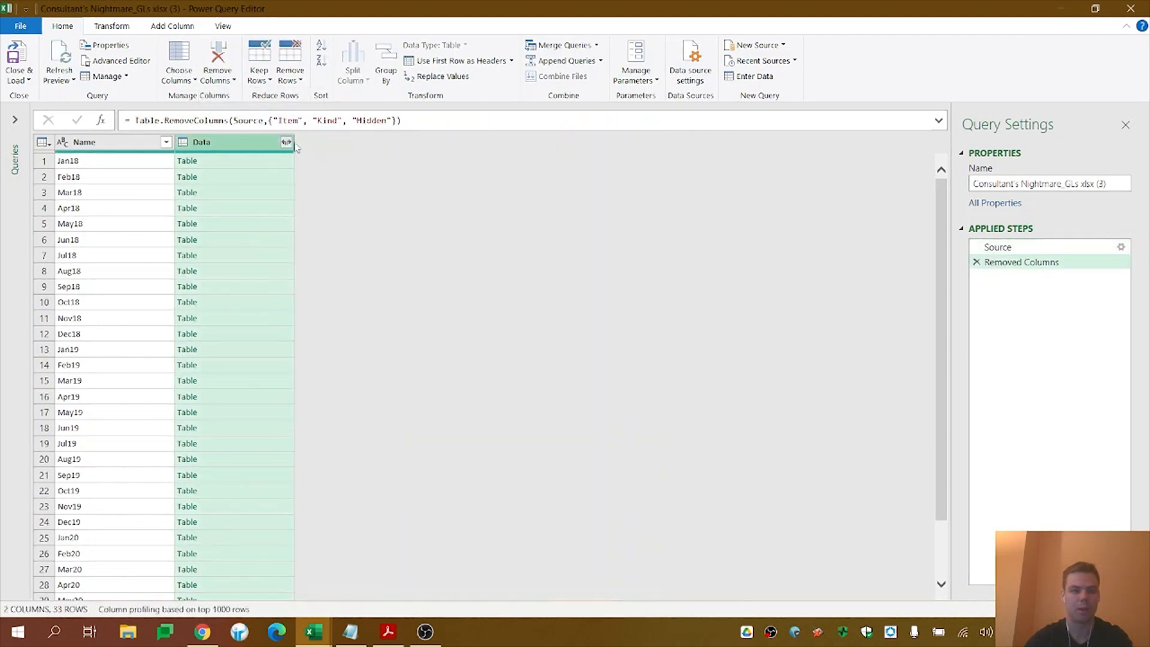
Expand the Data column's tables into Column1 to Column9, keeping the original column name as prefix
click(286, 142)
click(200, 425)
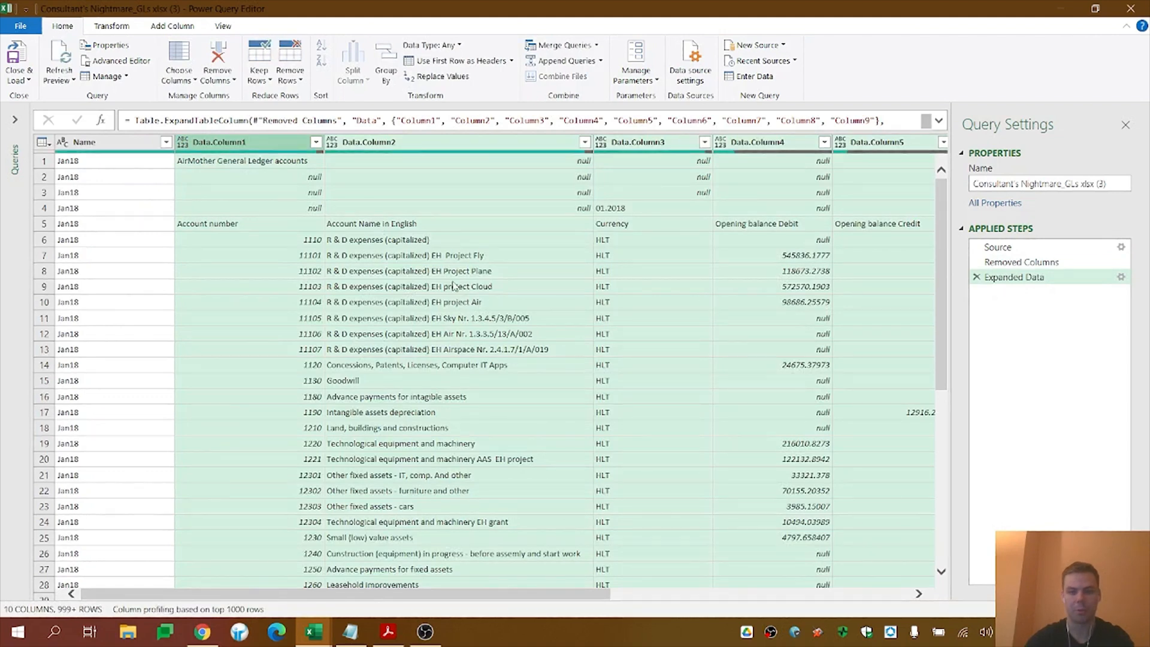
Inspect the expanded ledger rows, including the Name values, account numbers and the header row with the account number title
click(453, 286)
click(273, 277)
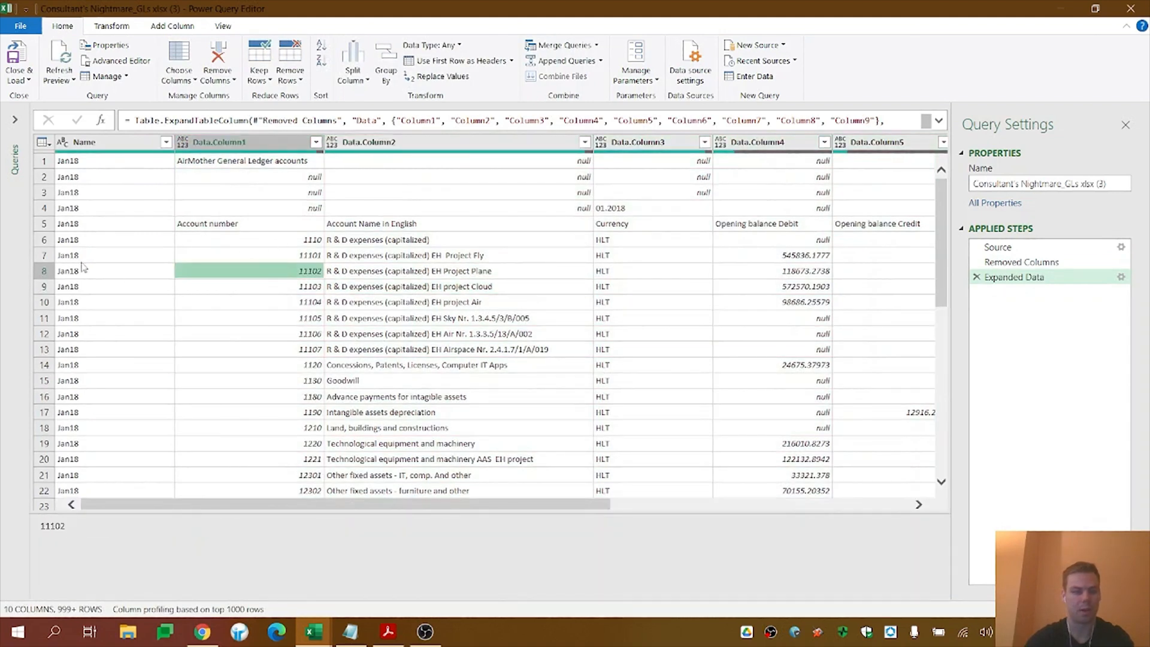
click(85, 240)
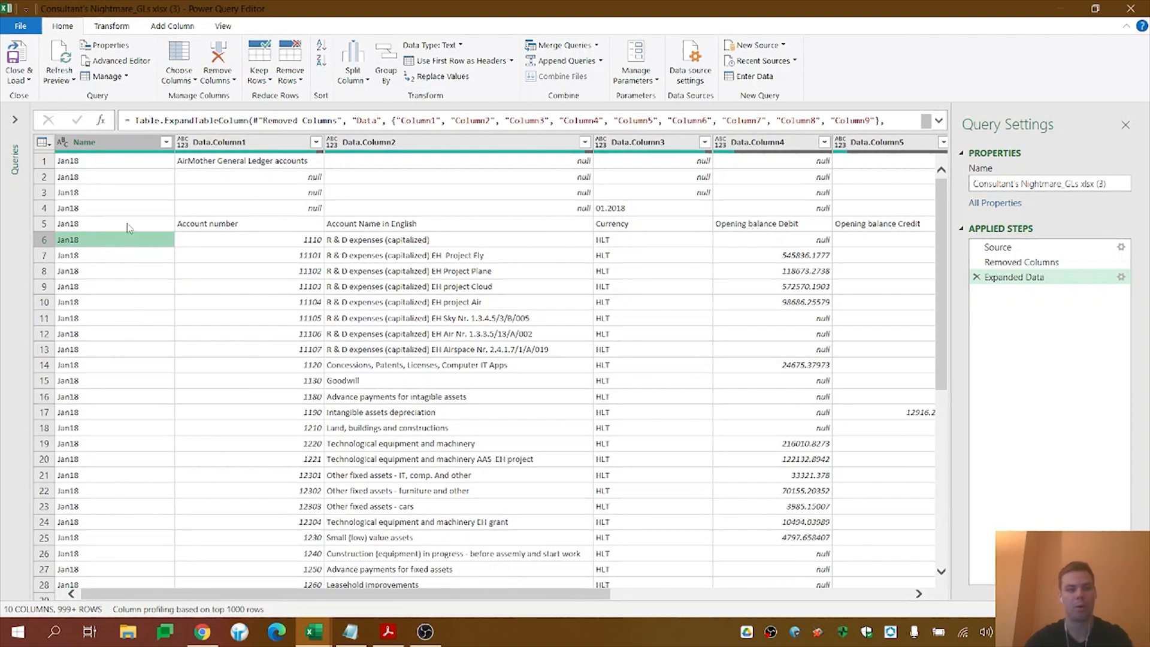
click(129, 382)
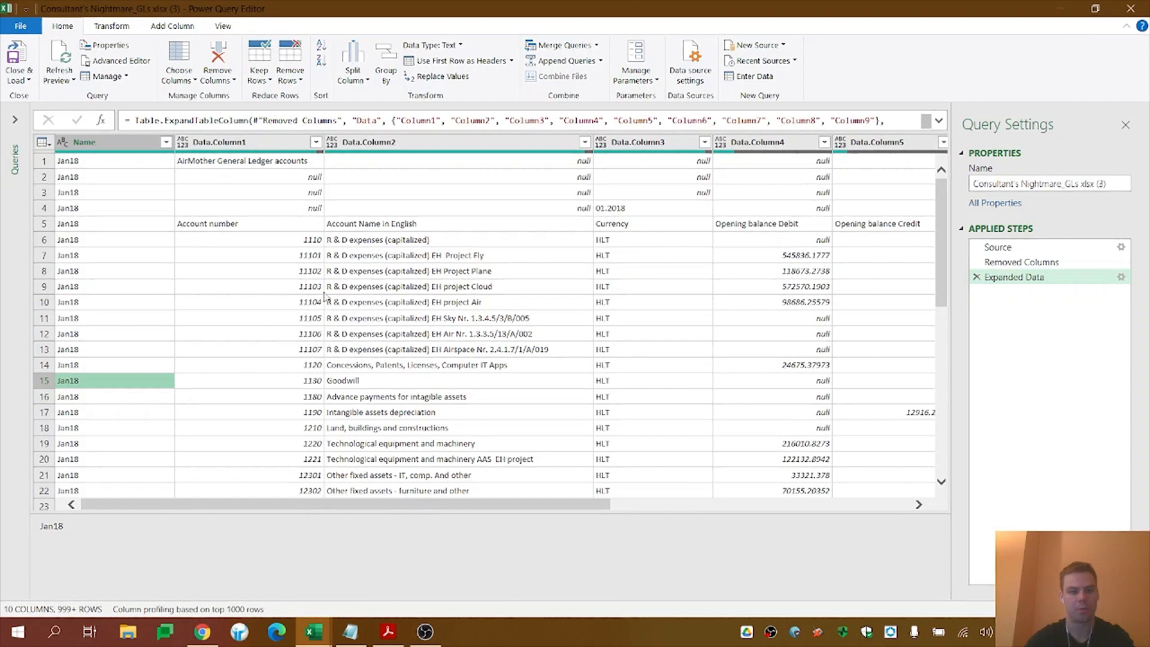
click(43, 227)
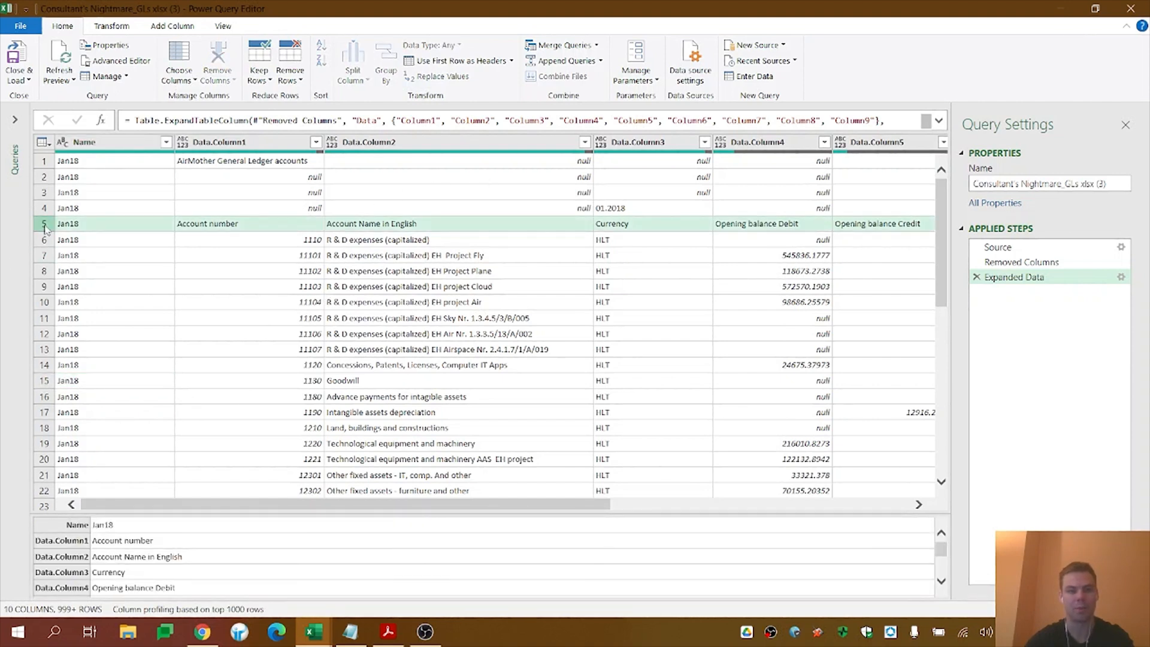
click(171, 286)
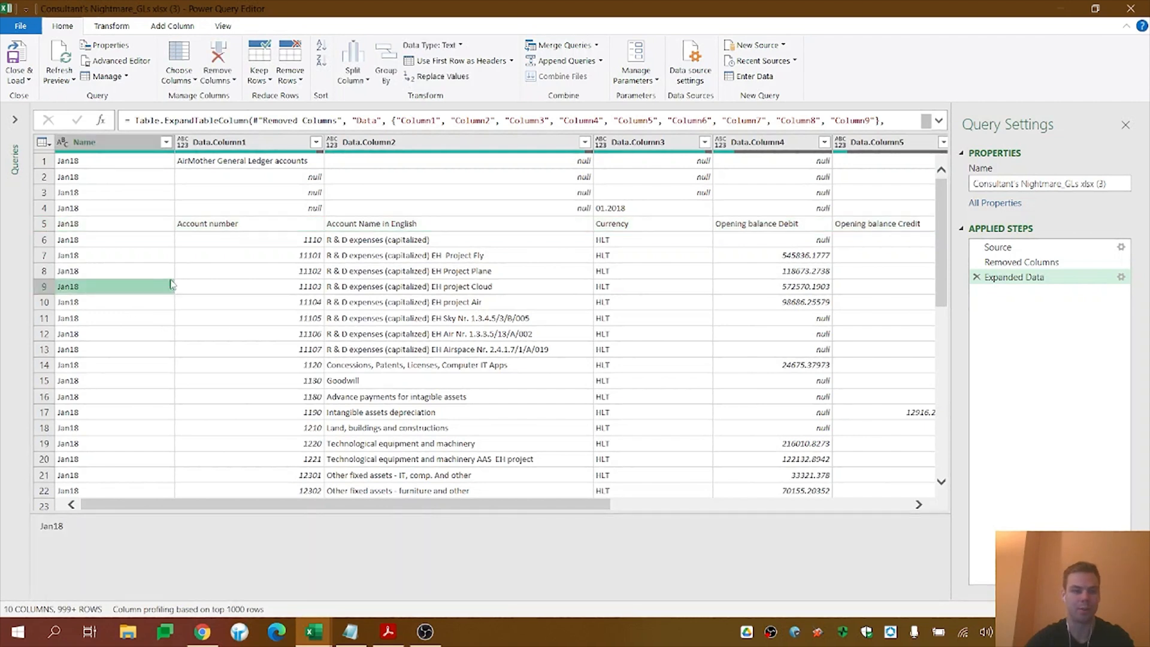
Remove the top 4 rows of the expanded table and promote the first remaining row to headers
click(298, 80)
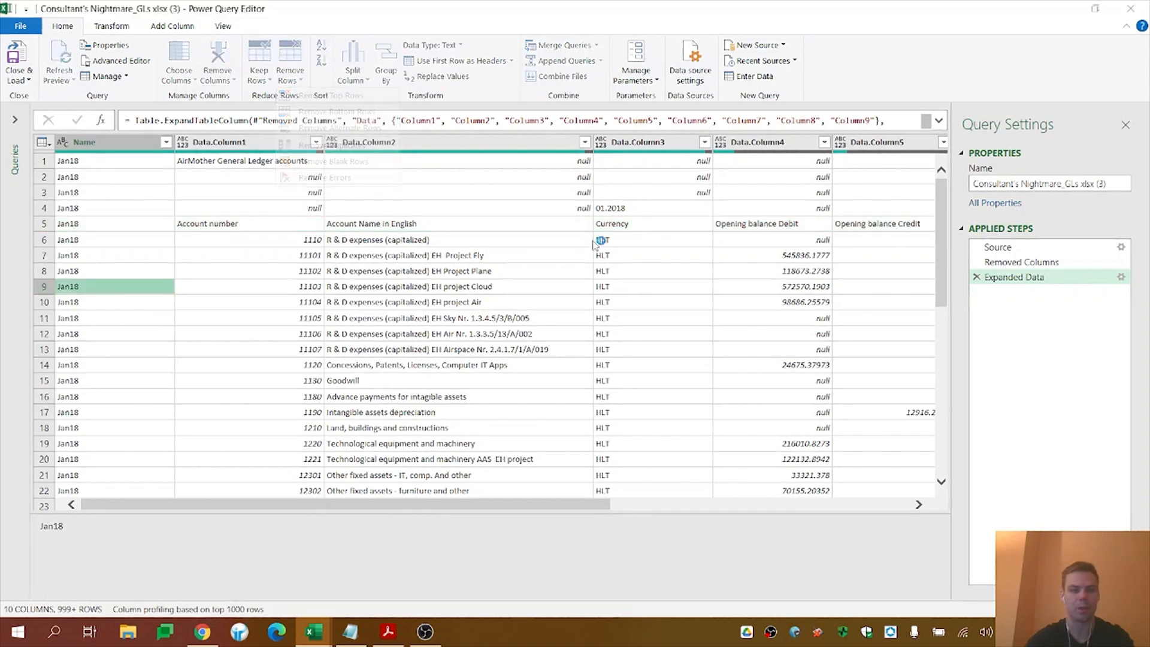
click(314, 96)
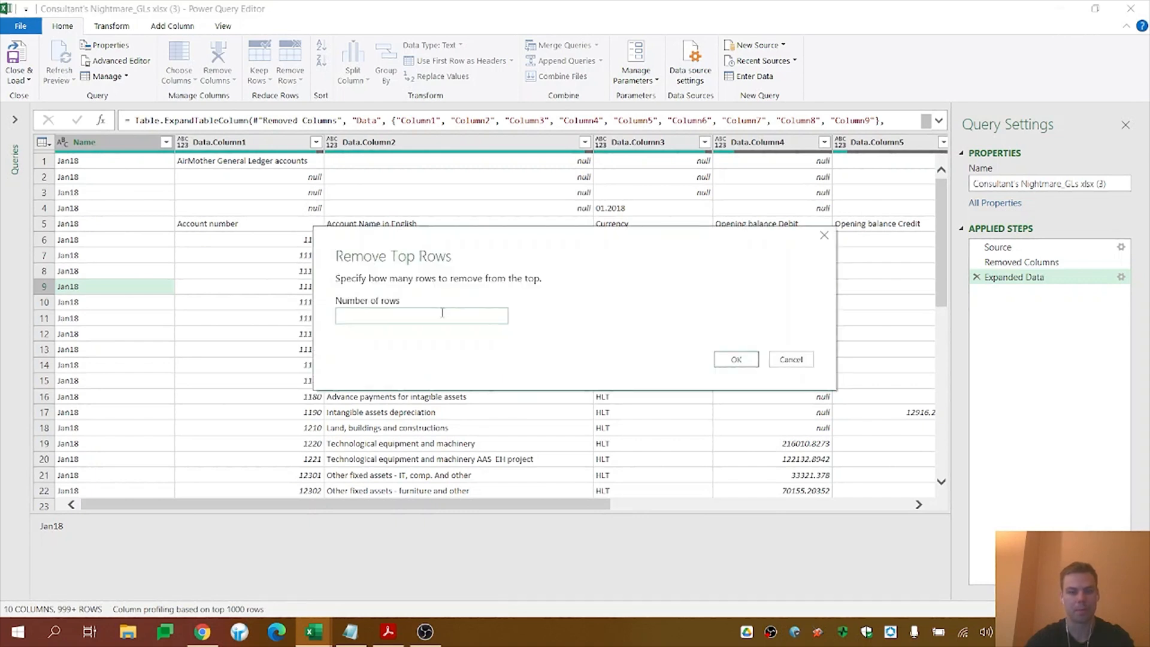
text(4)
click(721, 358)
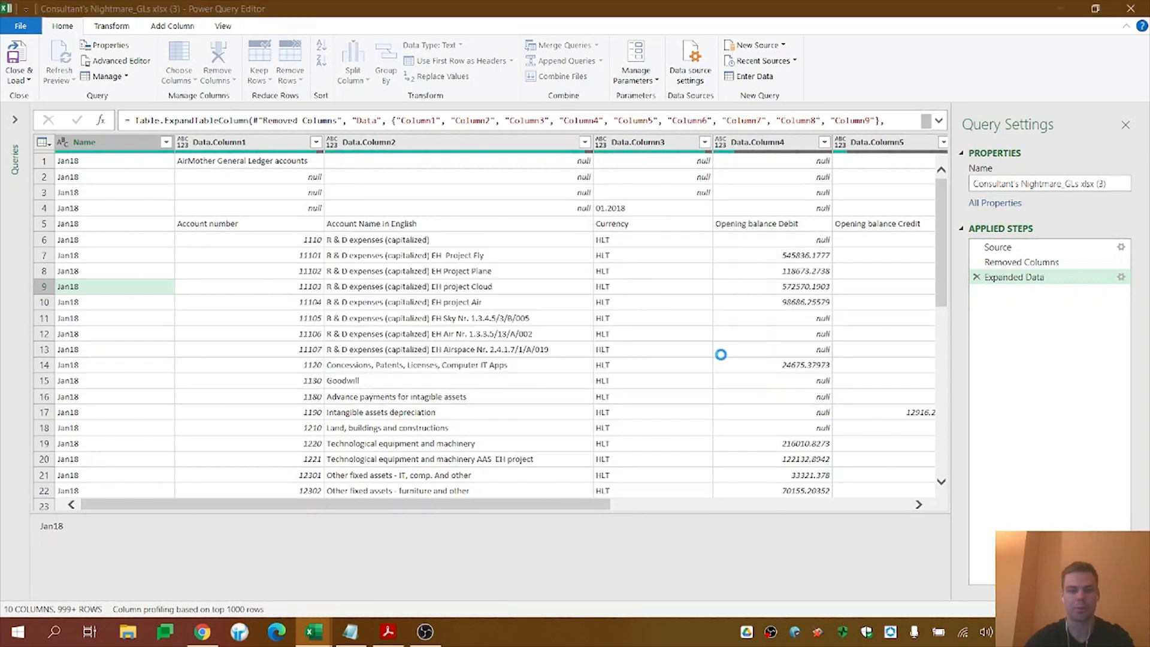
click(460, 63)
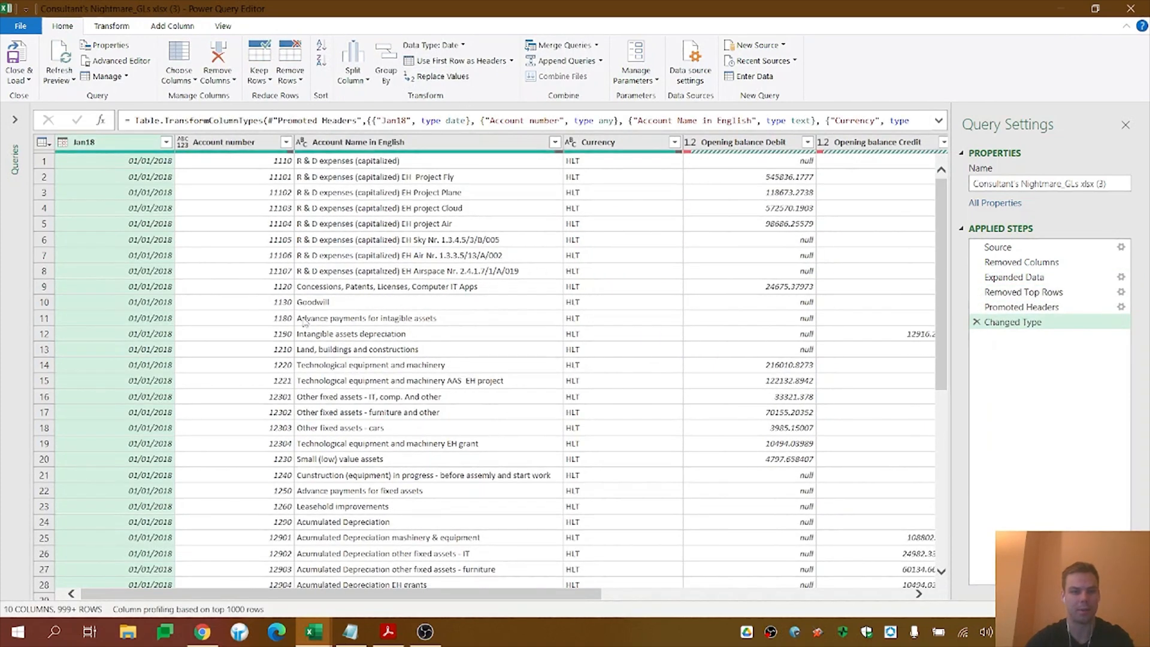
Rename the Jan18 column to Date
double_click(96, 144)
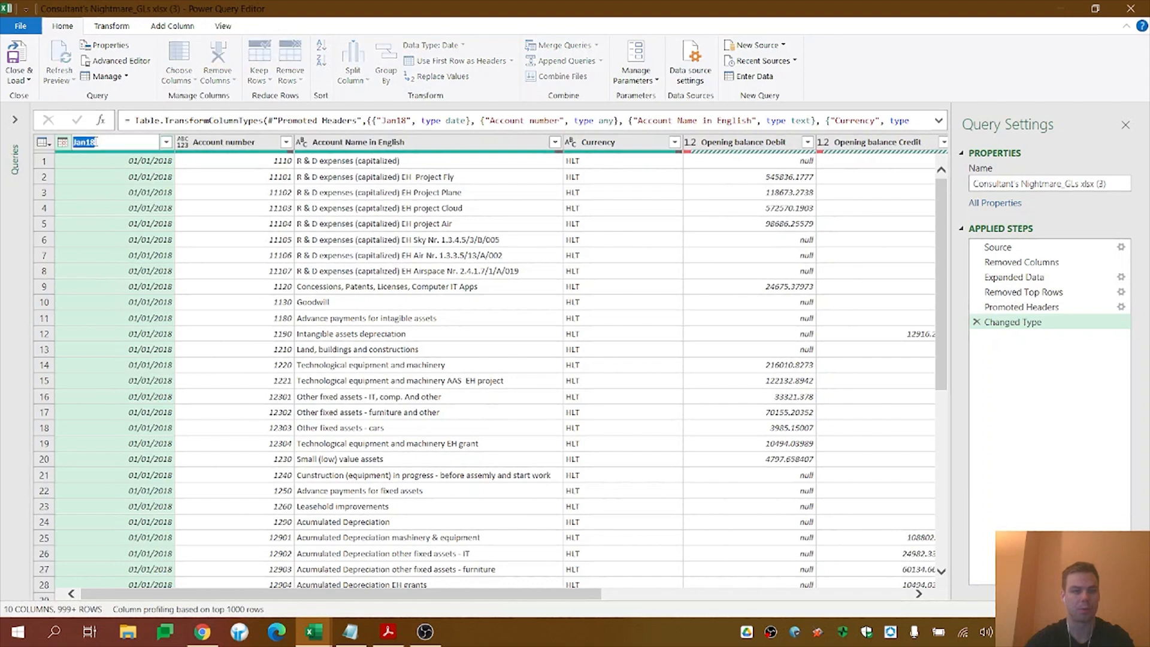
text(Date)
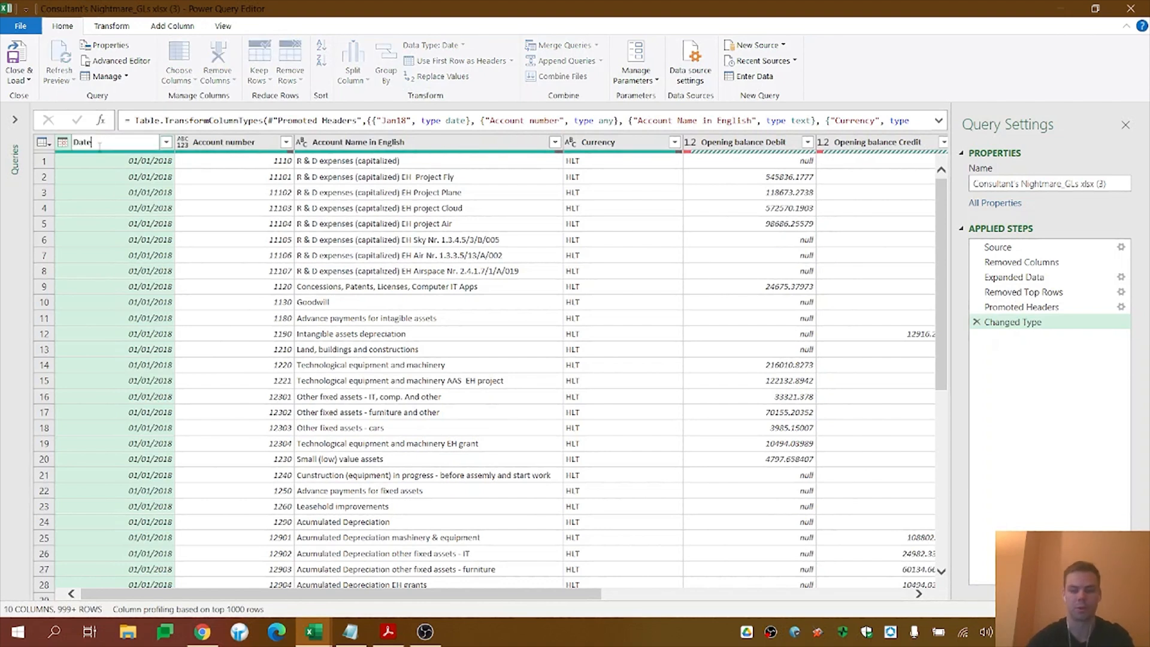
key(Return)
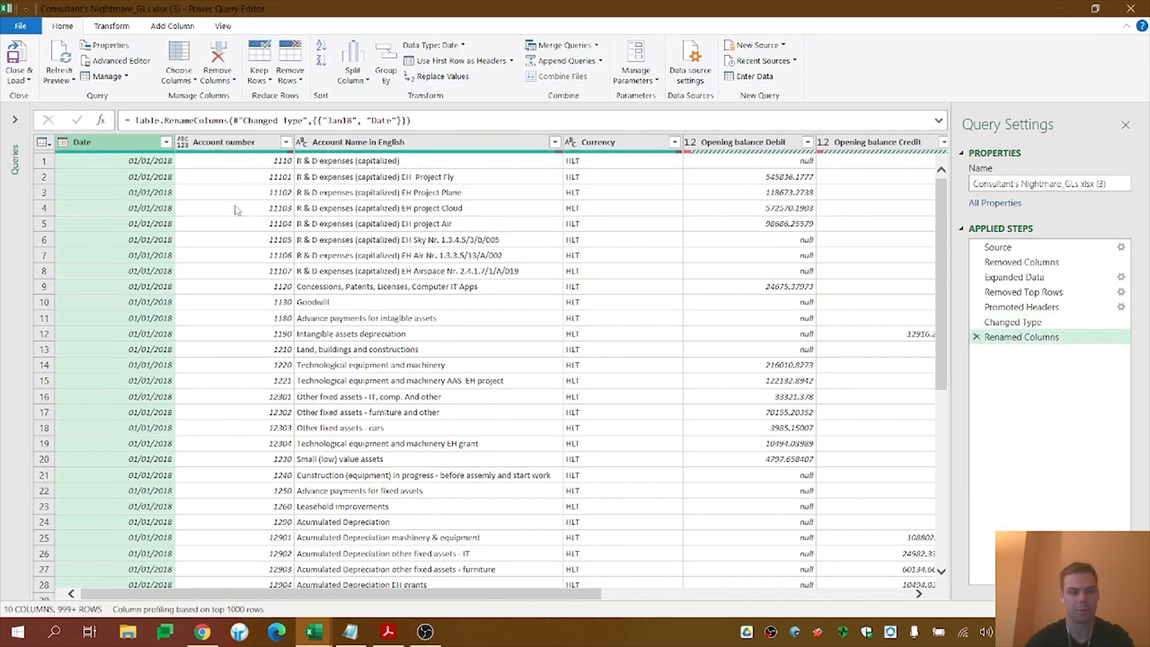
Review the Account number, opening balance and turnover columns, and check the column quality of Opening balance Debit for errors
click(248, 142)
click(760, 144)
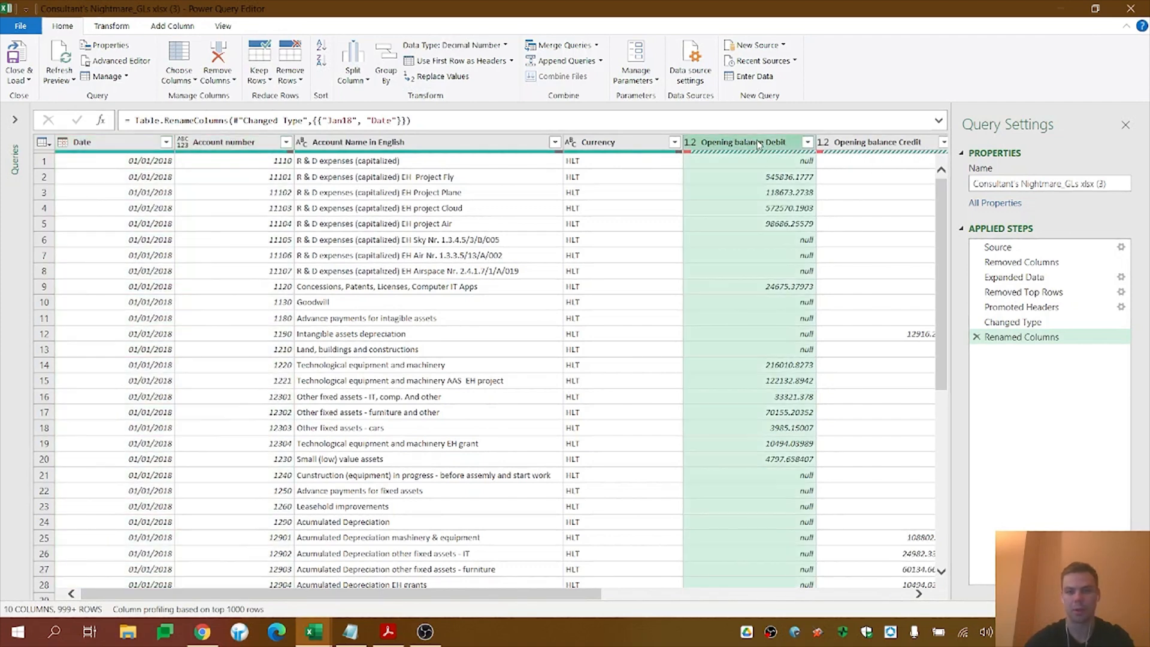
click(876, 147)
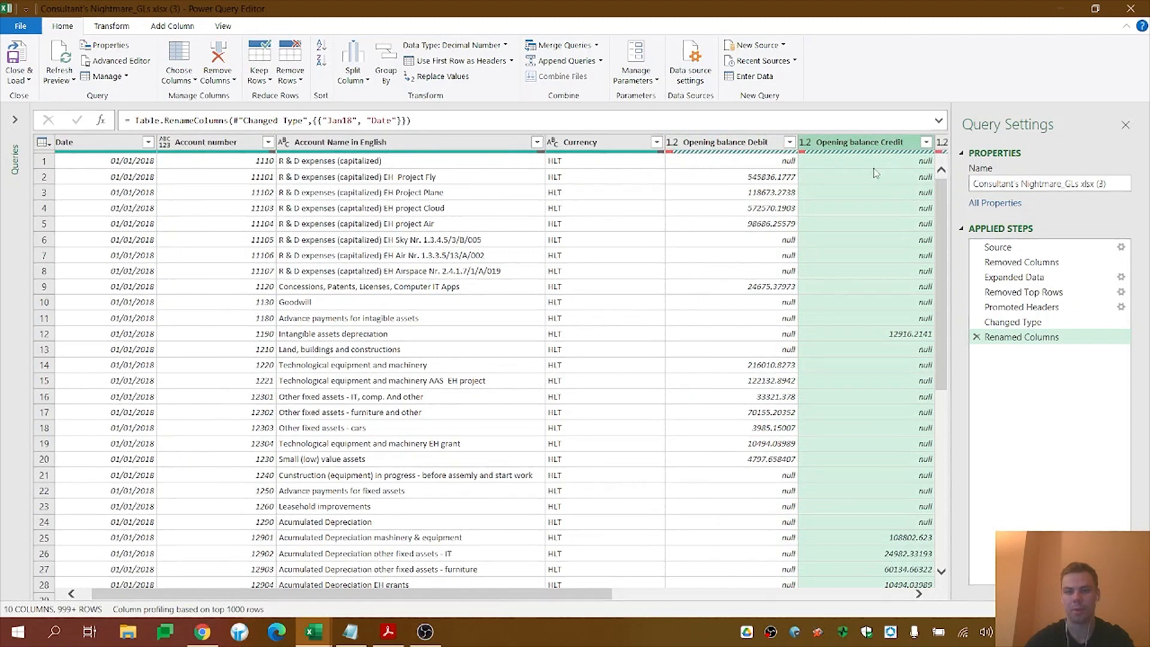
drag(542, 593, 719, 596)
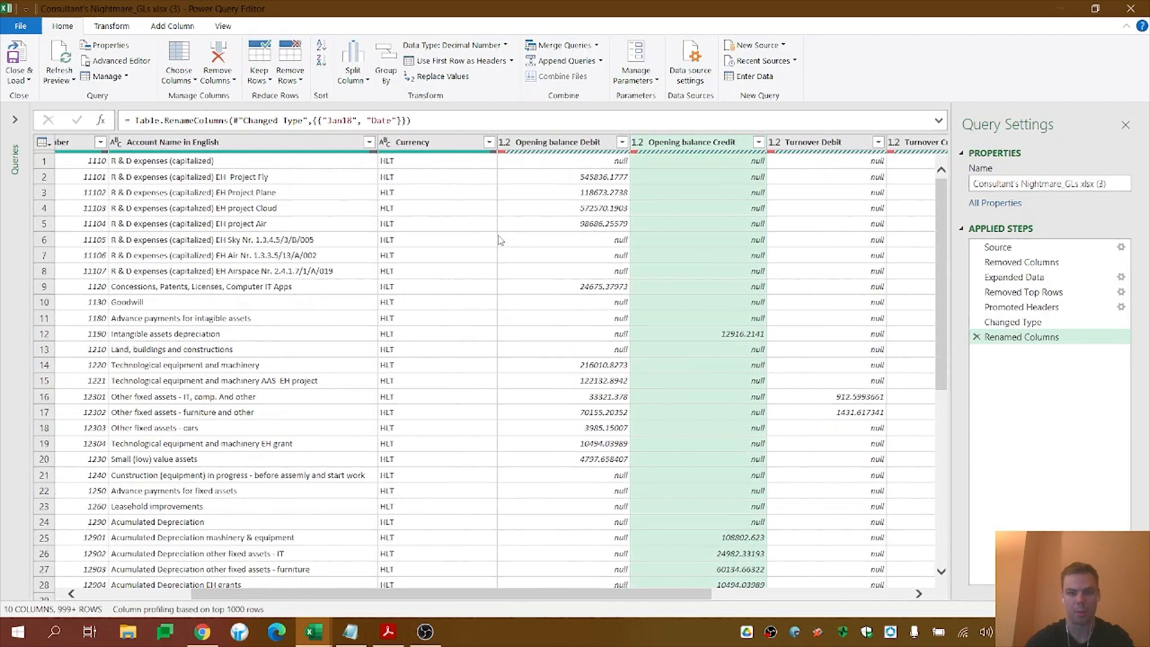
mouse_move(504, 157)
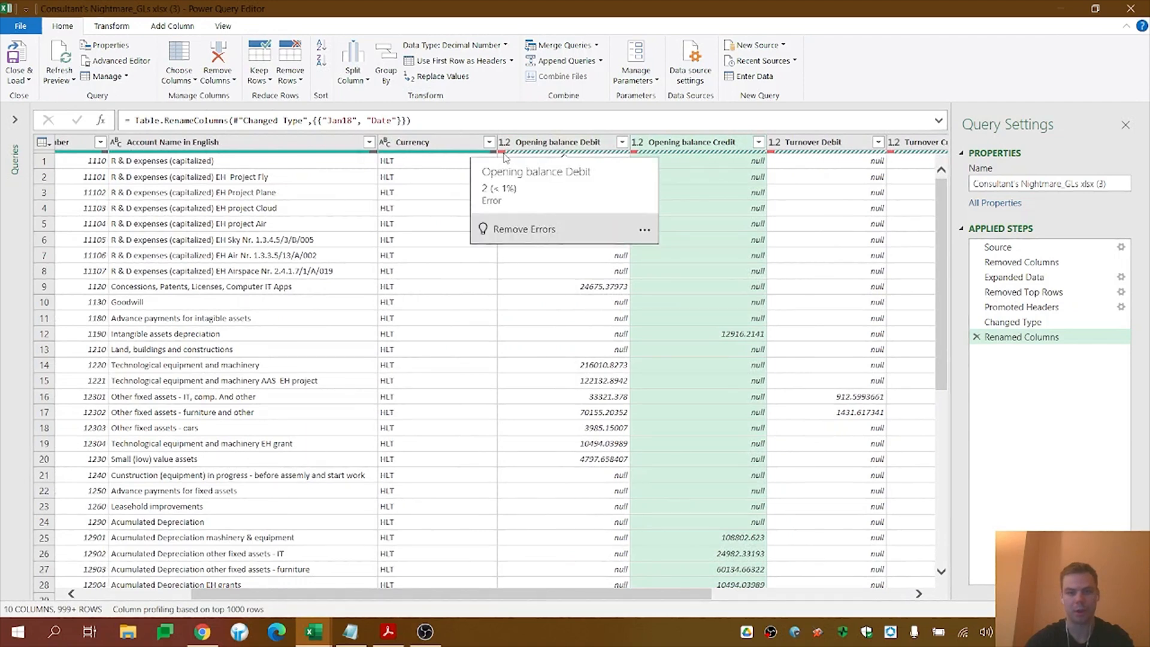
scroll(569, 392, down, 7)
scroll(569, 392, up, 7)
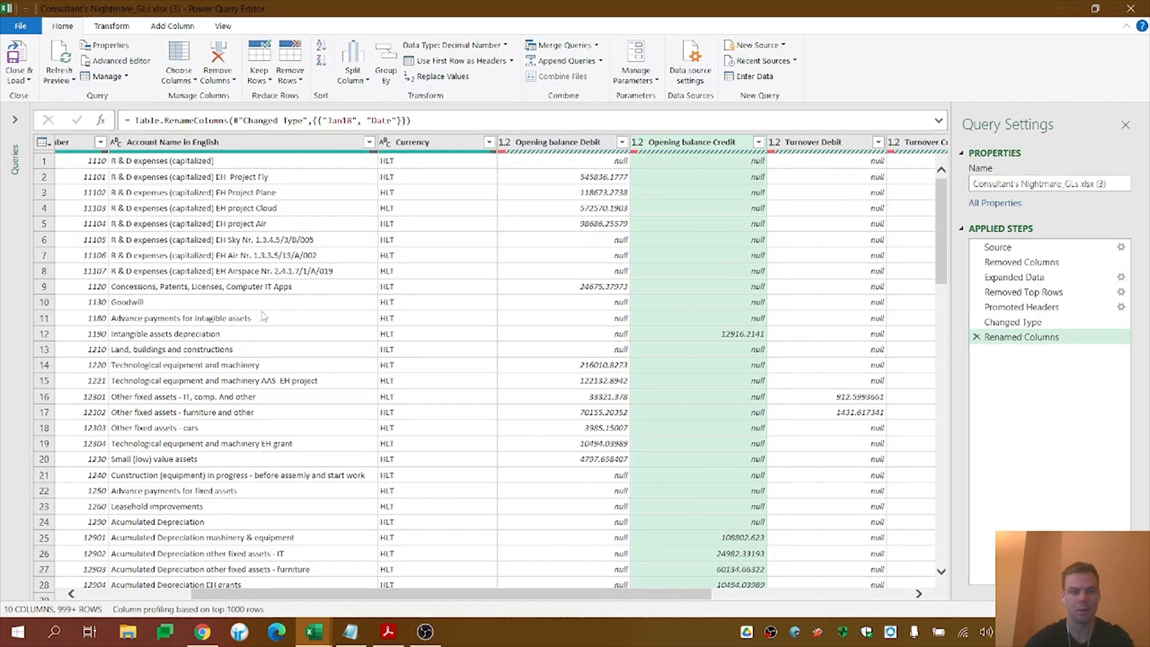
Replace null with 0 in the debit and credit columns for opening balance, turnover and ending balance
drag(690, 595, 931, 602)
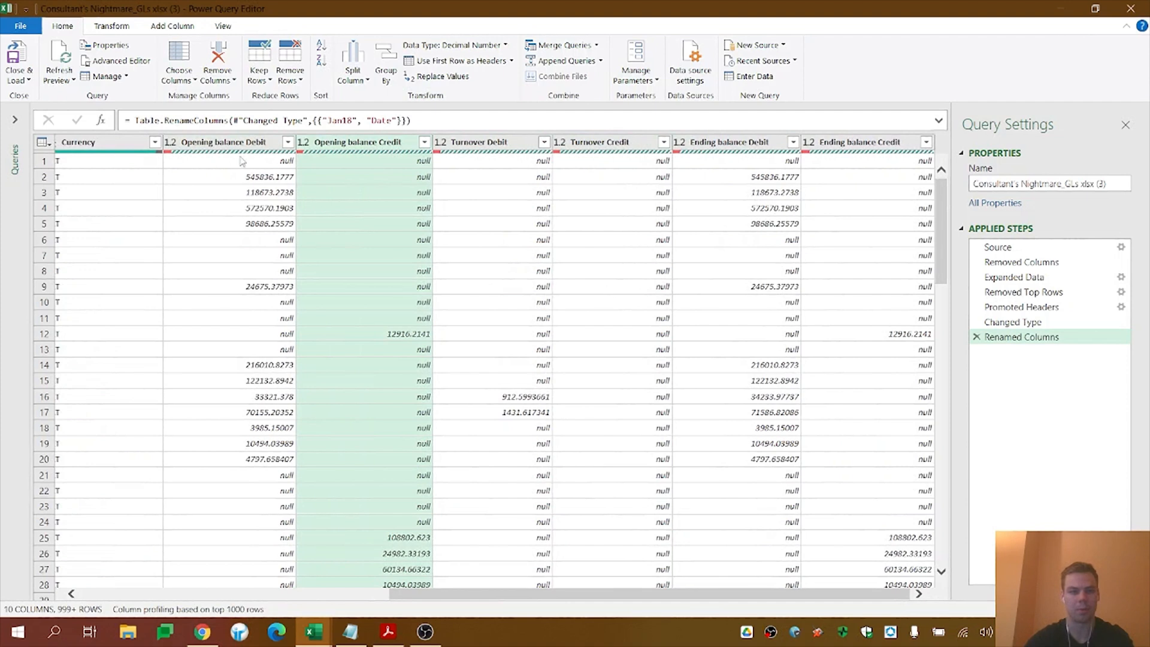
click(238, 143)
ctrl+click(383, 145)
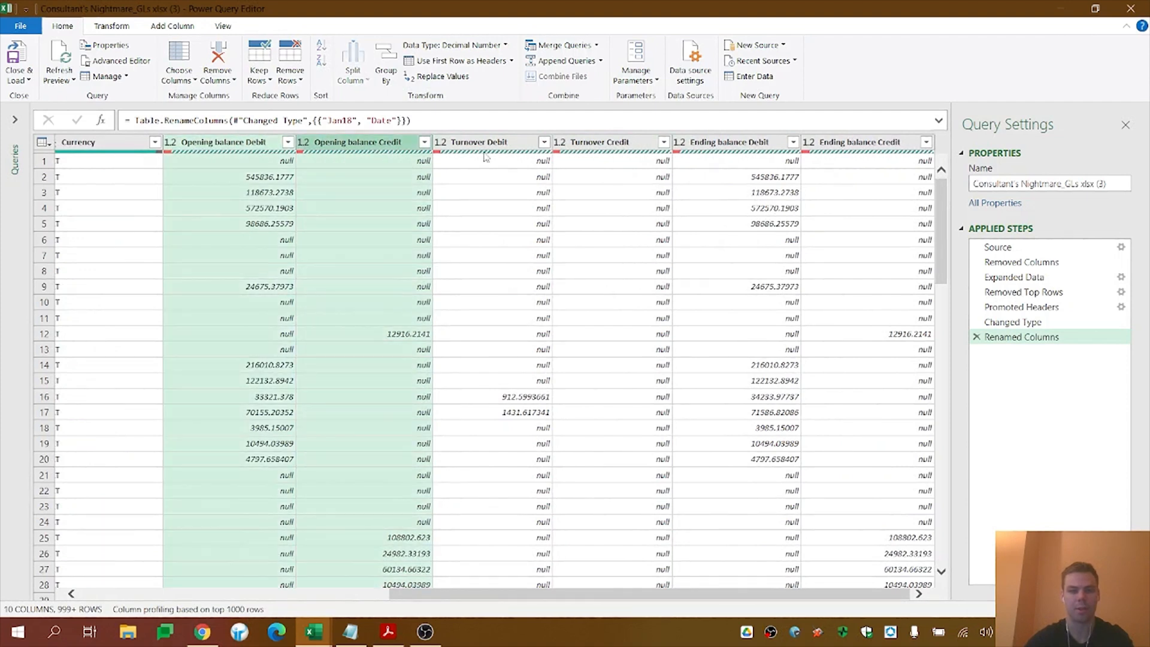
ctrl+click(491, 145)
ctrl+click(596, 145)
ctrl+click(744, 147)
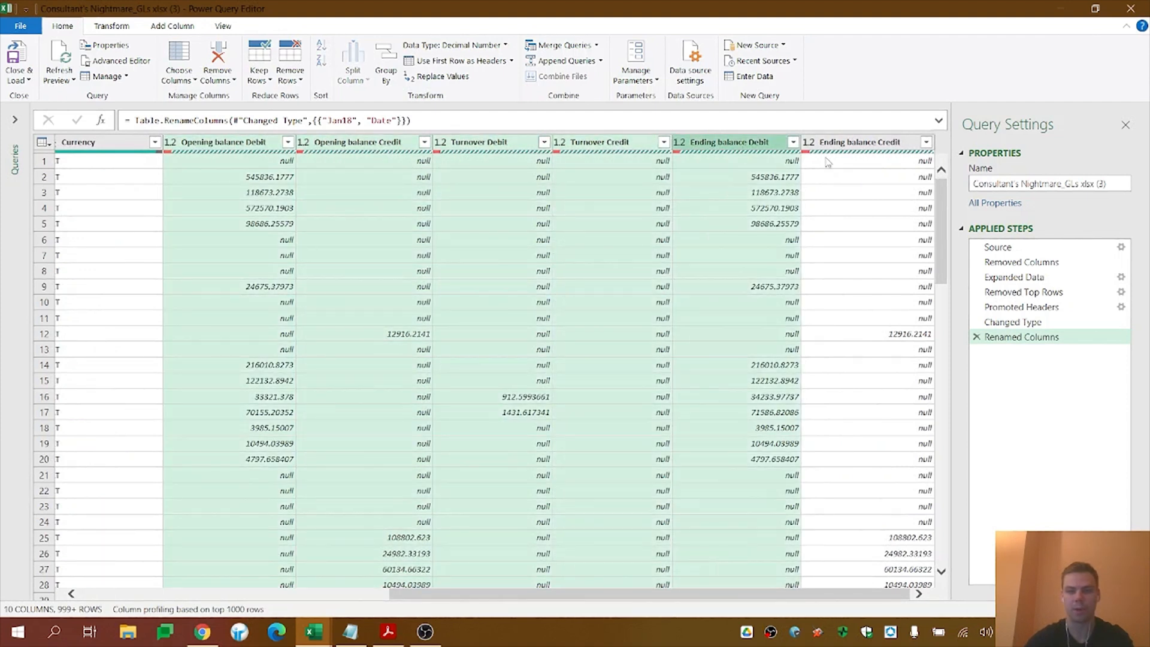
ctrl+click(868, 150)
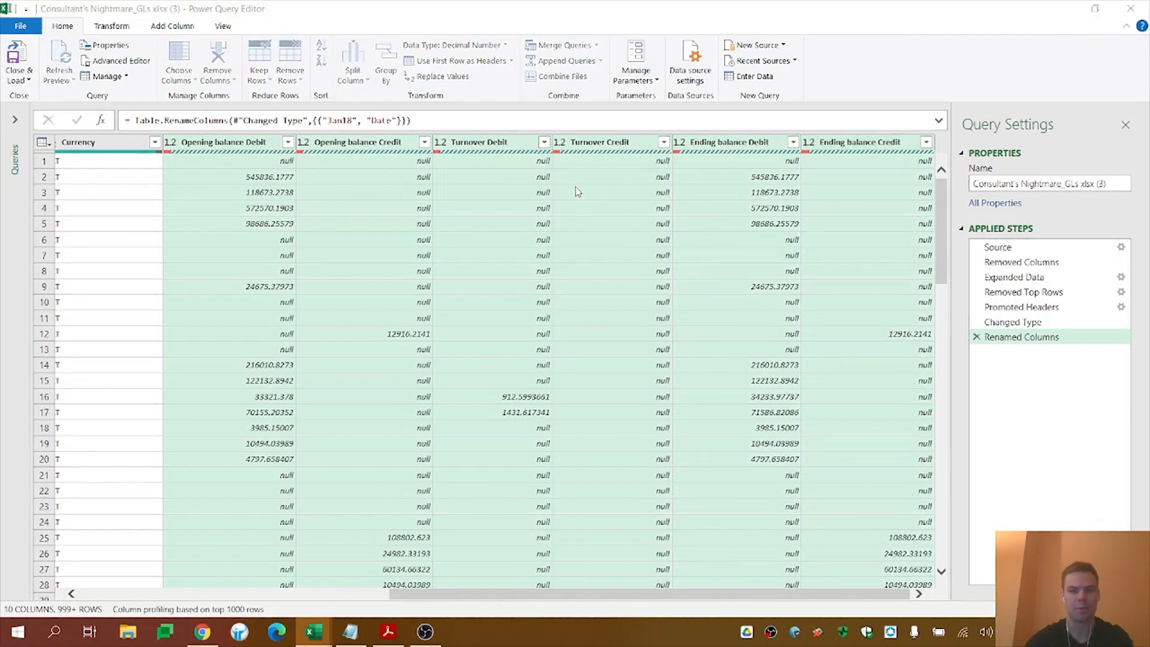
text(null)
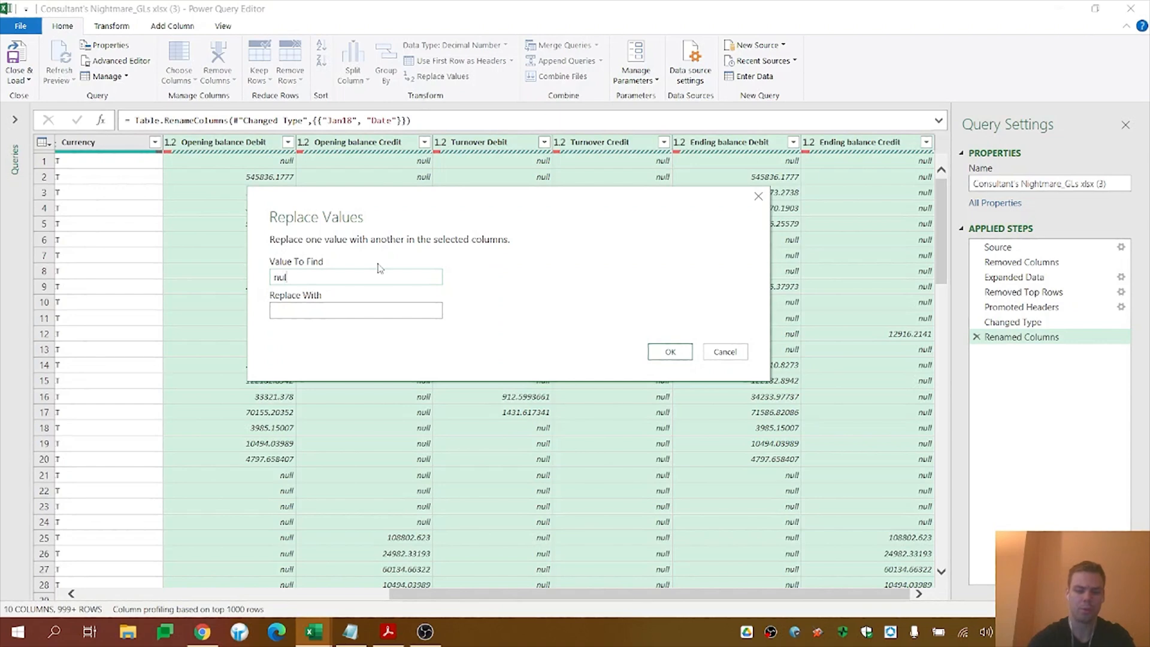
click(350, 314)
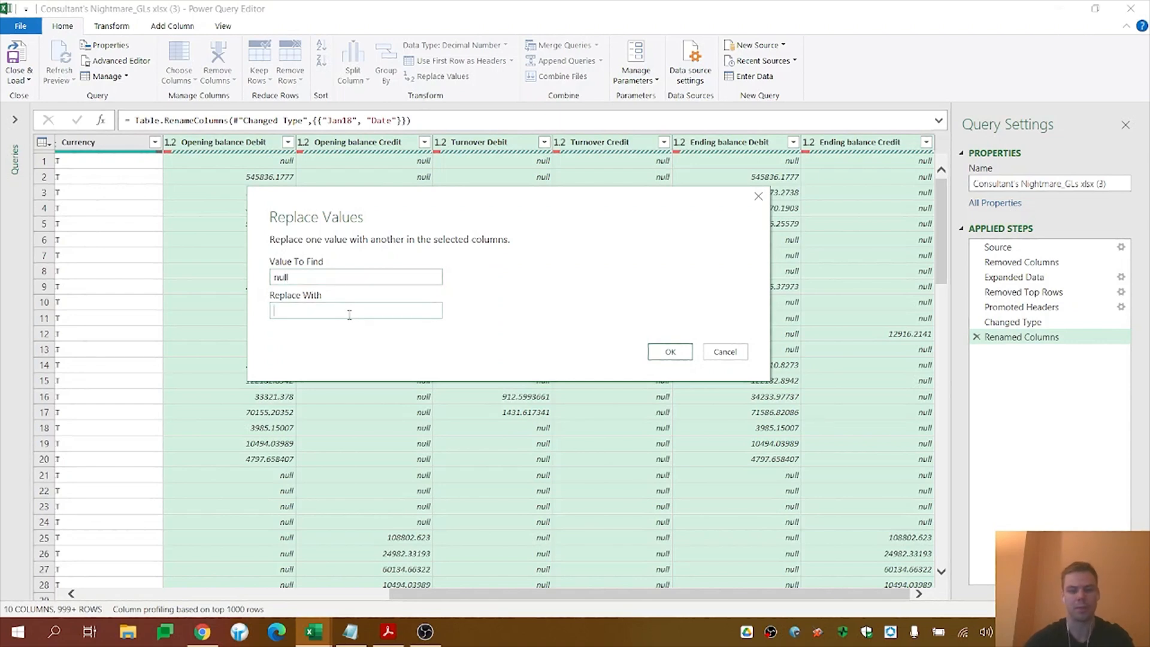
text(0)
click(669, 353)
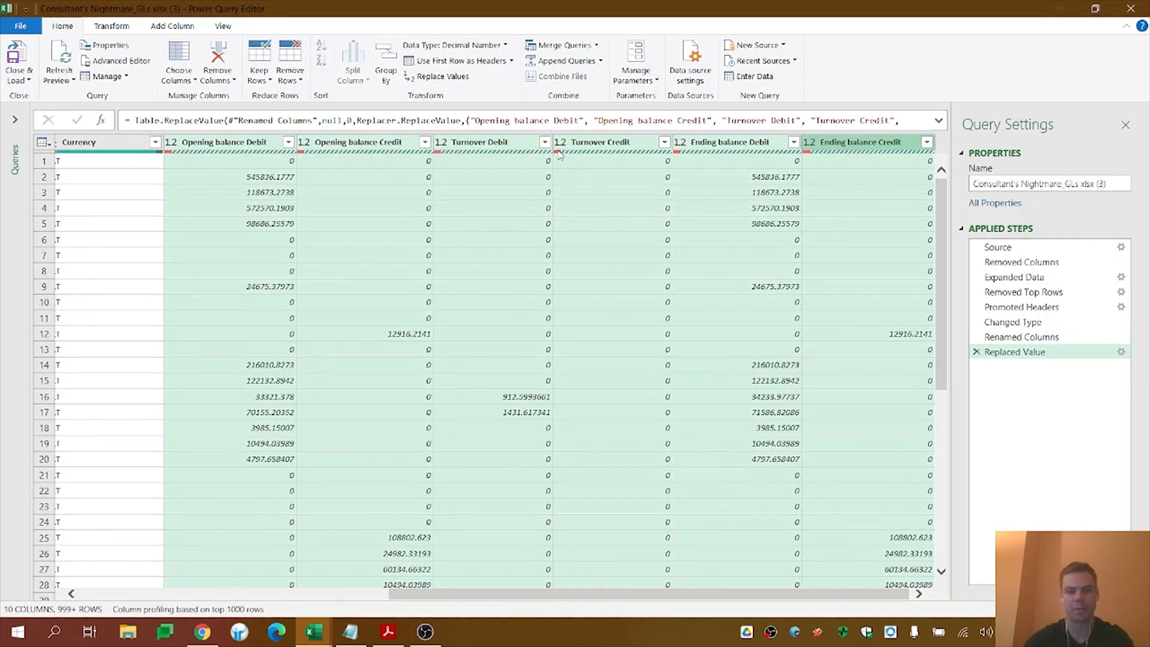
Examine the Account number column for entries that mix digits with letters or hyphens, especially among the tax accounts
drag(552, 602, 164, 606)
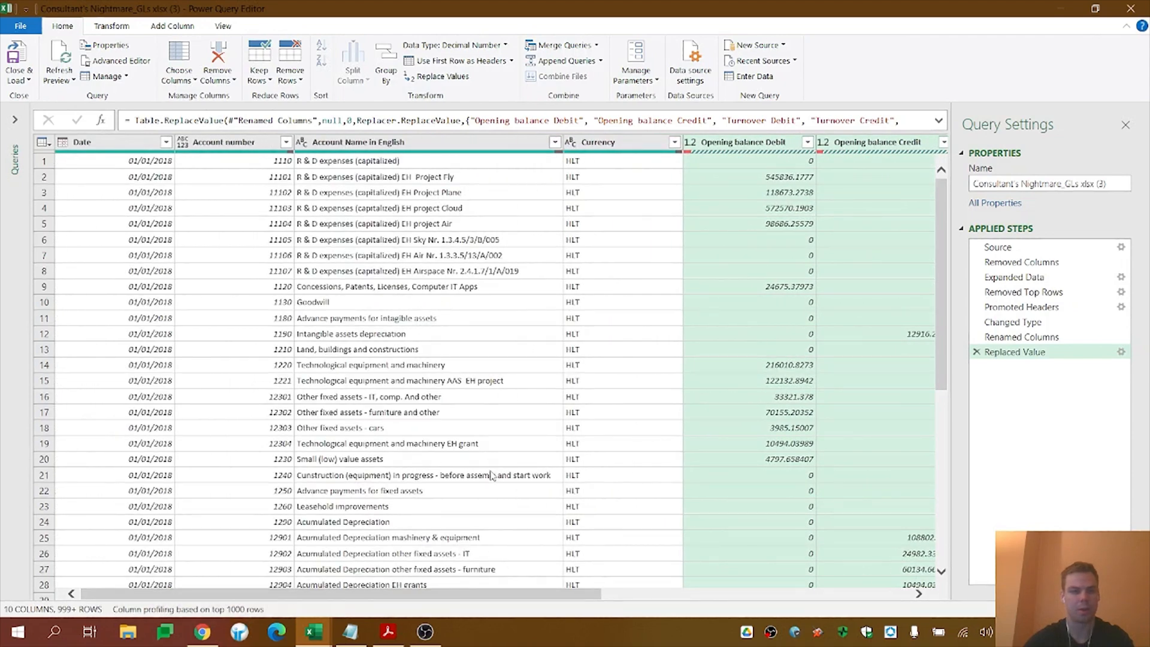
click(256, 304)
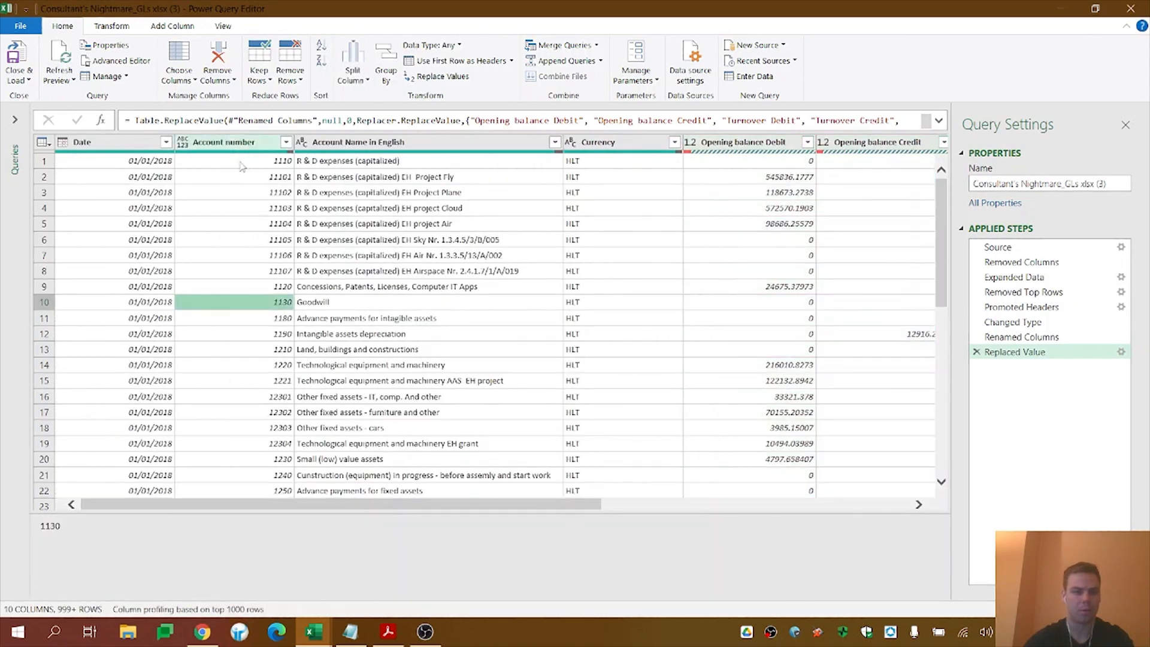
scroll(279, 340, down, 7)
scroll(279, 340, down, 20)
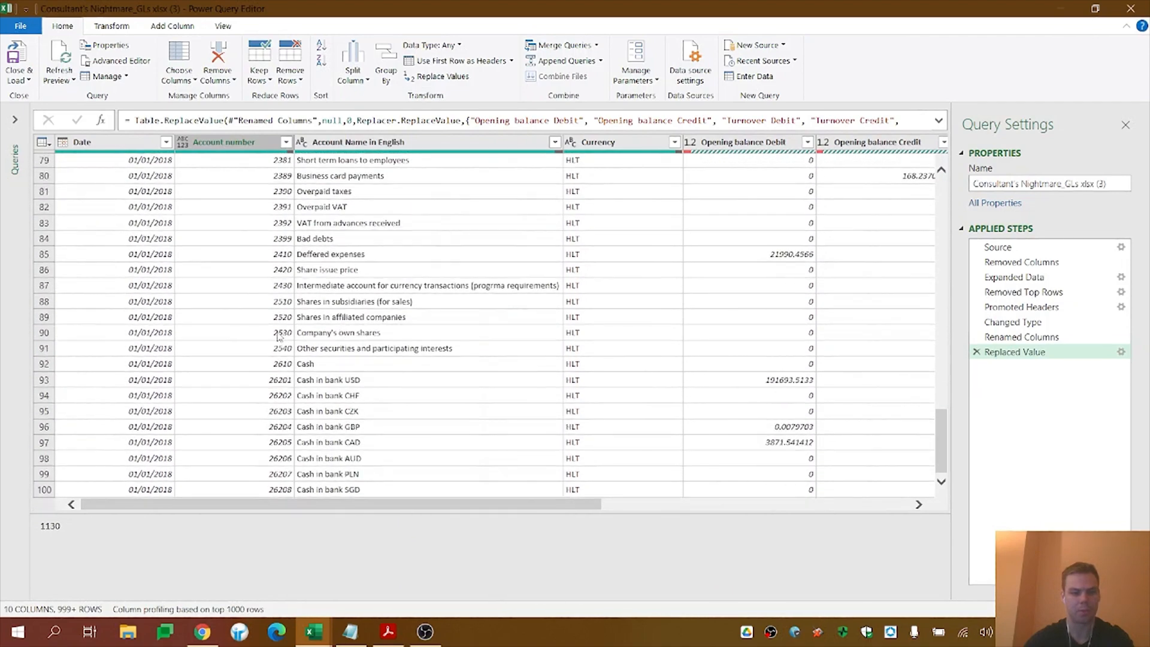
scroll(279, 341, down, 20)
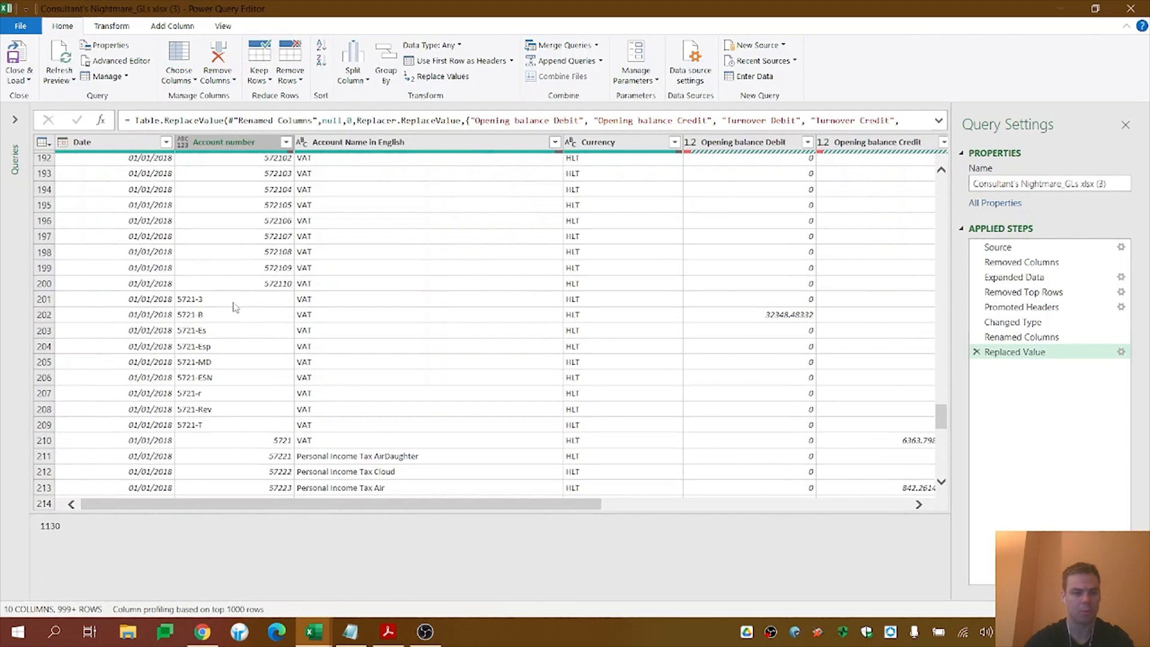
click(234, 302)
click(228, 320)
click(229, 335)
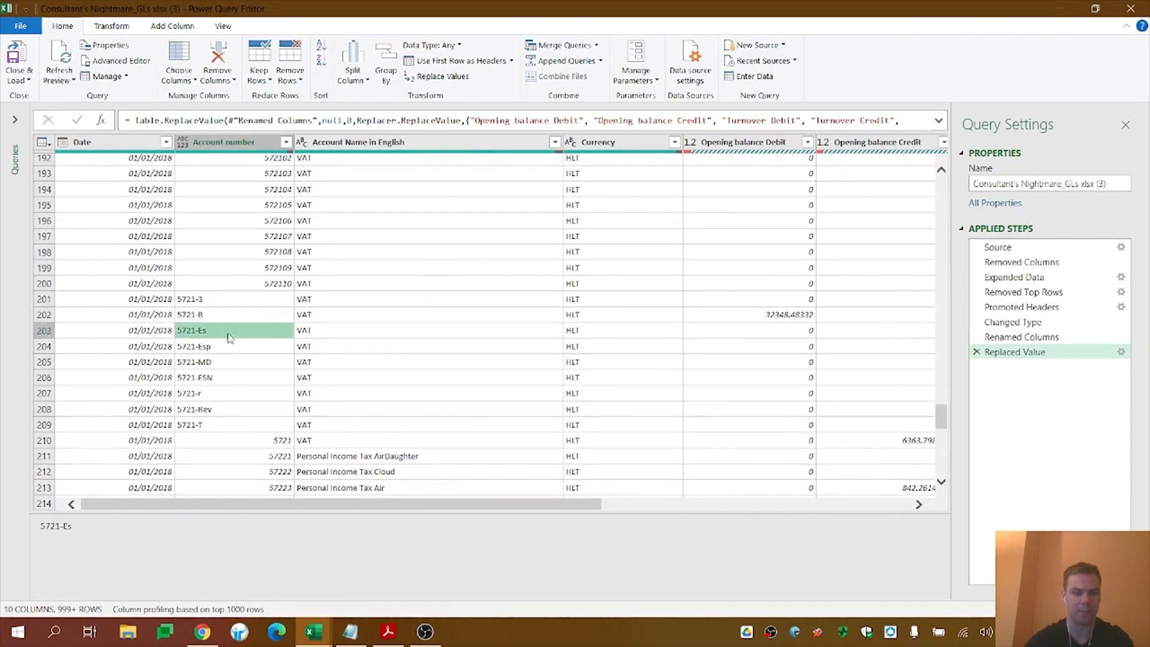
scroll(230, 336, up, 4)
click(231, 336)
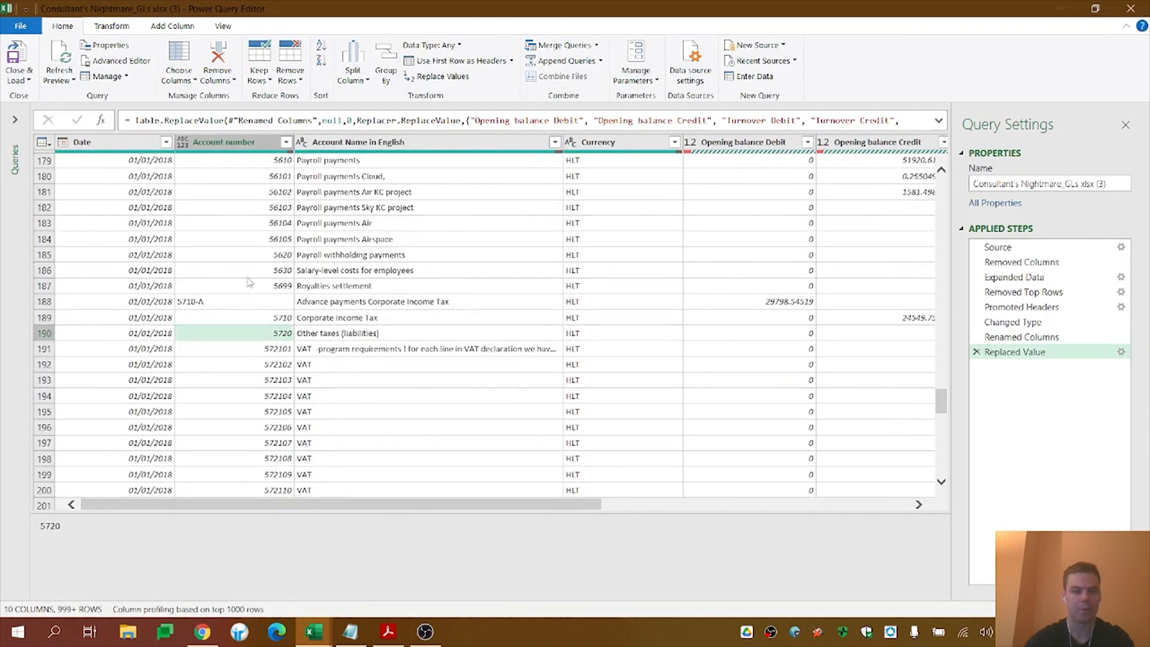
Change the Account number column's data type to Text
scroll(245, 296, up, 20)
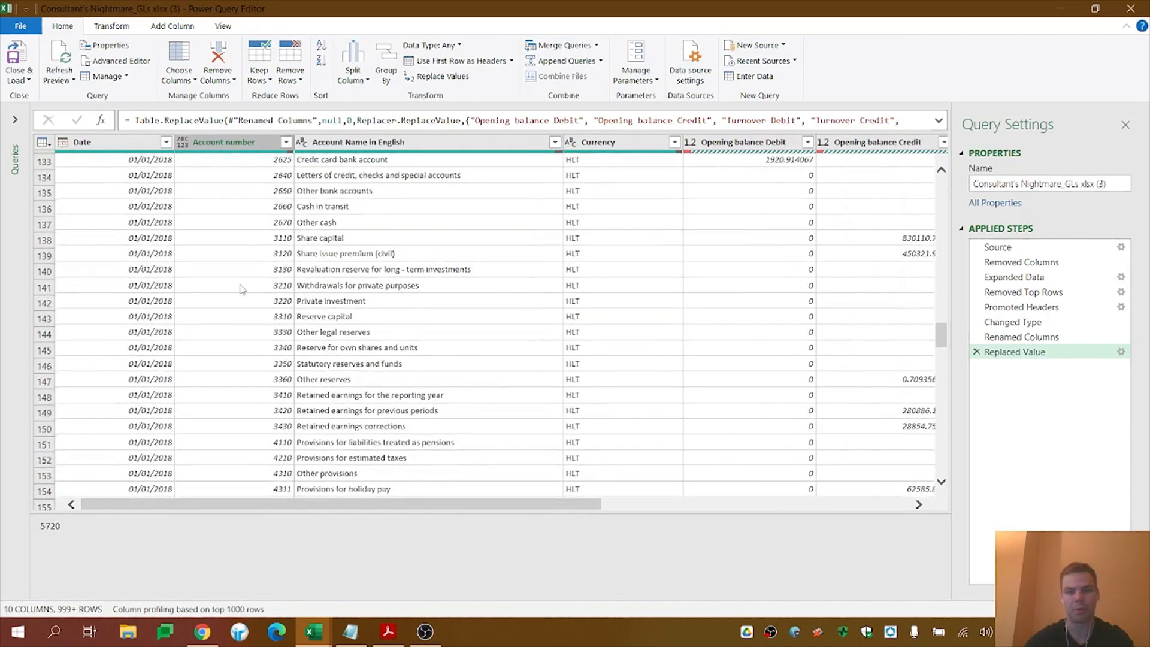
click(182, 142)
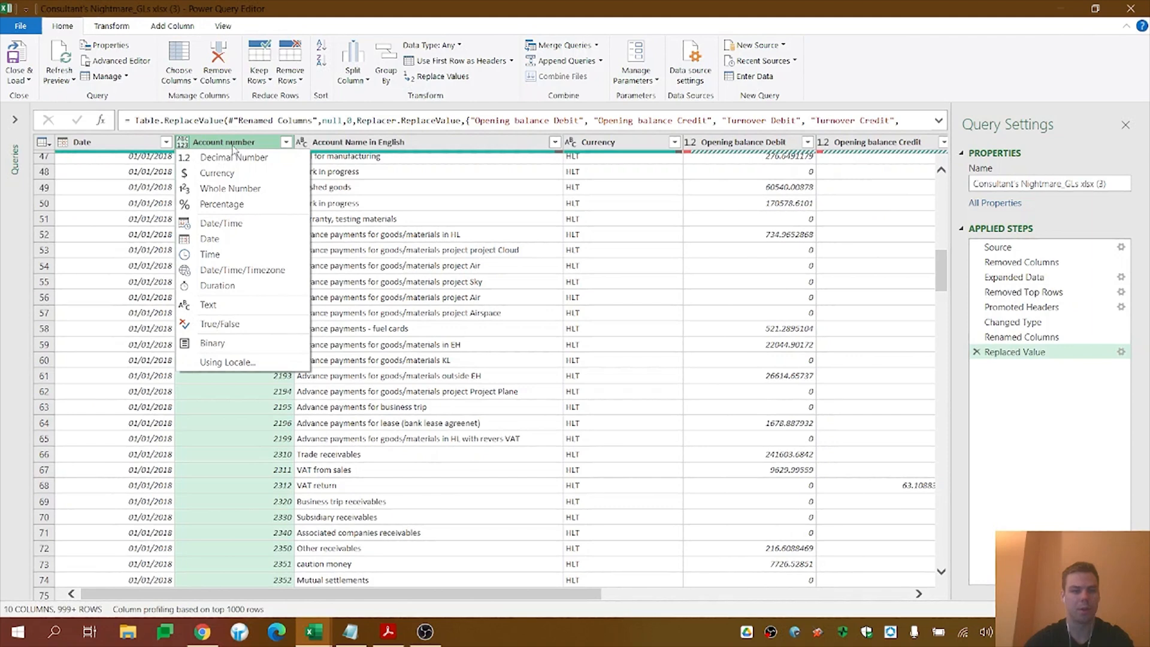
click(242, 306)
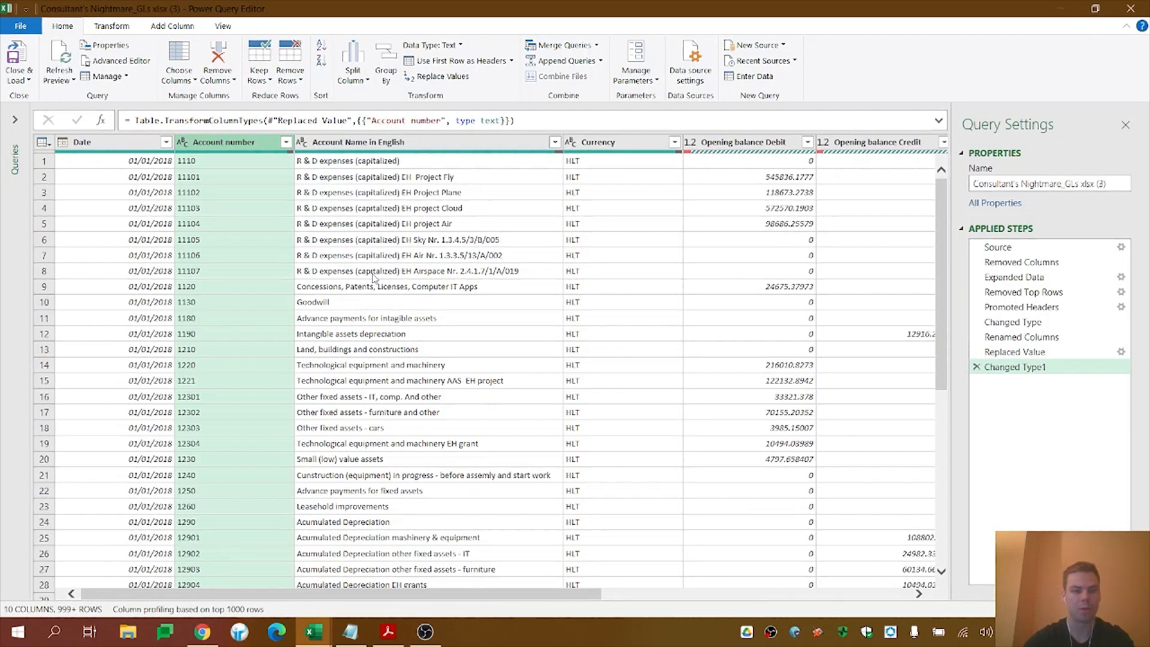
Examine the leftover title, blank and header rows where the January ledger ends and the February one starts
scroll(429, 279, down, 20)
scroll(431, 279, down, 20)
scroll(435, 277, down, 20)
scroll(435, 277, down, 10)
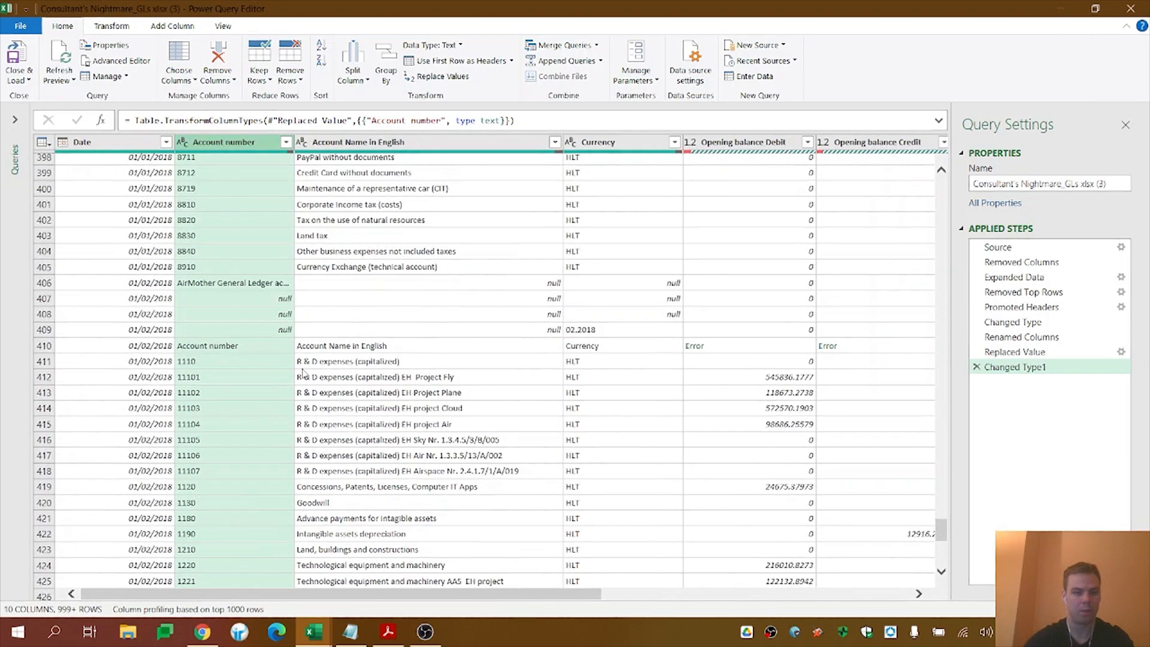
click(228, 288)
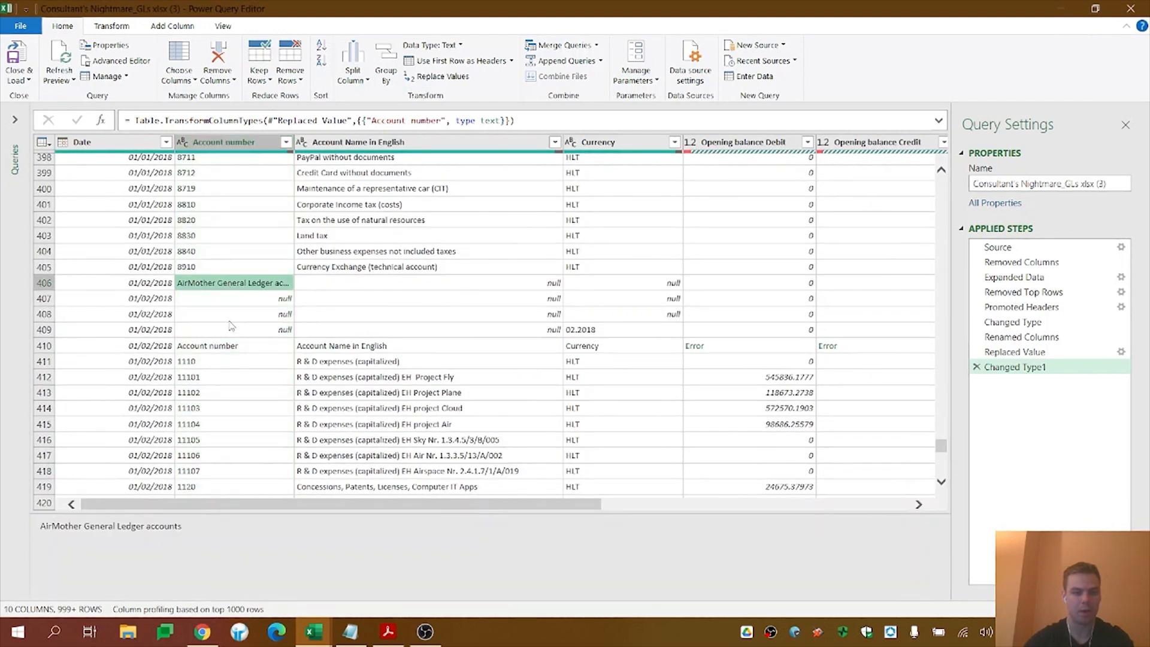
click(121, 286)
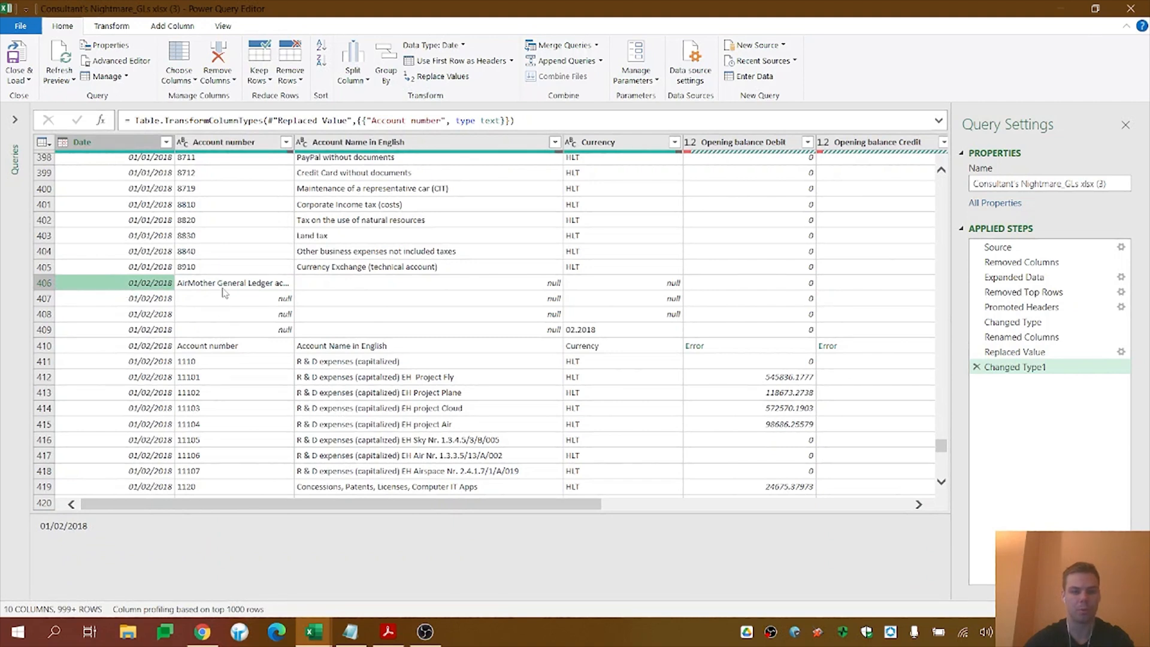
click(213, 350)
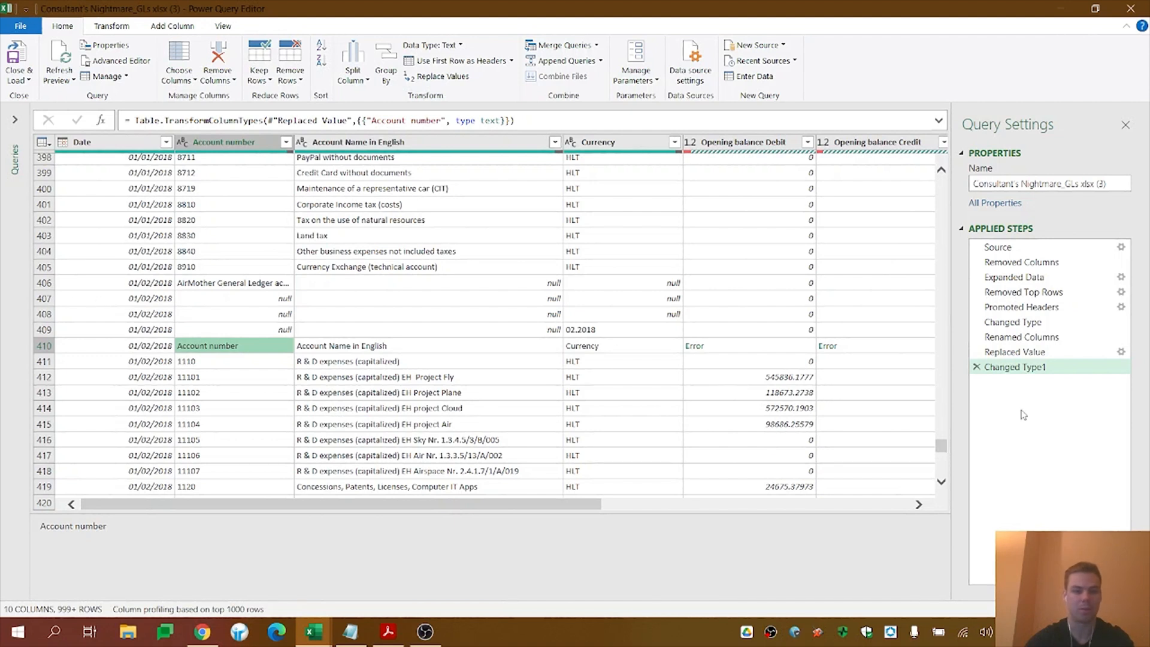
Filter the Account number column to exclude null, "Account number" and "AirMother General Ledger accounts" entries
drag(942, 452, 917, 169)
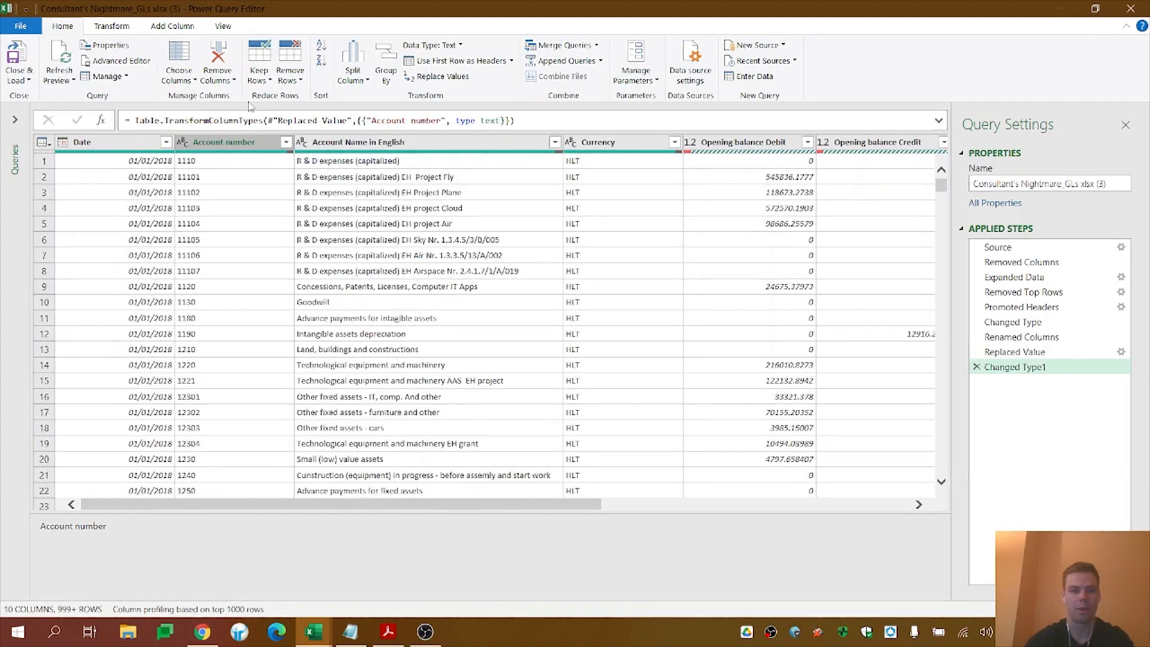
click(287, 142)
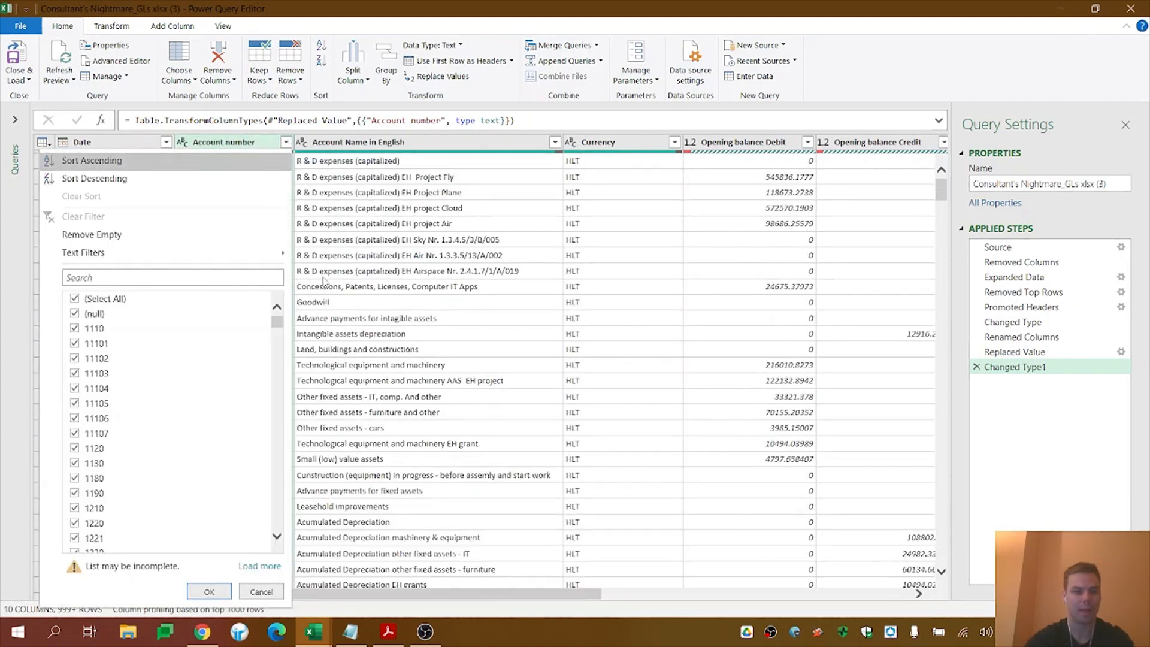
click(259, 567)
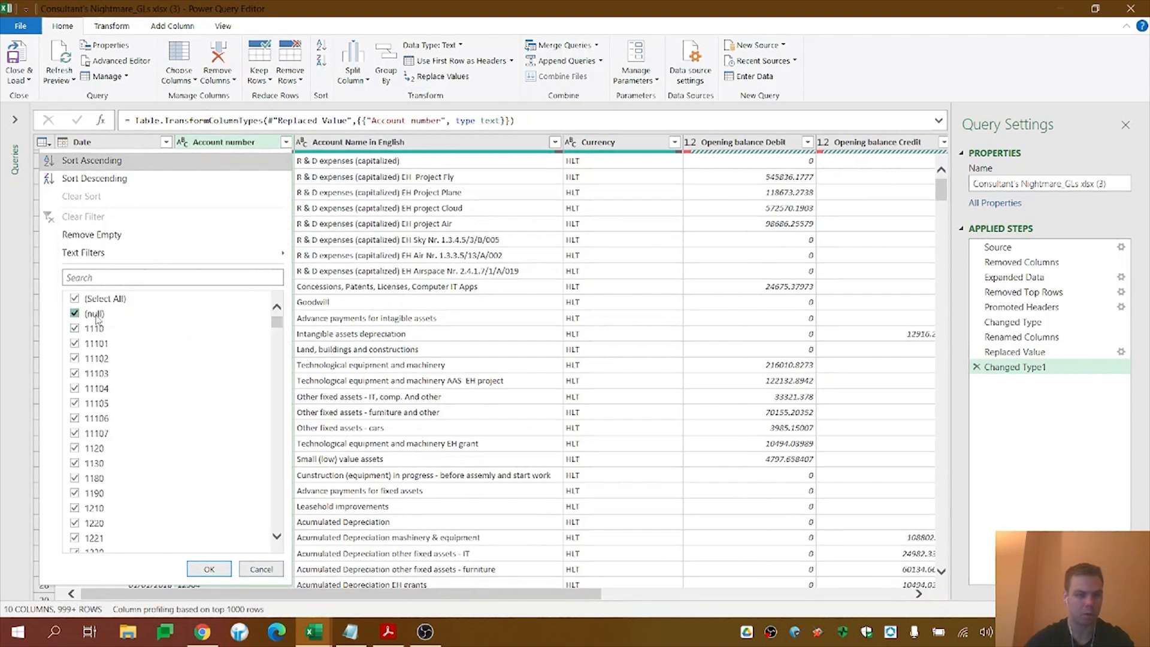
click(74, 313)
drag(281, 326, 277, 522)
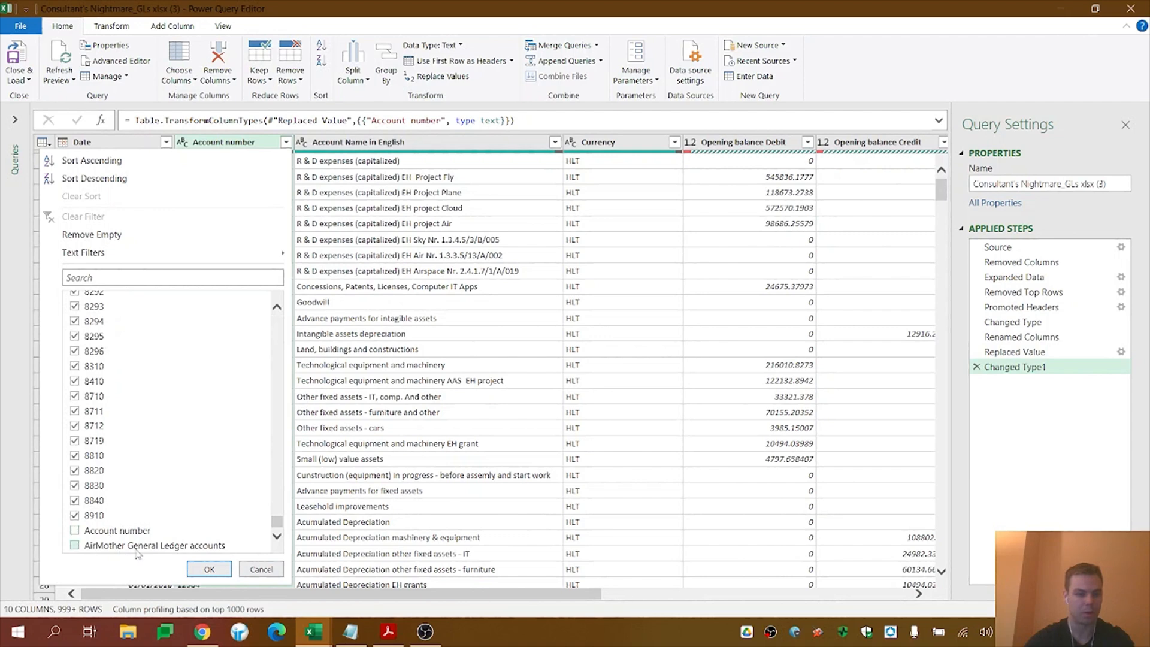
click(207, 569)
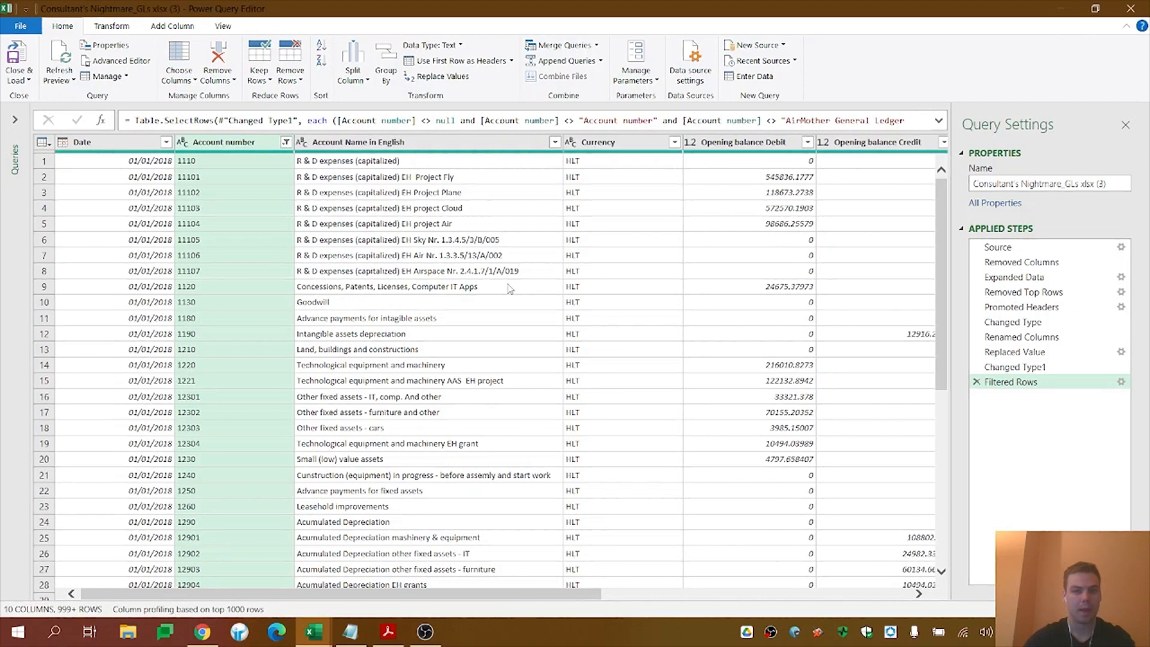
Examine the separate debit and credit columns for opening balance, turnover and ending balance
click(758, 143)
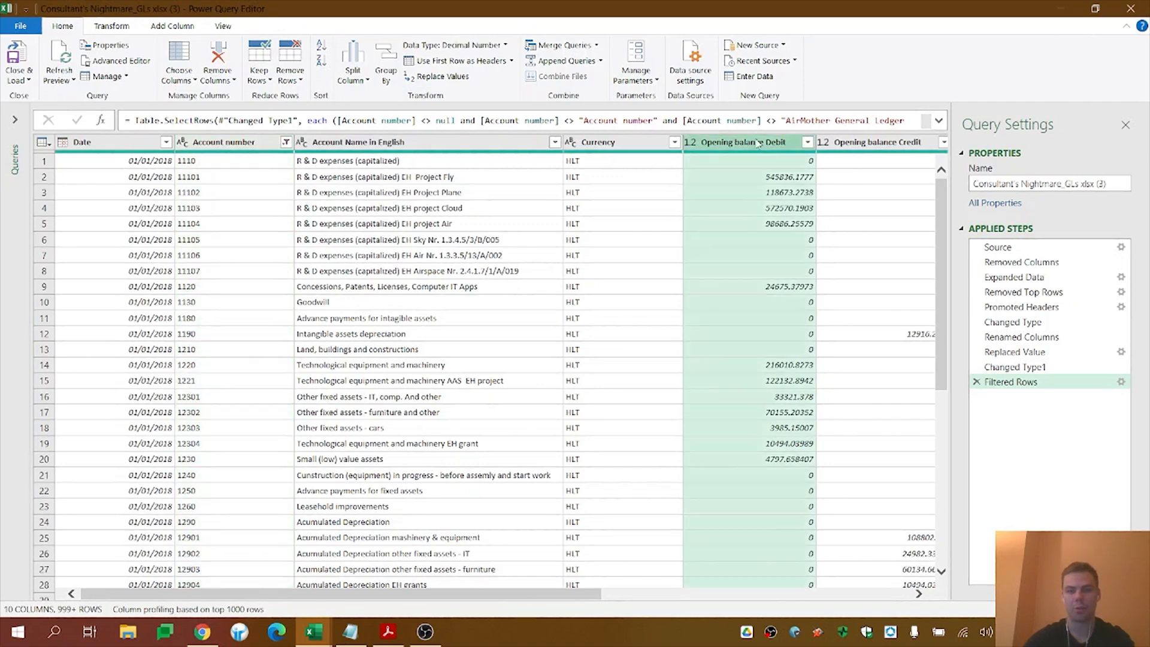
click(858, 147)
drag(536, 596, 940, 570)
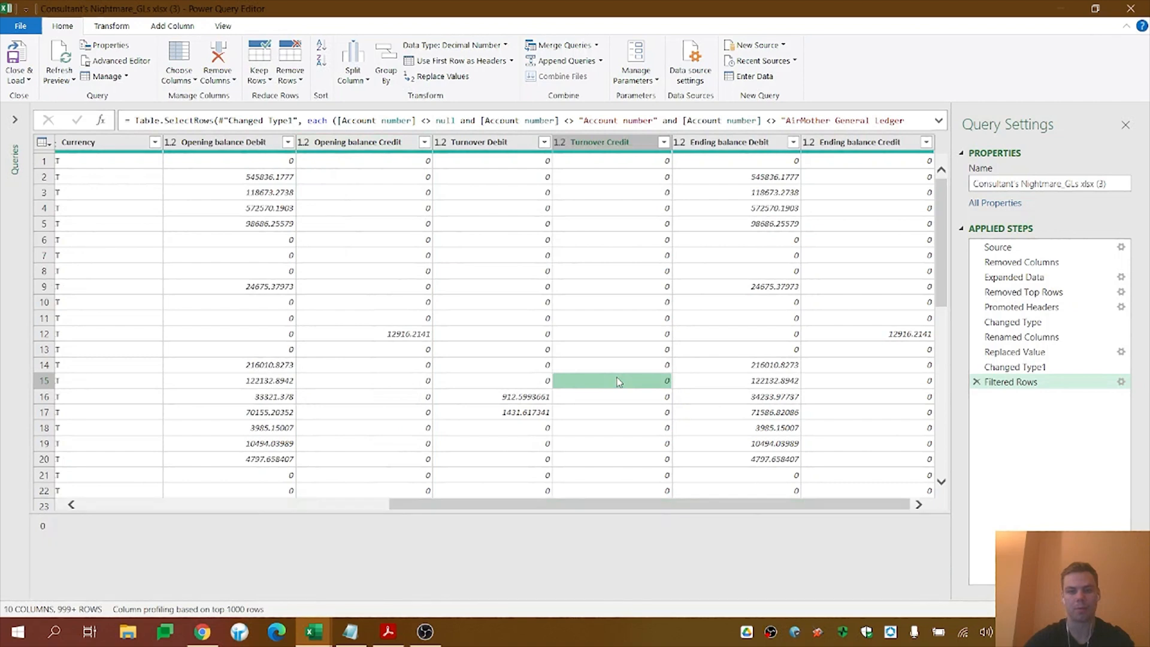
click(609, 336)
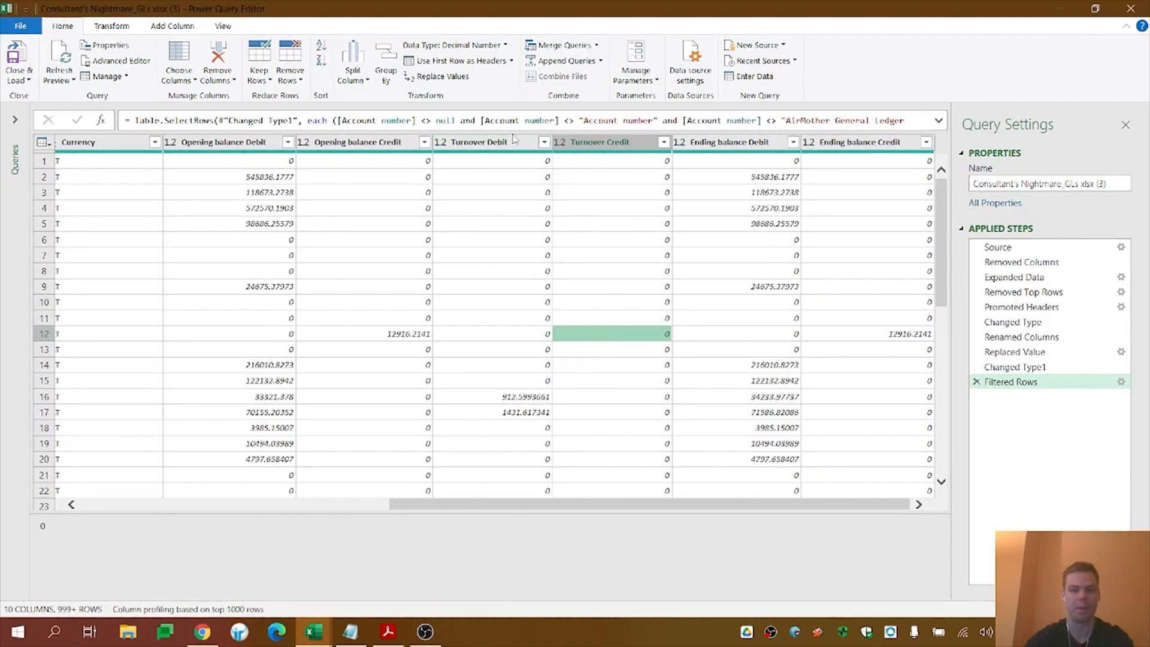
click(497, 223)
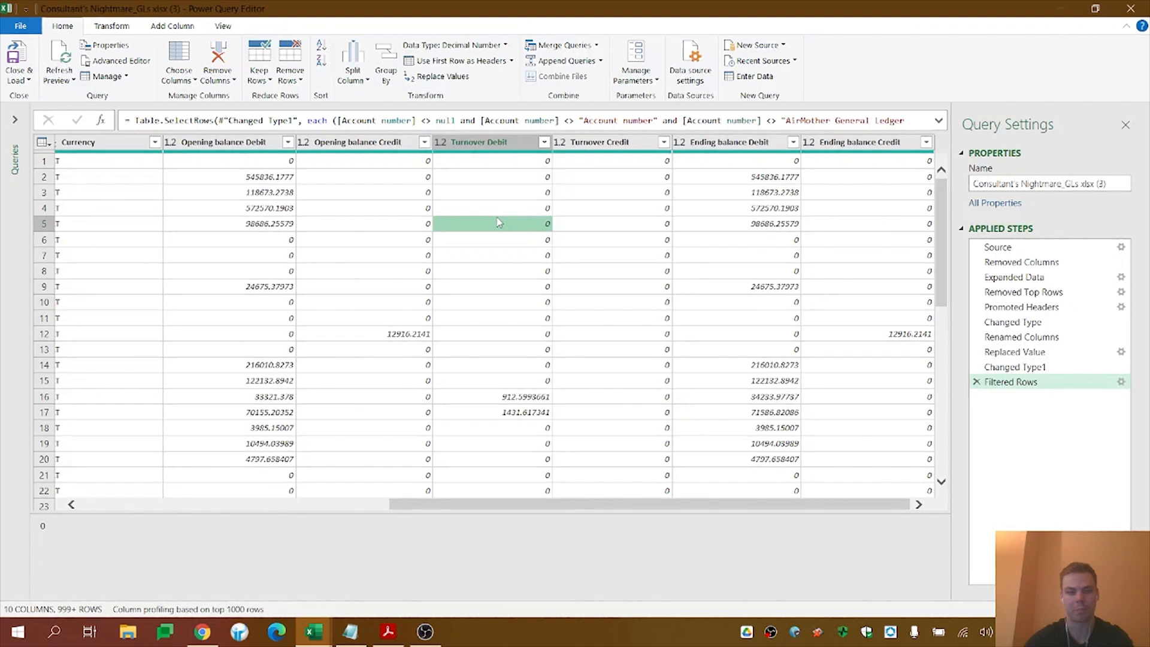
click(510, 274)
click(643, 274)
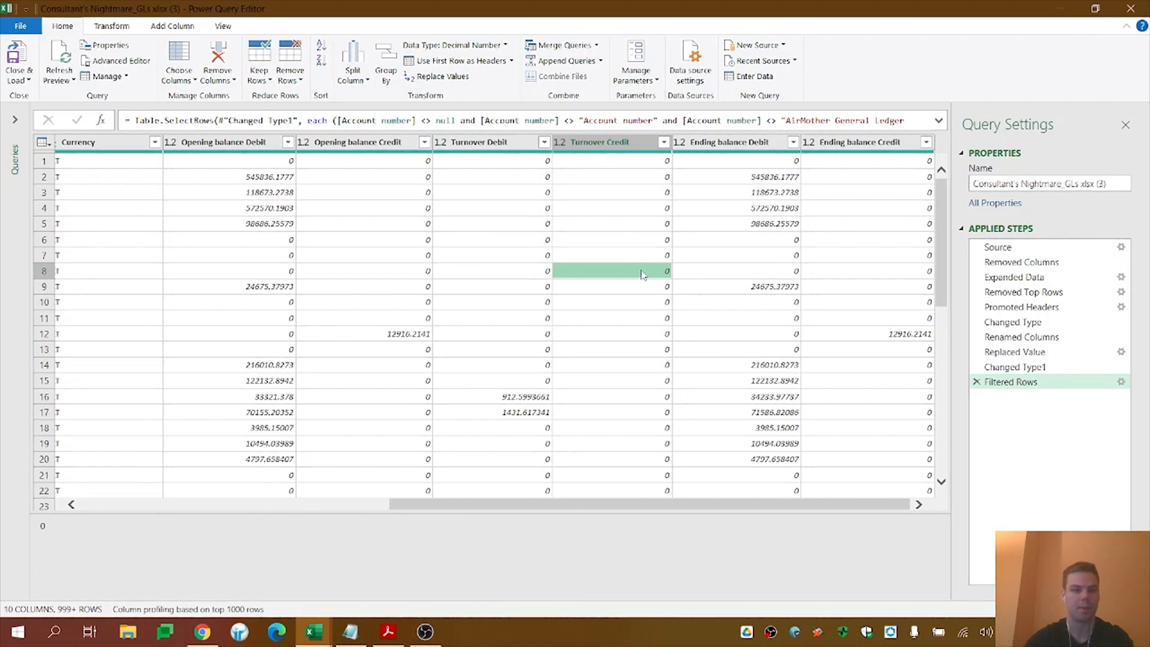
click(480, 227)
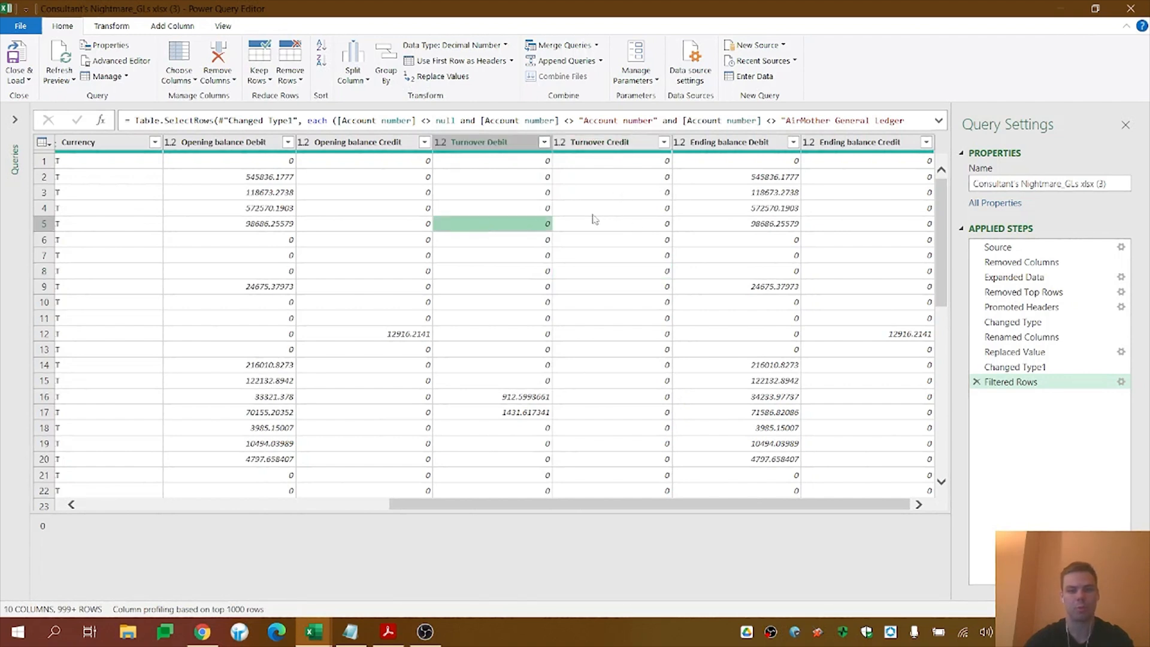
Add a custom column named Turnover that subtracts Turnover Debit from Turnover Credit
click(157, 27)
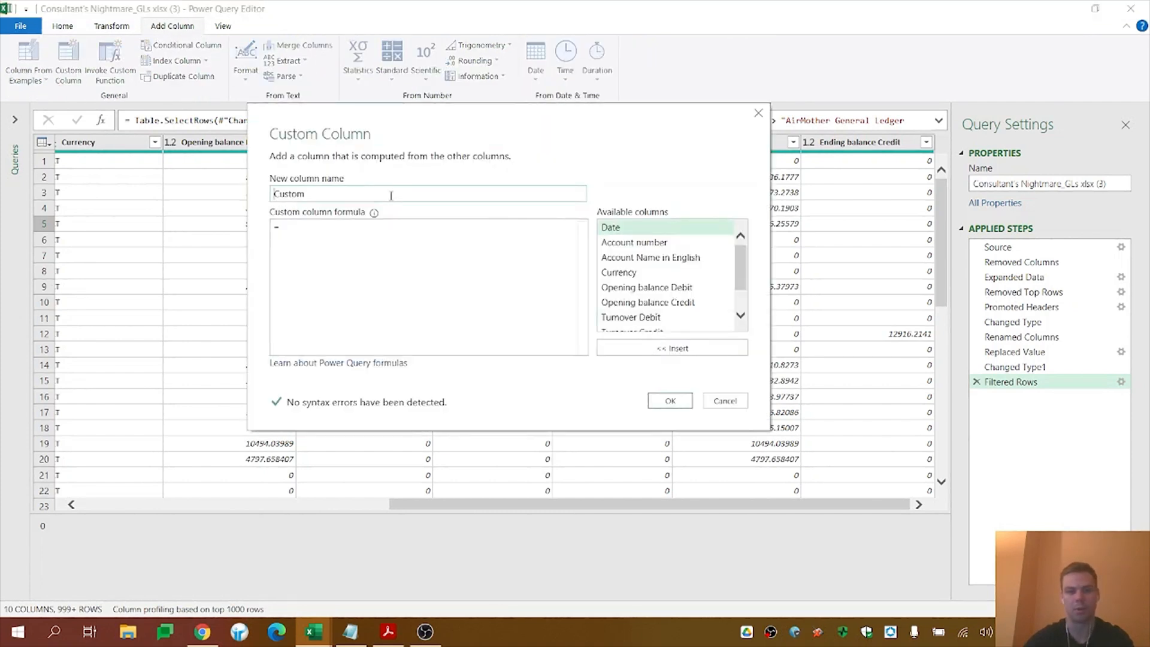
text(Turnover)
key(Tab)
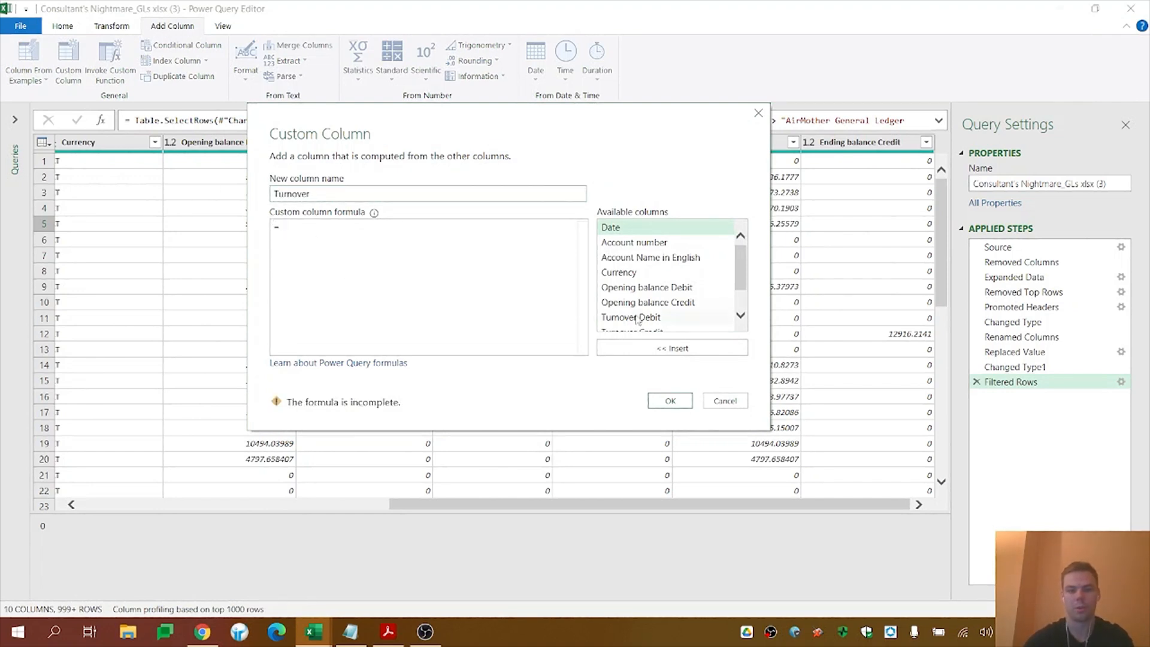
scroll(734, 274, down, 1)
double_click(672, 306)
text(-)
double_click(662, 292)
click(680, 405)
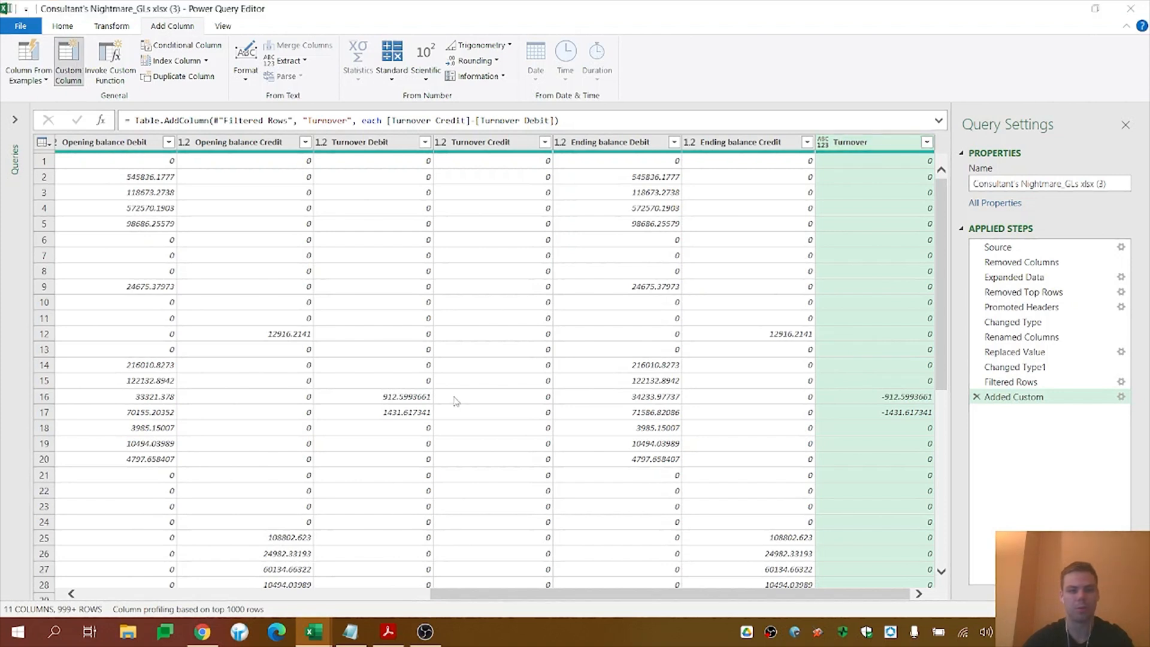
Add a custom column named Ending balance that subtracts Ending balance Credit from Ending balance Debit
text(Fndi)
text(ng balance)
click(317, 227)
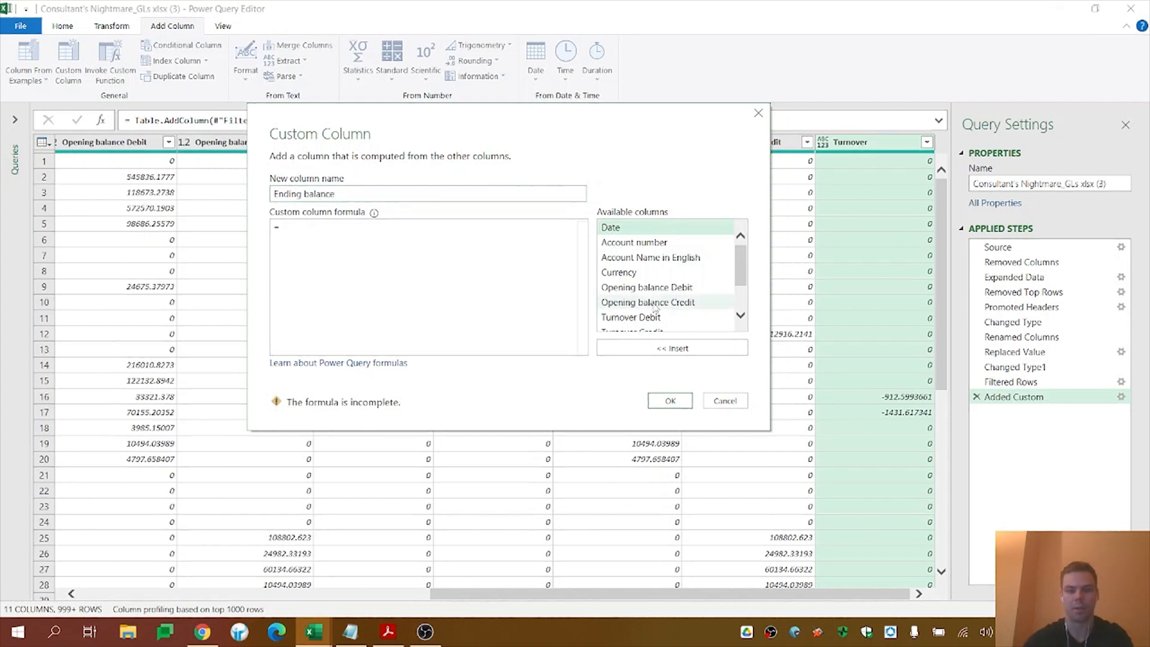
scroll(719, 299, down, 2)
double_click(715, 294)
text(-)
double_click(676, 309)
click(671, 400)
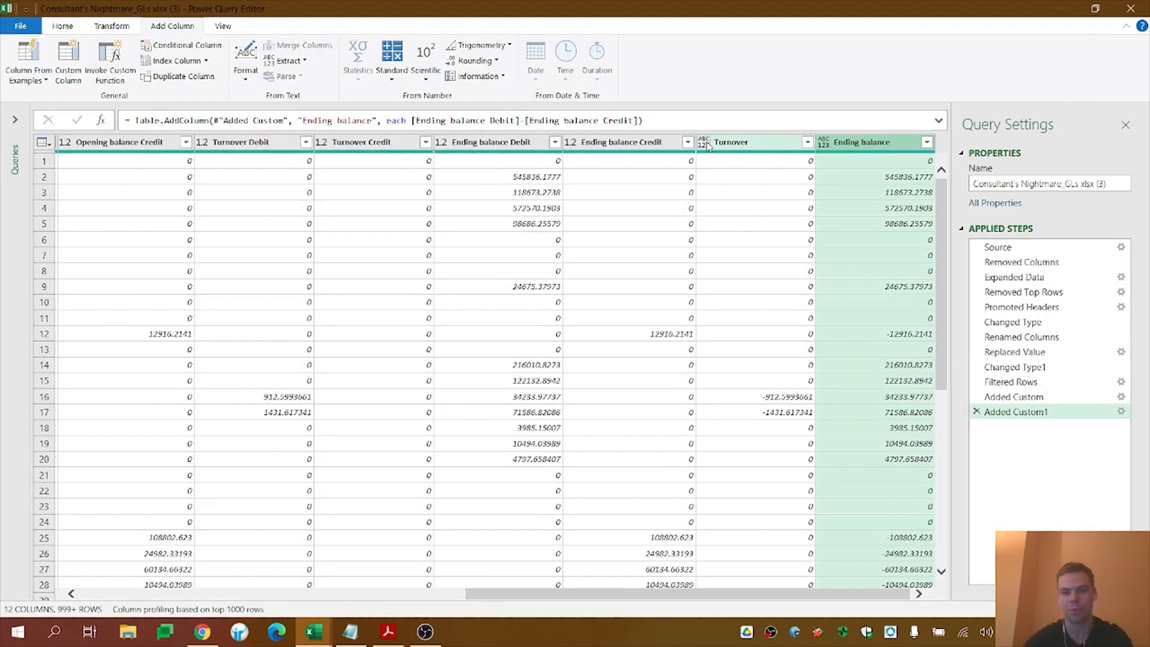
Change the data type of the new Turnover and Ending balance columns to Decimal Number
click(704, 144)
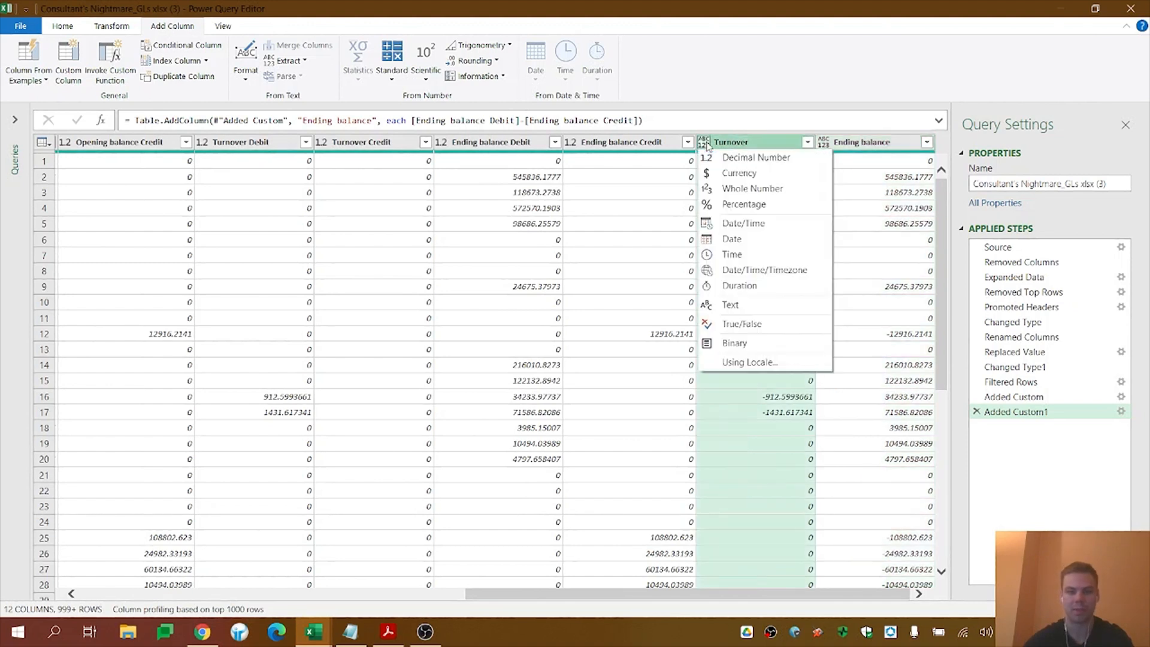
click(741, 158)
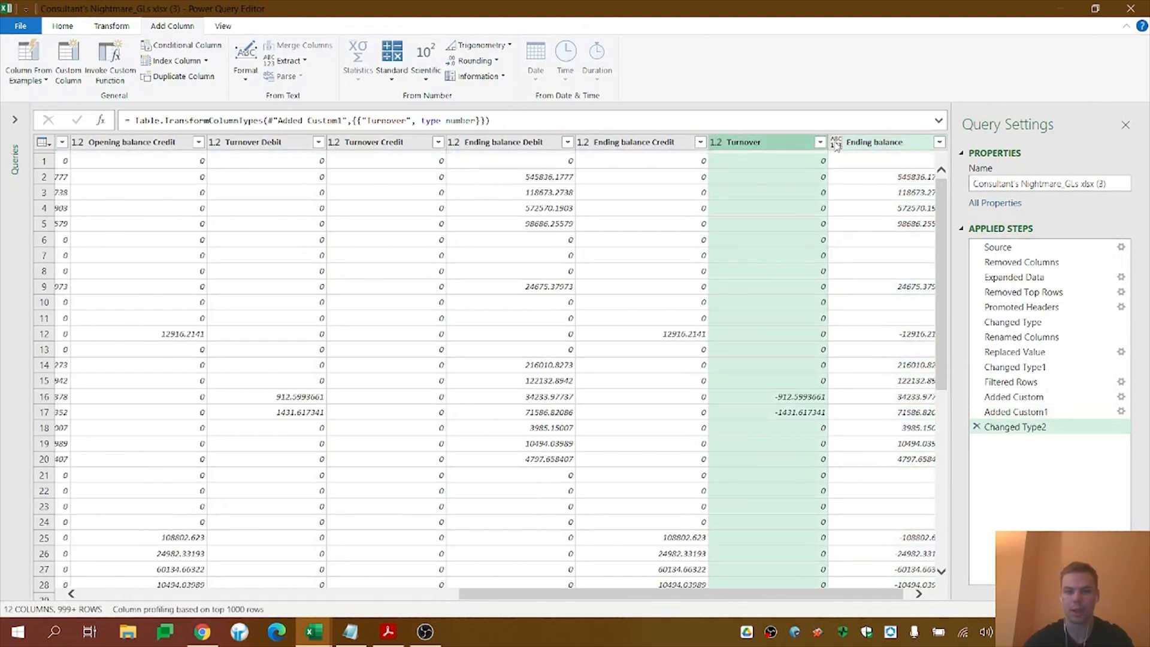
click(824, 144)
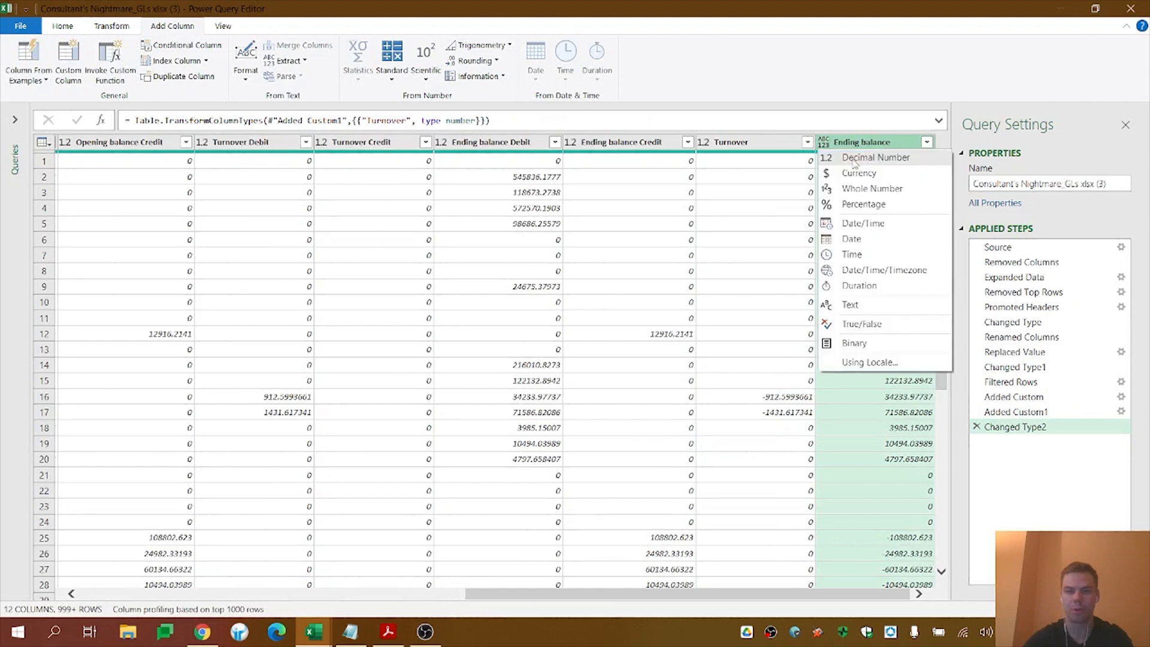
click(856, 158)
Remove the six separate debit and credit columns for opening balance, turnover and ending balance
drag(758, 595, 621, 575)
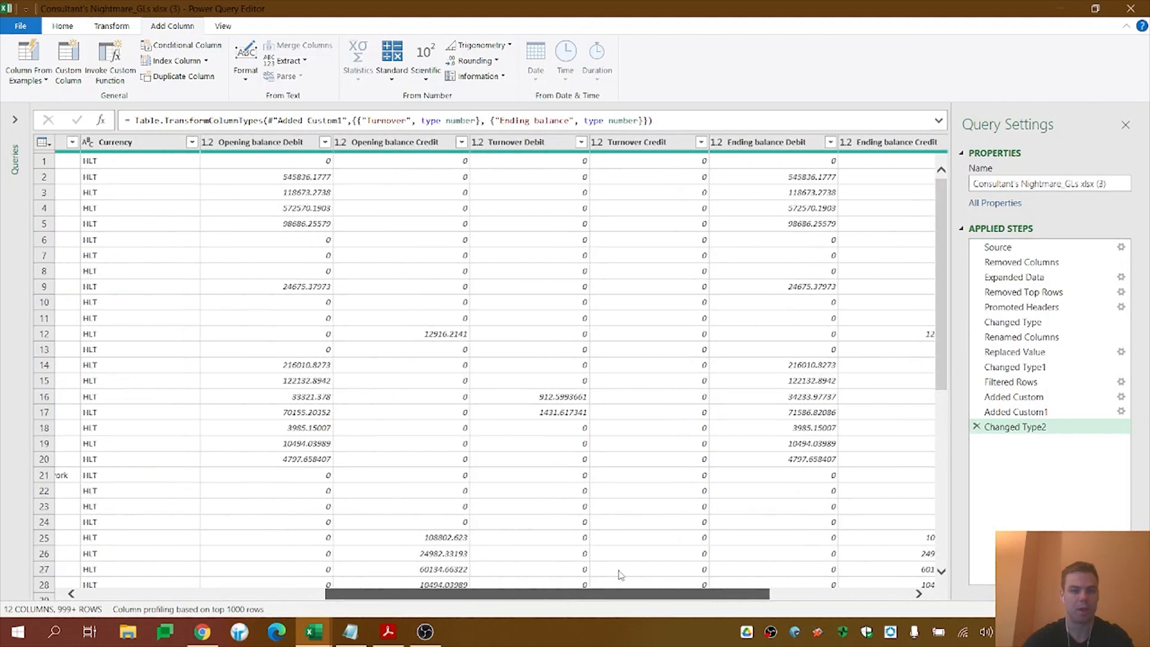
scroll(620, 575, right, 3)
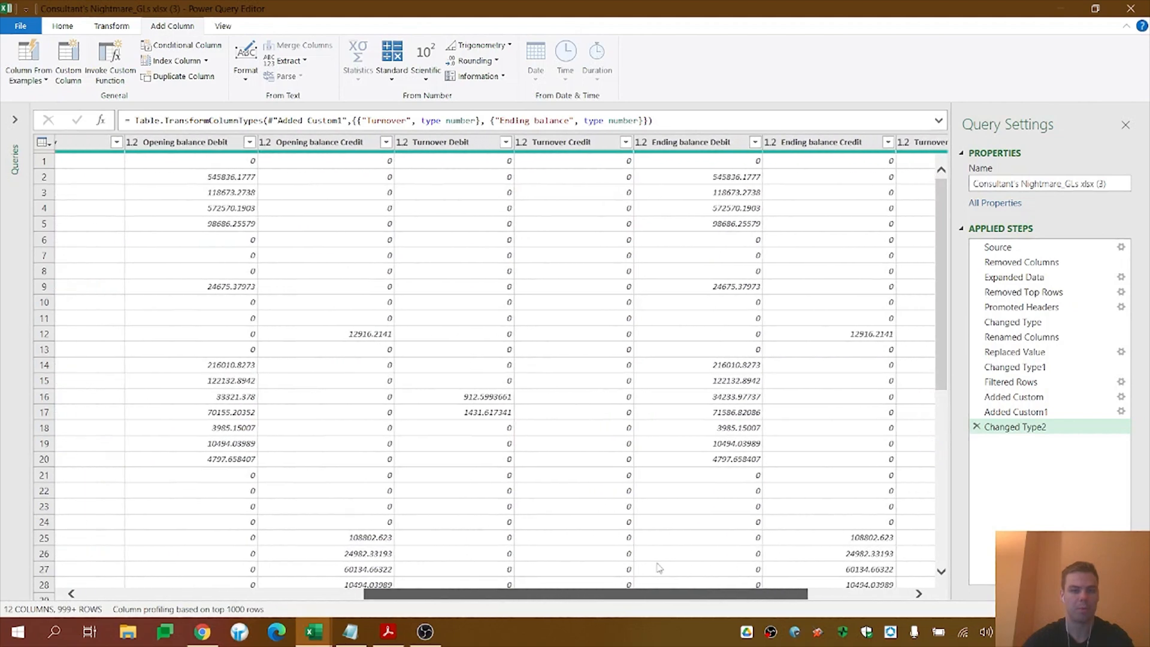
click(157, 142)
ctrl+click(287, 142)
ctrl+click(419, 142)
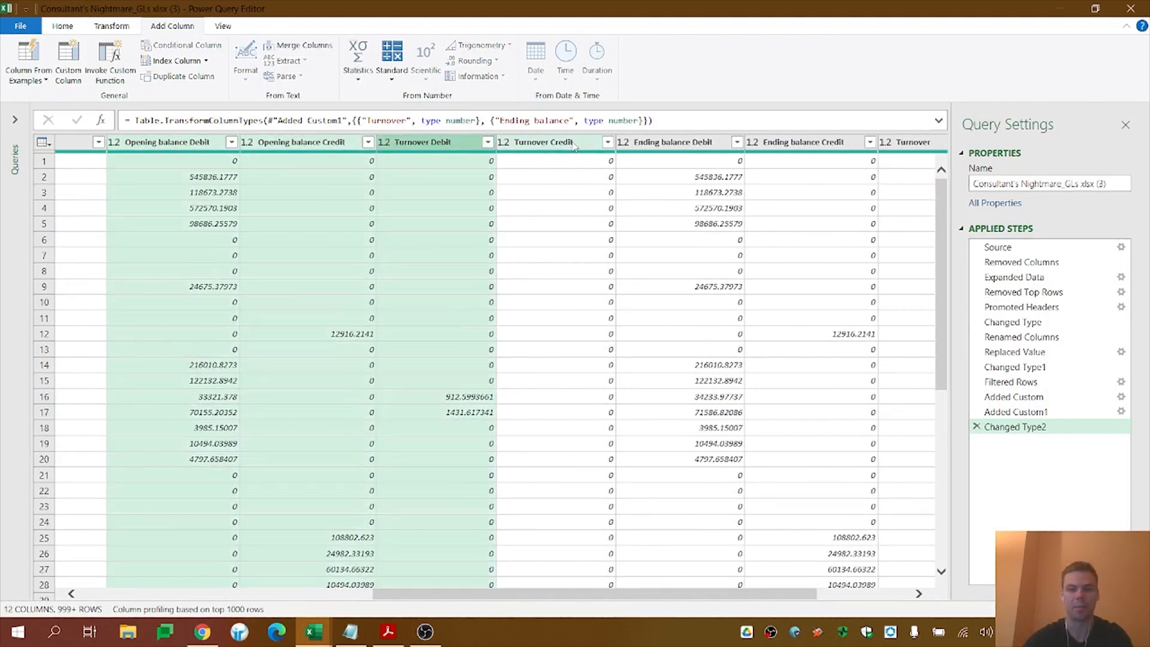
ctrl+click(574, 144)
ctrl+click(680, 144)
ctrl+click(791, 147)
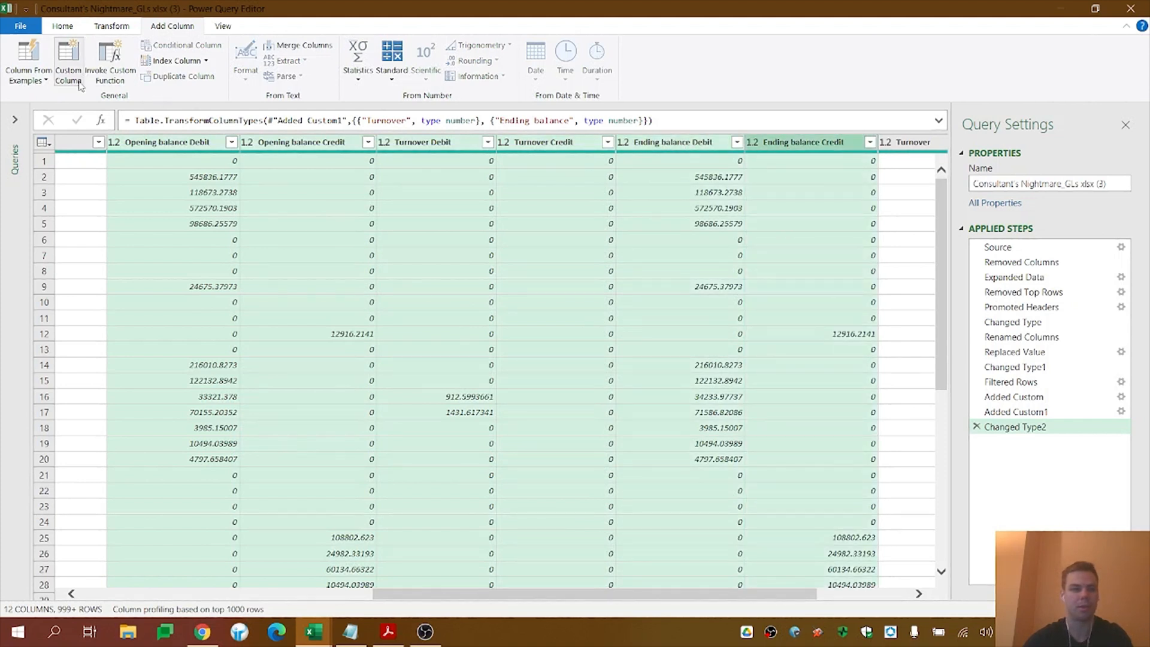
click(62, 26)
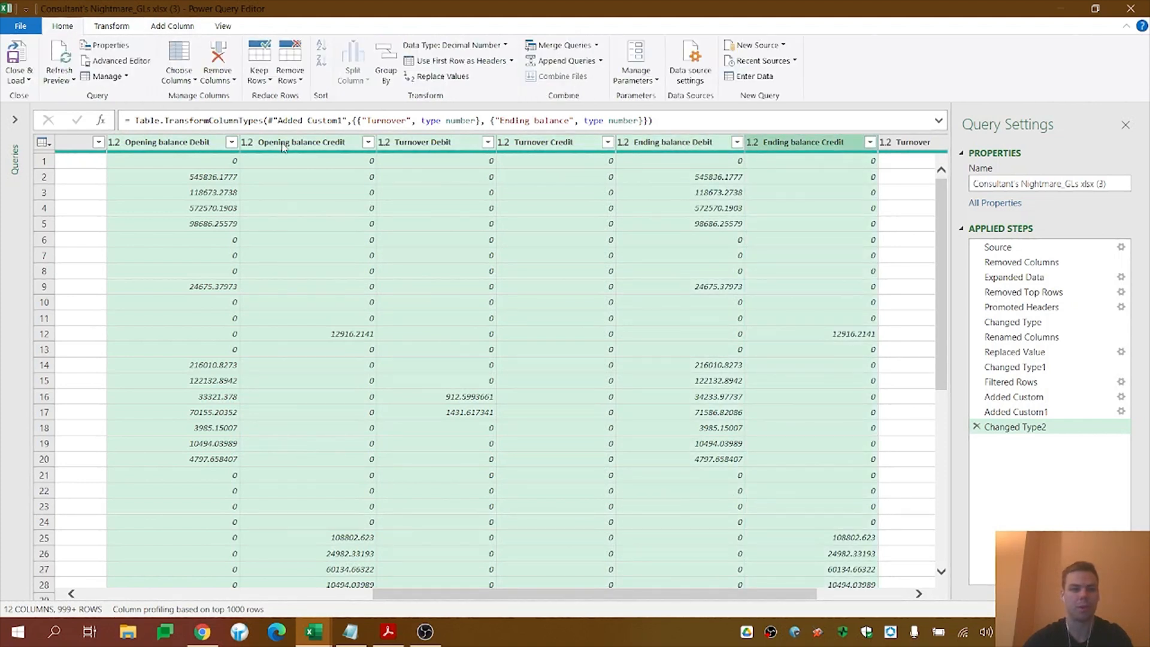
click(233, 81)
click(253, 96)
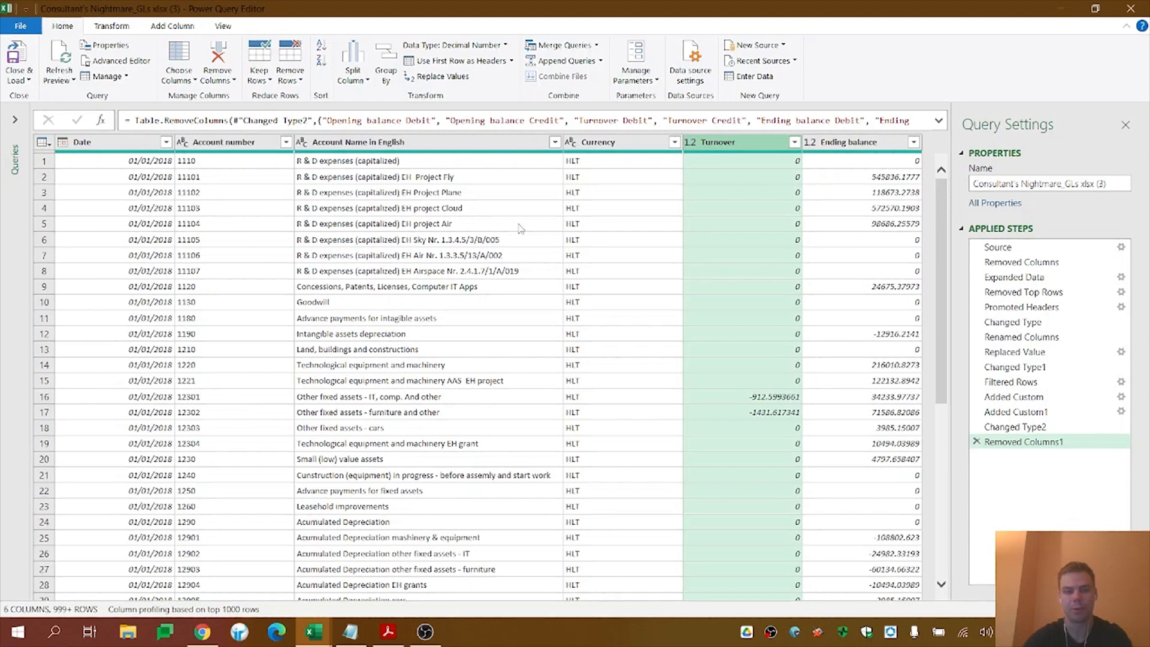
Check the remaining date, account, turnover and ending balance columns, and load the query into a new worksheet
click(88, 143)
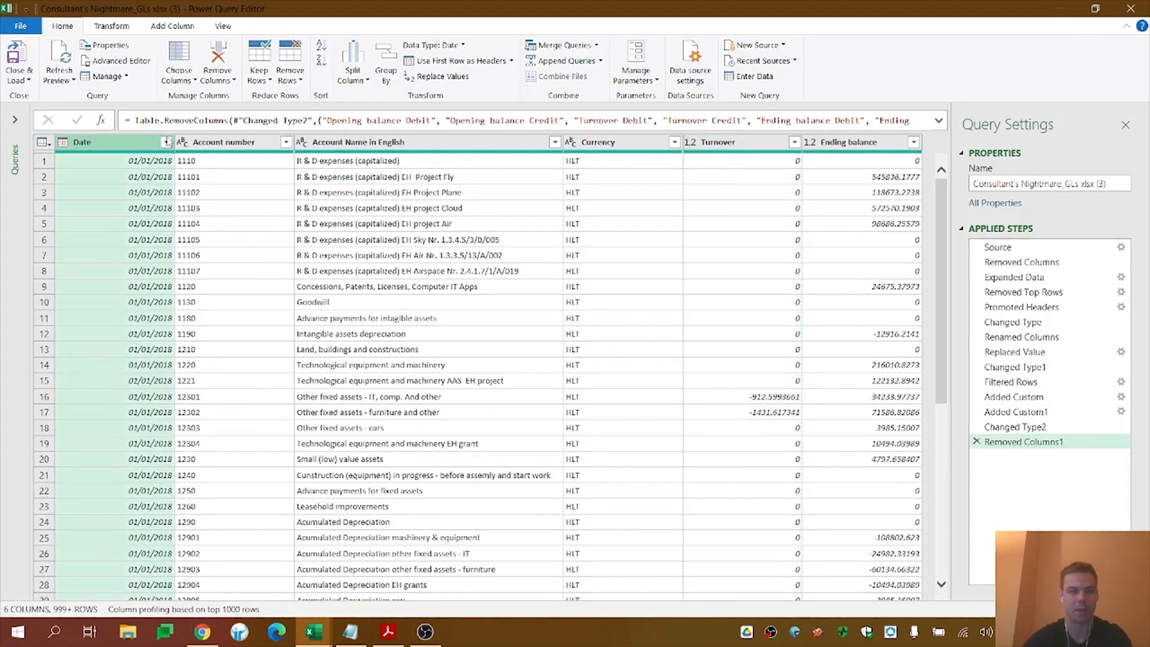
click(246, 142)
click(366, 143)
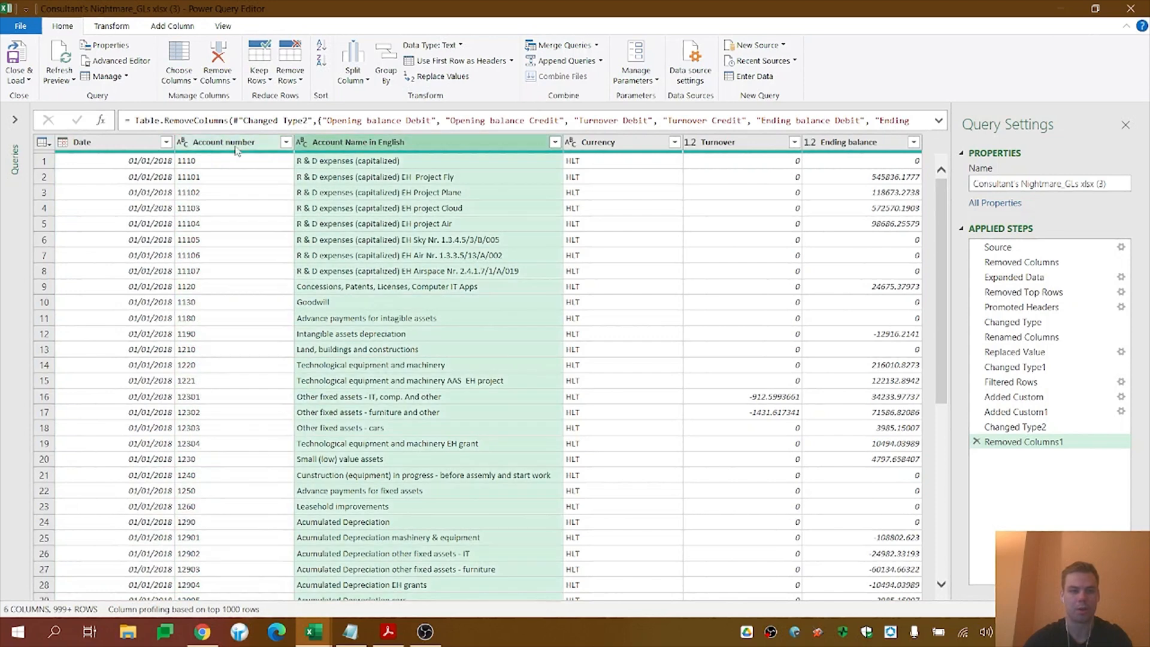
click(748, 147)
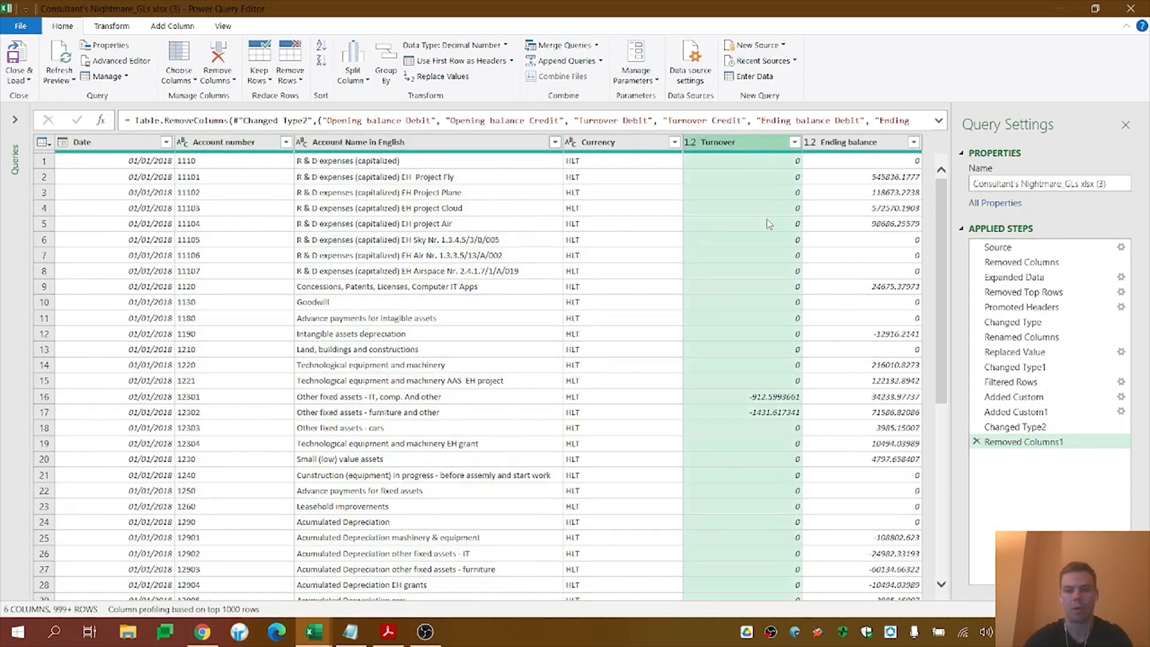
click(872, 149)
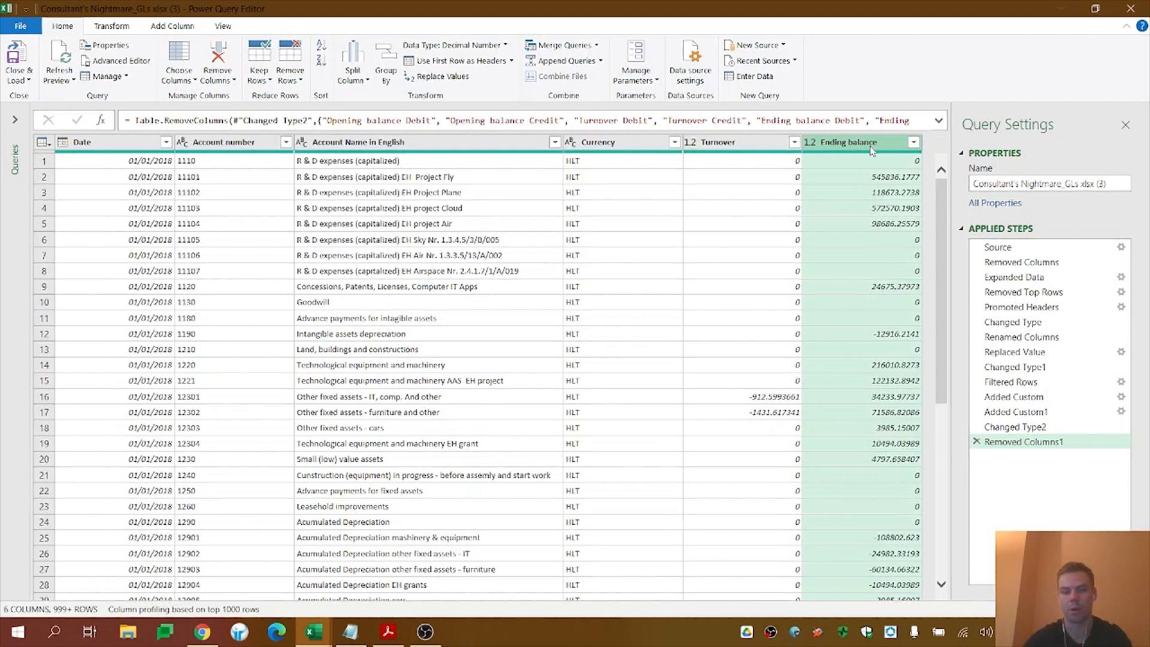
click(16, 78)
click(48, 108)
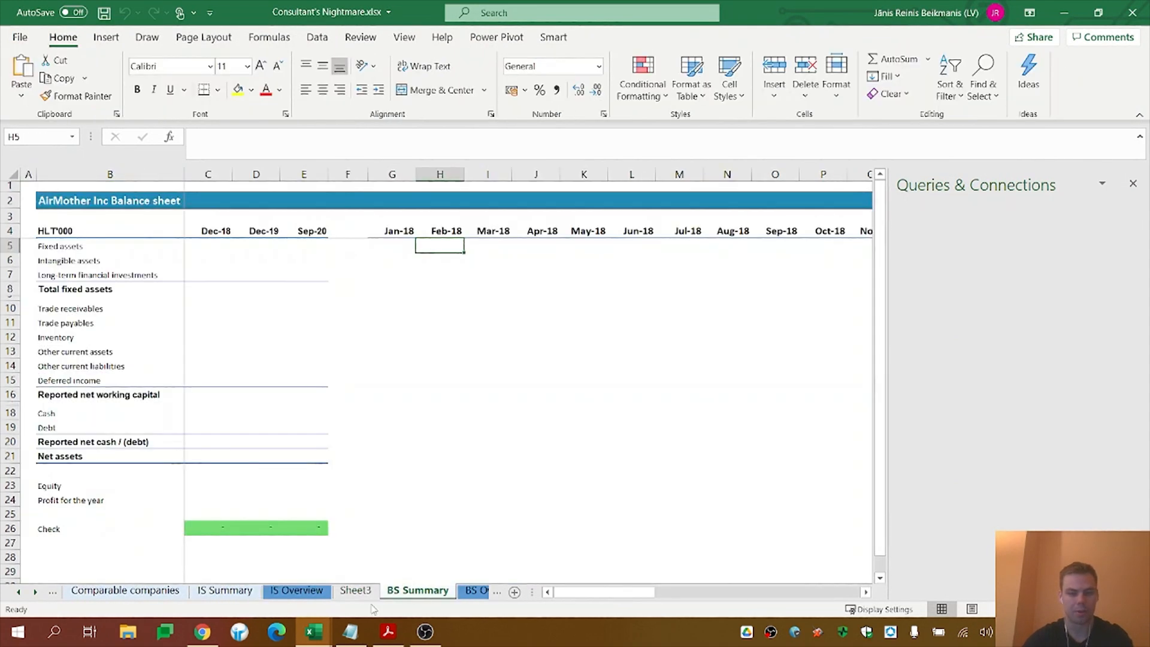
Rename the worksheet holding the loaded ledger table as Flat file
click(370, 597)
double_click(369, 599)
text(Flat file)
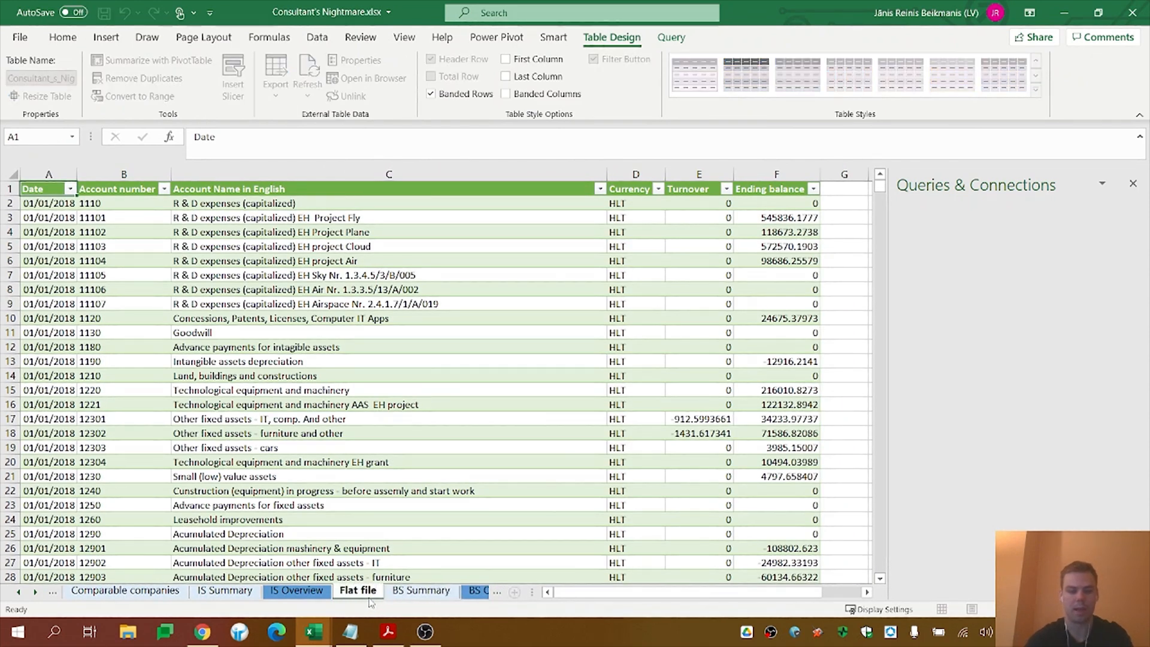
key(Return)
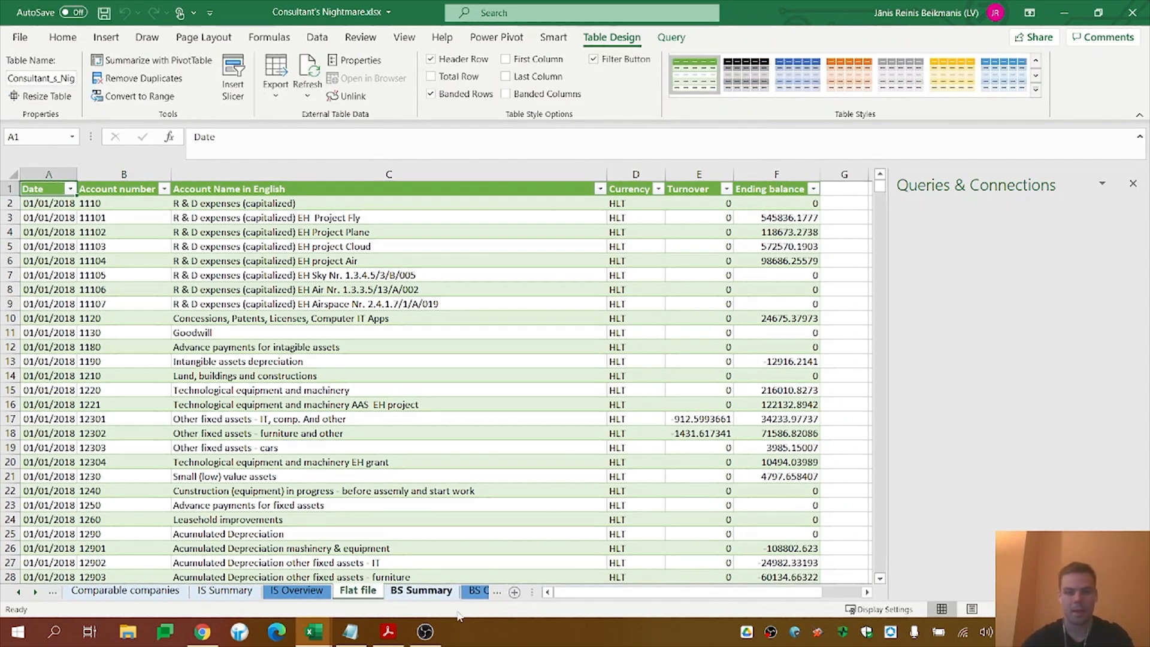
Examine the account number list on the IS Overview sheet
click(36, 591)
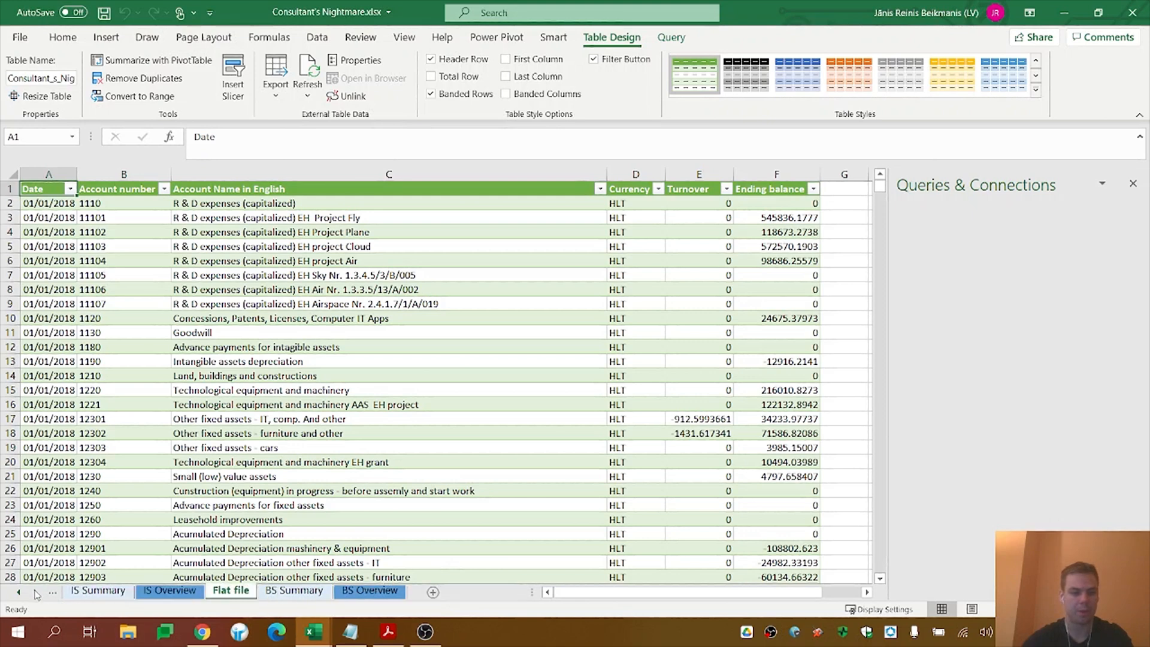
click(177, 592)
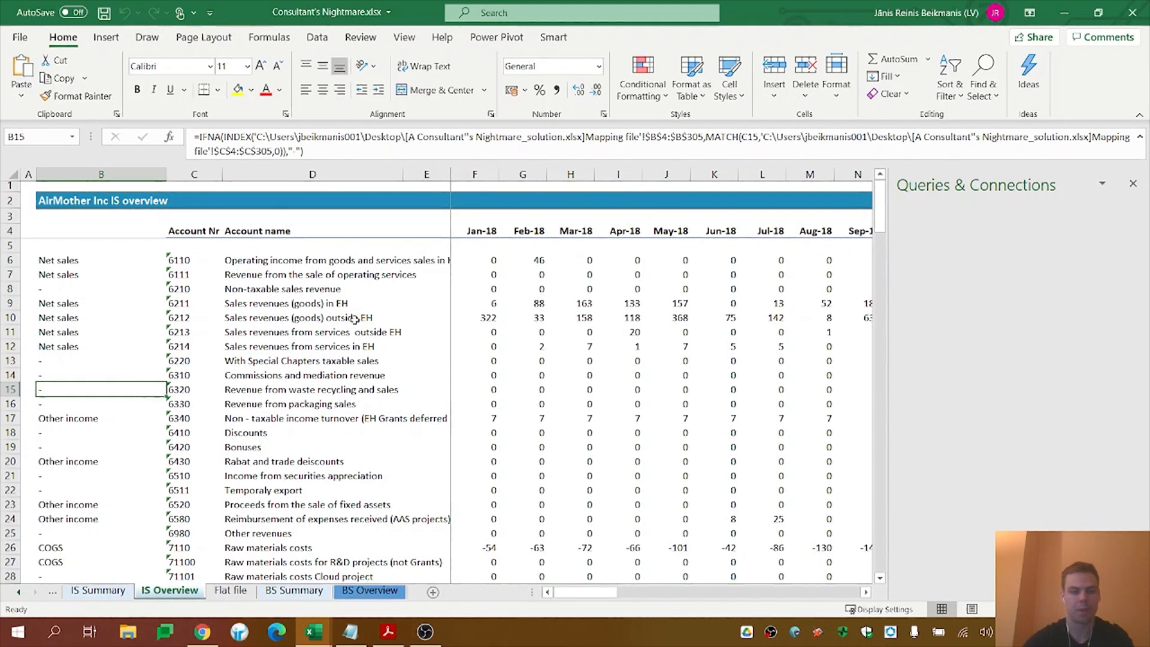
click(184, 261)
drag(186, 265, 188, 419)
click(199, 363)
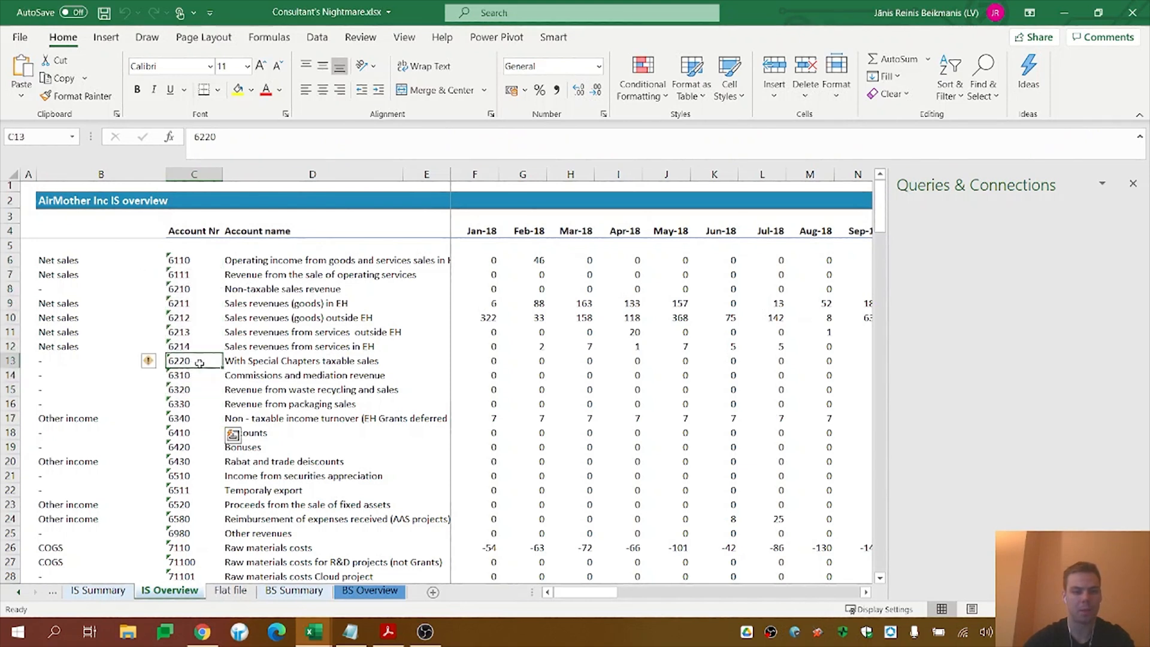
Examine the monthly lookup formulas in the first account row of the IS Overview sheet and close the Queries & Connections pane
click(493, 259)
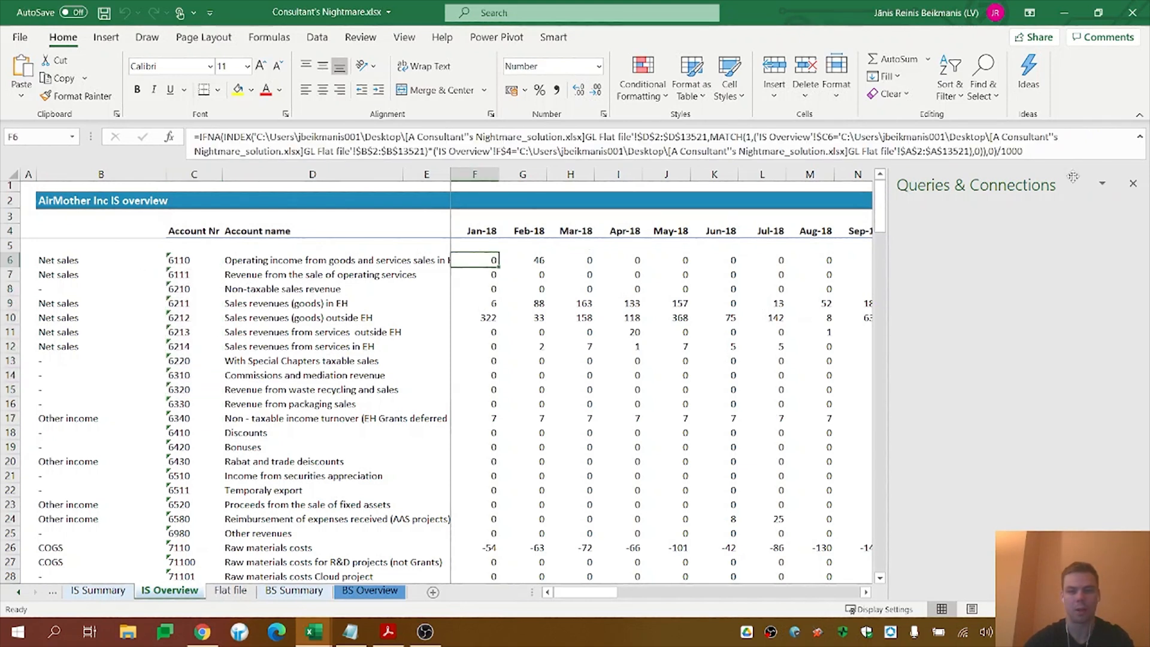
click(1133, 184)
click(539, 259)
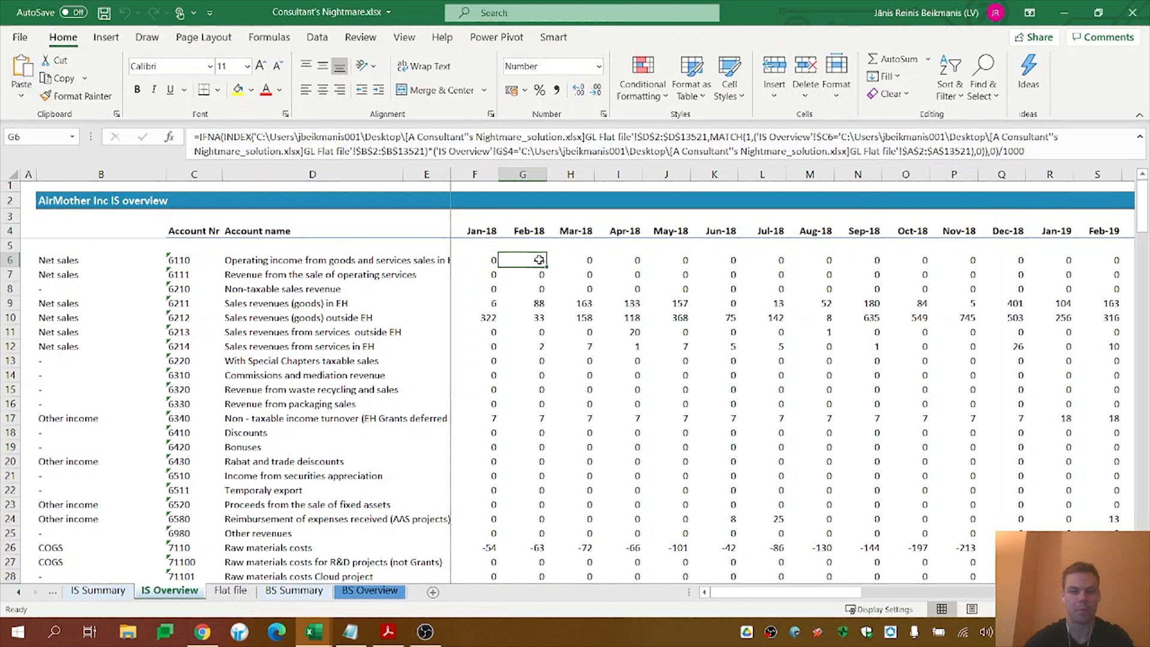
click(580, 259)
click(632, 261)
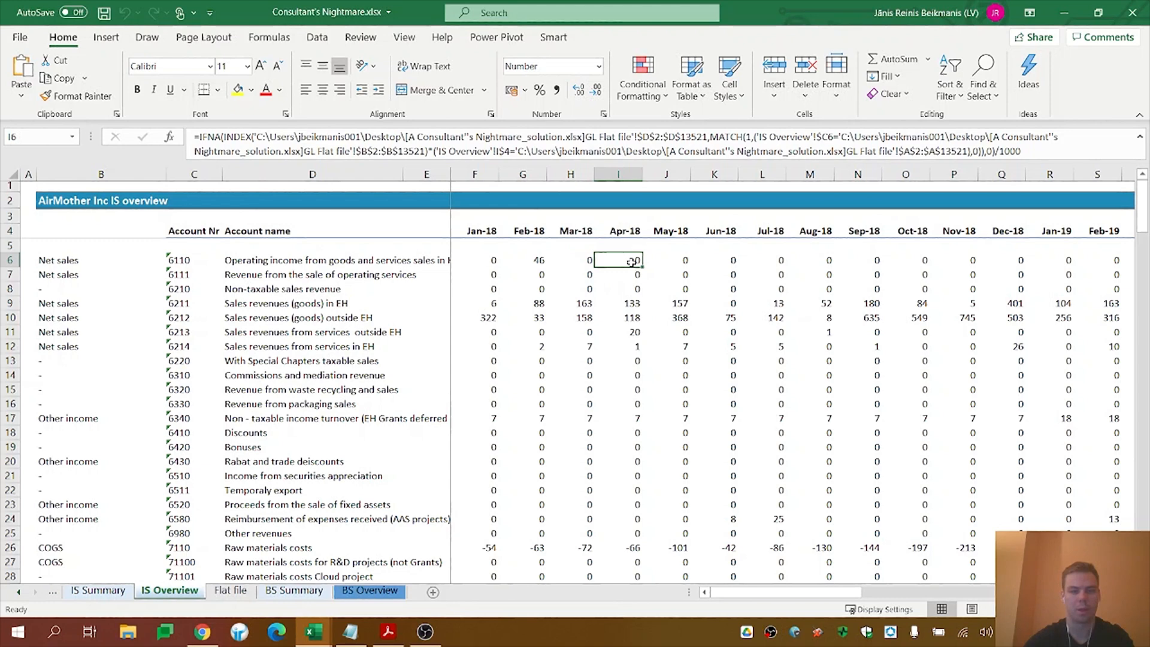
Create a copy of the Flat file sheet and place it before the BS Summary sheet
click(231, 591)
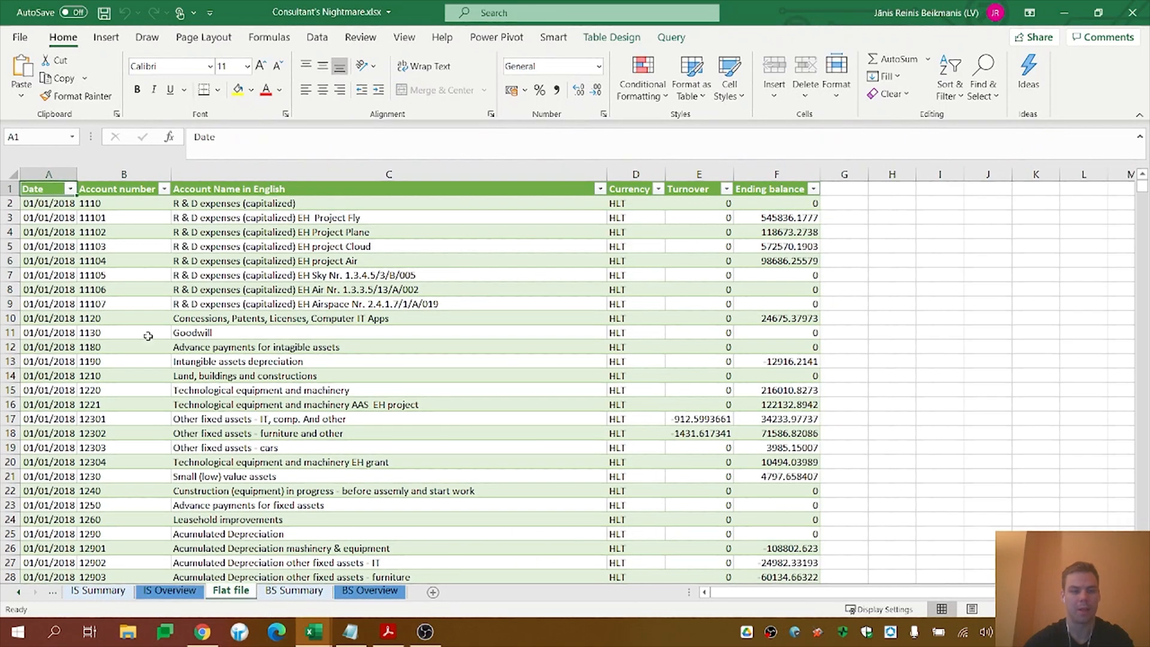
click(102, 231)
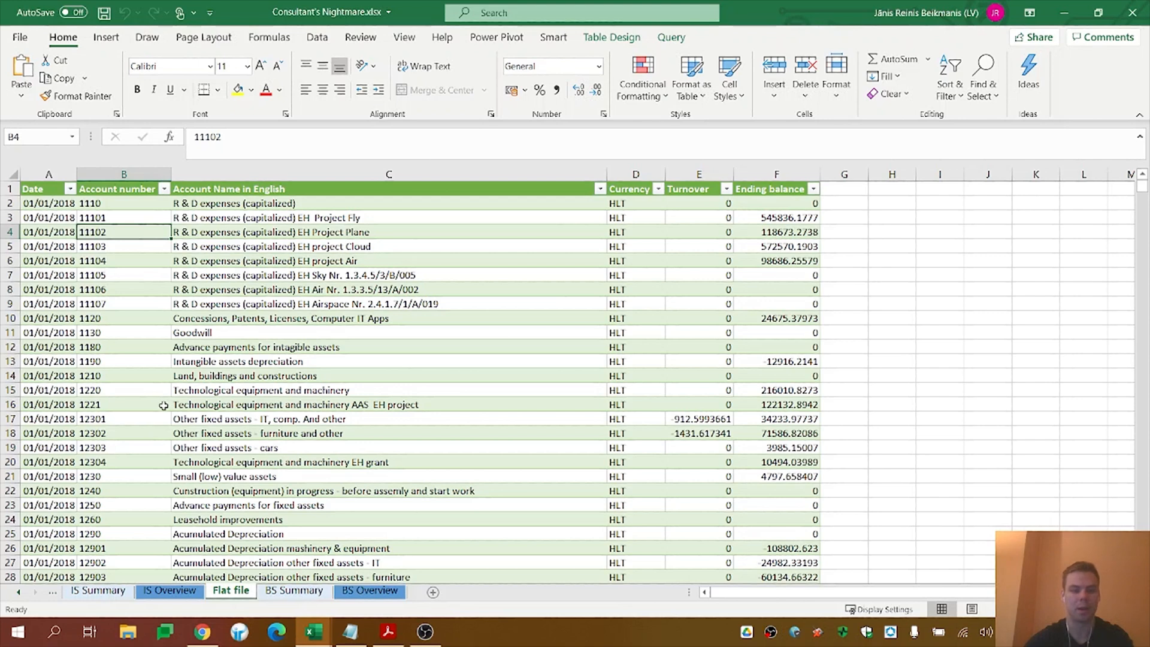
right_click(231, 599)
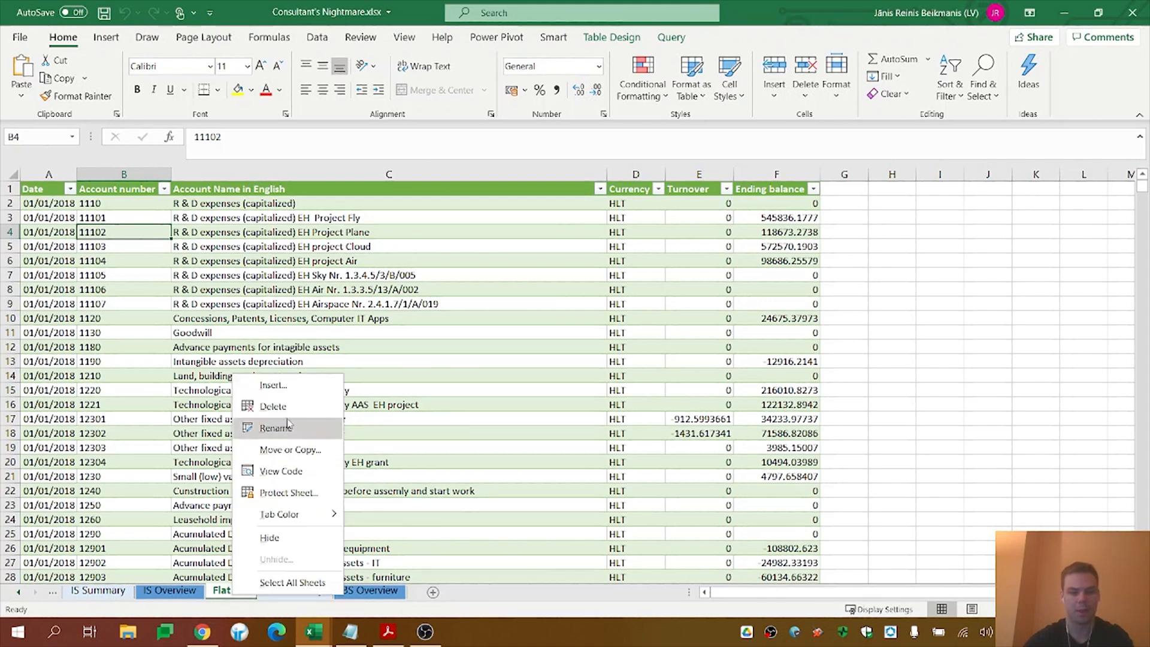
click(263, 449)
click(198, 507)
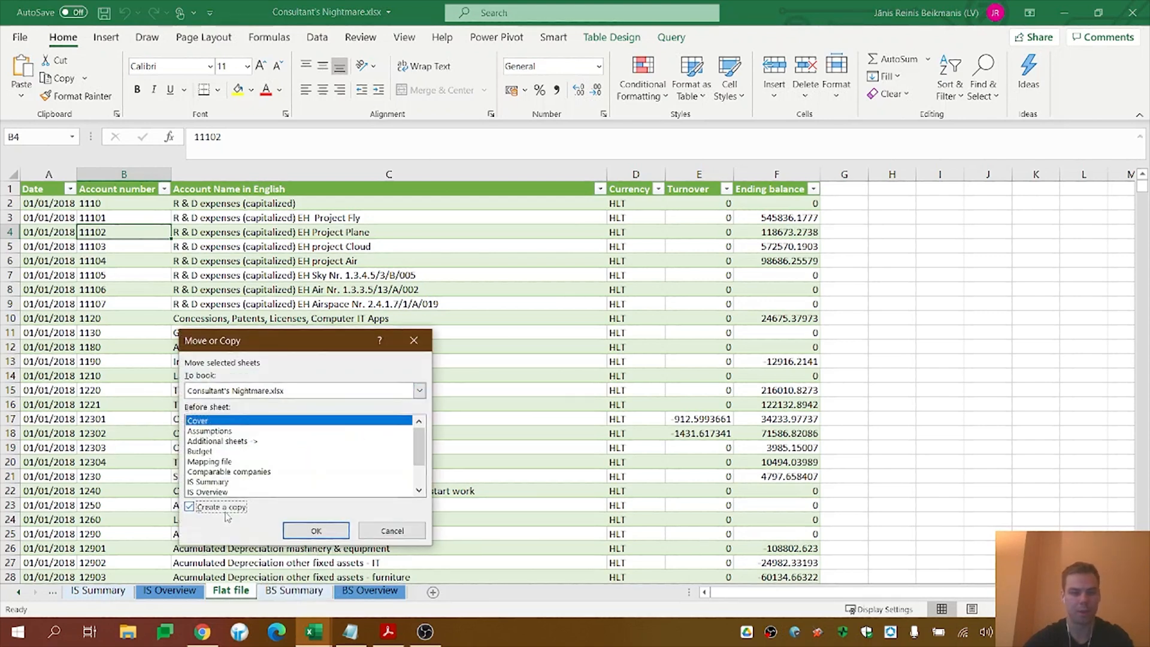
scroll(279, 466, down, 2)
click(242, 482)
click(257, 472)
click(294, 528)
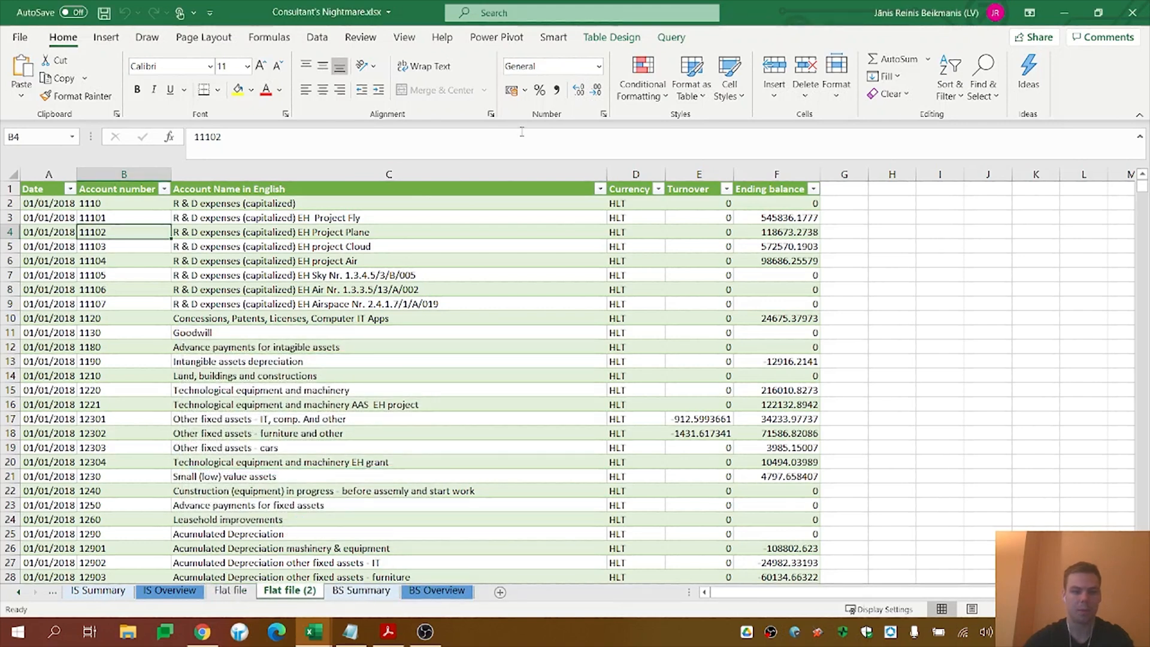
Delete the Currency, Turnover, Ending balance and Date columns from the copied sheet, keeping only account number and name
drag(636, 173, 747, 171)
right_click(749, 173)
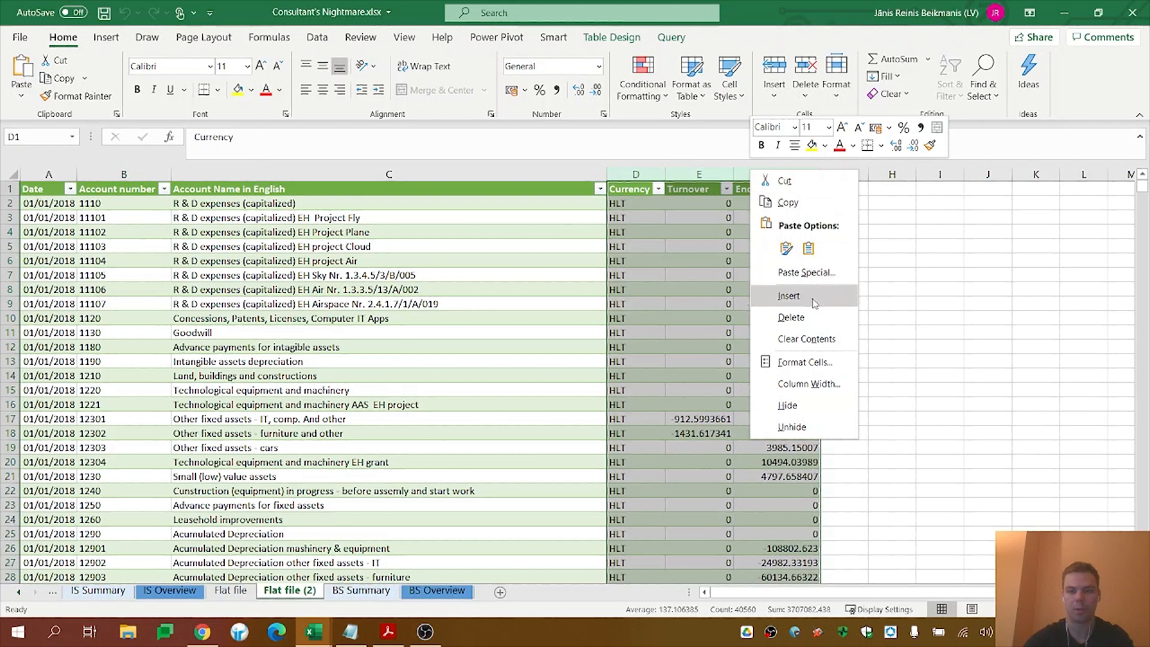
click(791, 316)
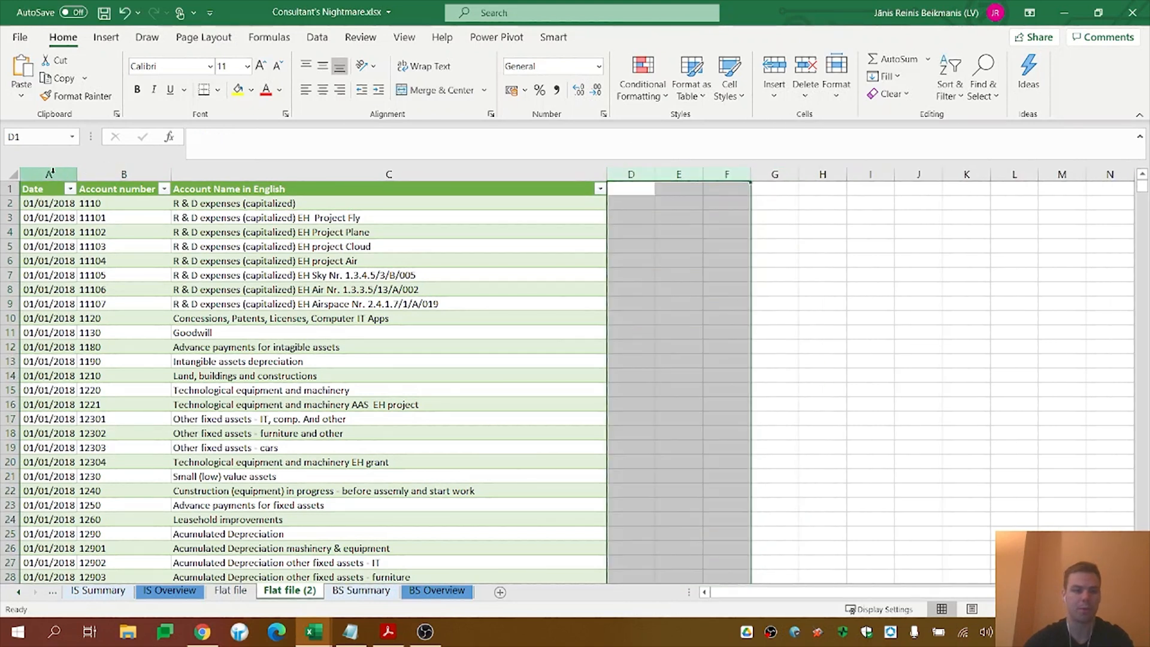
right_click(53, 173)
click(91, 300)
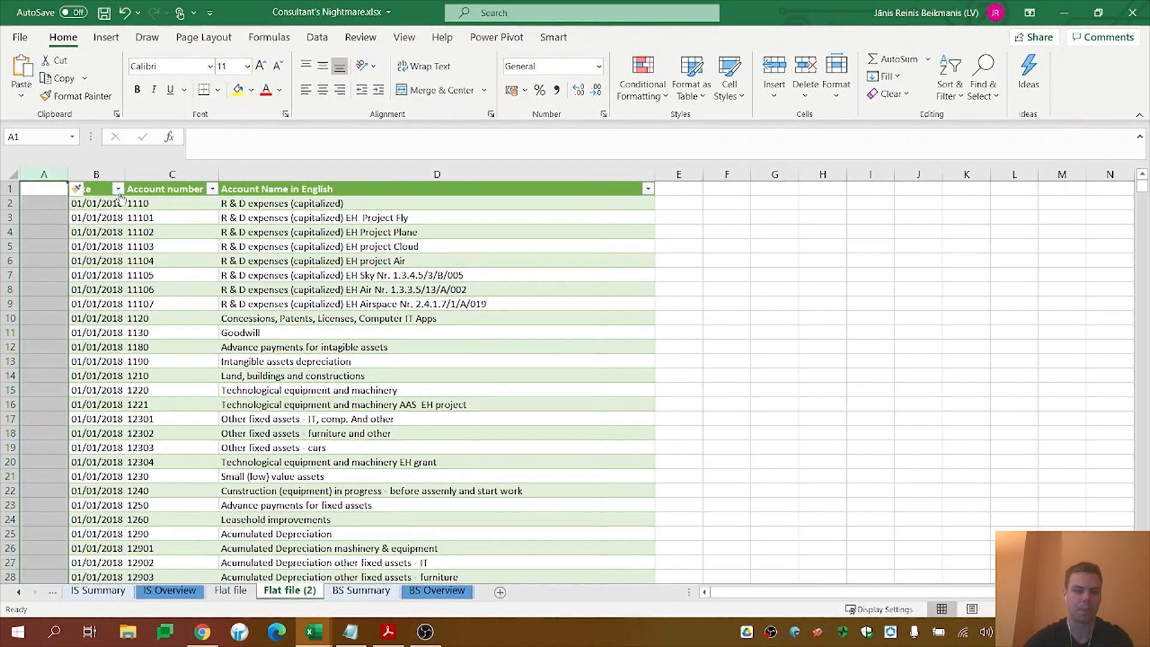
right_click(59, 170)
click(90, 315)
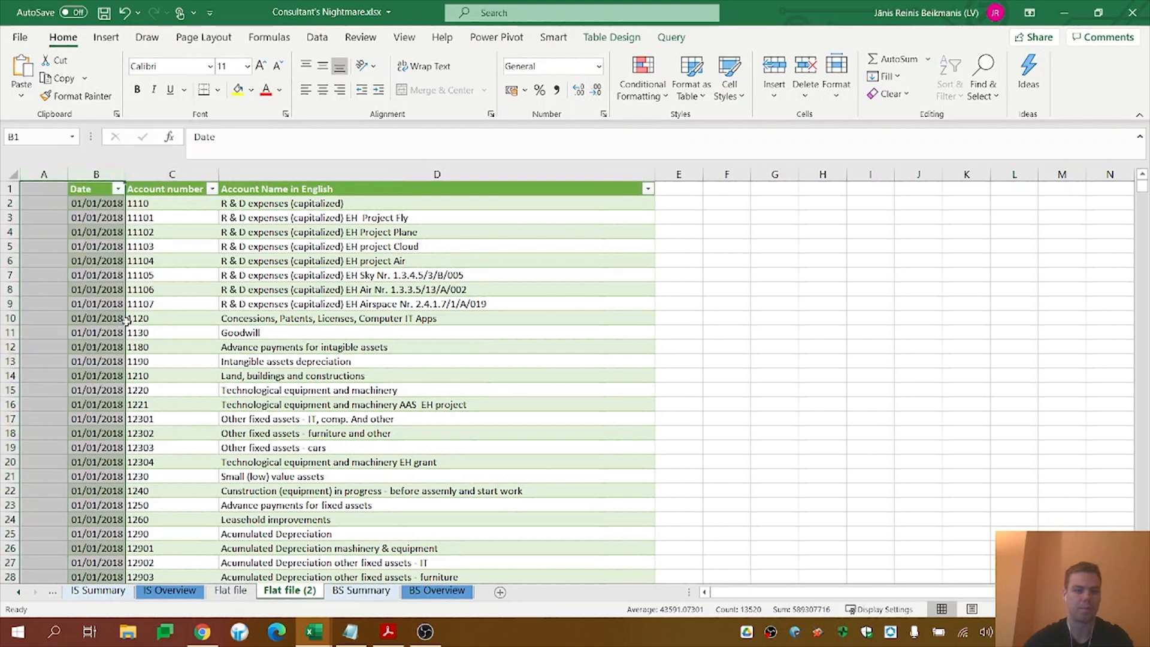
Remove duplicate rows from the copied table based on both Account number and Account Name in English
click(57, 203)
key(ctrl+shift+Right)
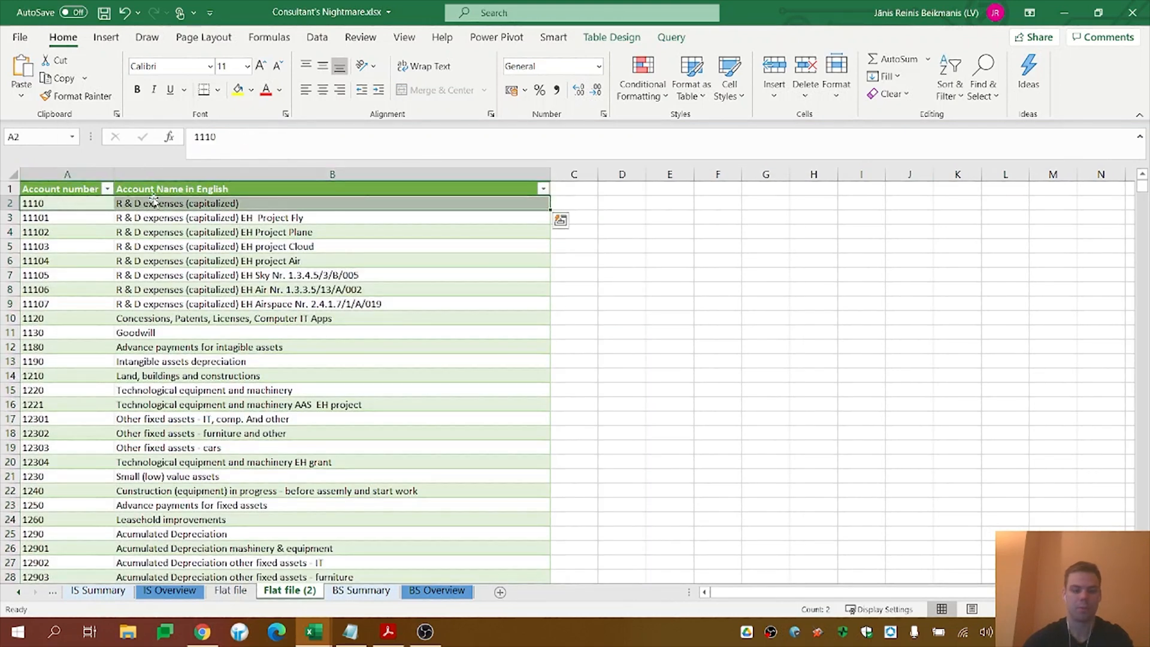
key(ctrl+shift+Down)
click(316, 37)
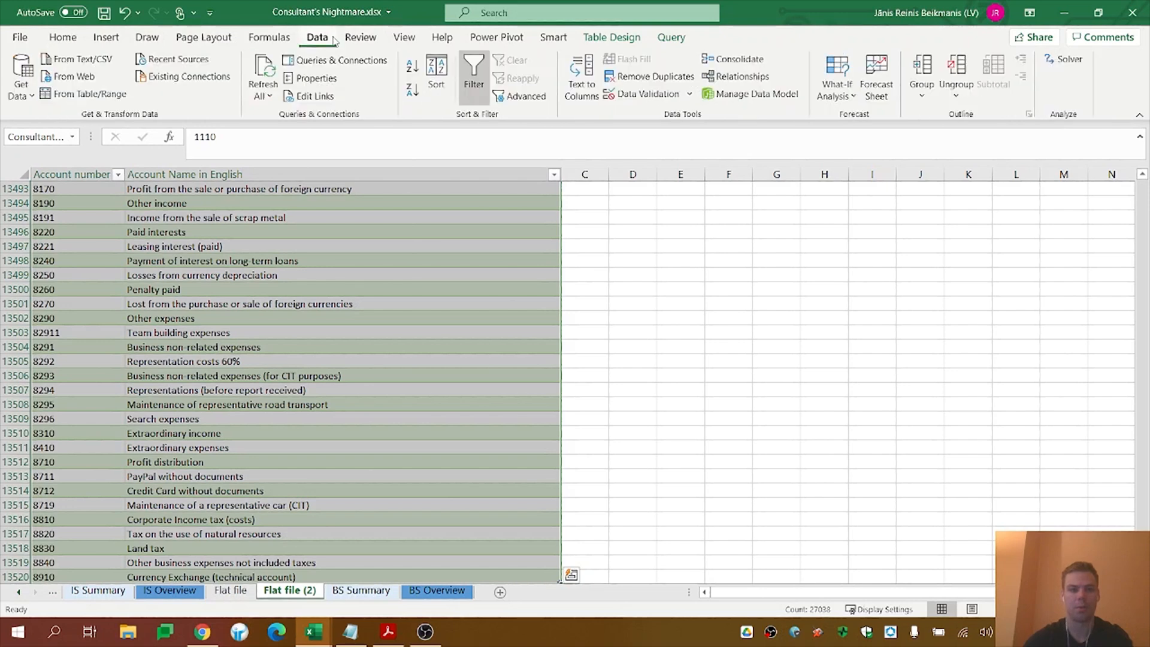
click(650, 76)
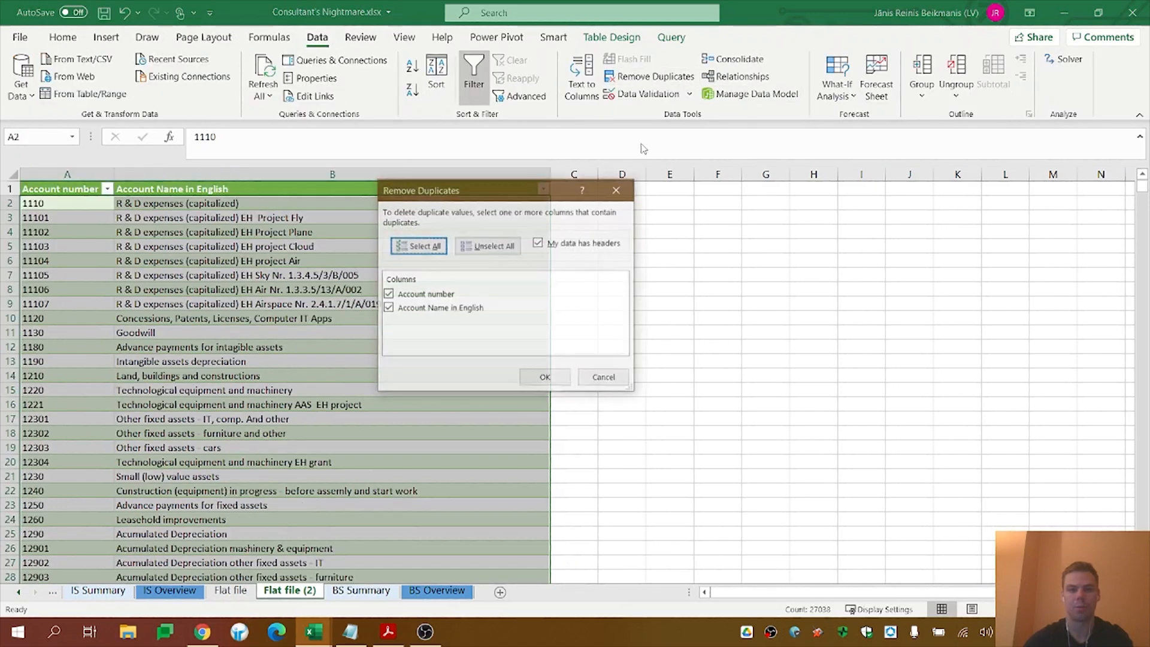
click(544, 377)
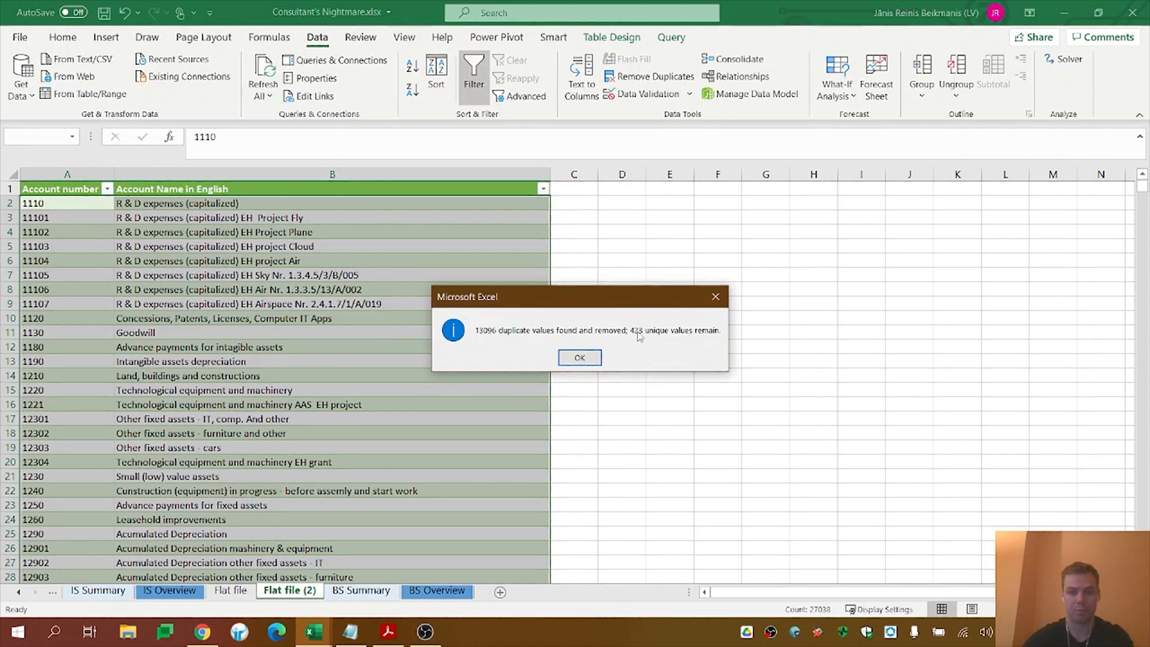
click(579, 358)
Review the order of the account numbers down the deduplicated list, especially rows 407 to 424
click(27, 290)
drag(61, 205, 82, 399)
scroll(85, 329, down, 1)
scroll(85, 329, down, 20)
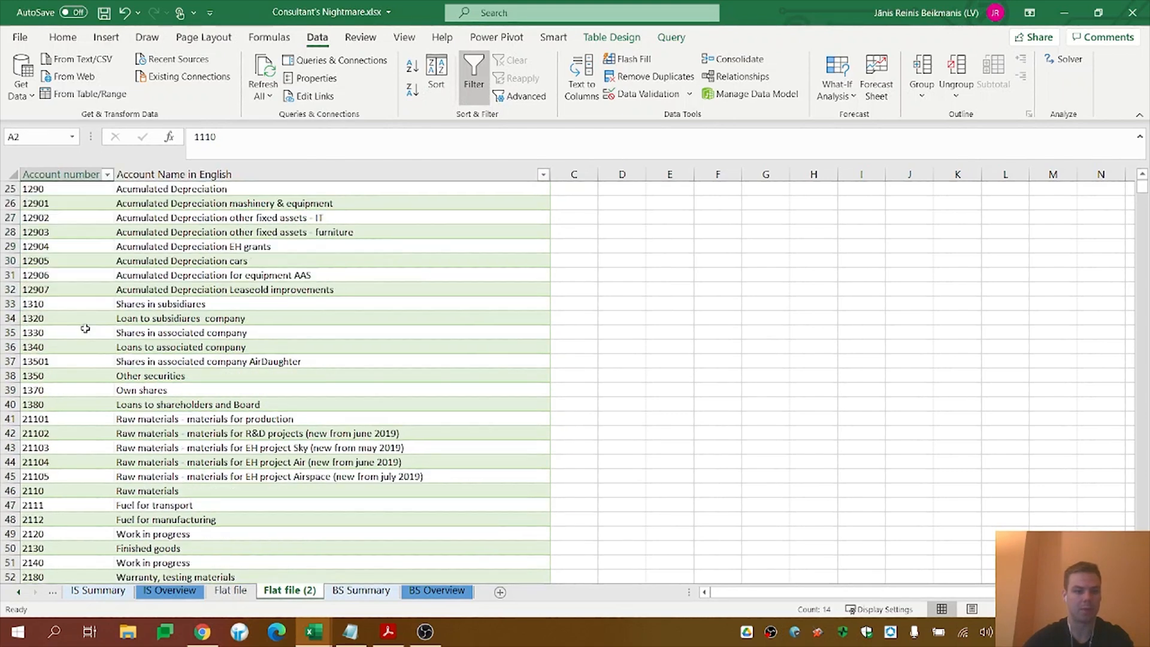
scroll(77, 303, down, 20)
scroll(82, 266, down, 20)
scroll(87, 280, down, 13)
drag(61, 284, 69, 532)
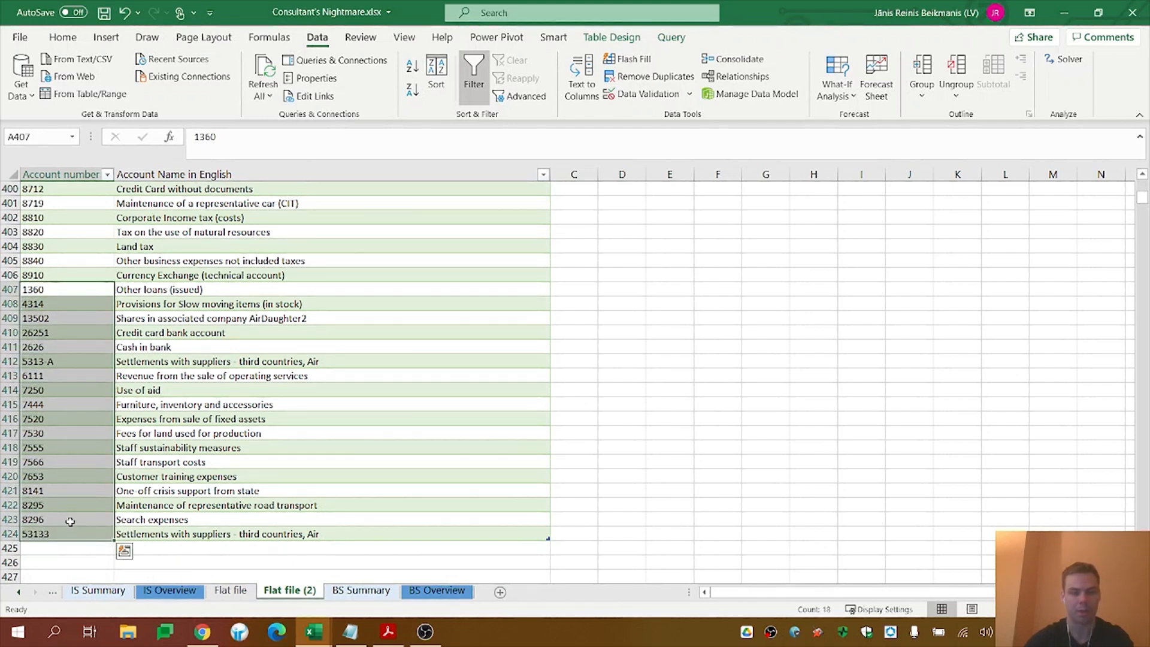
click(52, 289)
drag(52, 289, 66, 528)
scroll(84, 425, up, 3)
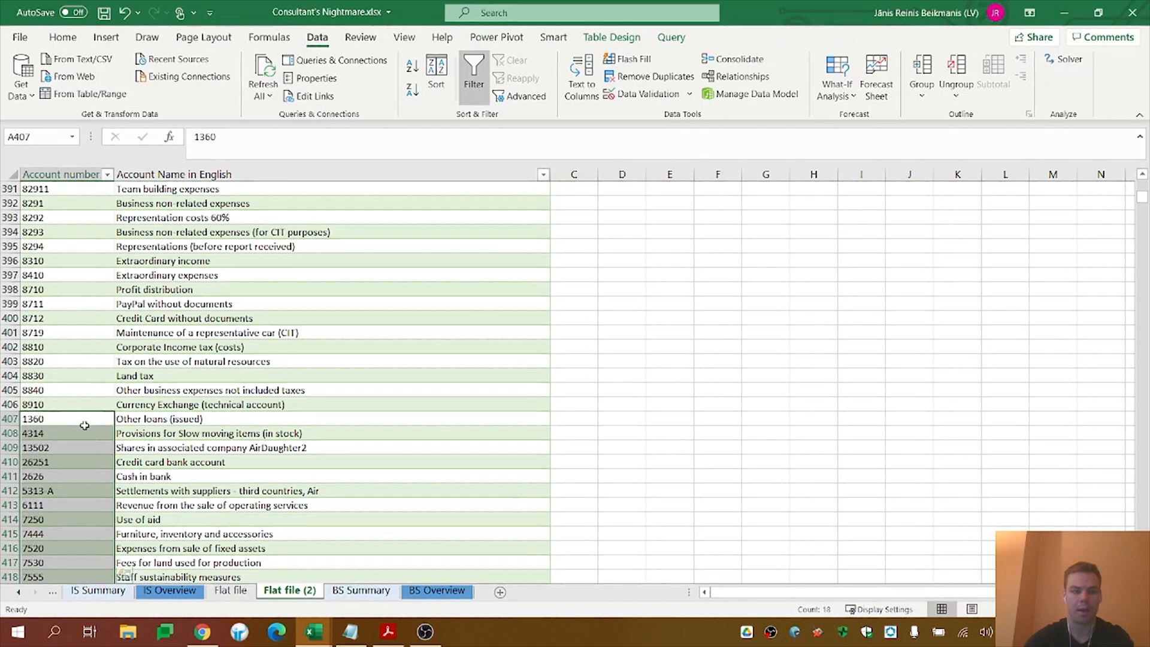
scroll(437, 419, down, 2)
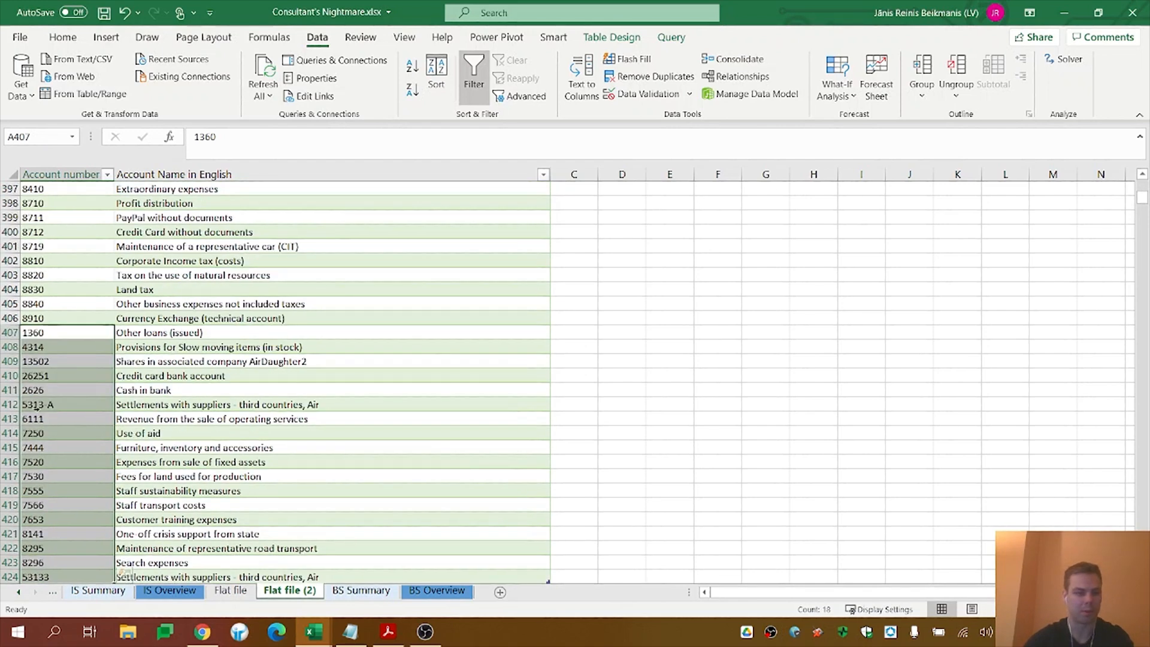
click(45, 390)
click(45, 390)
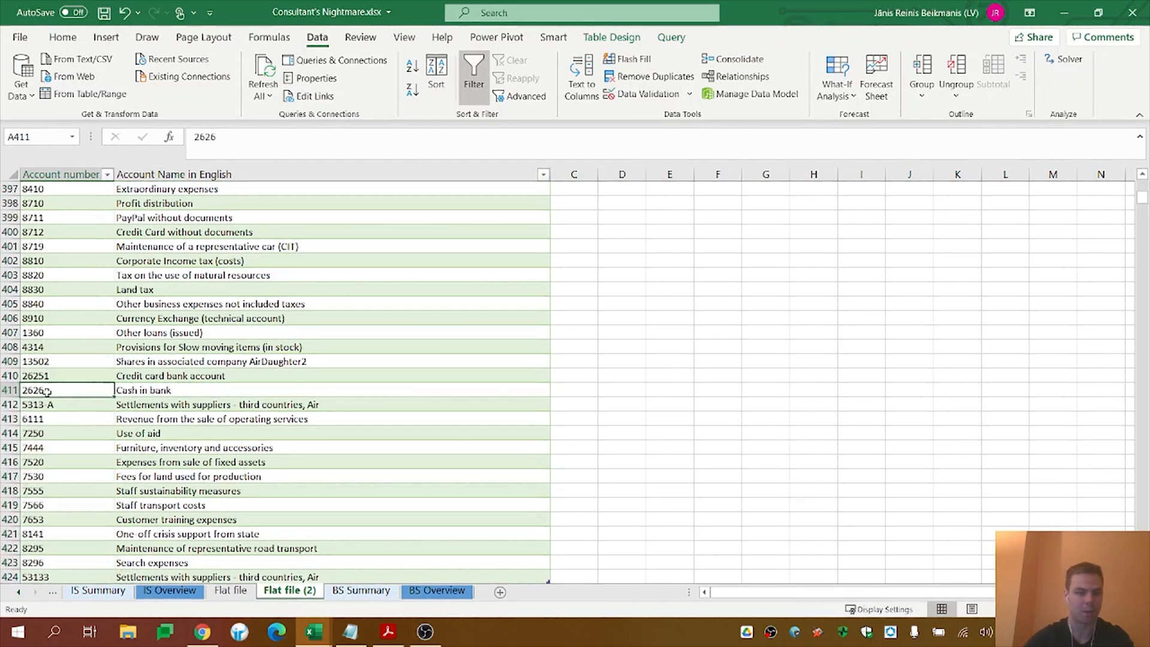
Sort the deduplicated account list by account number from A to Z
scroll(50, 392, up, 6)
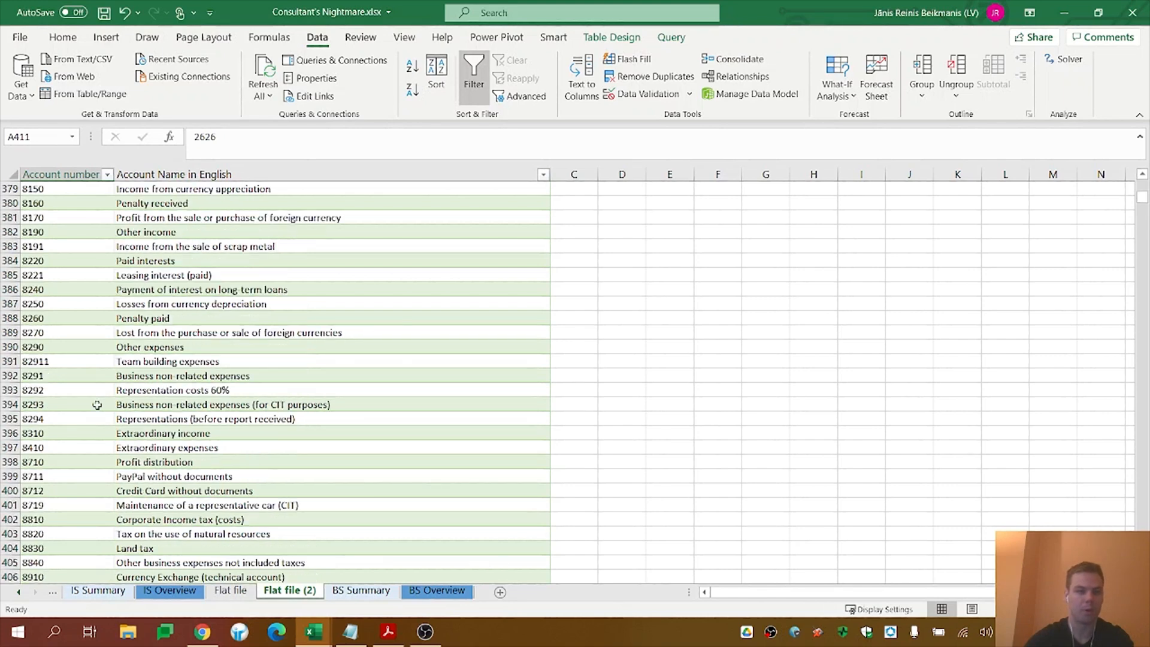
drag(1142, 204, 1143, 187)
scroll(82, 411, down, 8)
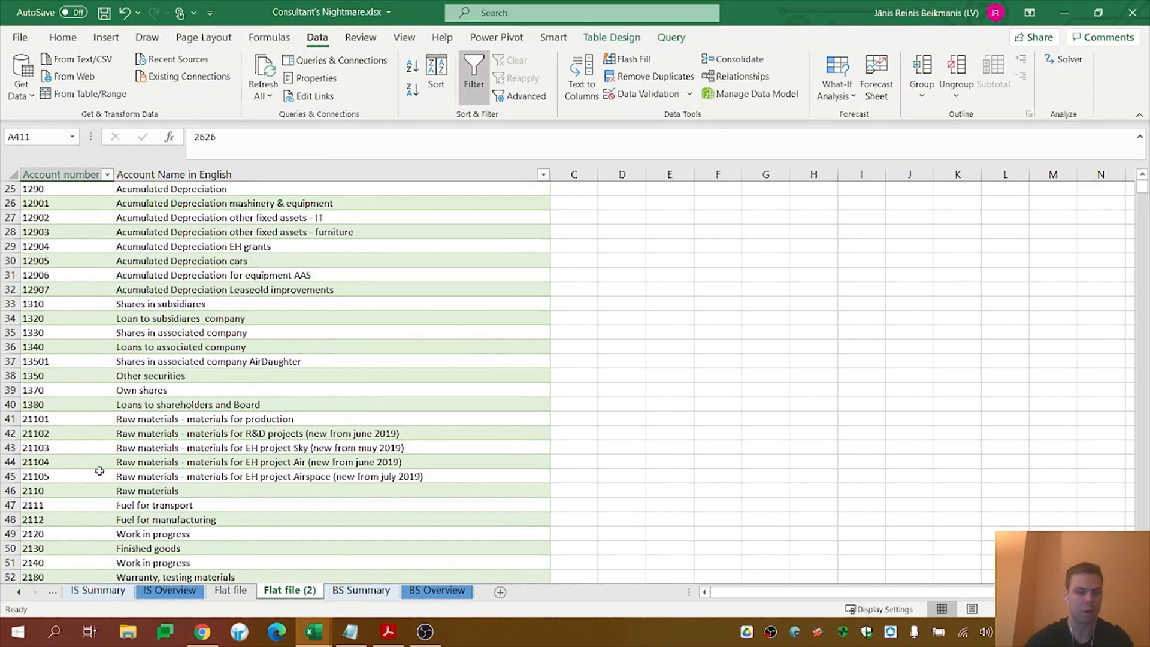
scroll(93, 364, up, 8)
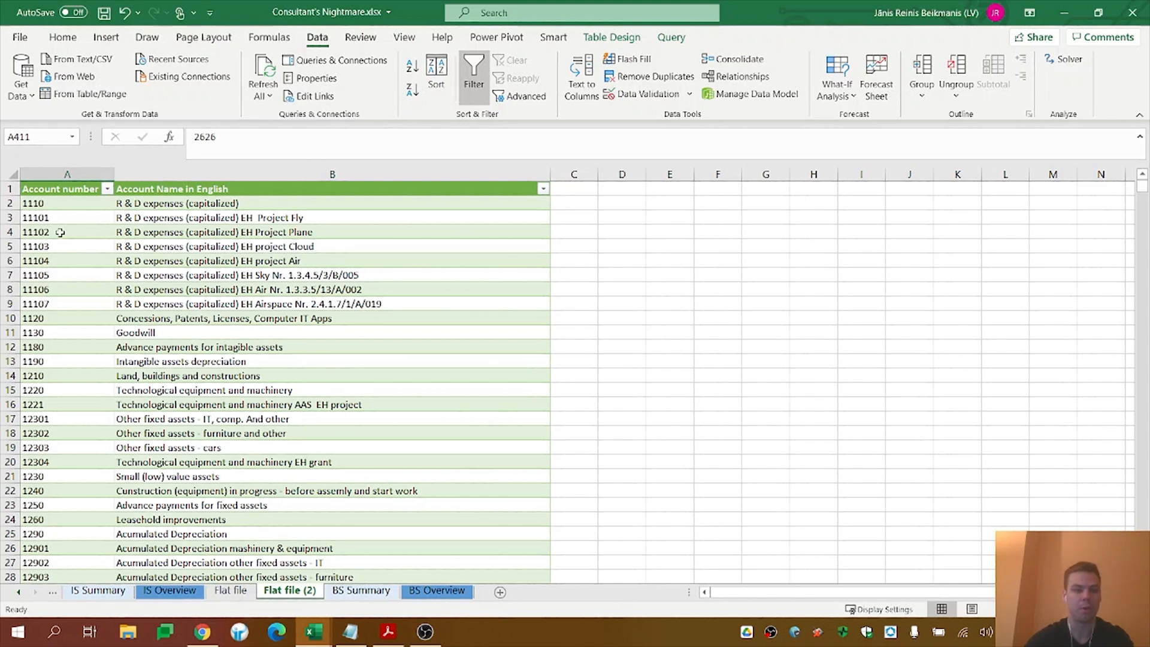
click(106, 189)
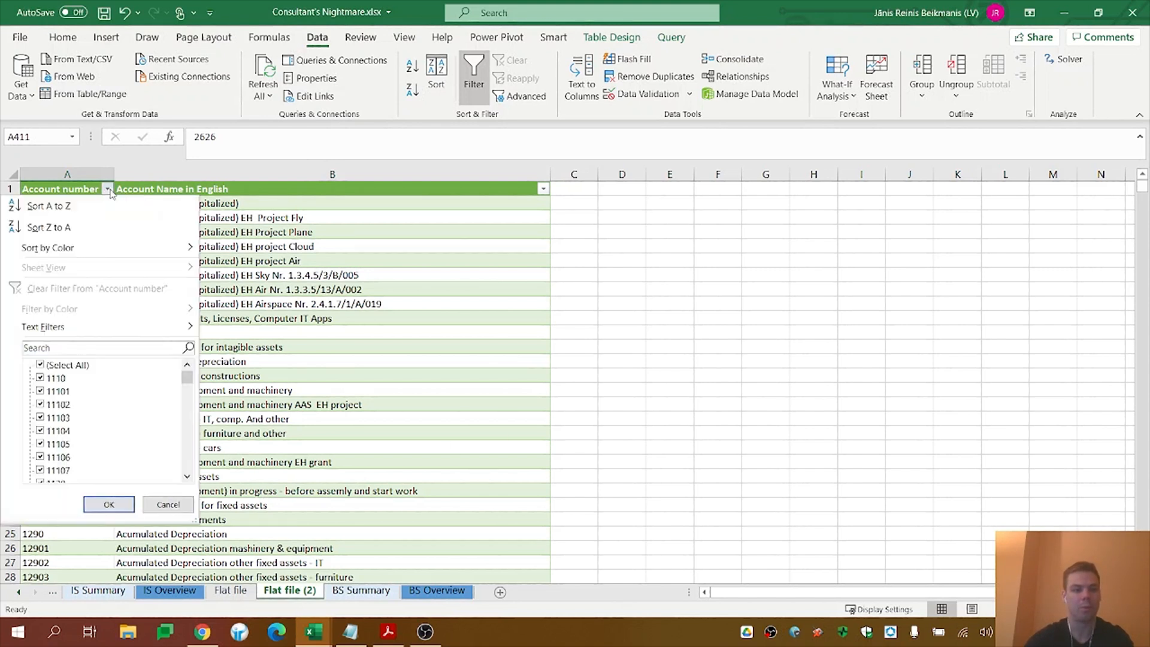
click(54, 208)
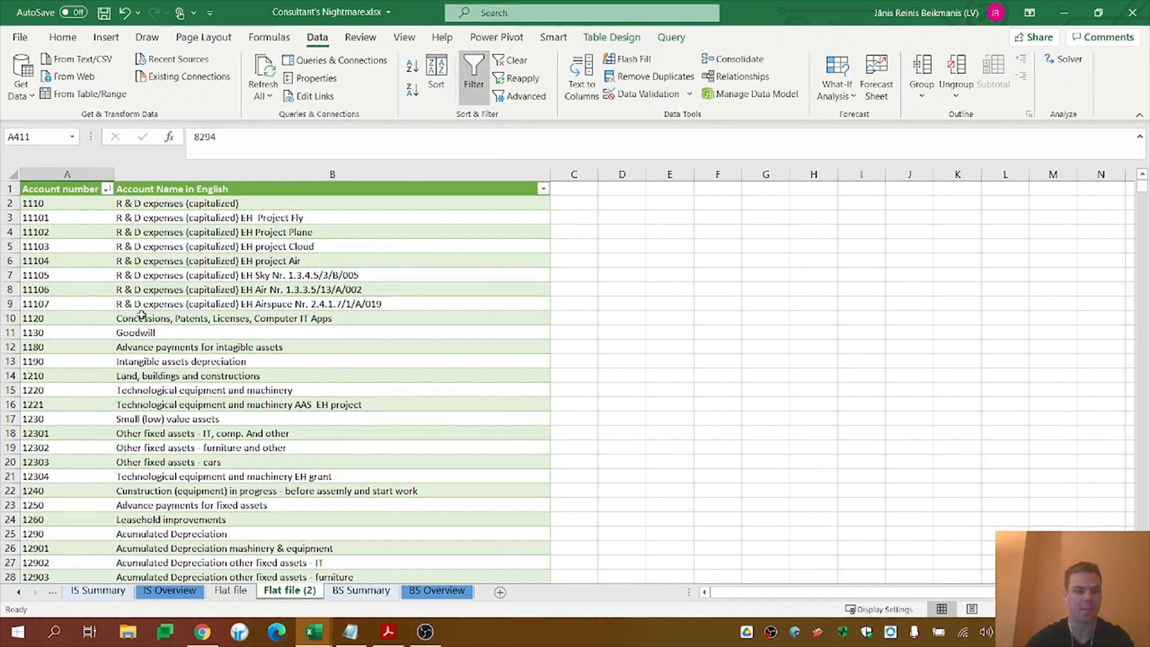
click(68, 275)
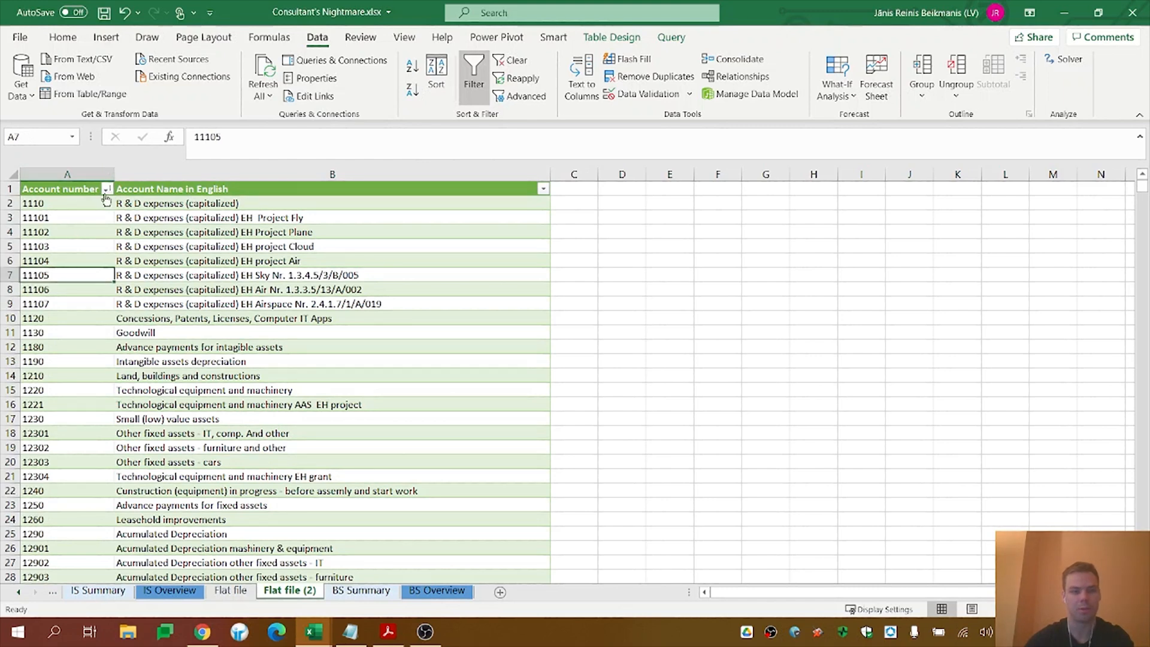
scroll(77, 254, down, 10)
scroll(84, 293, up, 10)
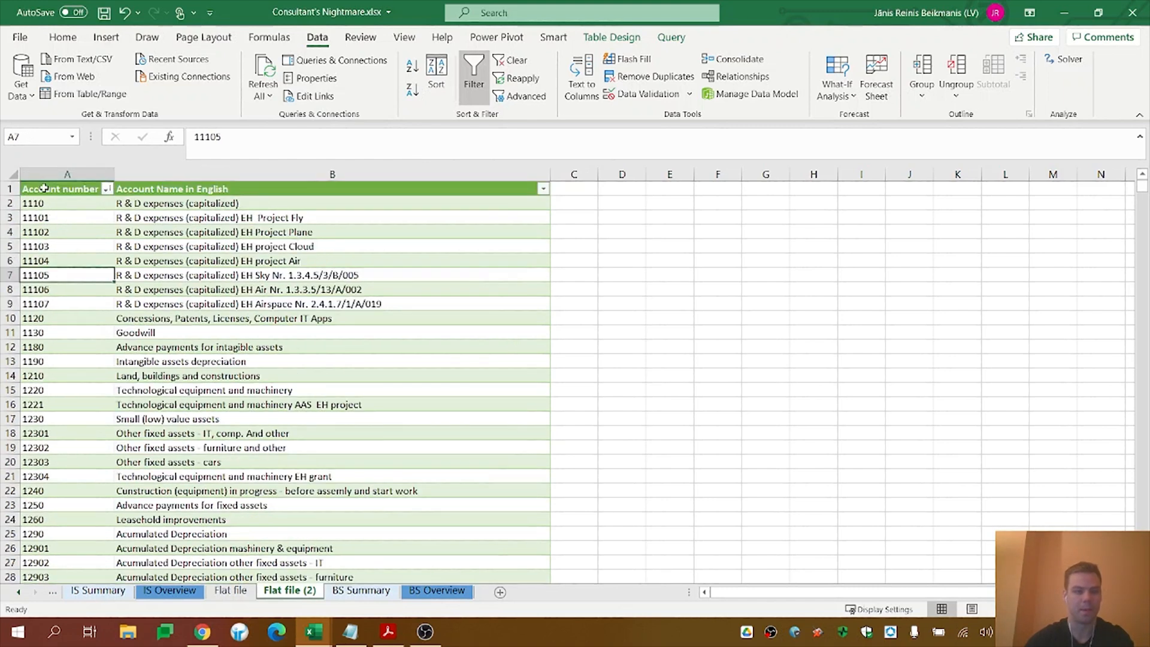
Copy the account numbers and names from 1110 through 5920 and paste them as values into BS Overview starting at C6
drag(61, 205, 264, 463)
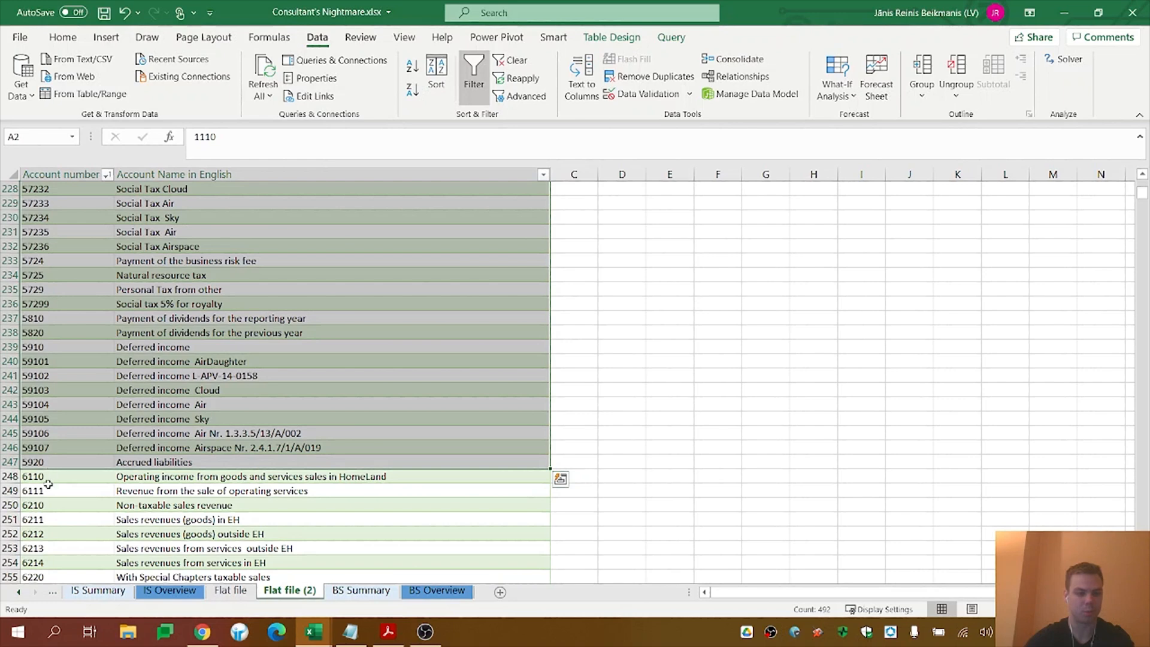
key(ctrl+c)
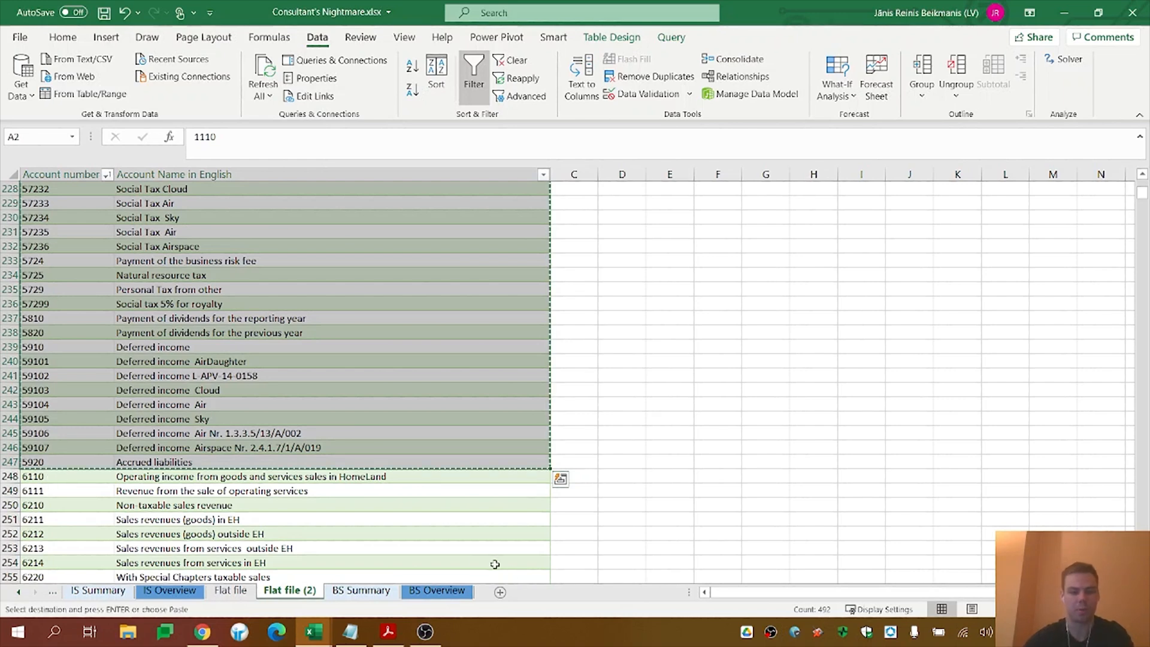
click(437, 590)
click(195, 259)
right_click(183, 263)
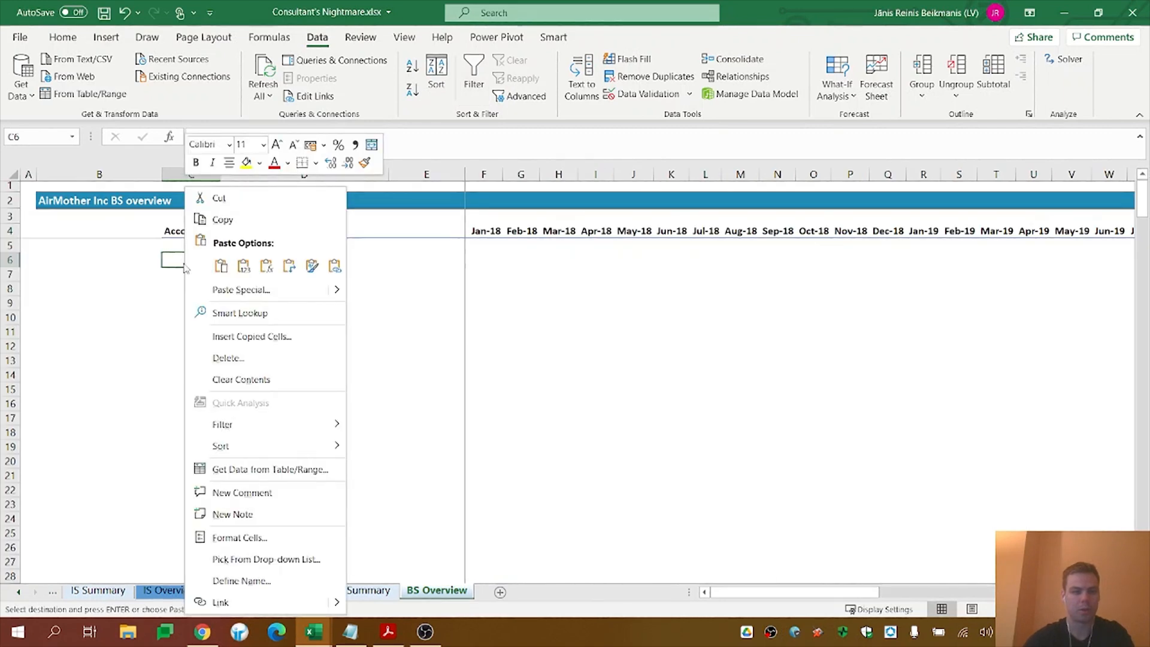
click(239, 264)
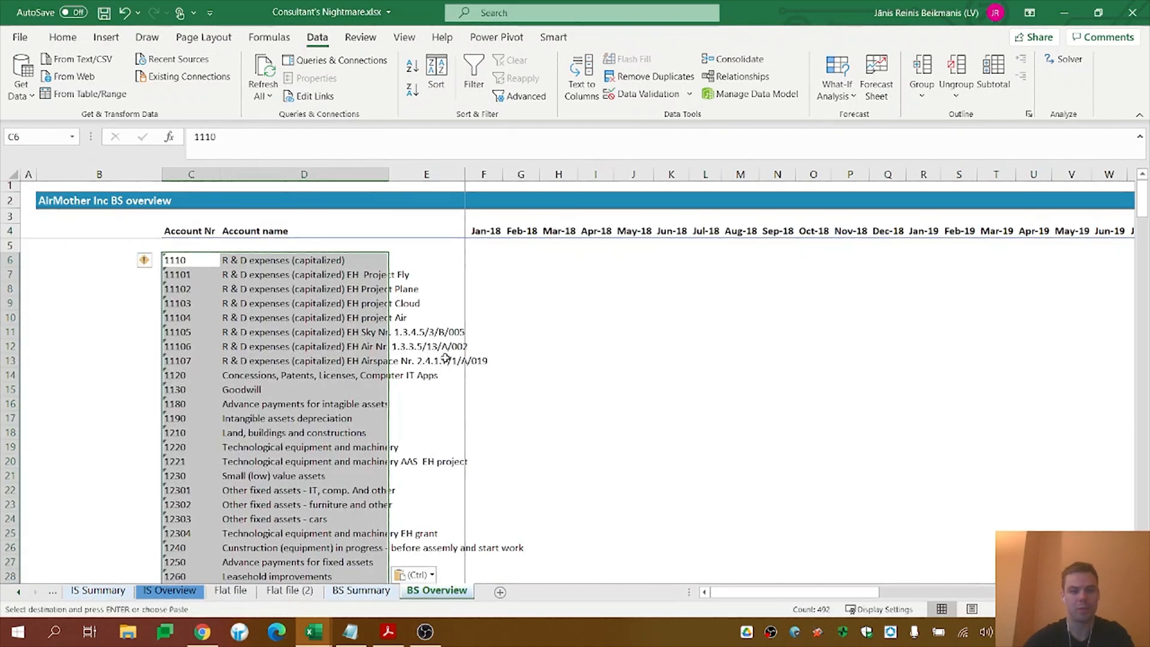
click(269, 259)
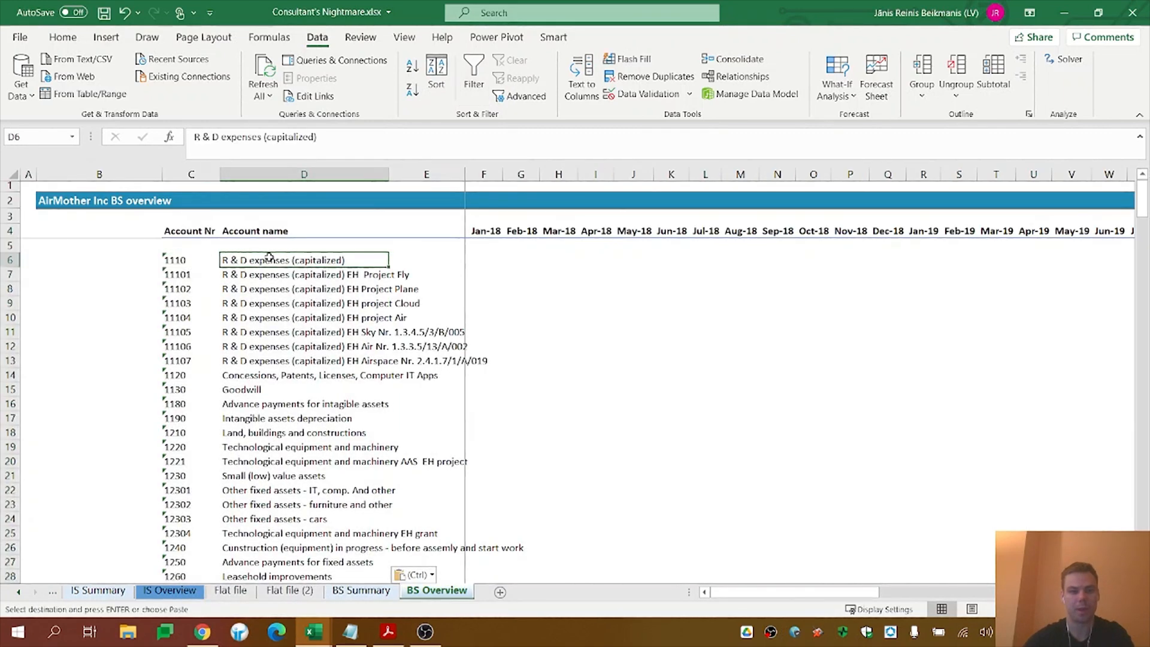
Start an INDEX formula in F6 of BS Overview, using the Ending balance range 'Flat file'!$F$2:$F$13520 as the array
click(489, 262)
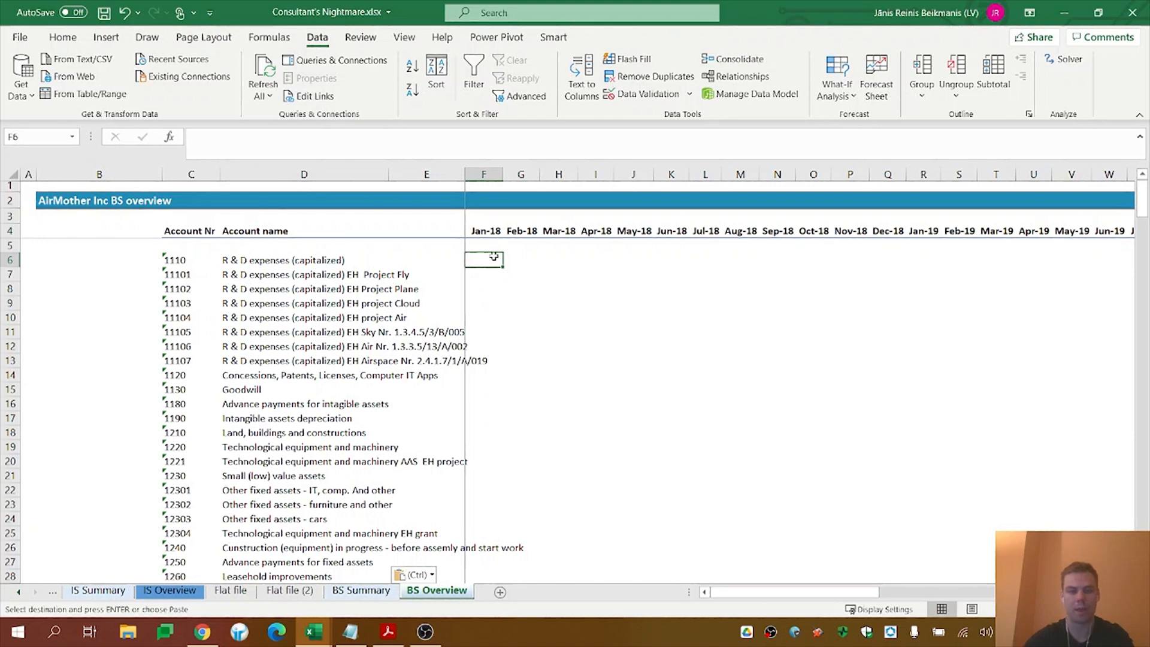
drag(489, 259, 768, 261)
click(737, 264)
click(474, 261)
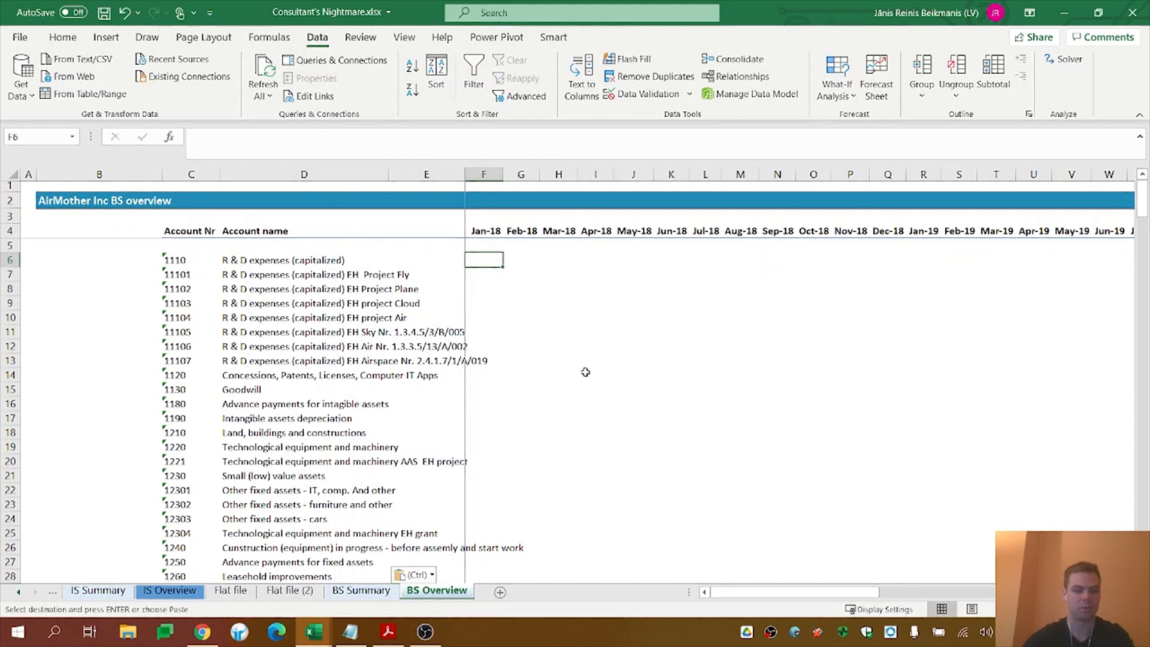
text(=index()
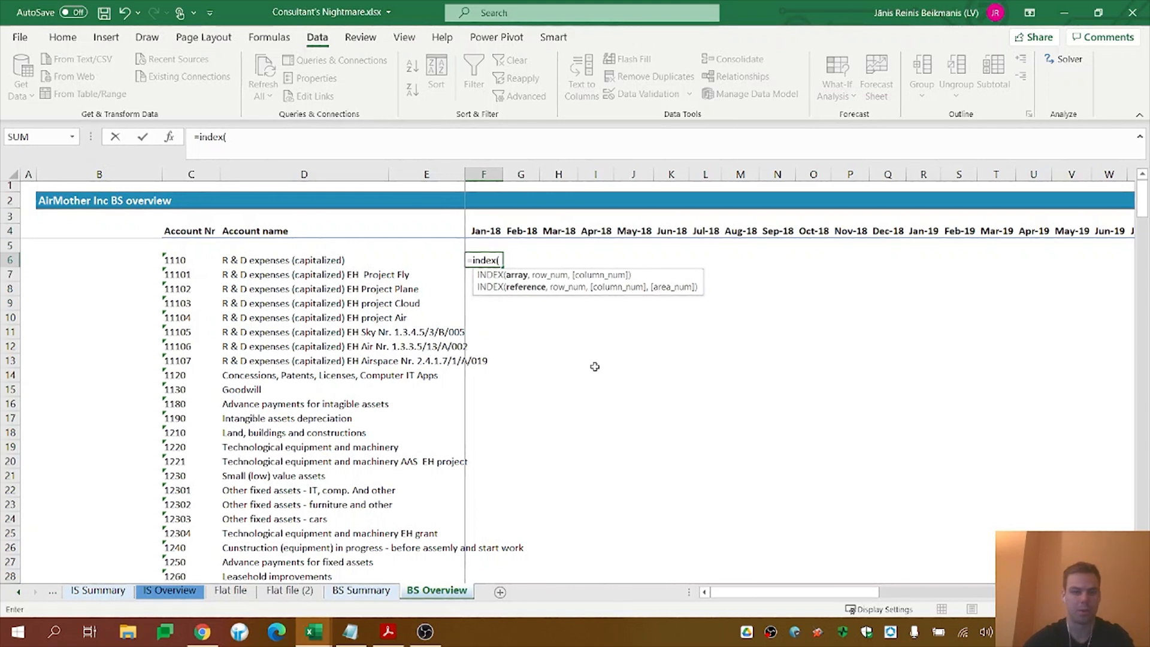
click(230, 593)
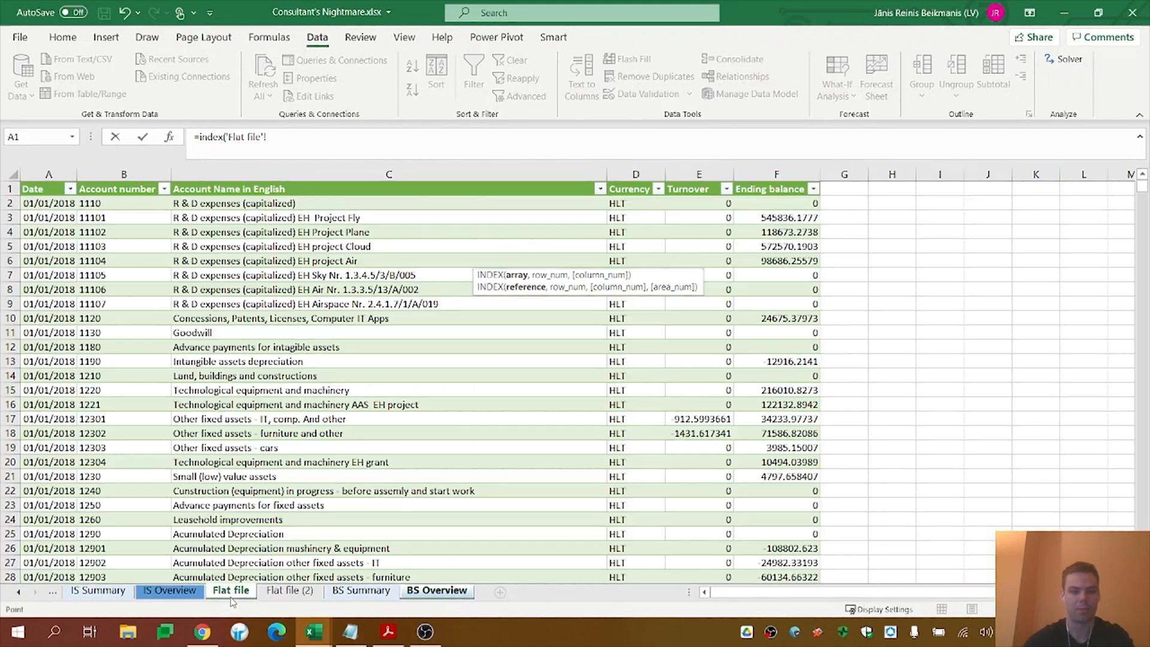
click(779, 204)
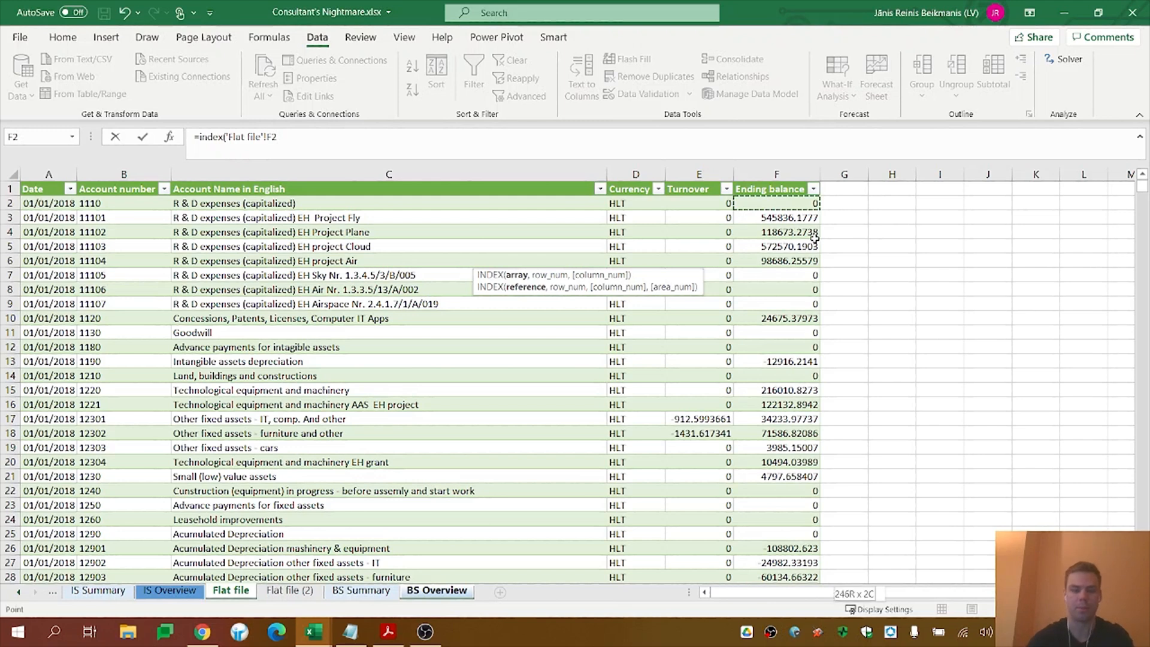
key(ctrl+shift+Down)
key(shift+Up)
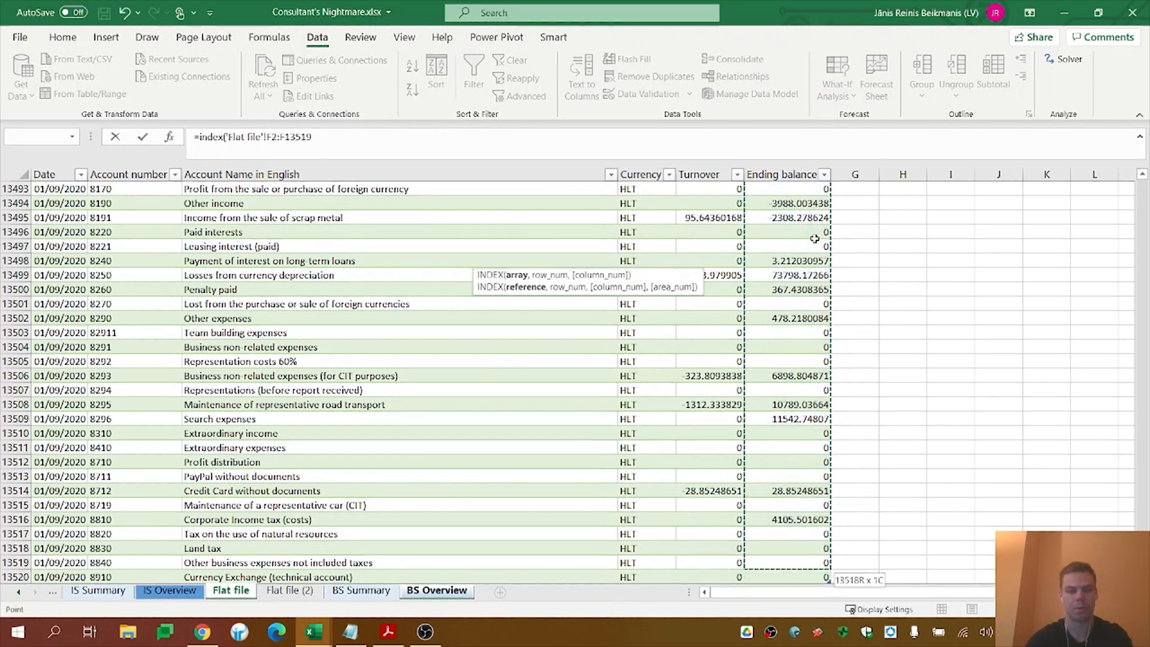
key(F4)
click(385, 152)
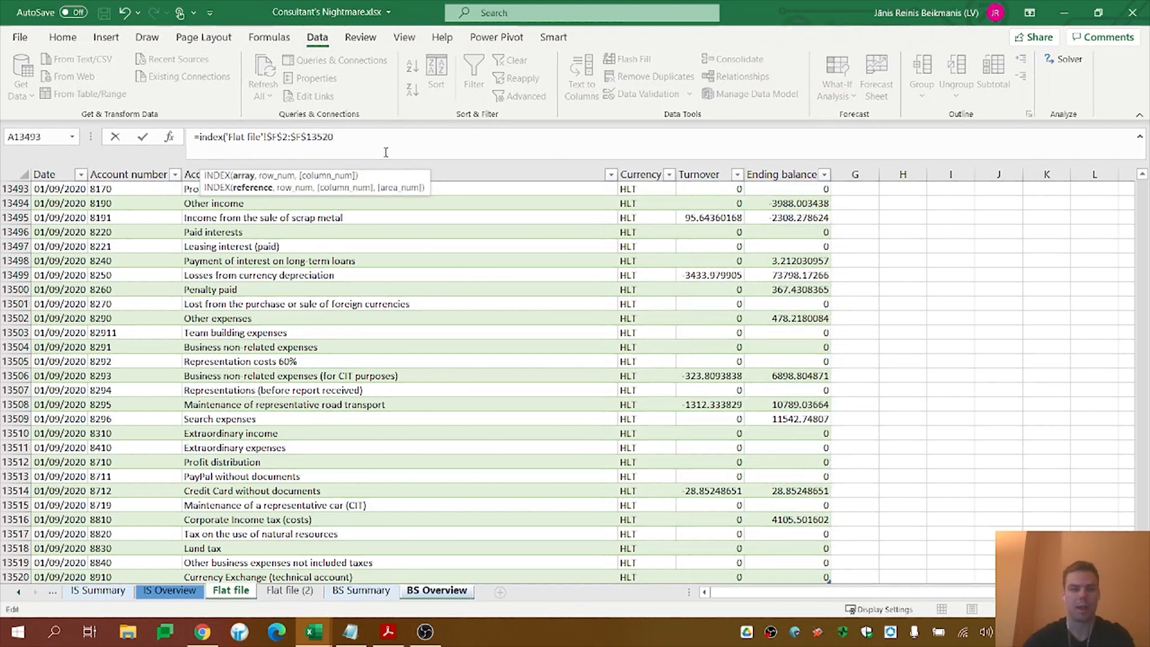
Nest a MATCH function as the row argument of the INDEX formula, with 1 as its lookup value
text(,match()
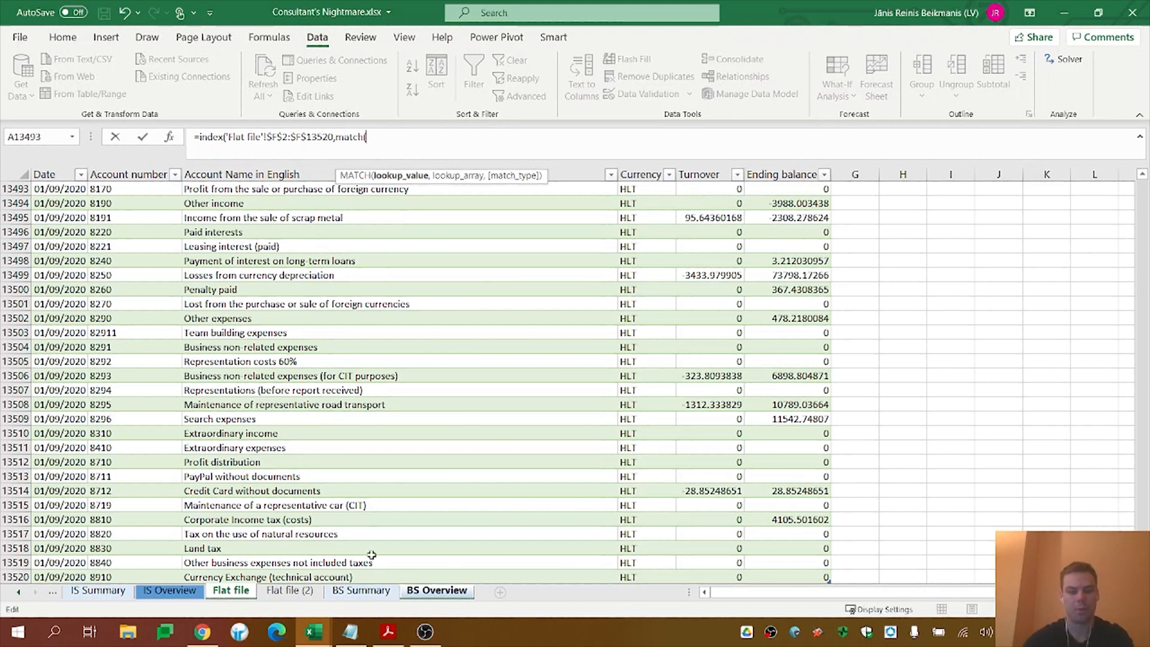
click(446, 593)
key(BackSpace)
key(BackSpace)
key(BackSpace)
key(BackSpace)
key(BackSpace)
key(BackSpace)
key(BackSpace)
key(BackSpace)
key(BackSpace)
key(BackSpace)
key(BackSpace)
key(BackSpace)
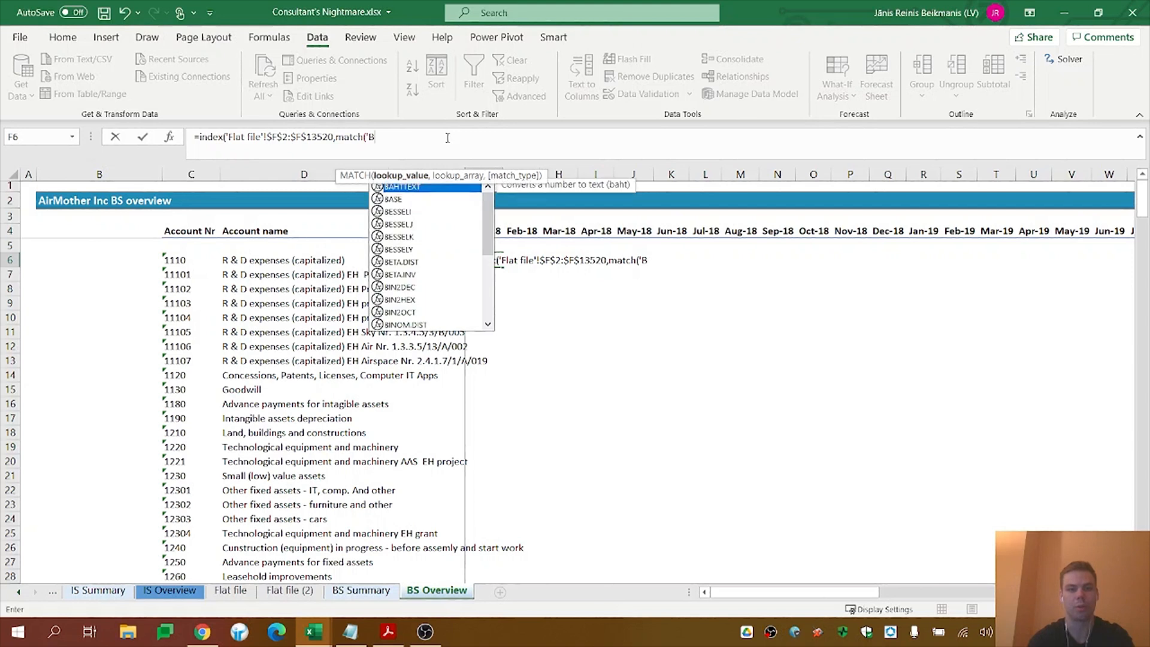
key(BackSpace)
key(BackSpace)
text(1,)
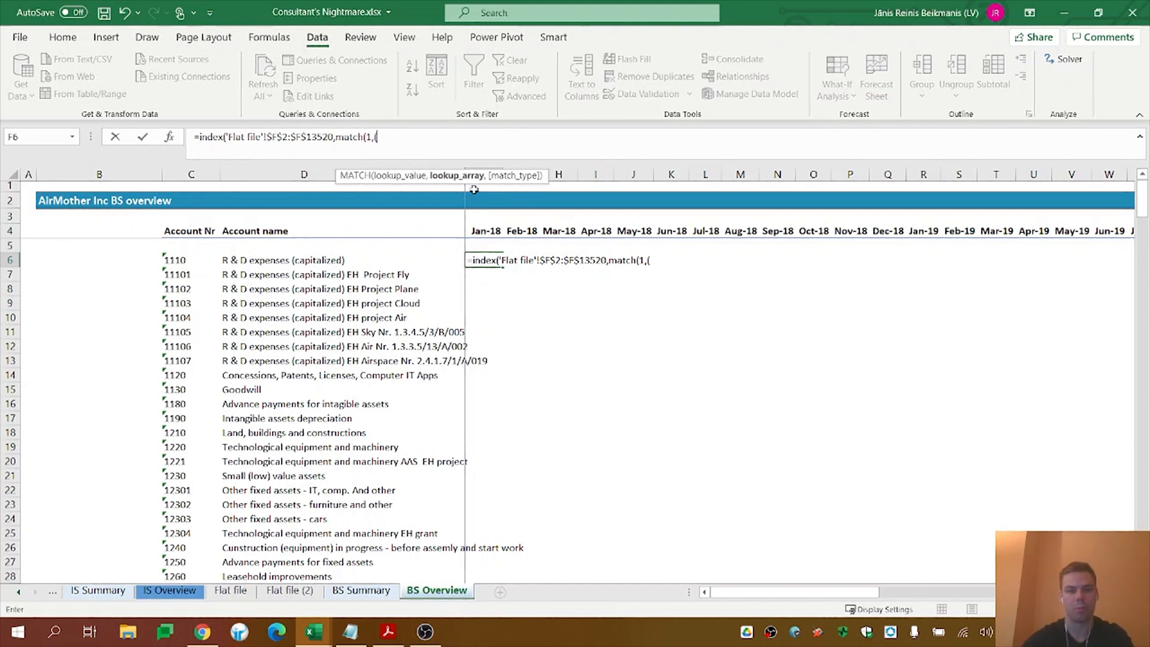
Add a bracketed condition to the lookup array comparing account number 'BS Overview'!C6 with 'Flat file'!$B$2:$B$13520
text(()
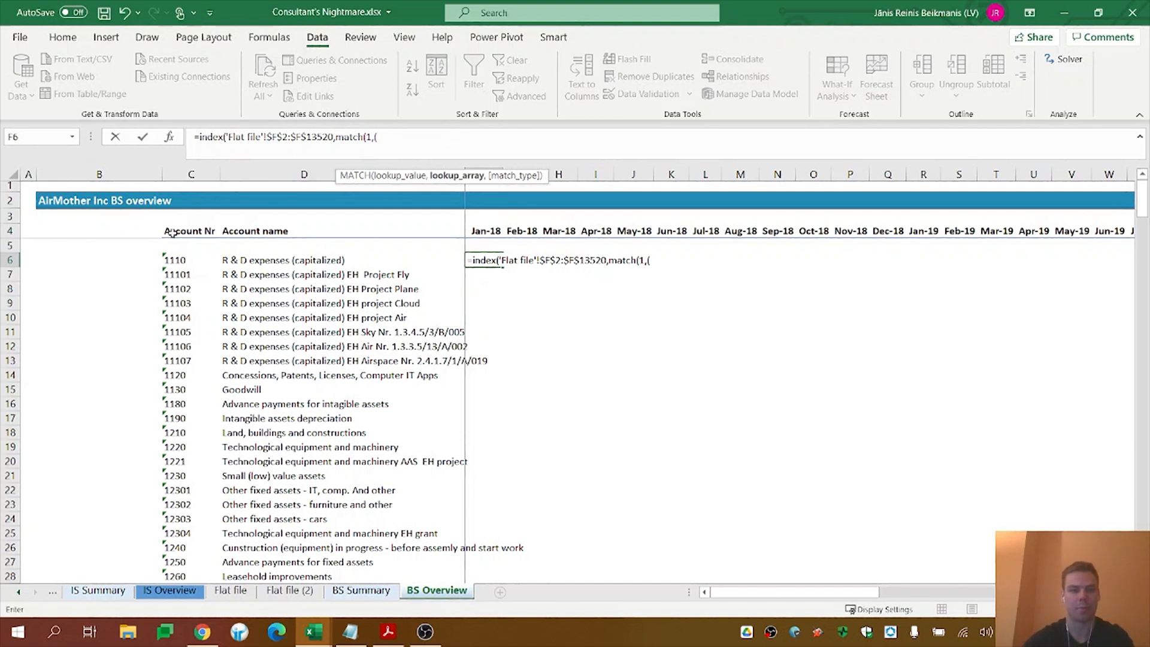
click(193, 260)
text(=)
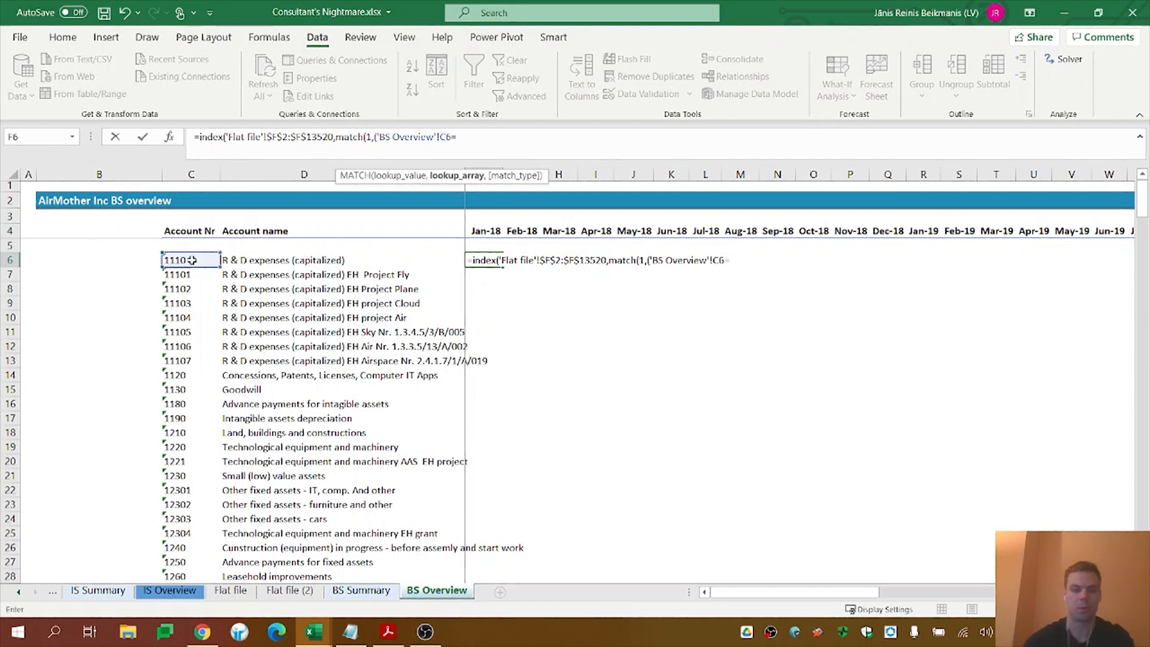
click(231, 591)
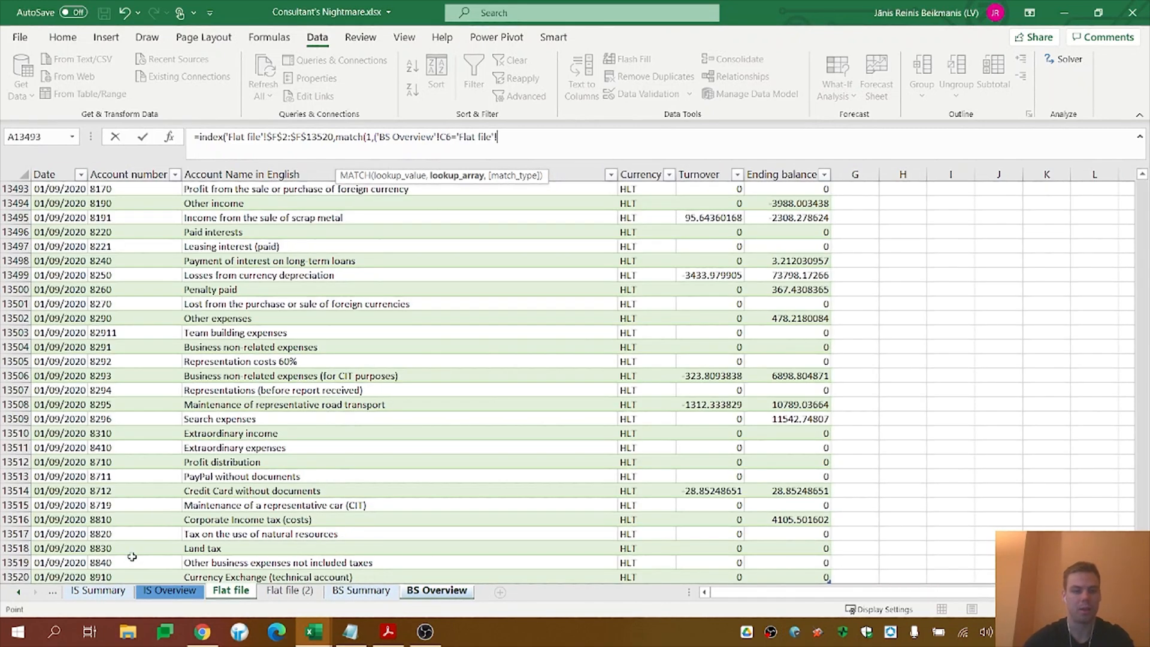
click(123, 577)
key(ctrl+shift+Up)
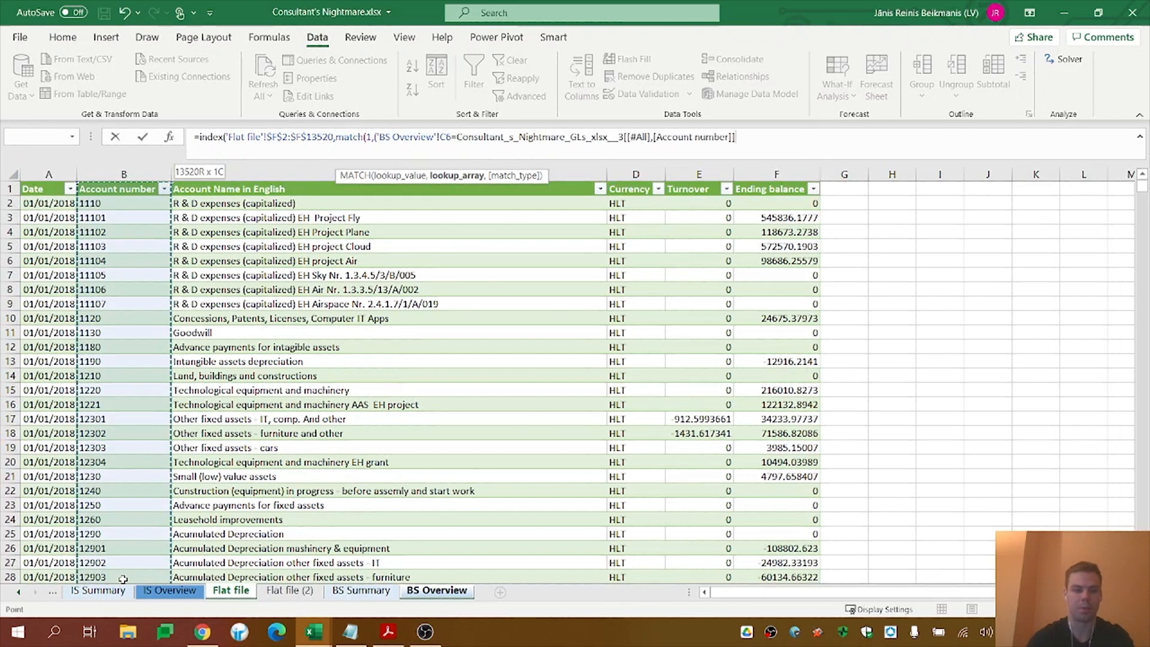
key(shift+Down)
key(shift+Down)
key(F4)
click(520, 136)
key(BackSpace)
text(20)
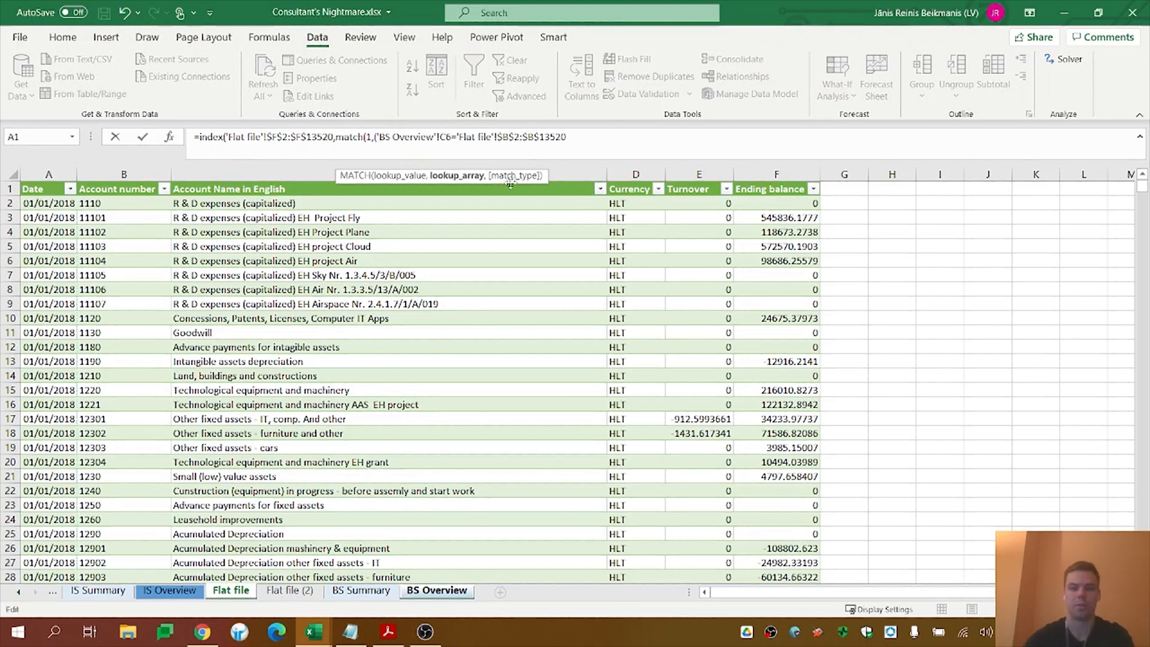
text())
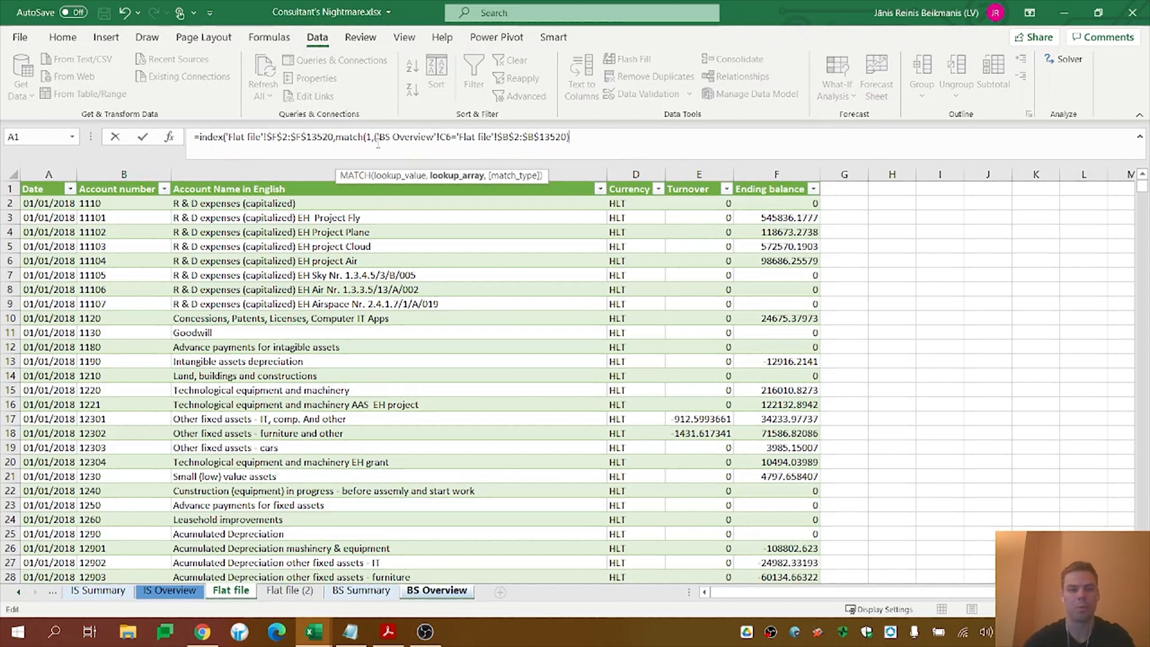
Multiply by a second condition comparing date 'BS Overview'!F4 with 'Flat file'!$A$2:$A$13520, and complete the formula with match type 0
drag(384, 138, 378, 165)
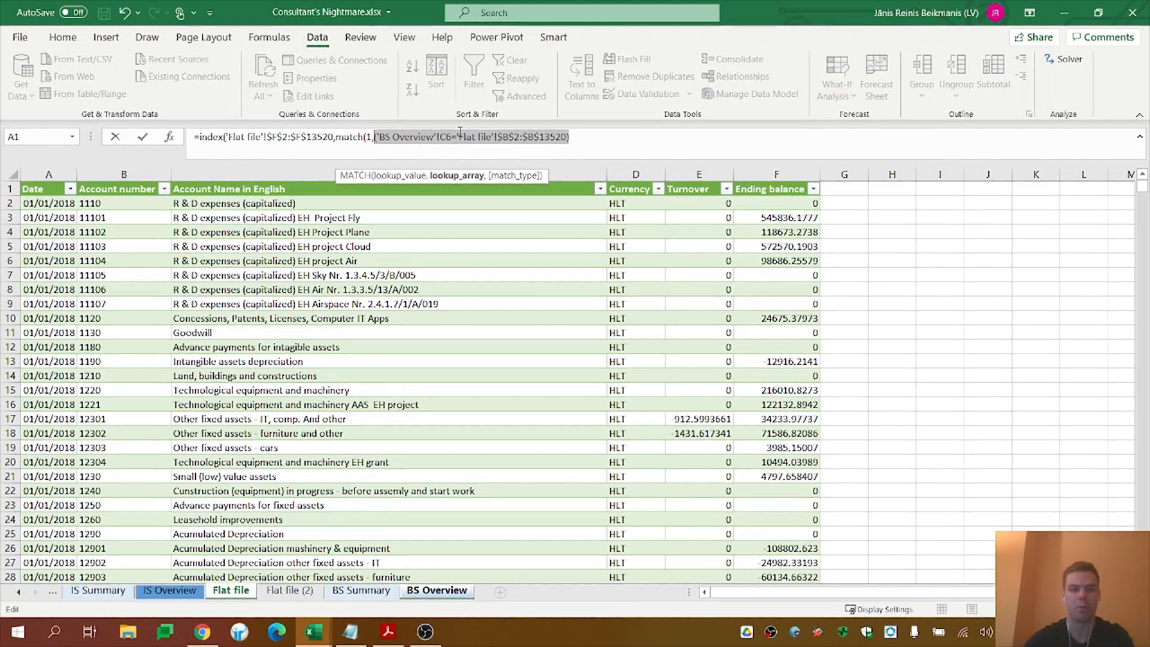
click(593, 137)
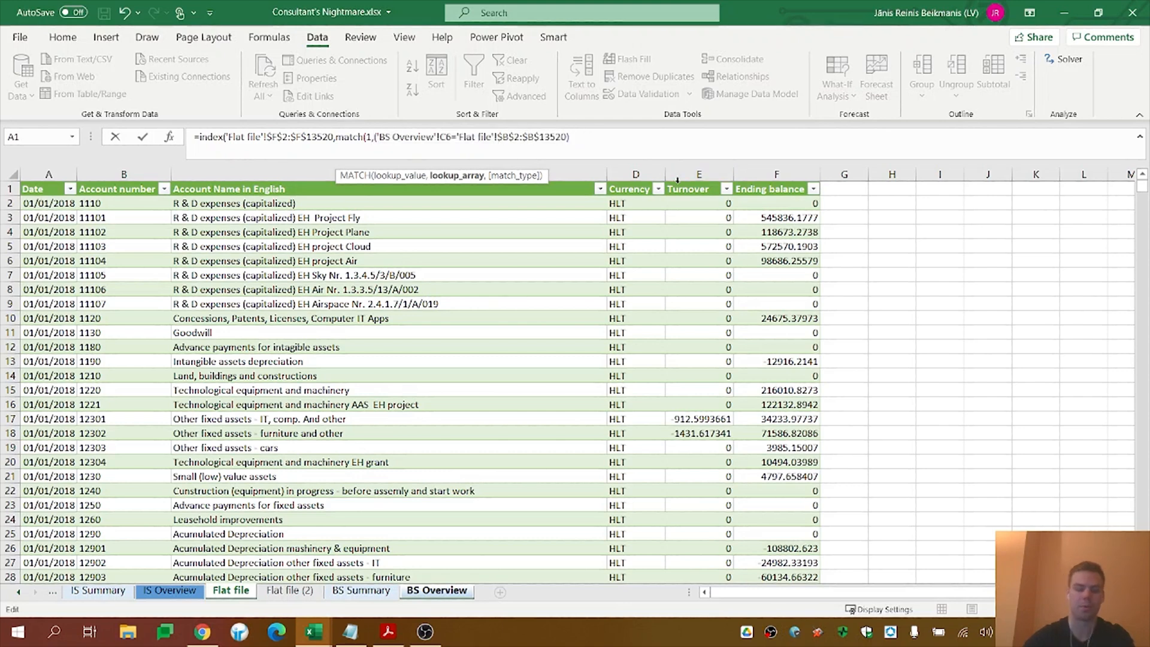
text(*()
click(437, 591)
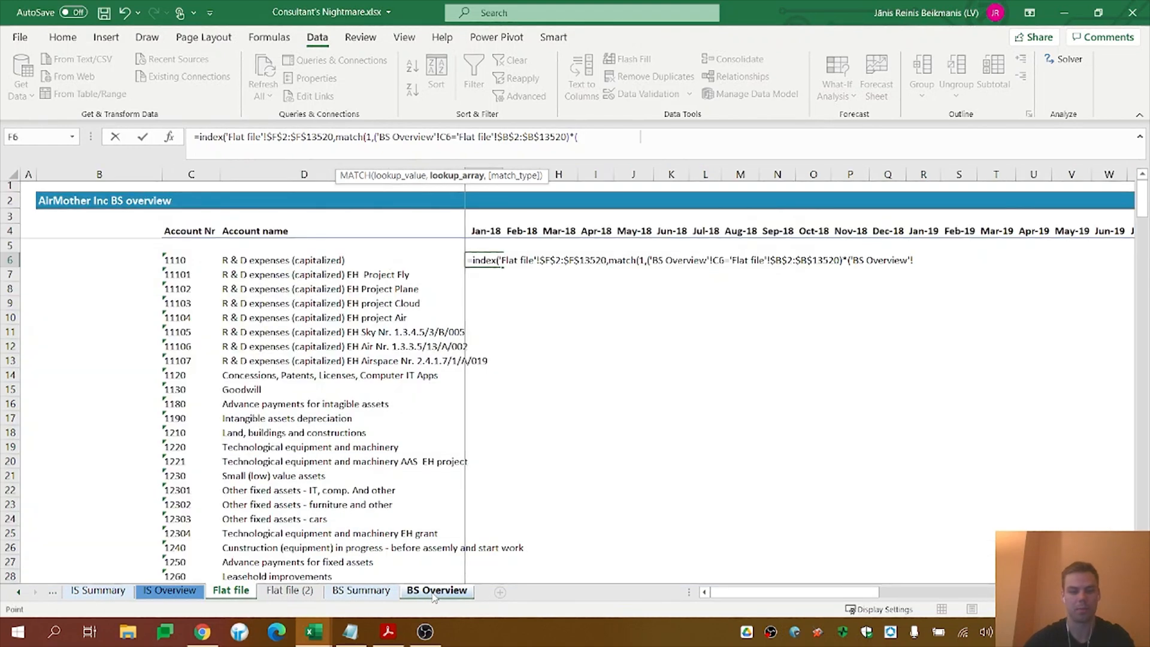
click(484, 232)
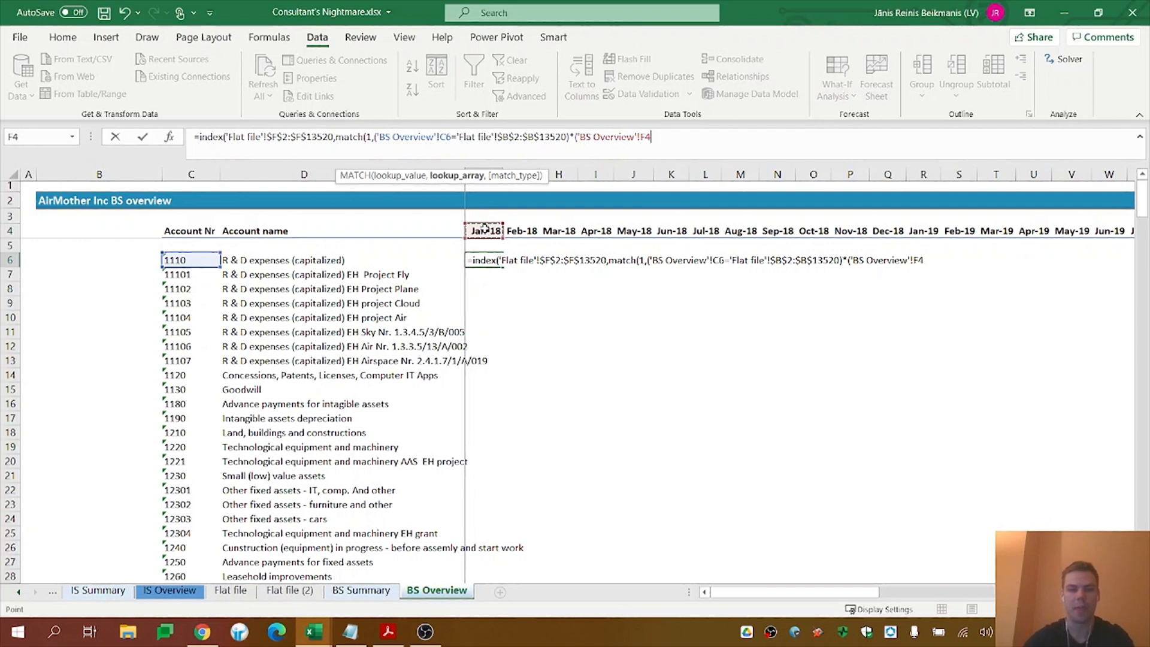
text(=)
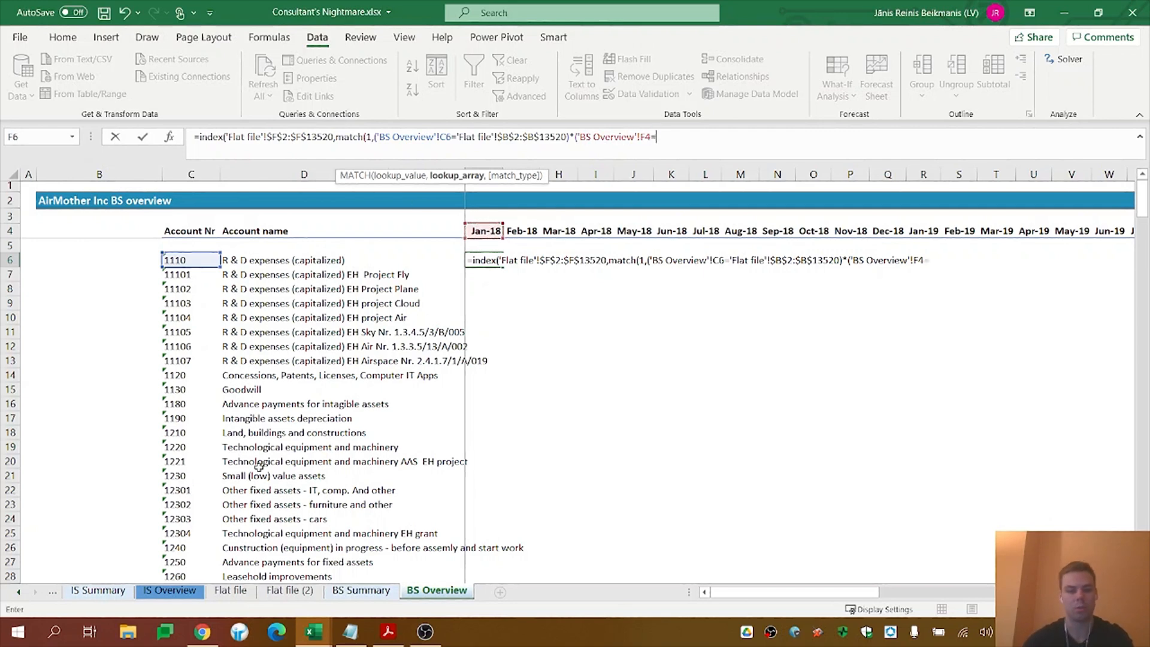
click(230, 599)
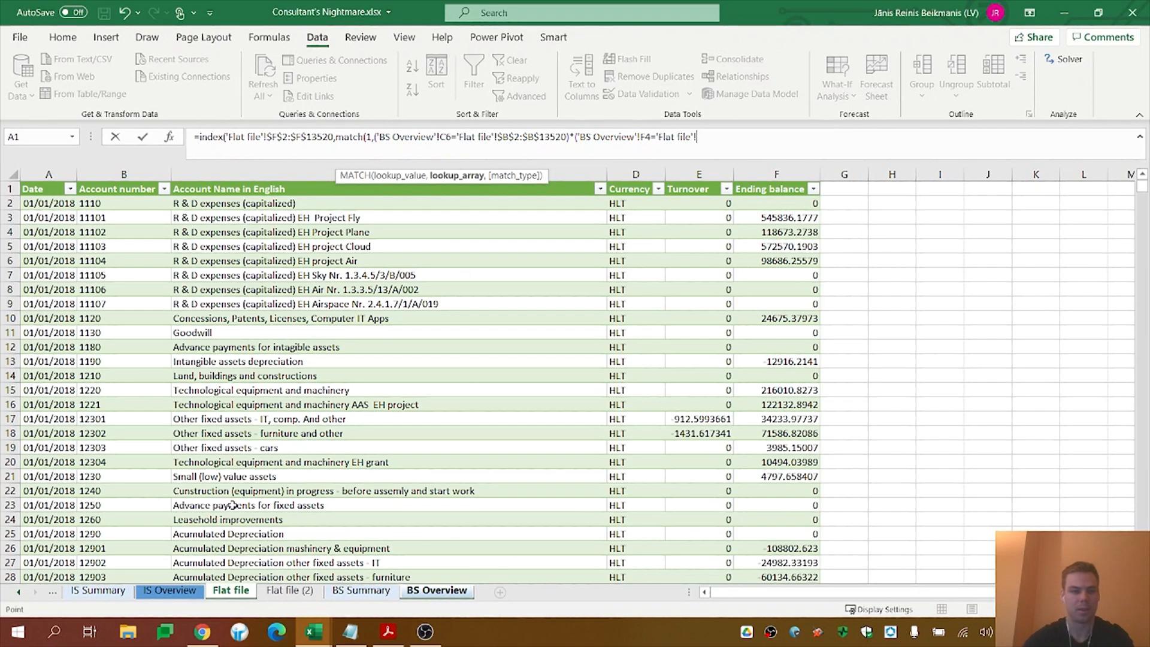
click(59, 203)
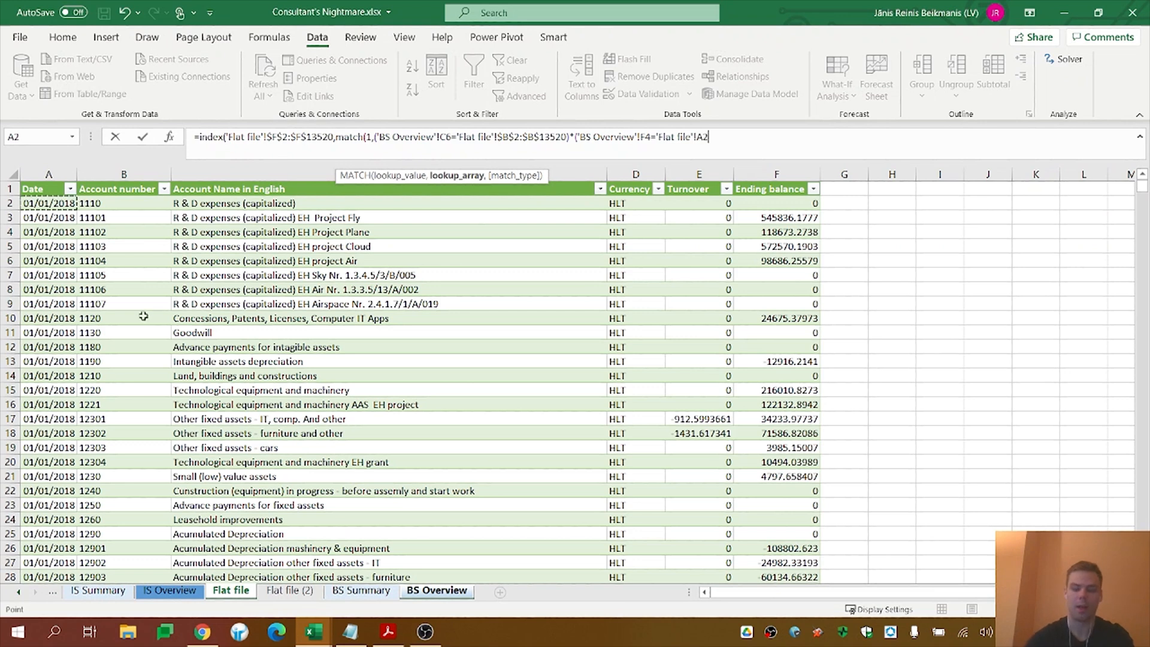
key(ctrl+shift+Down)
key(shift+Up)
key(F4)
key(BackSpace)
key(BackSpace)
text(20))
text(,0)))
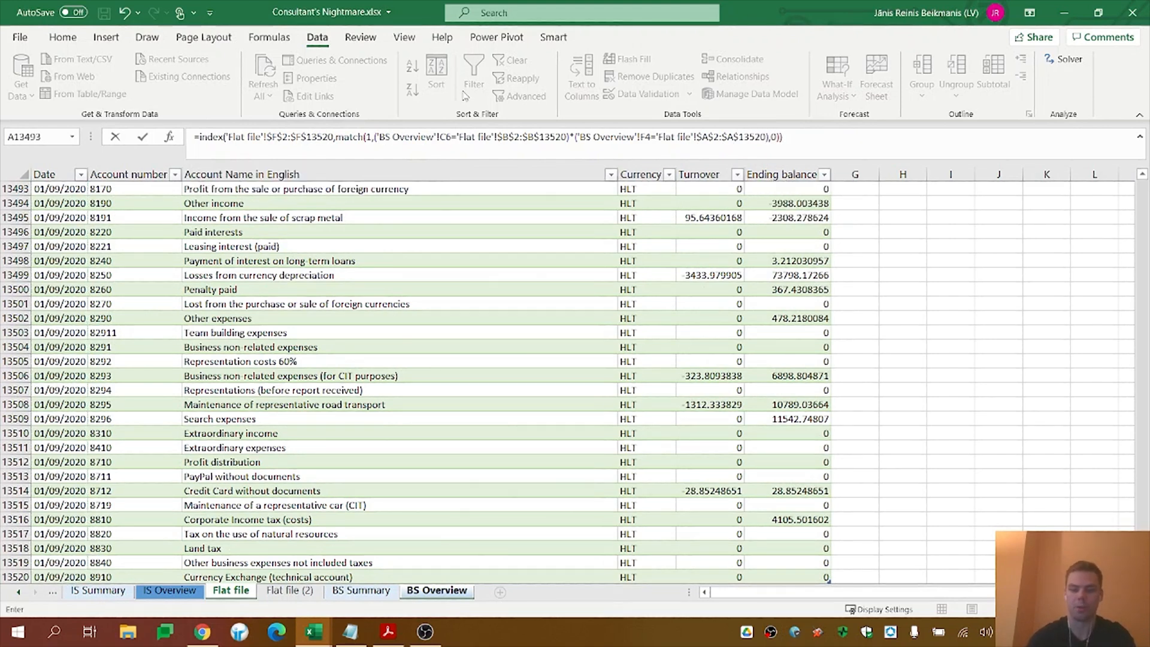
key(Return)
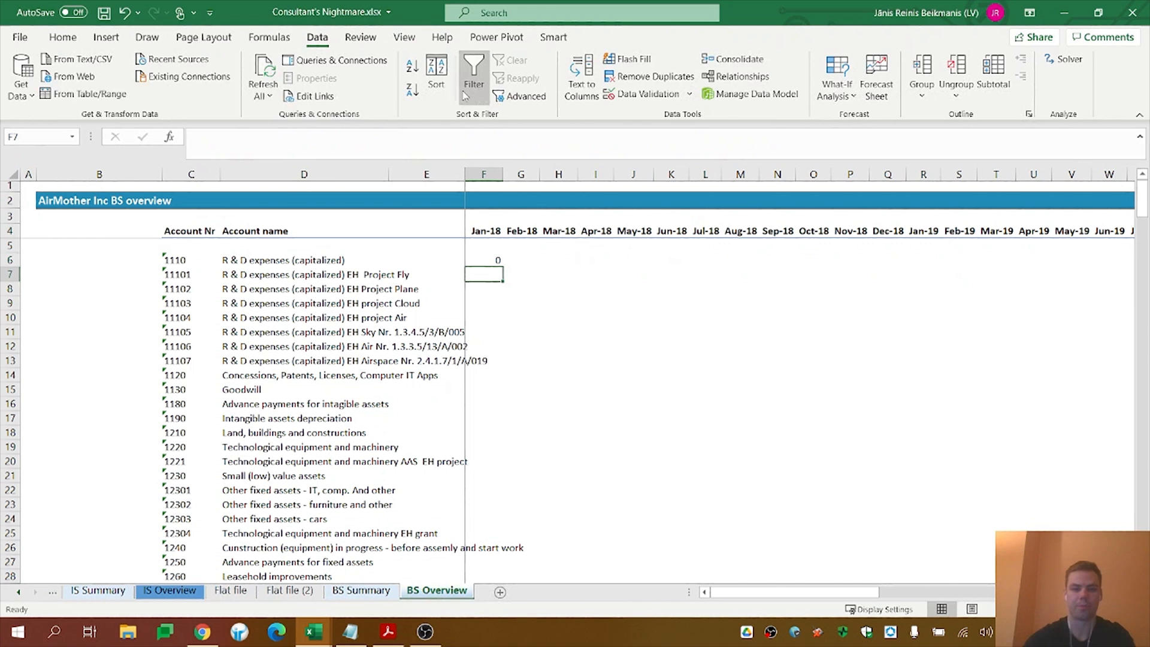
Review the F6 formula, examining the account number and date conditions inside its MATCH function
click(475, 260)
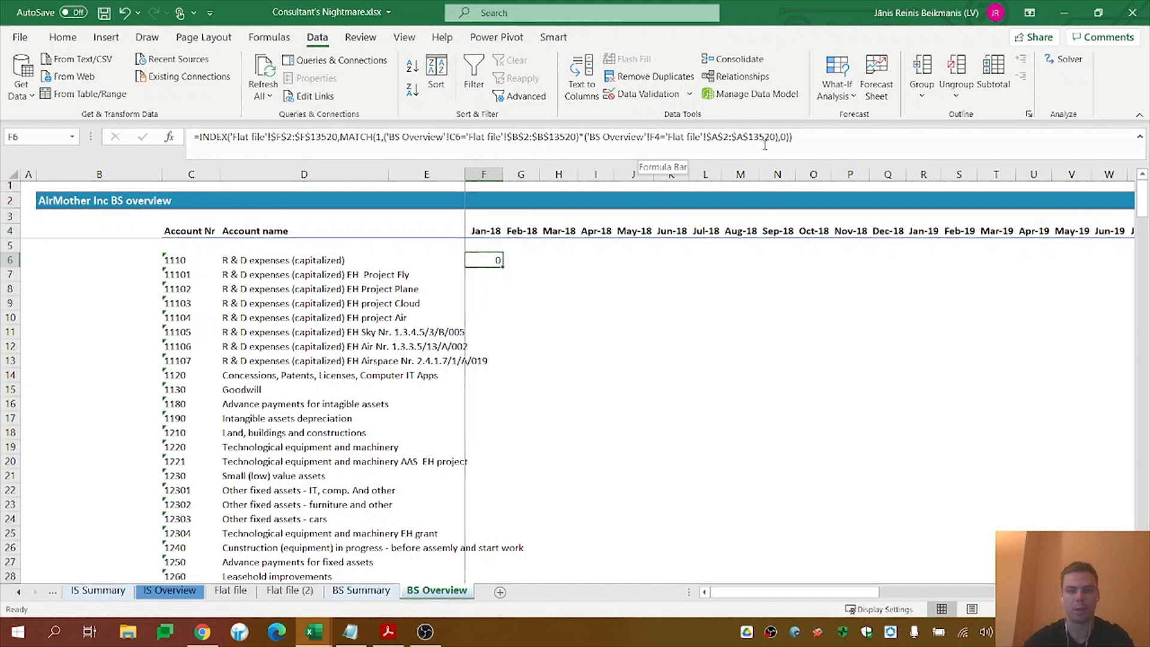
drag(781, 137, 585, 136)
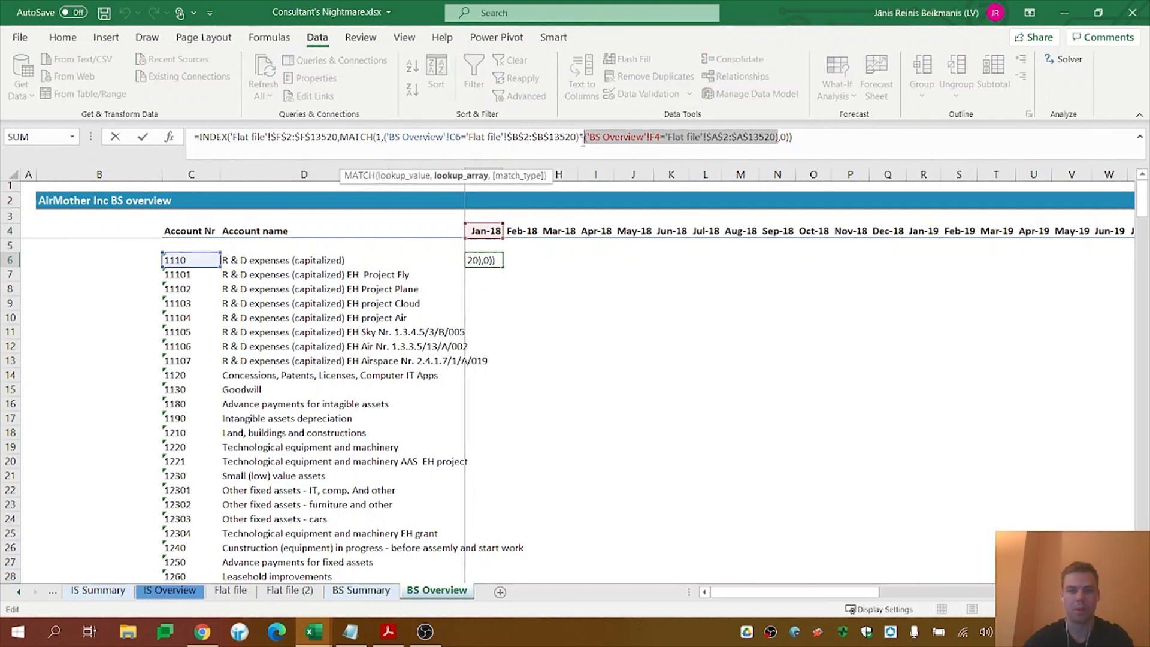
drag(580, 139, 384, 139)
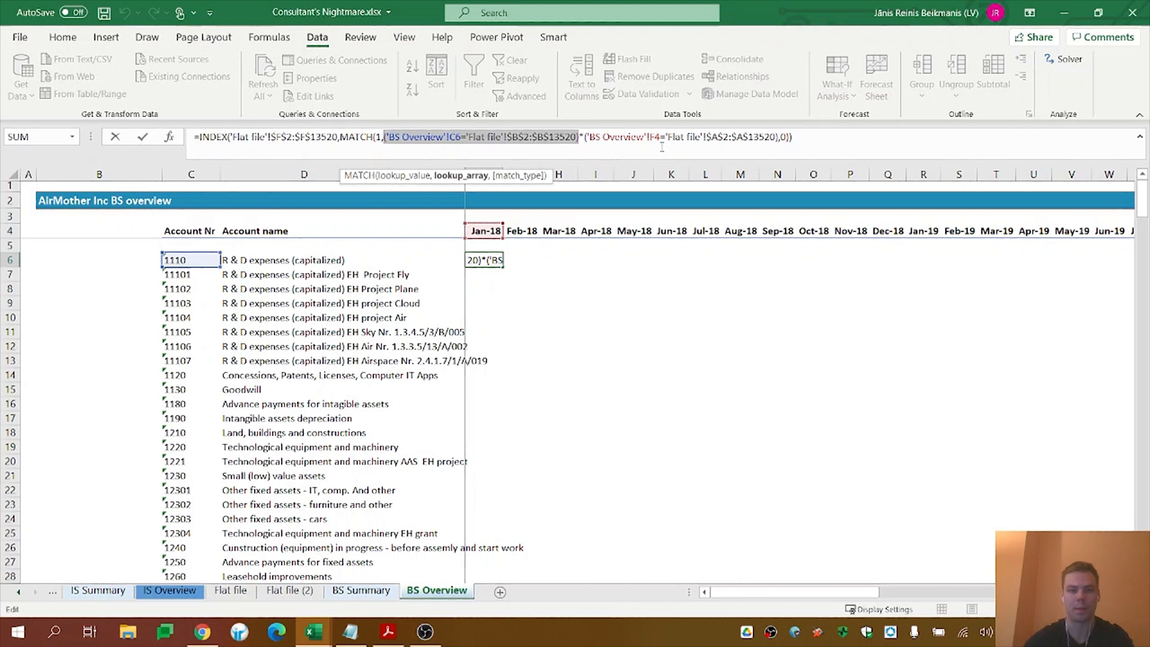
drag(779, 138, 538, 138)
click(378, 136)
drag(634, 138, 752, 151)
click(869, 138)
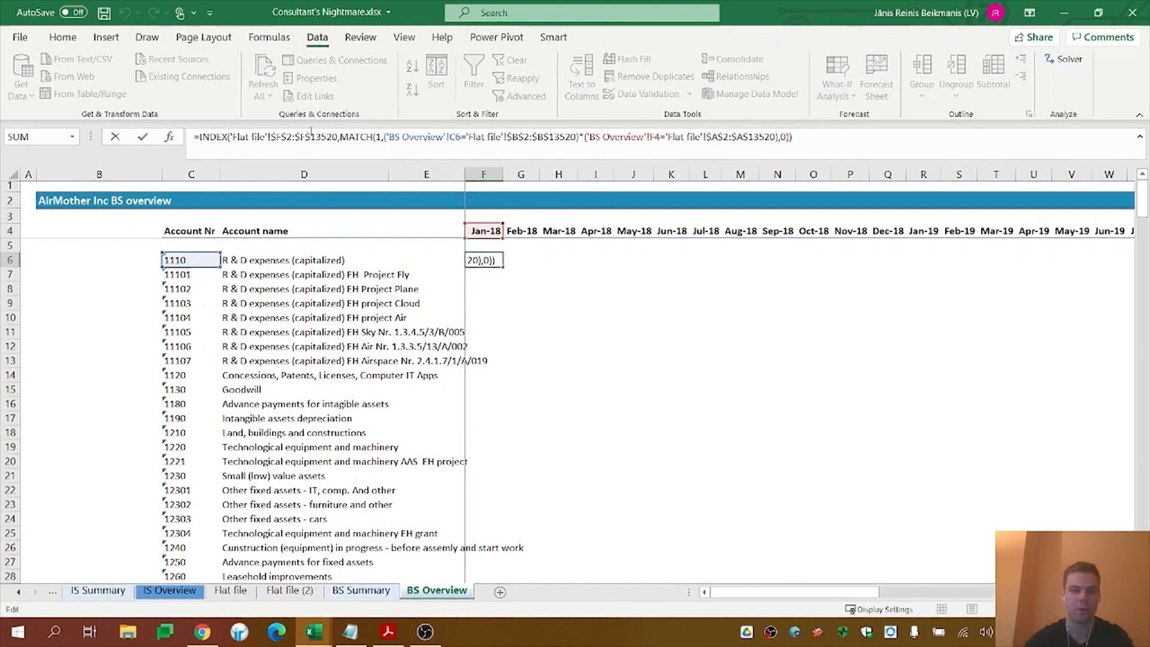
drag(358, 144, 711, 151)
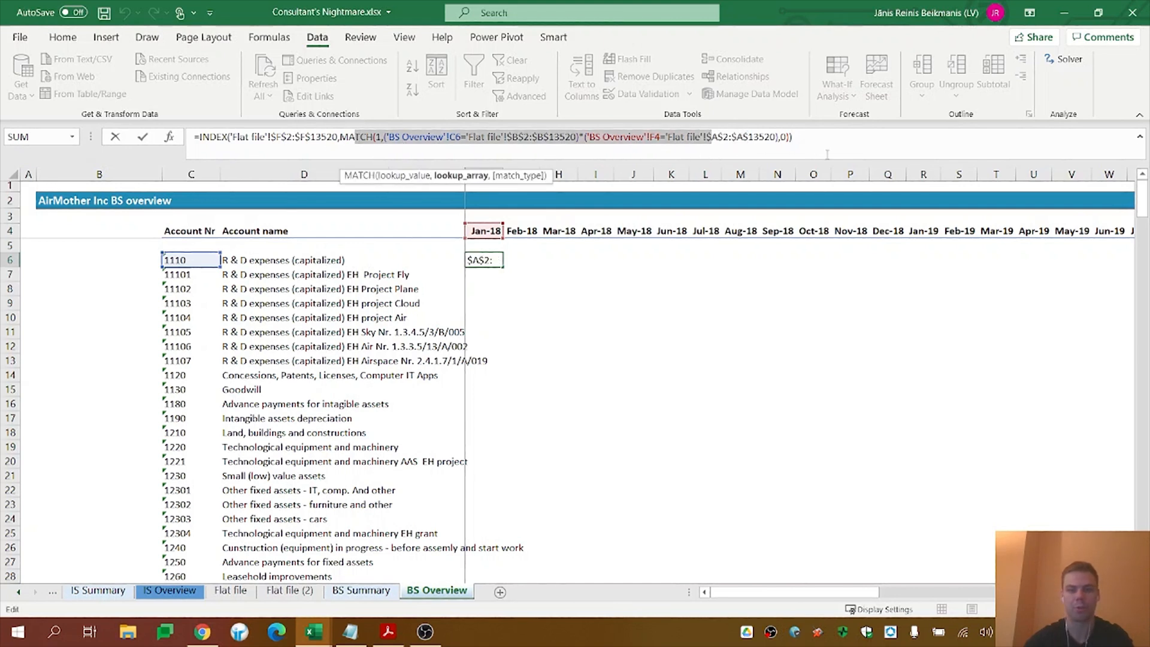
click(827, 154)
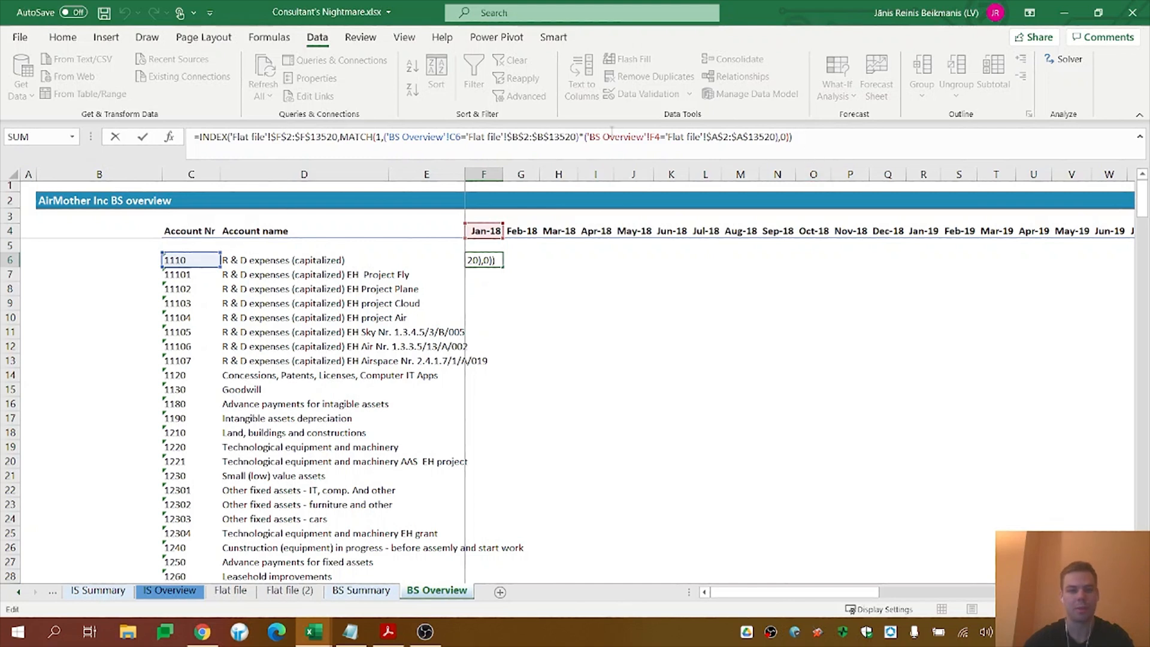
Anchor the account reference as $C6 and the month reference as F$4 in the F6 formula
click(459, 136)
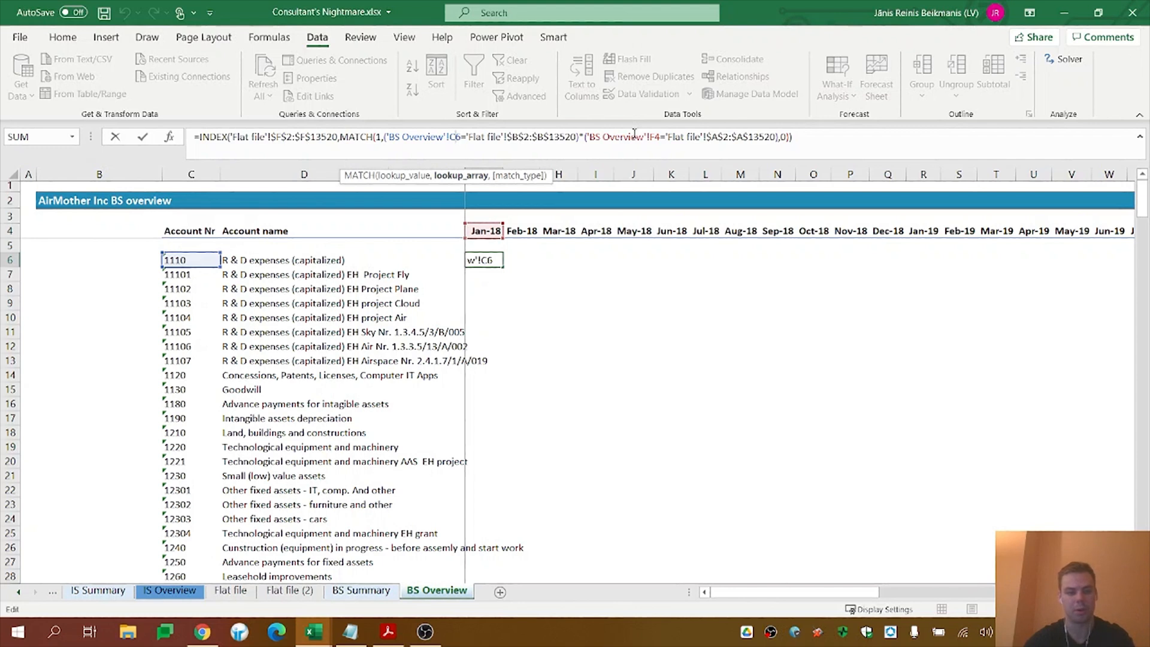
key(F4)
key(F4)
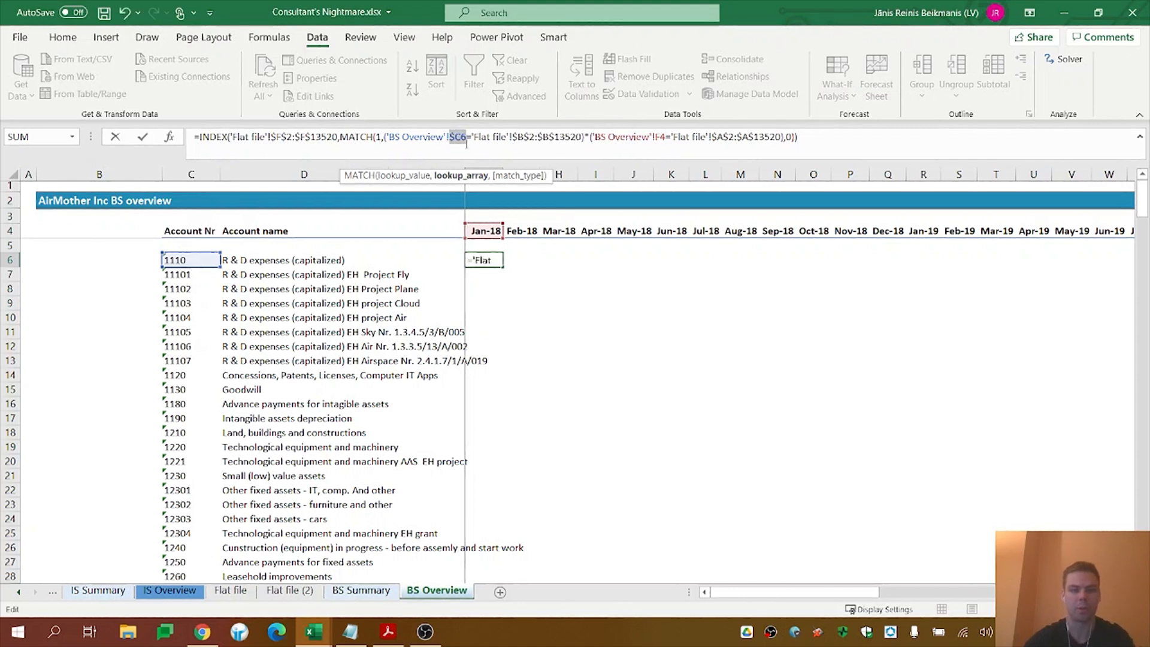
click(661, 137)
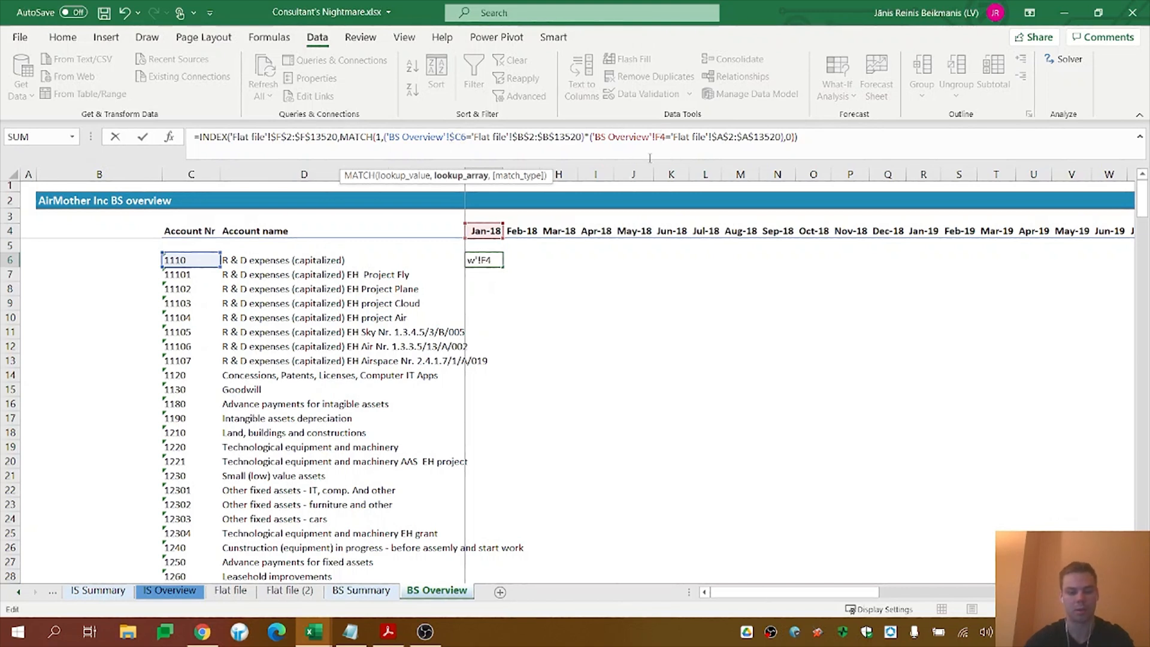
key(F4)
key(F4)
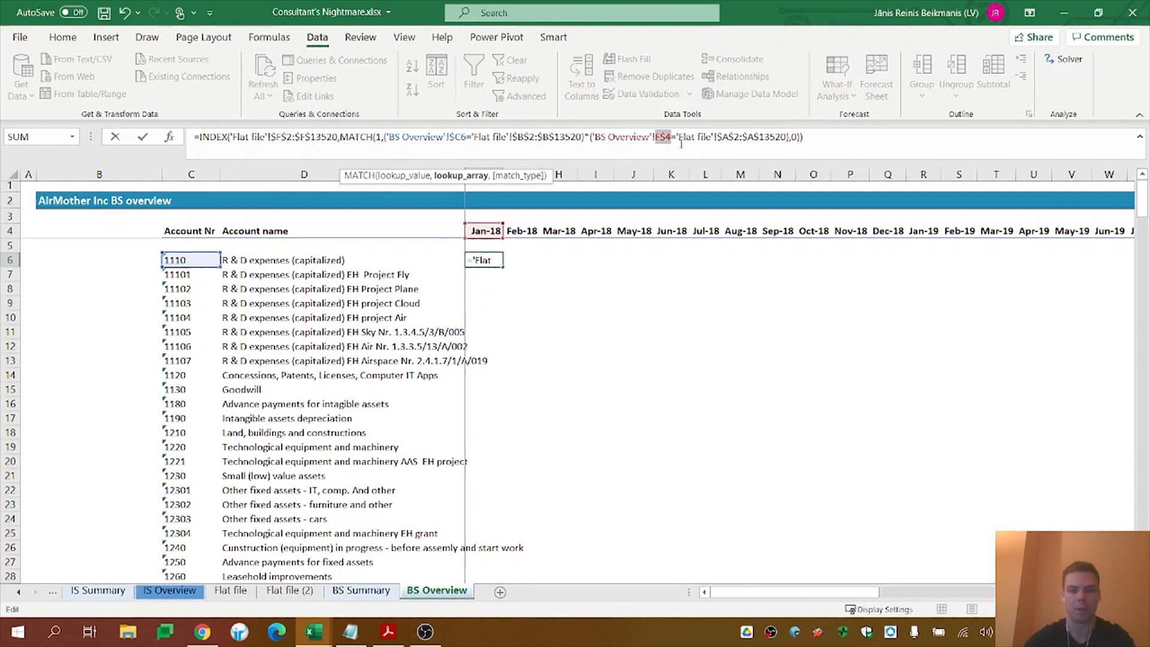
Divide the F6 INDEX/MATCH result by 1000 and commit the formula
click(842, 141)
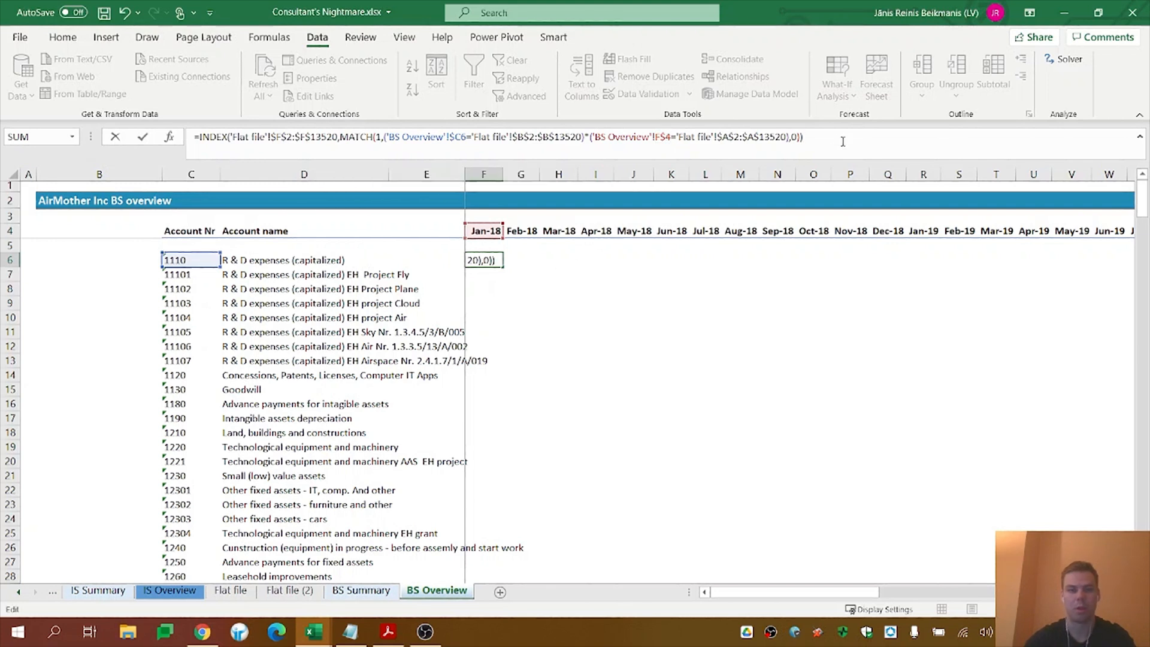
text(/1000)
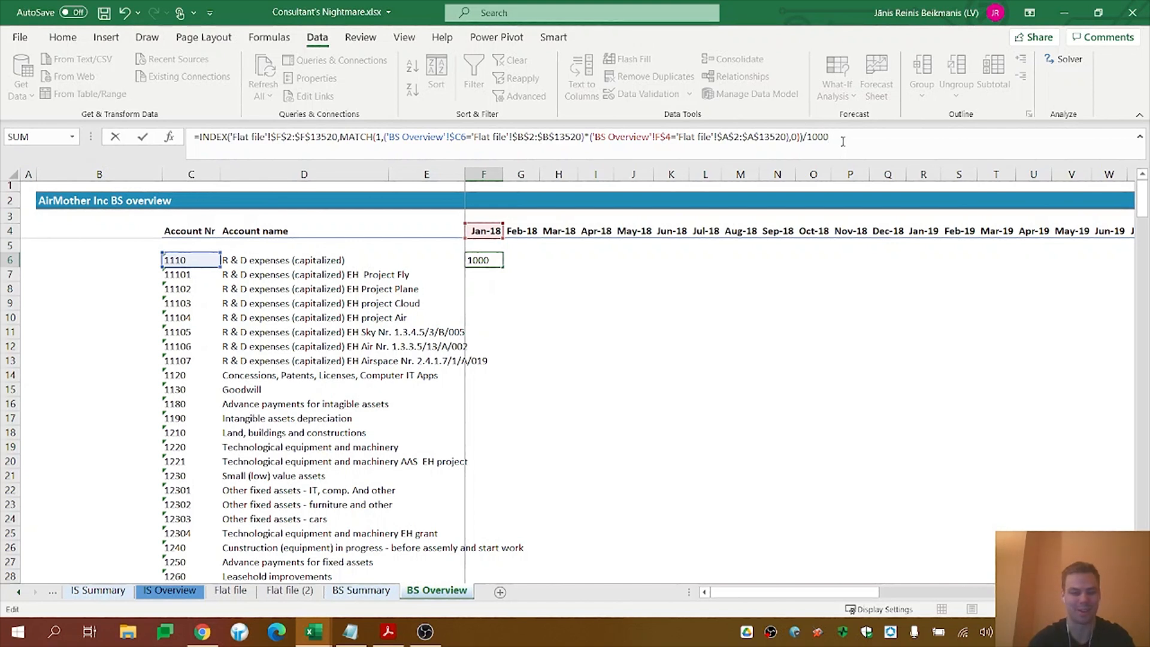
key(Return)
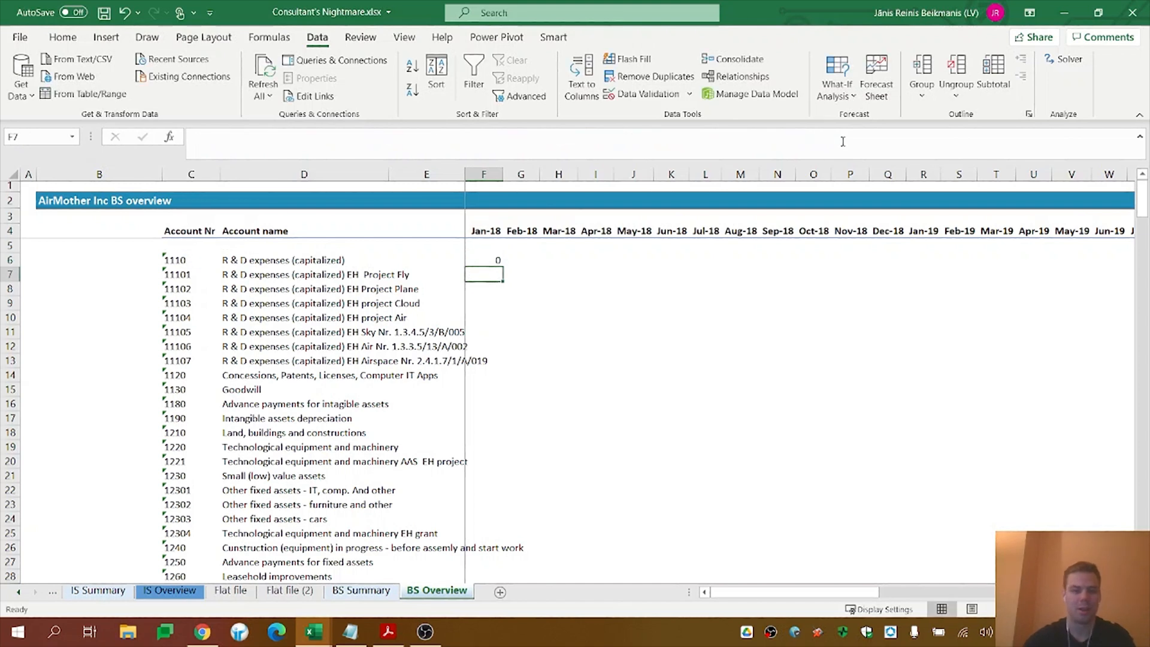
Wrap the F6 formula in IFERROR, with "-" as the value returned on an error
click(489, 260)
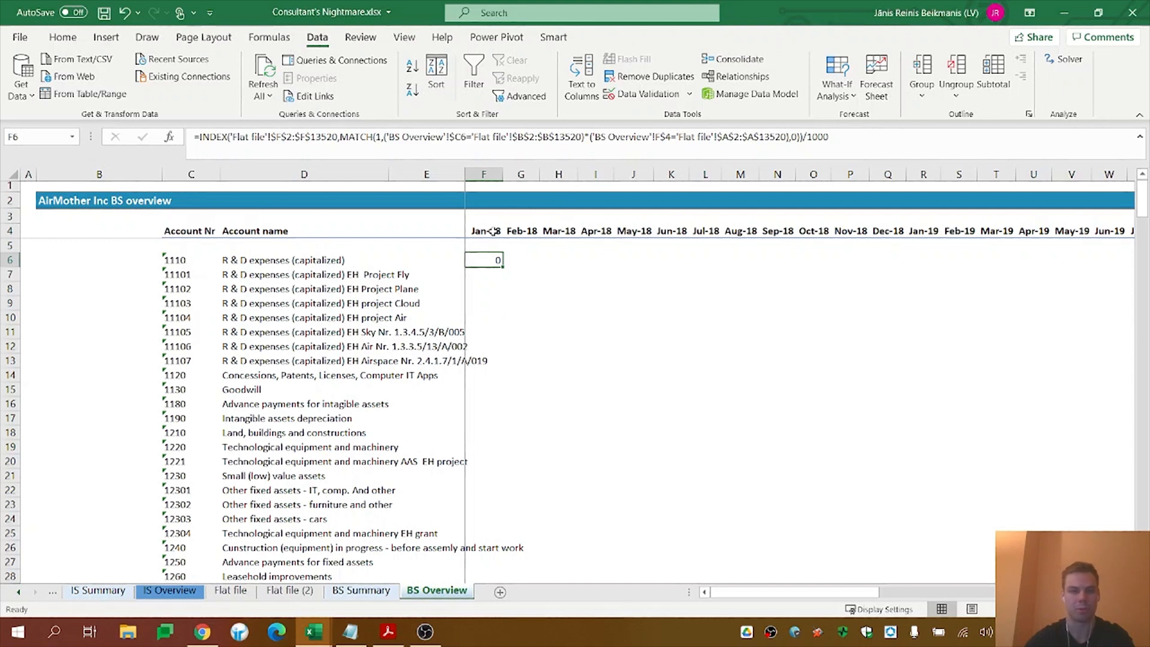
click(197, 136)
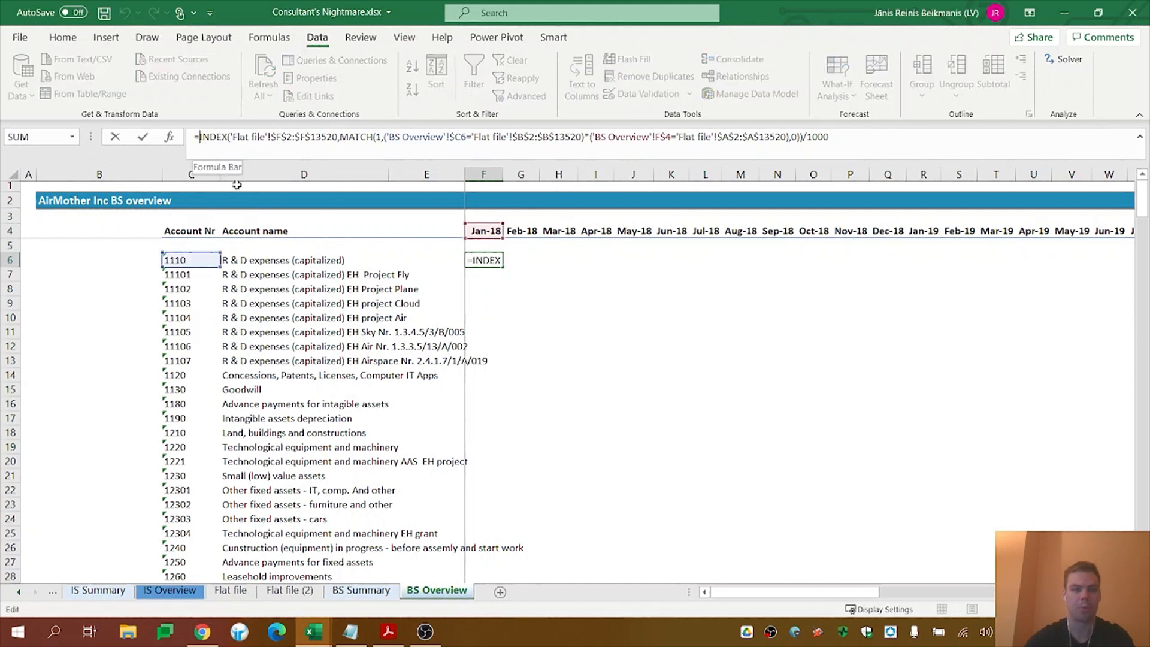
text(iferror()
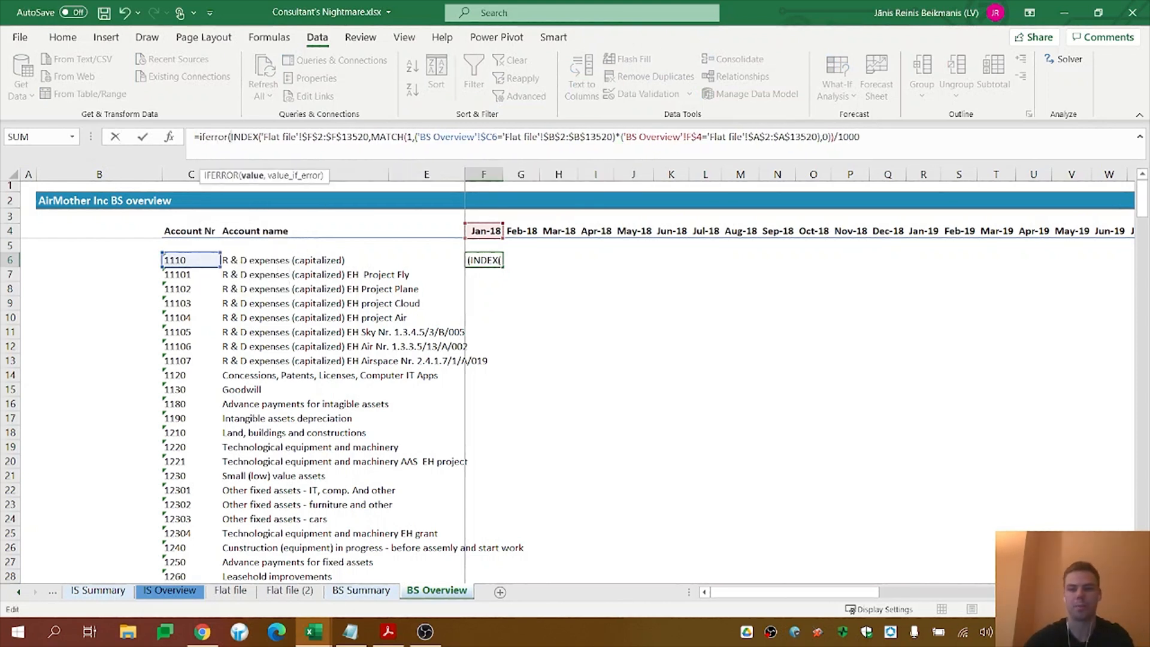
click(924, 129)
text(,"")
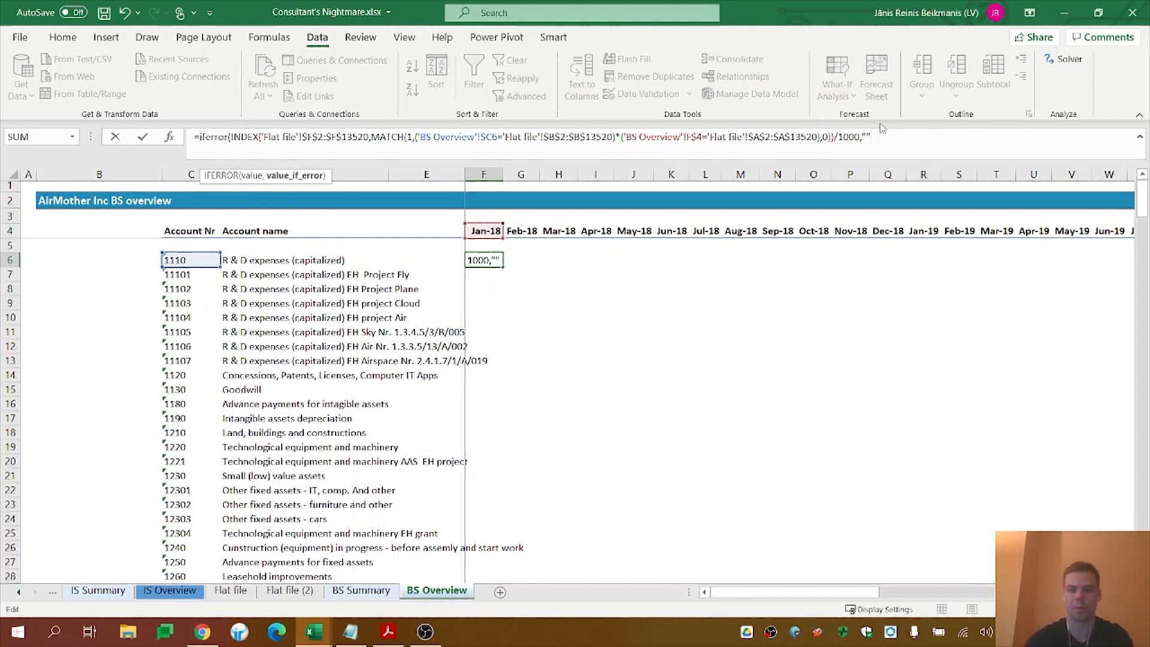
click(866, 137)
text(-)
click(908, 135)
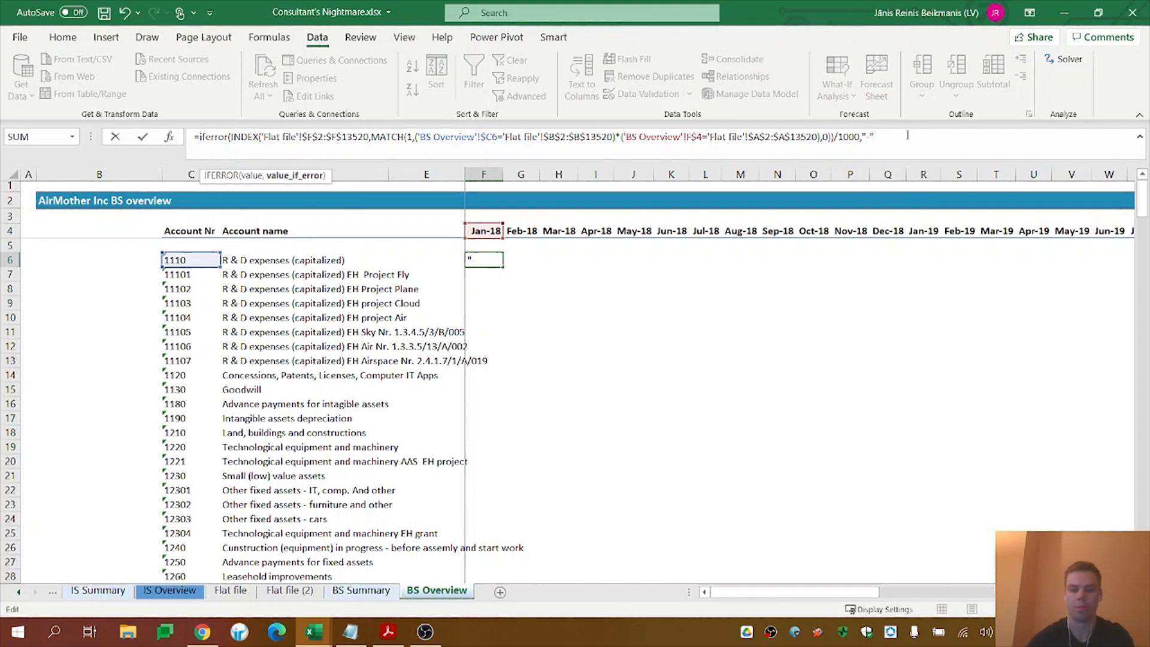
key(Return)
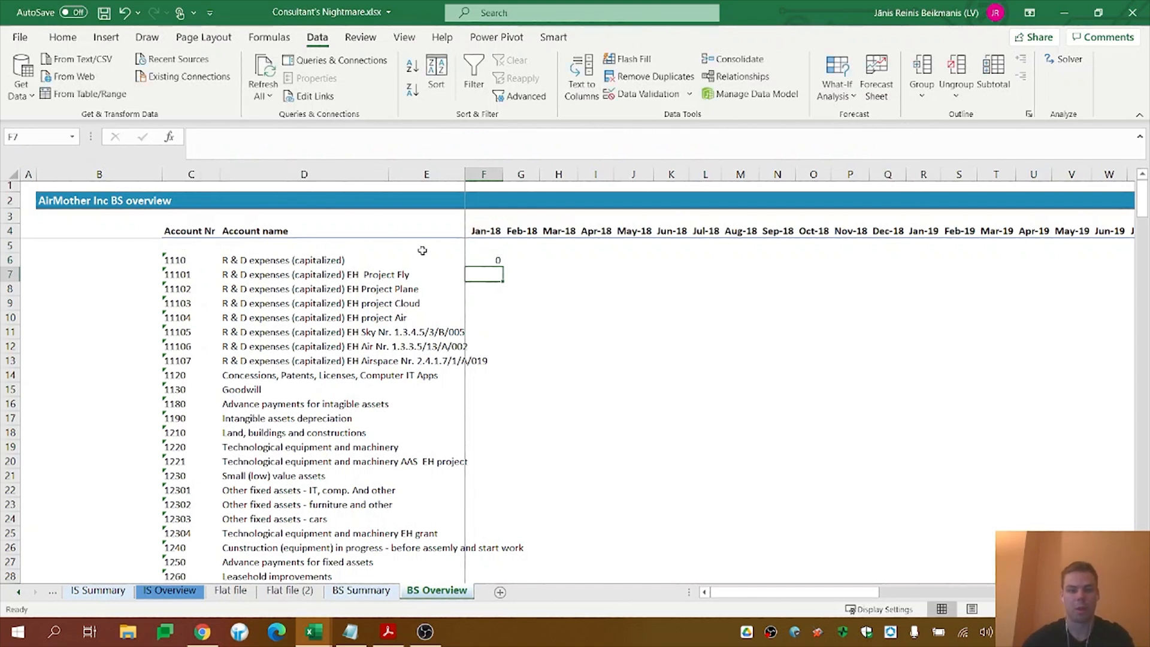
Fill the F6 formula across all months to Sep-20 and down to the Accrued liabilities account, covering F6:AL251
click(495, 264)
drag(501, 268, 842, 537)
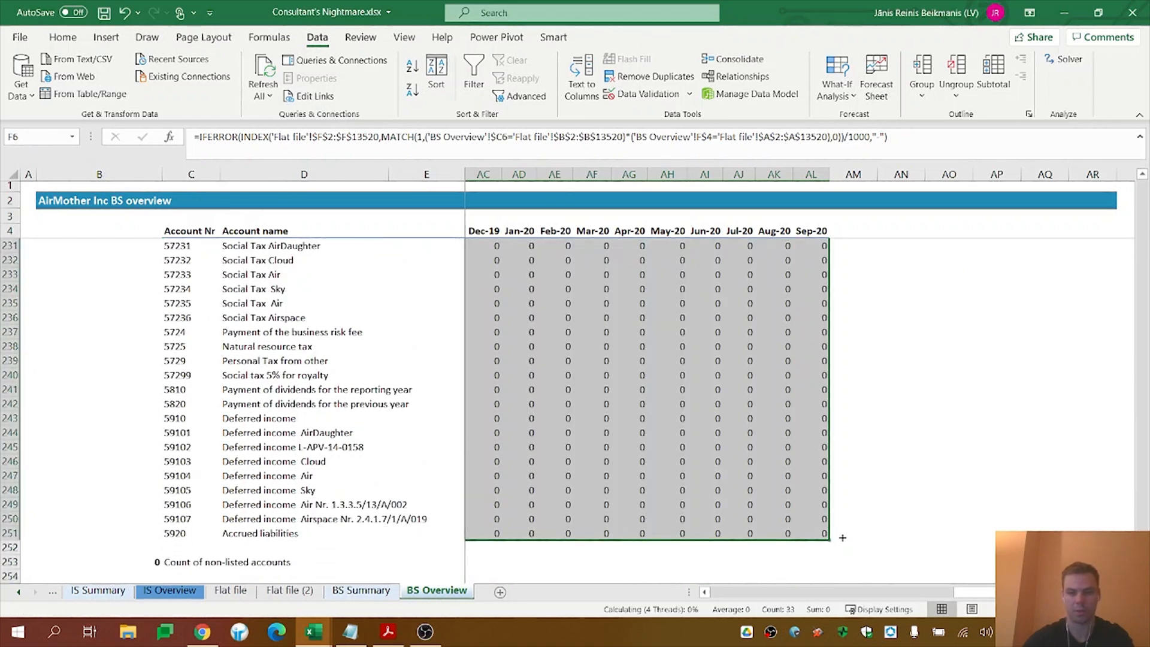
drag(985, 593, 422, 562)
scroll(537, 393, up, 4)
scroll(560, 405, down, 6)
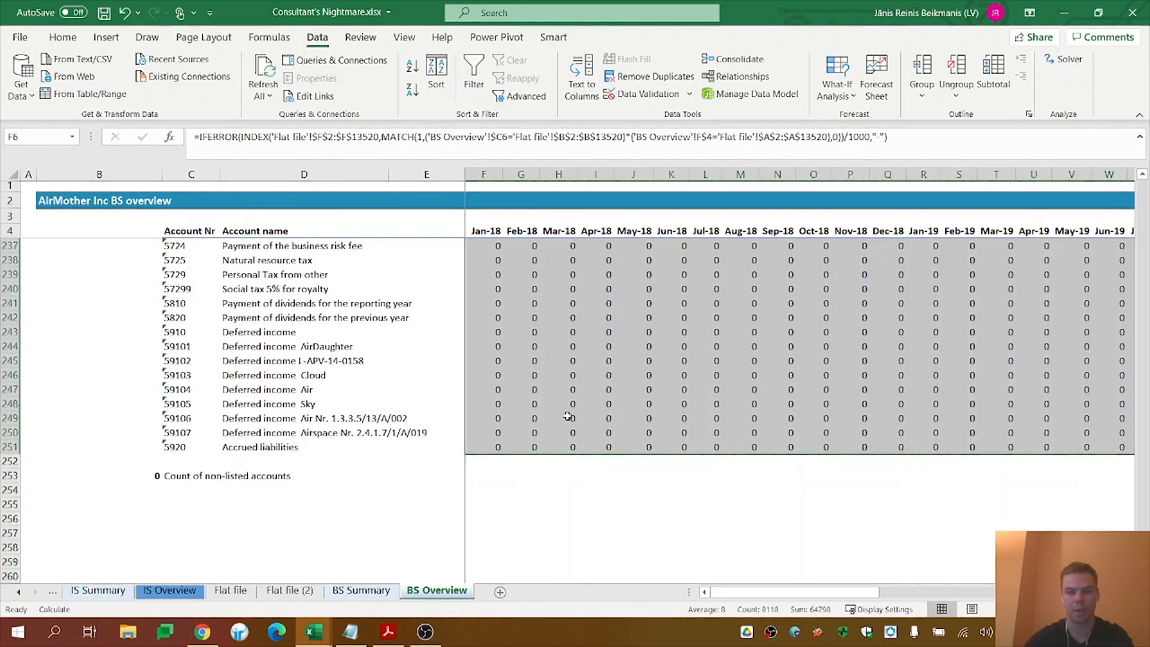
Review the filled monthly balances on BS Overview for all accounts, from R & D expenses to Accrued liabilities
click(533, 404)
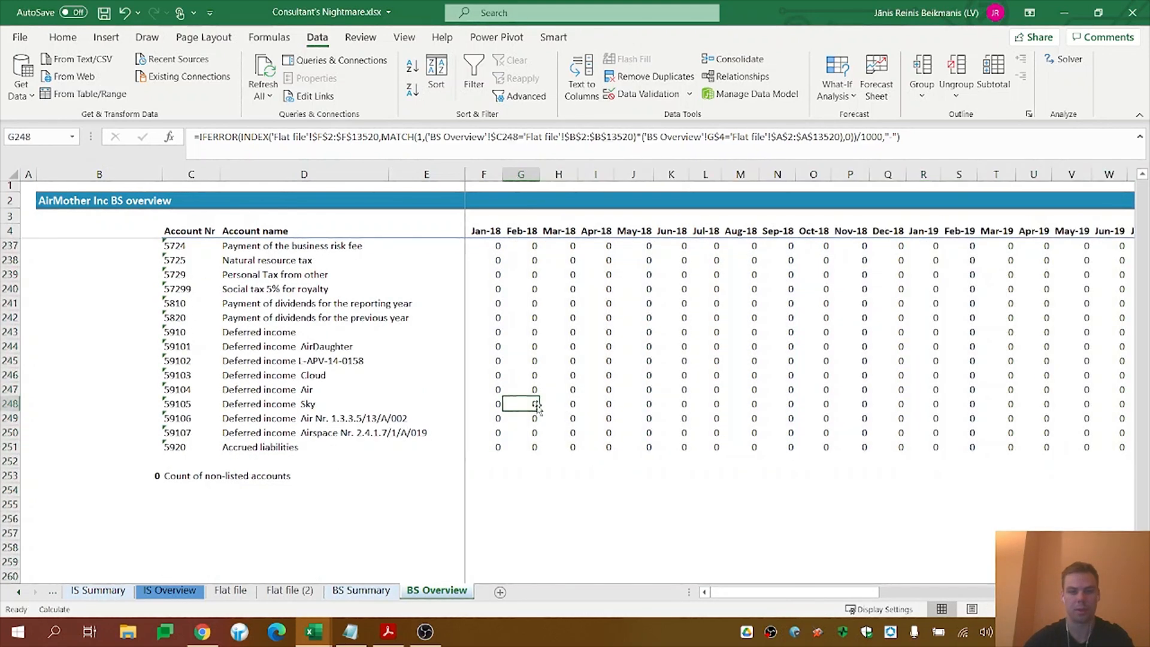
scroll(593, 383, up, 15)
scroll(595, 388, up, 20)
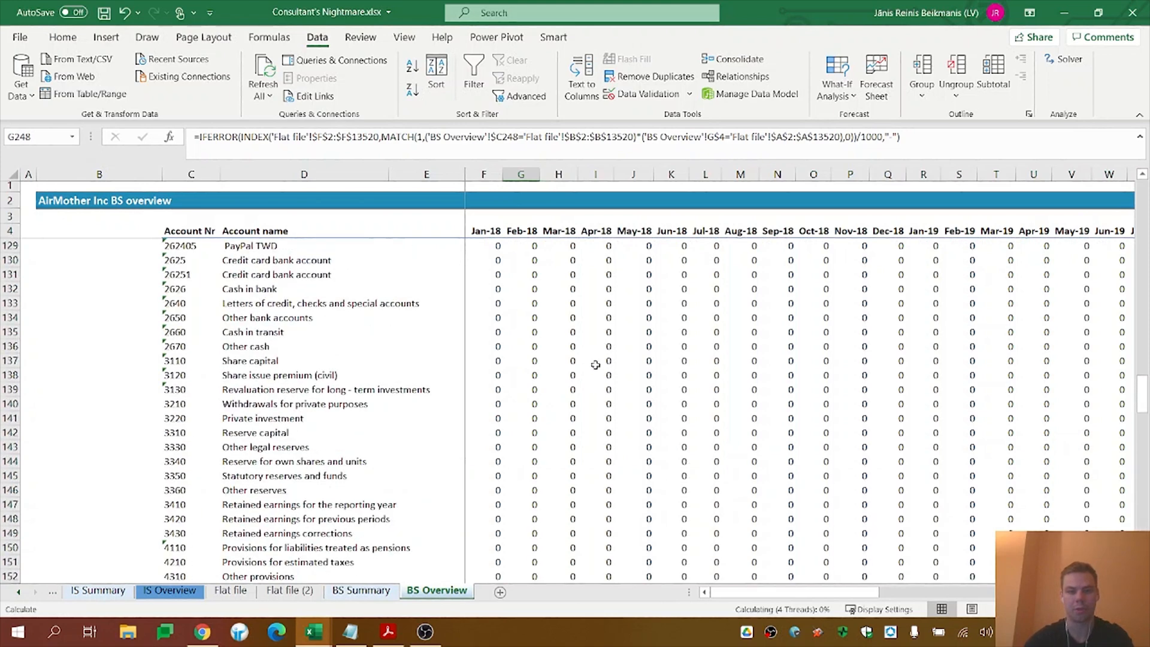
scroll(583, 359, up, 16)
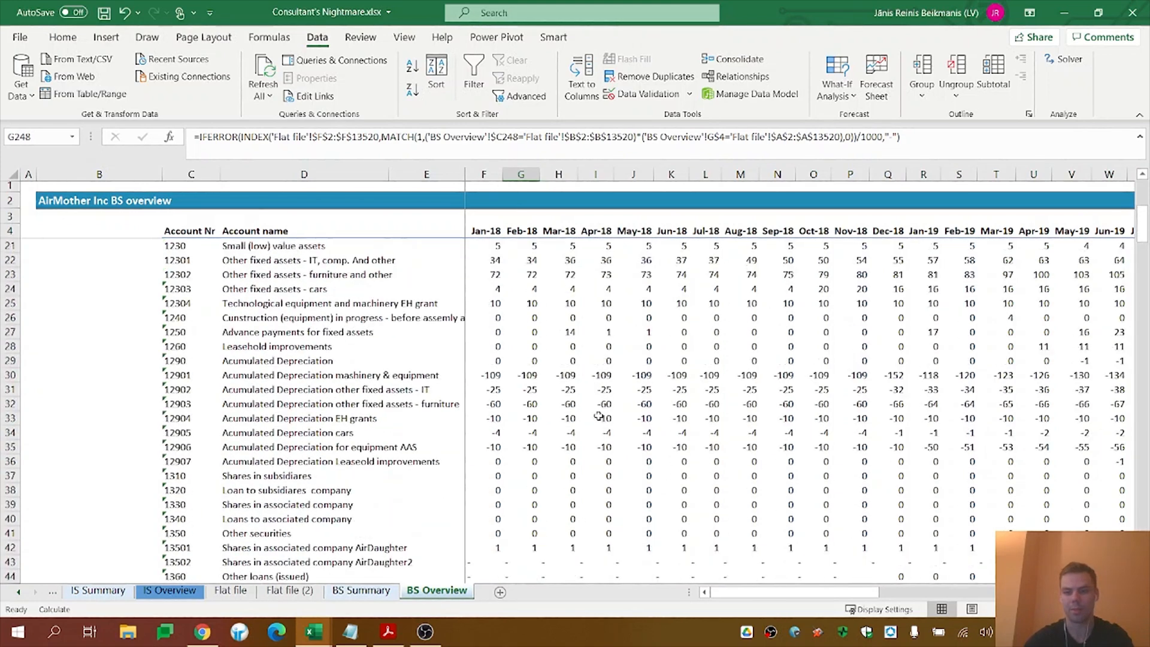
click(572, 376)
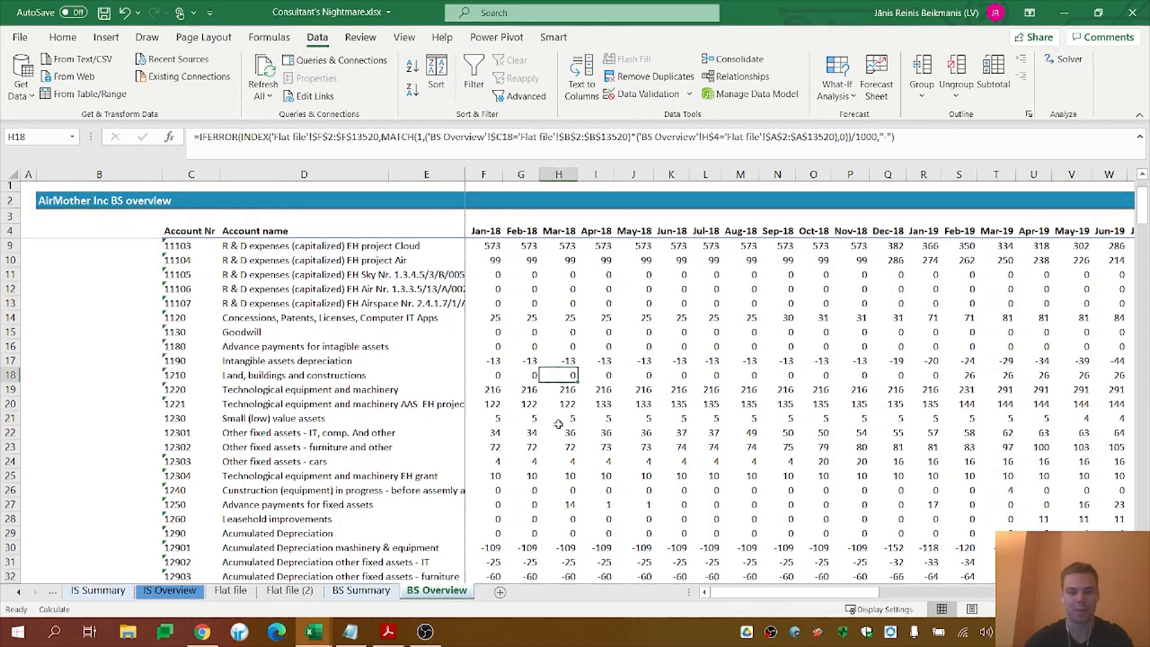
scroll(648, 375, down, 17)
scroll(649, 375, down, 20)
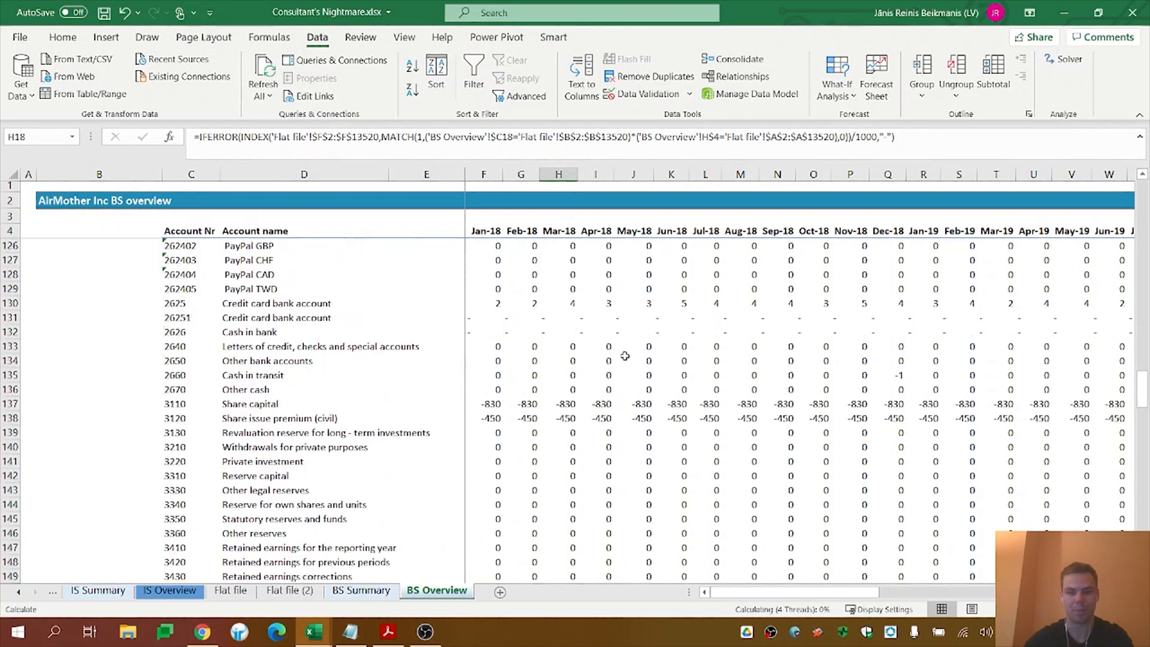
click(535, 357)
scroll(599, 375, down, 20)
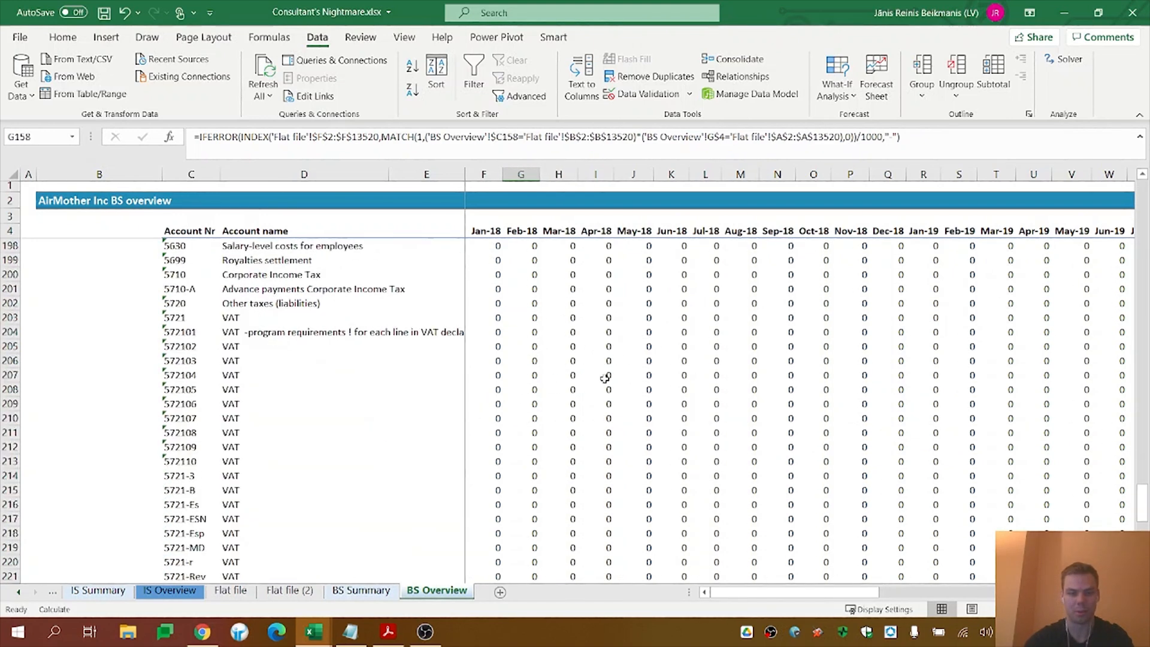
scroll(609, 384, down, 8)
scroll(608, 384, up, 4)
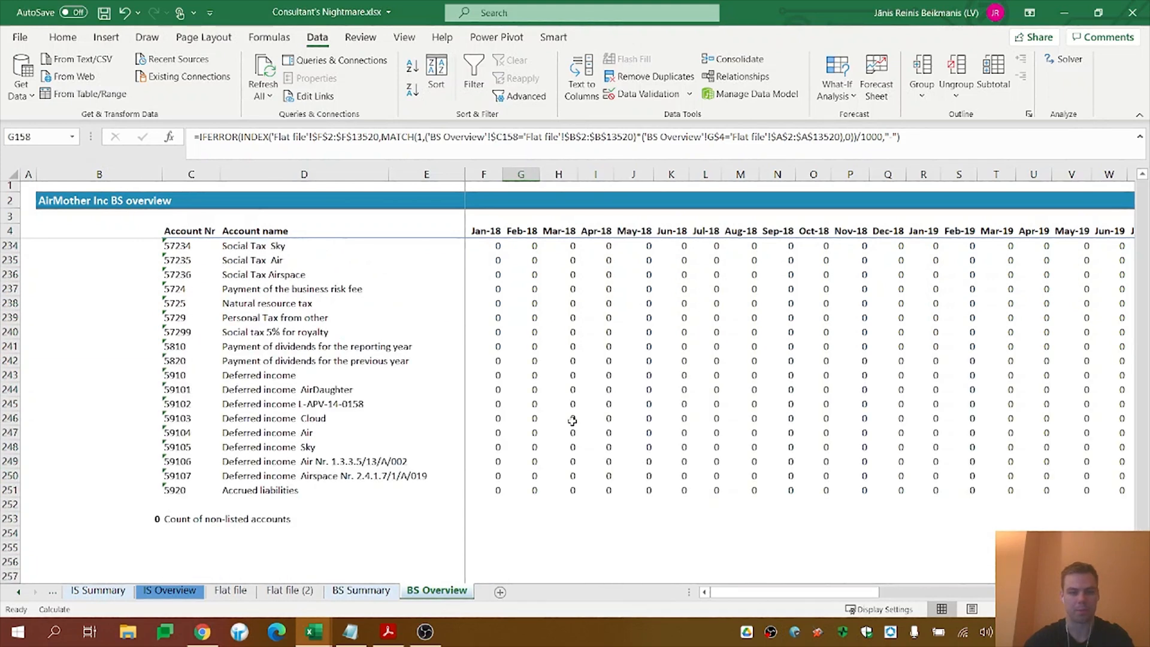
click(561, 419)
scroll(576, 398, up, 20)
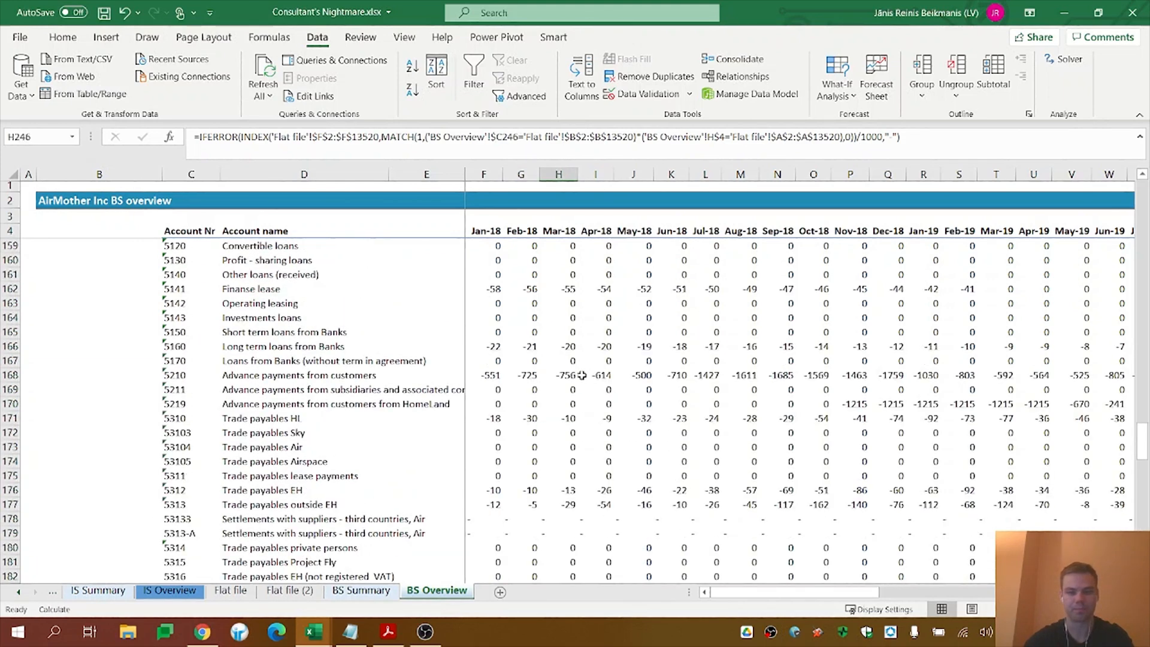
scroll(581, 370, up, 20)
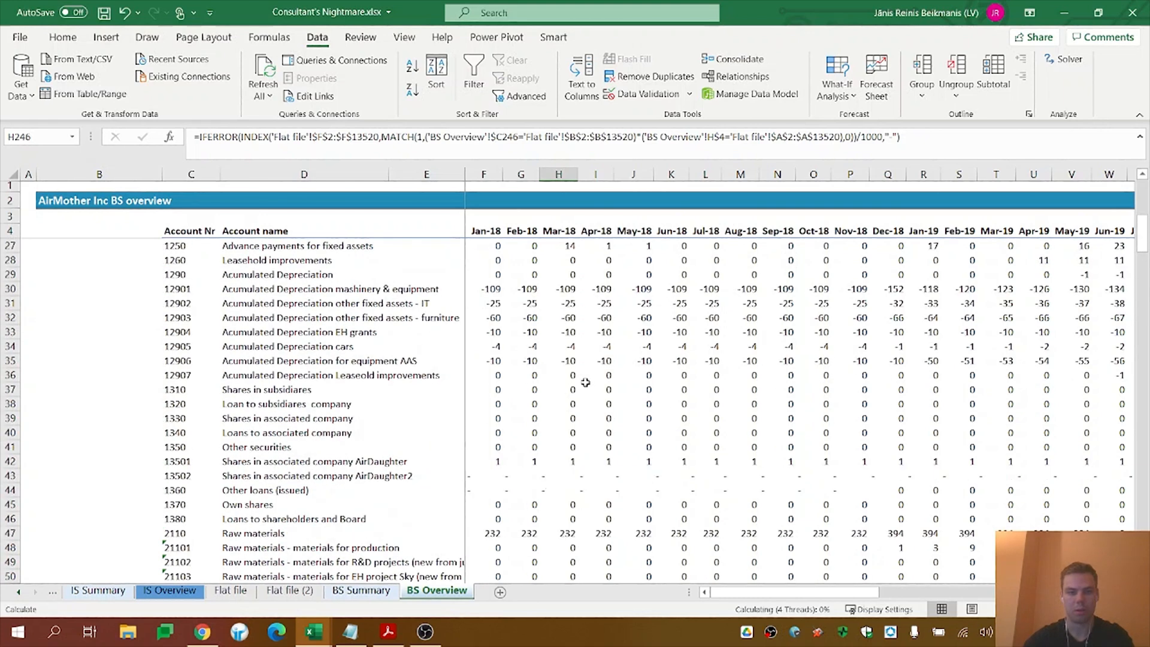
scroll(589, 382, up, 7)
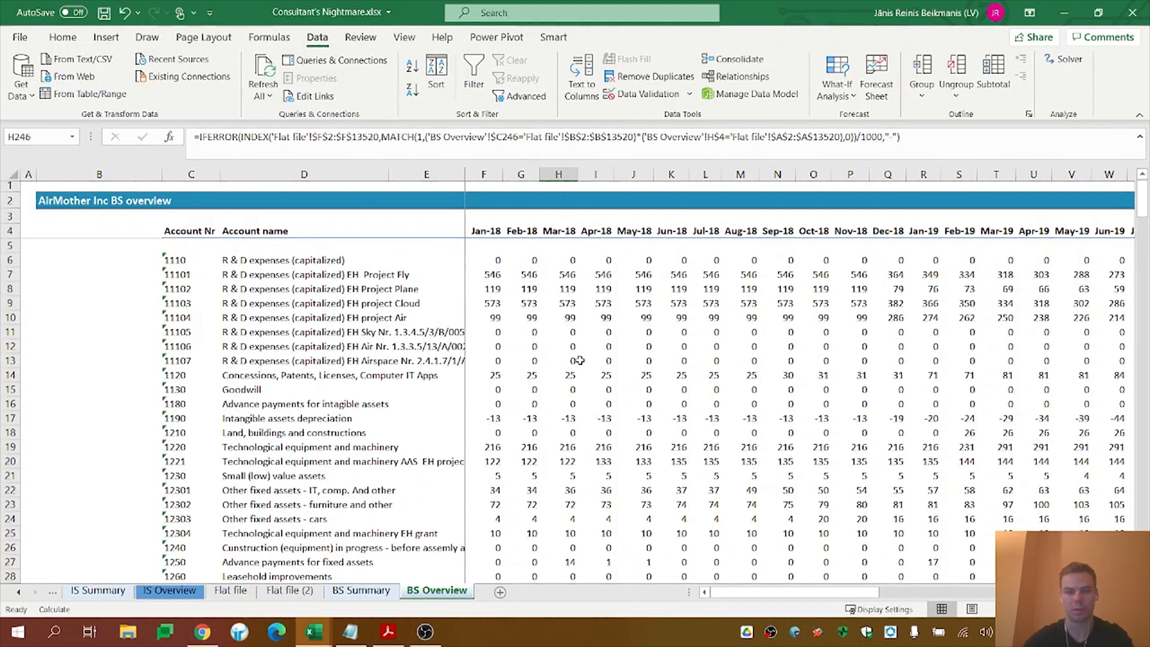
scroll(645, 332, down, 20)
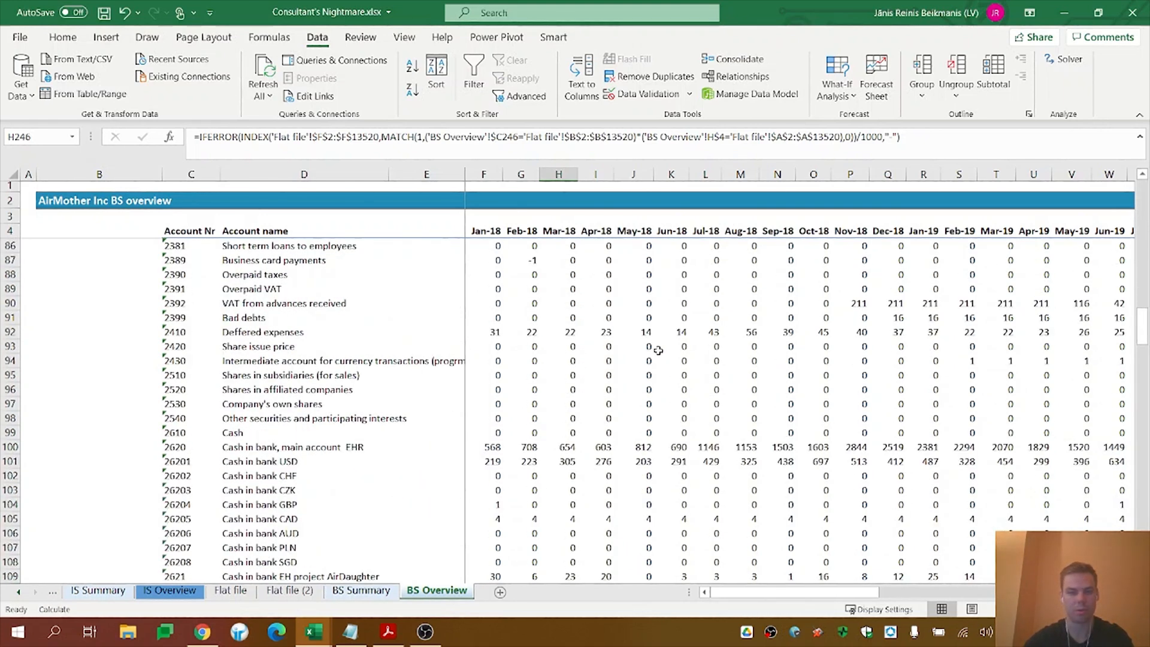
scroll(659, 350, down, 20)
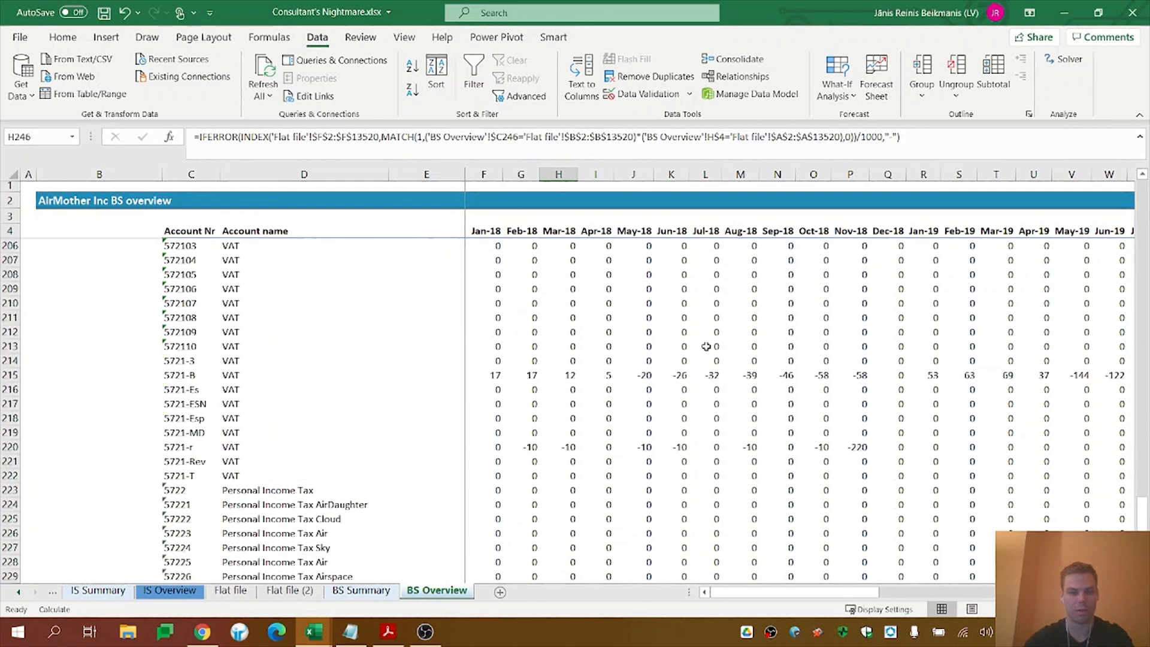
drag(1142, 515, 1118, 144)
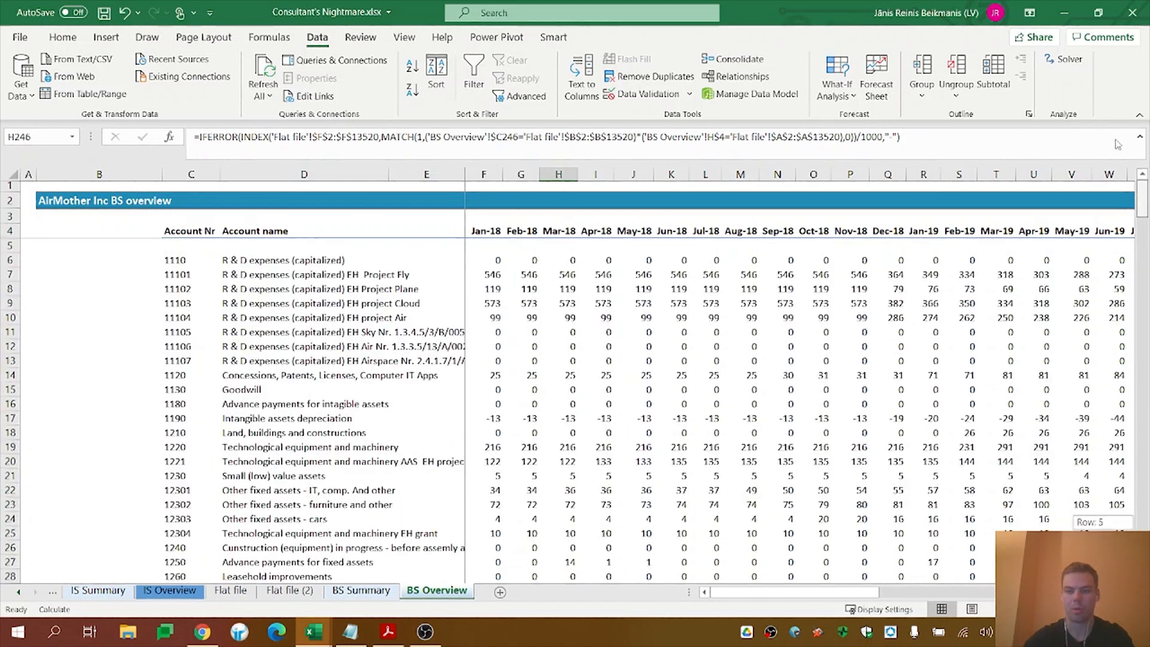
click(498, 265)
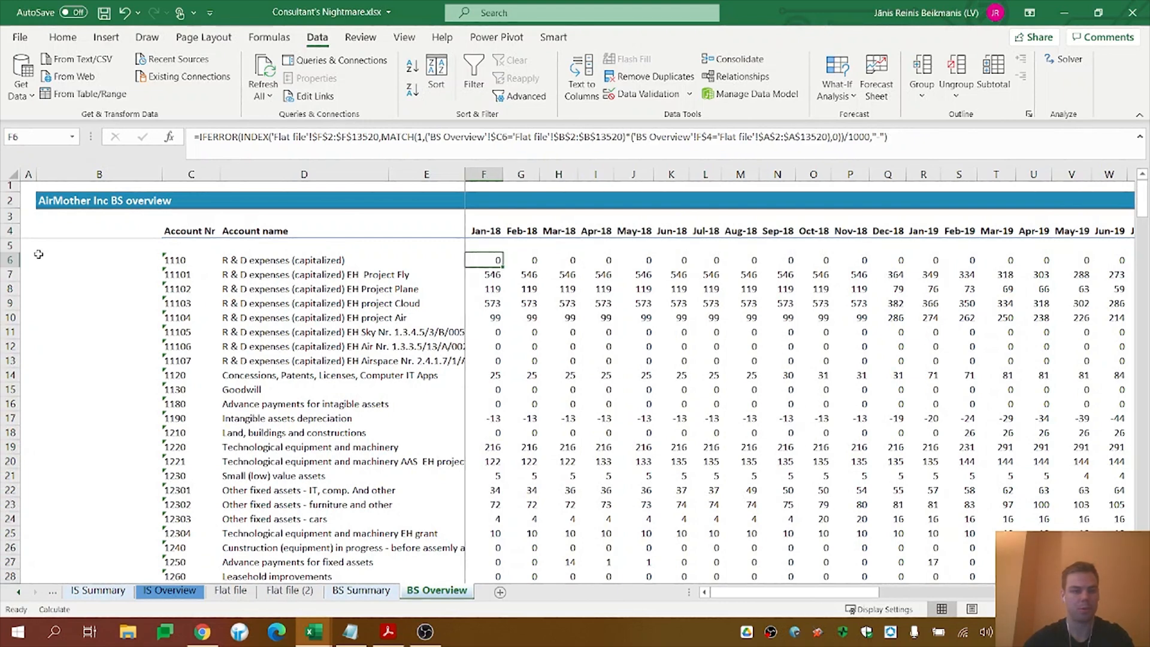
Examine the balance sheet line items on BS Summary and the categories and account numbers on the Mapping file sheet
click(18, 592)
click(18, 591)
click(19, 592)
click(18, 591)
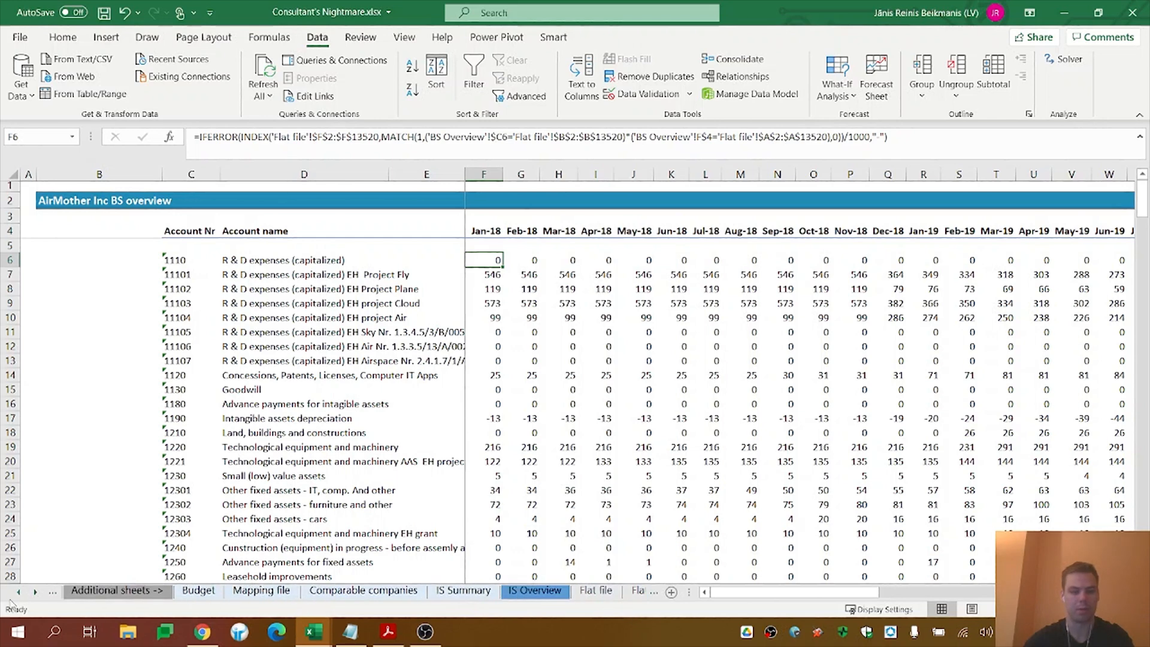
click(35, 592)
click(34, 592)
click(564, 590)
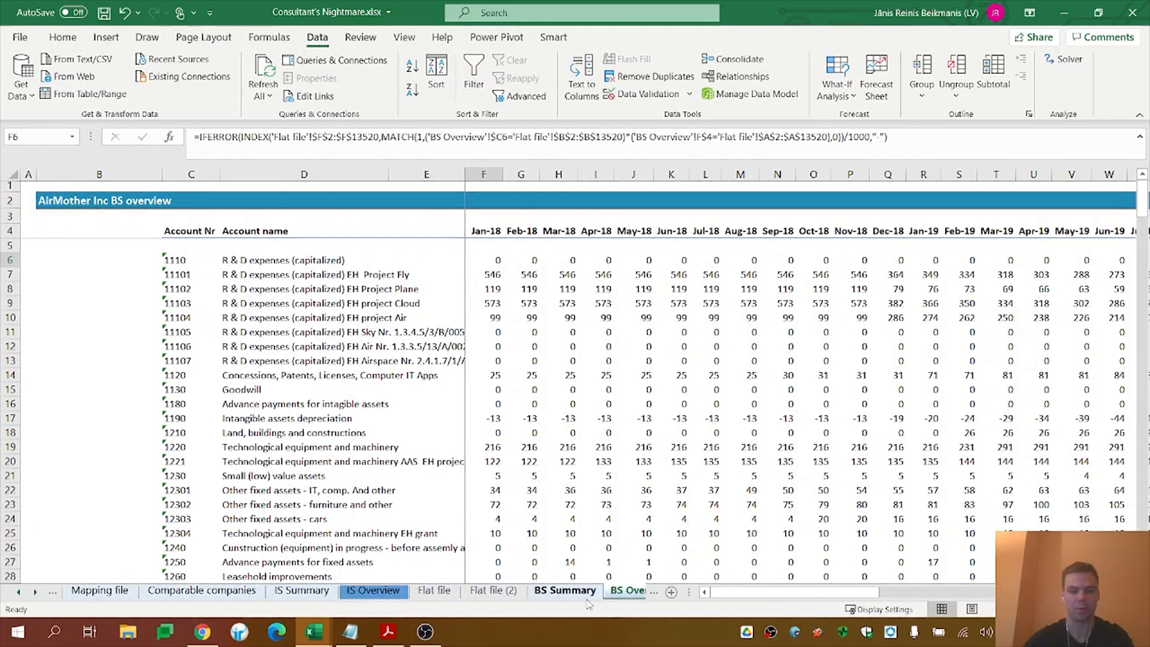
drag(78, 248, 122, 384)
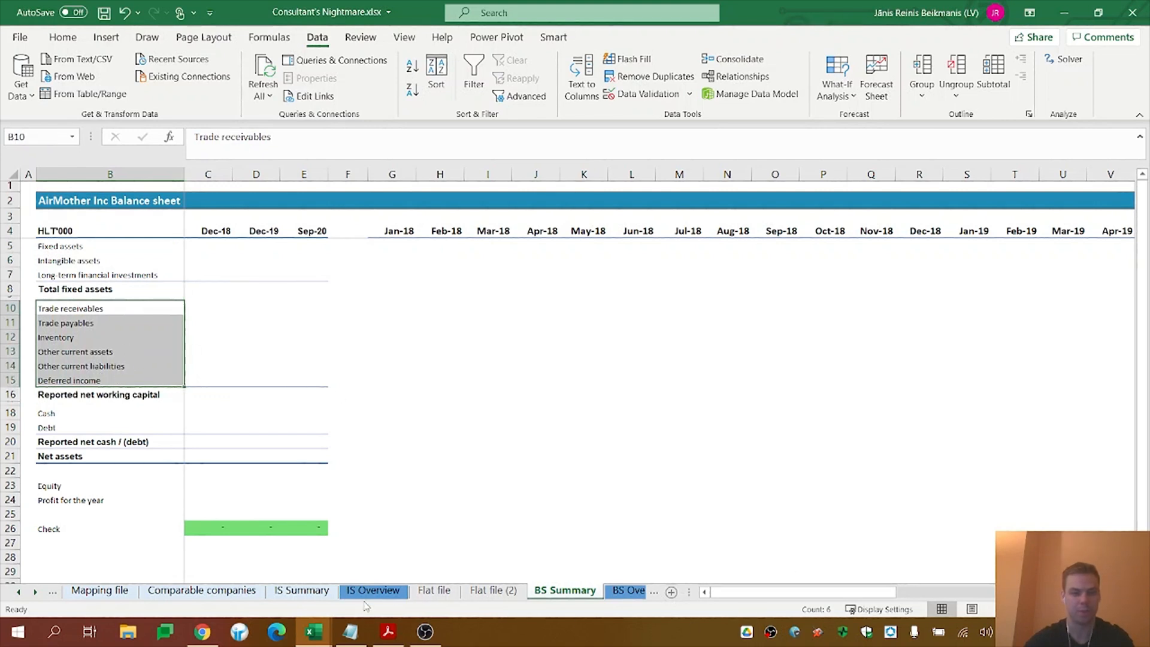
click(99, 590)
drag(234, 227, 231, 363)
drag(105, 232, 111, 319)
click(227, 231)
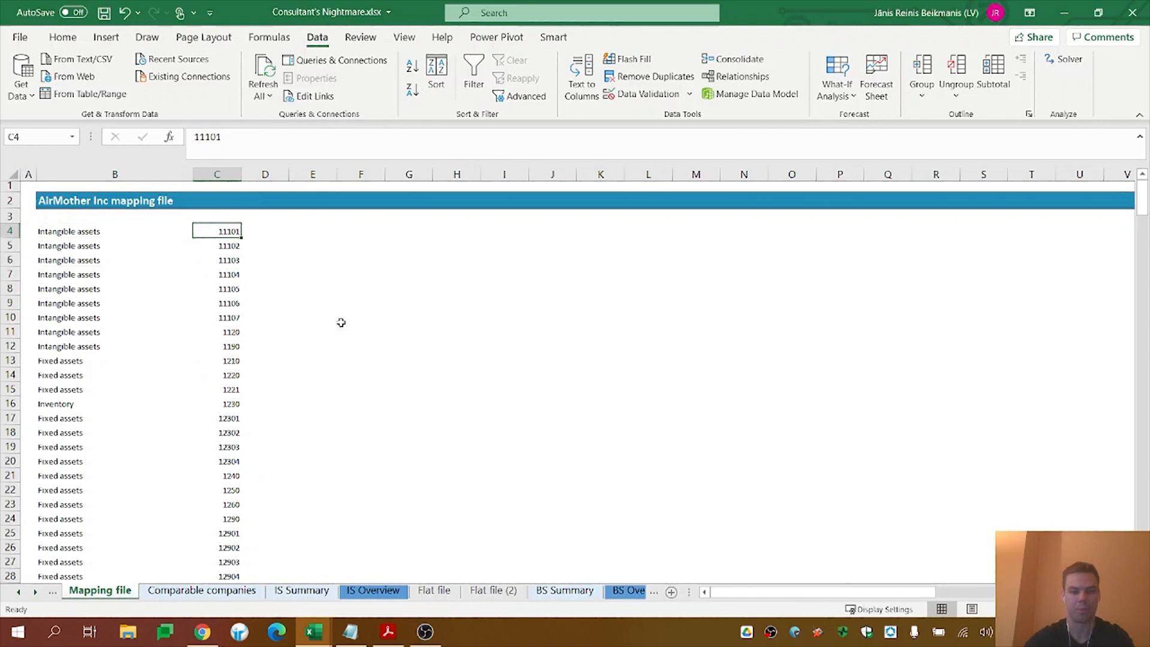
Begin an INDEX formula in B6 of BS Overview, using the anchored category range 'Mapping file'!$B$4:$B$305 as its array
click(629, 591)
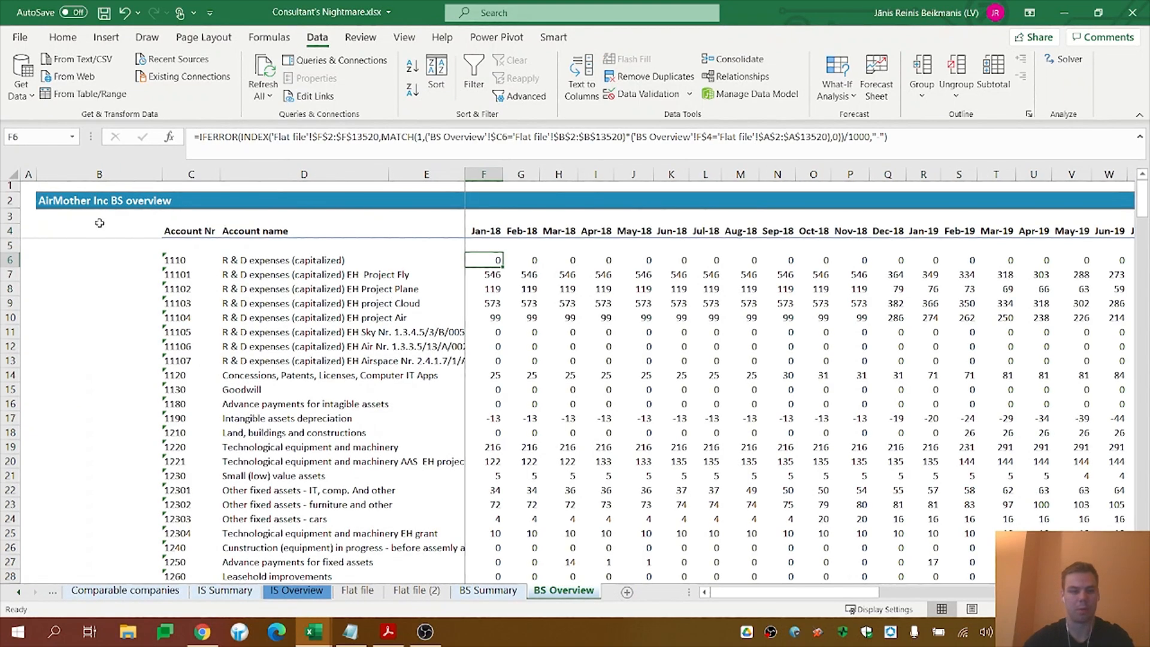
click(74, 257)
text(=)
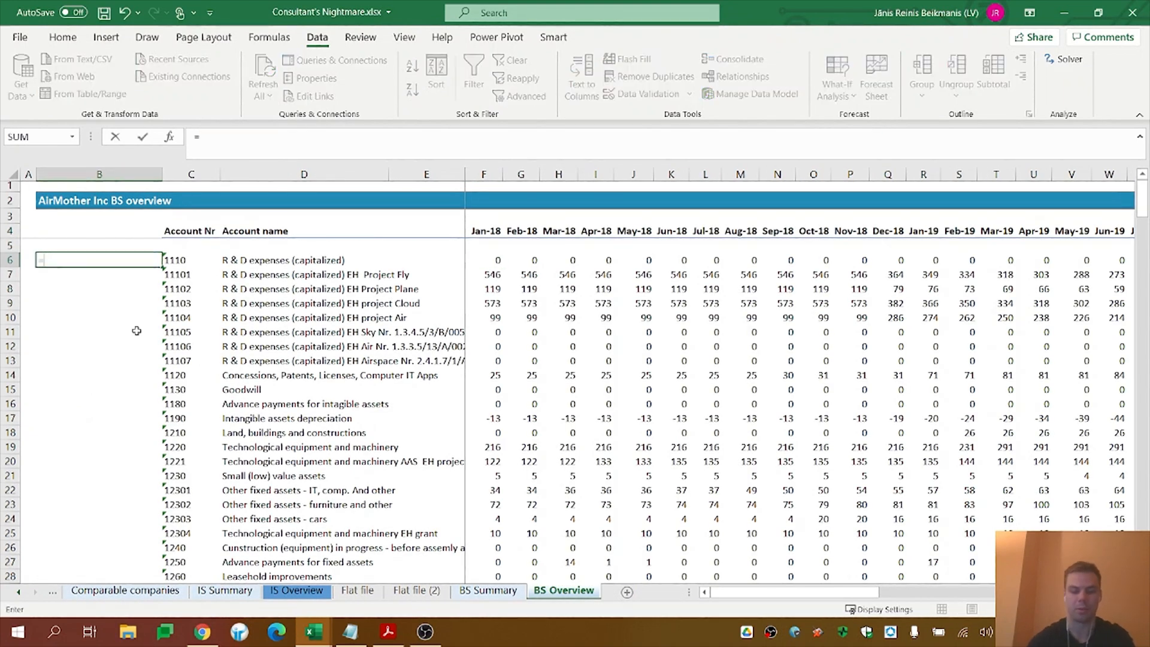
text(index()
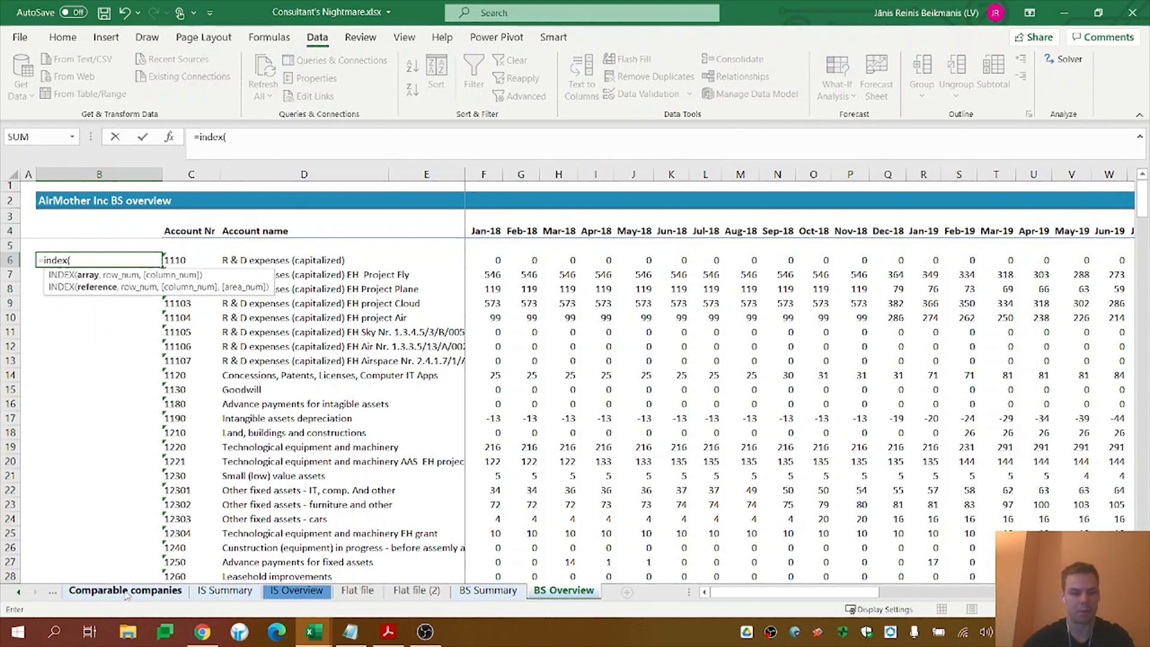
click(18, 592)
click(100, 590)
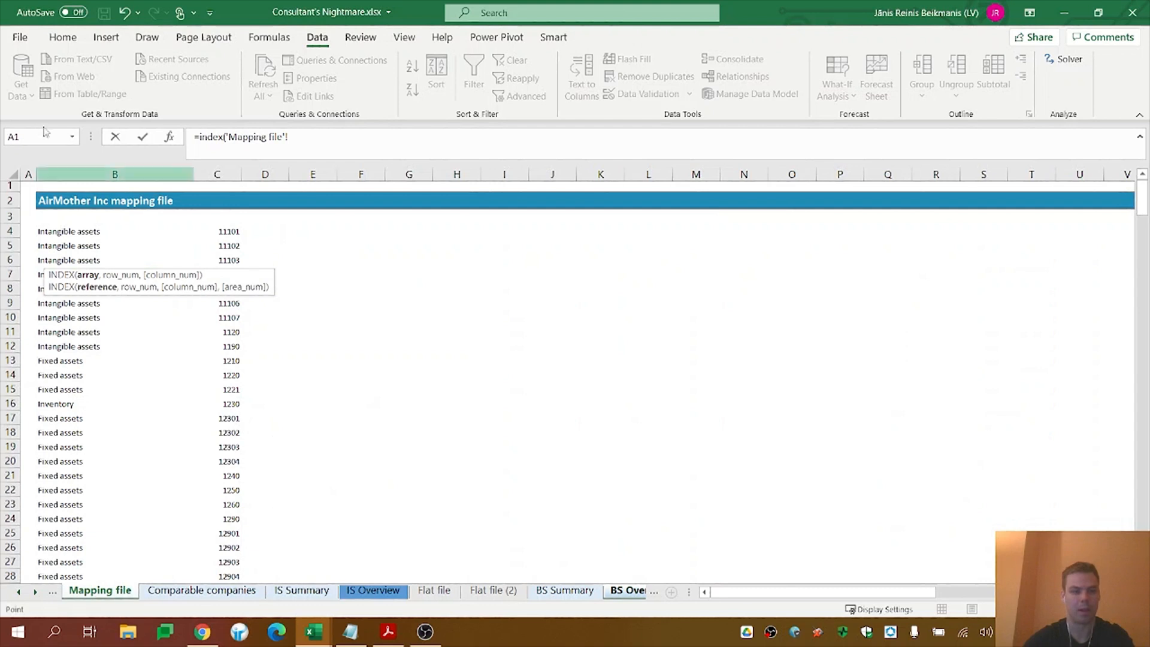
click(105, 231)
key(ctrl+shift+Down)
key(F4)
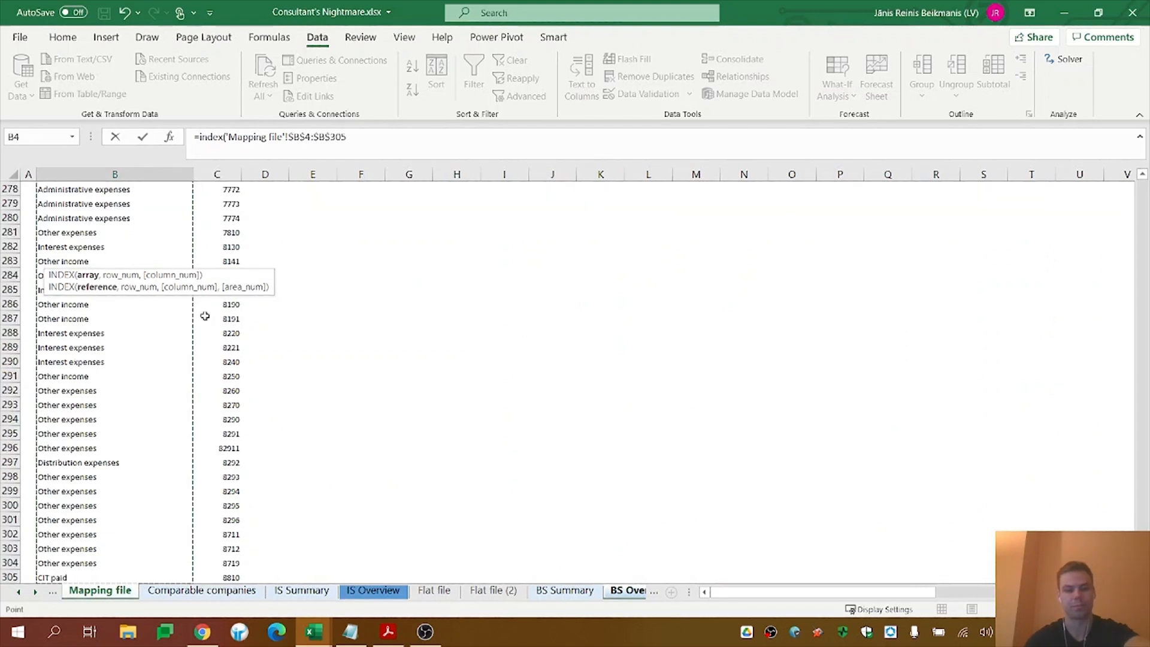
text(,)
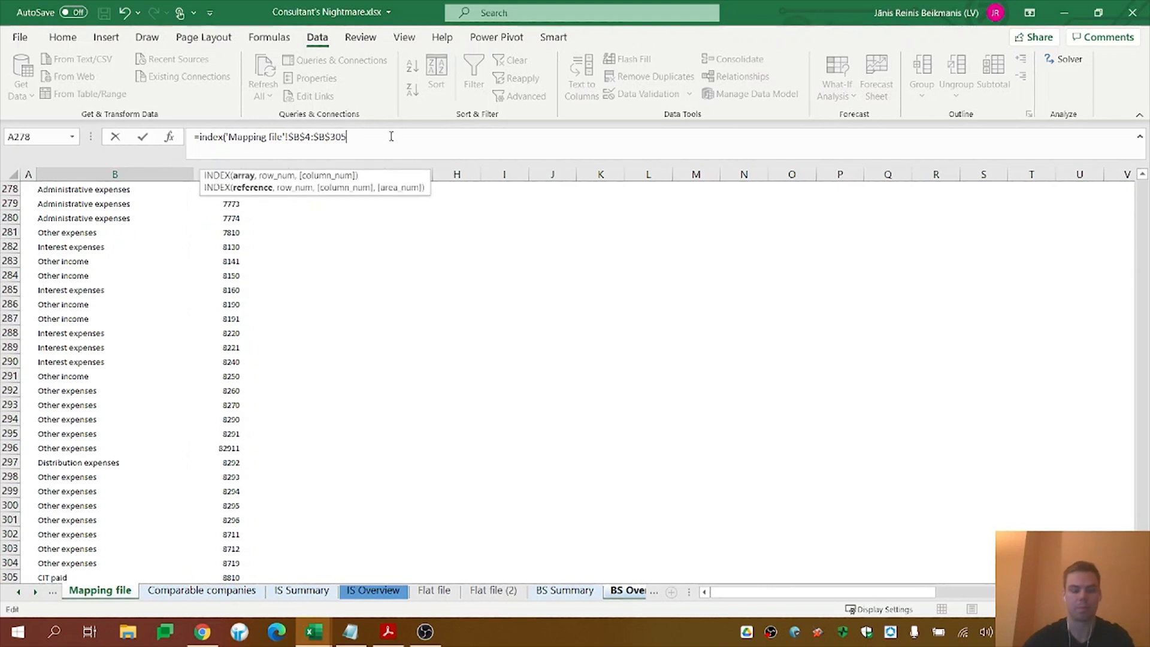
Add a MATCH function as the row argument of the INDEX formula, with account number cell C6 of BS Overview as lookup value
text(match()
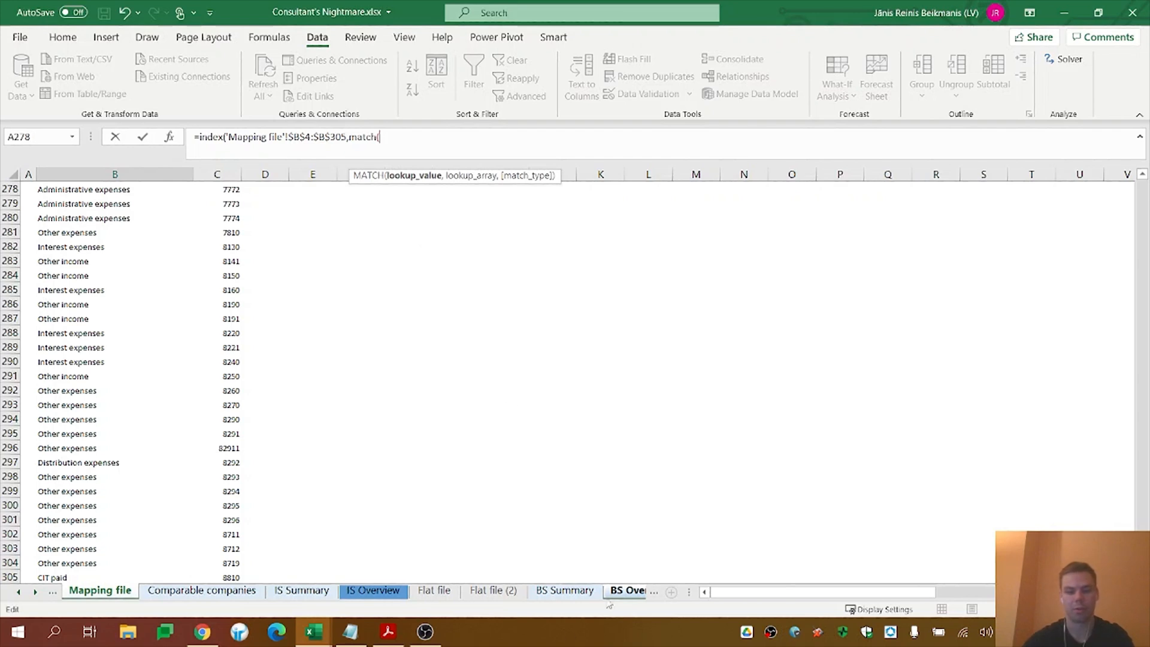
click(629, 591)
click(185, 246)
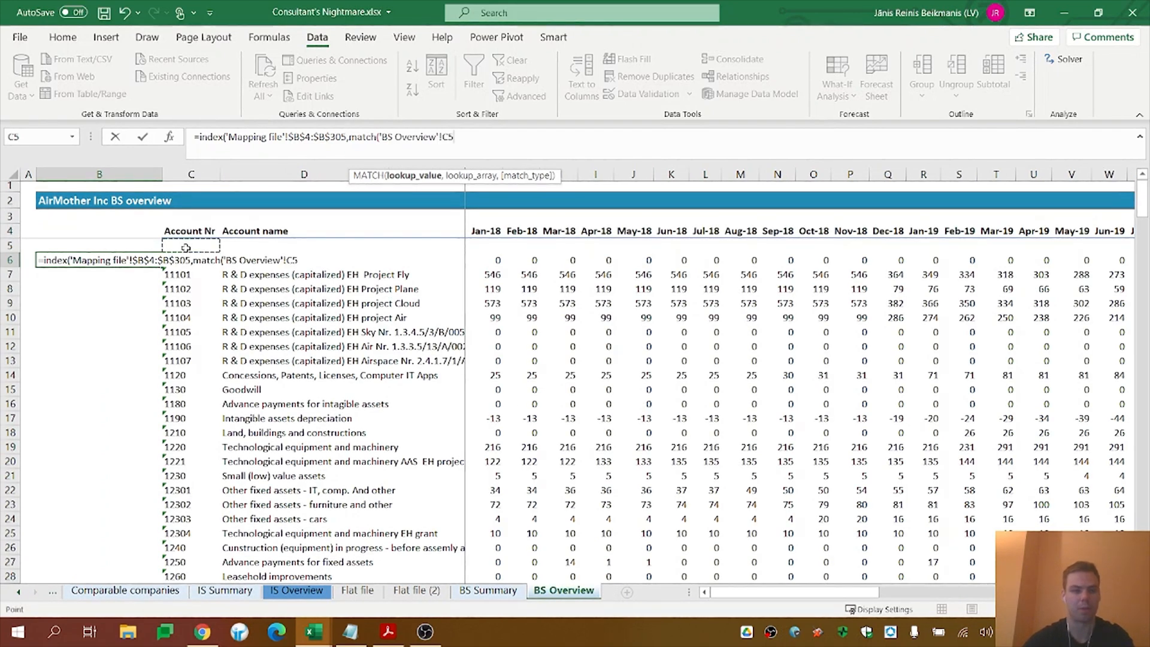
click(193, 254)
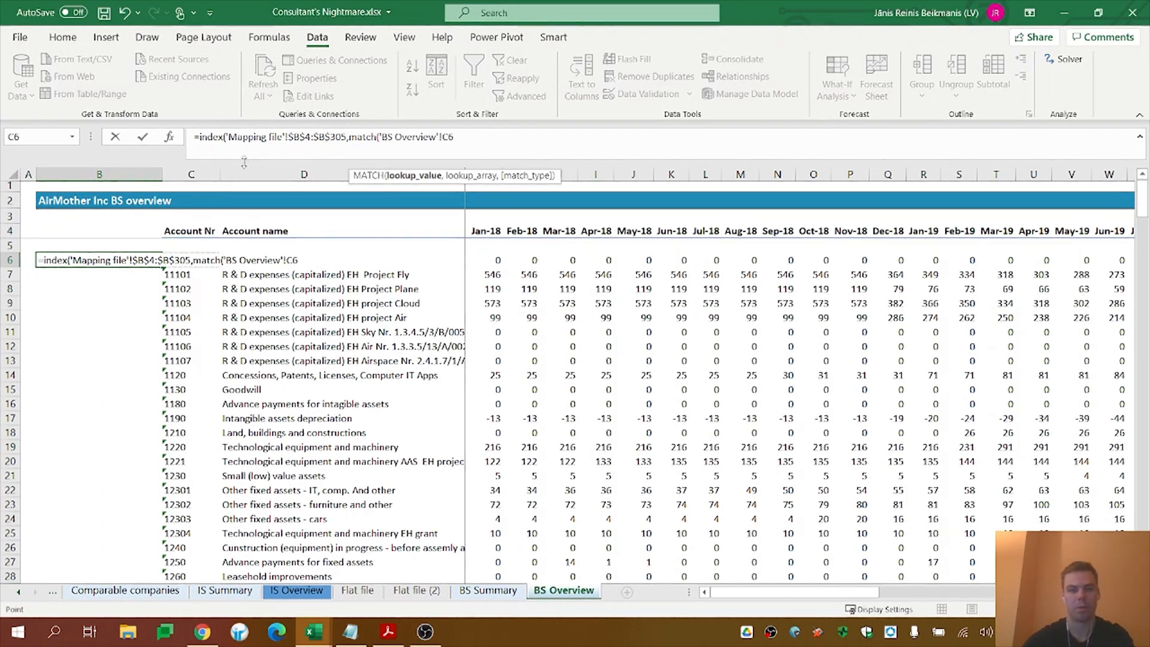
text(,)
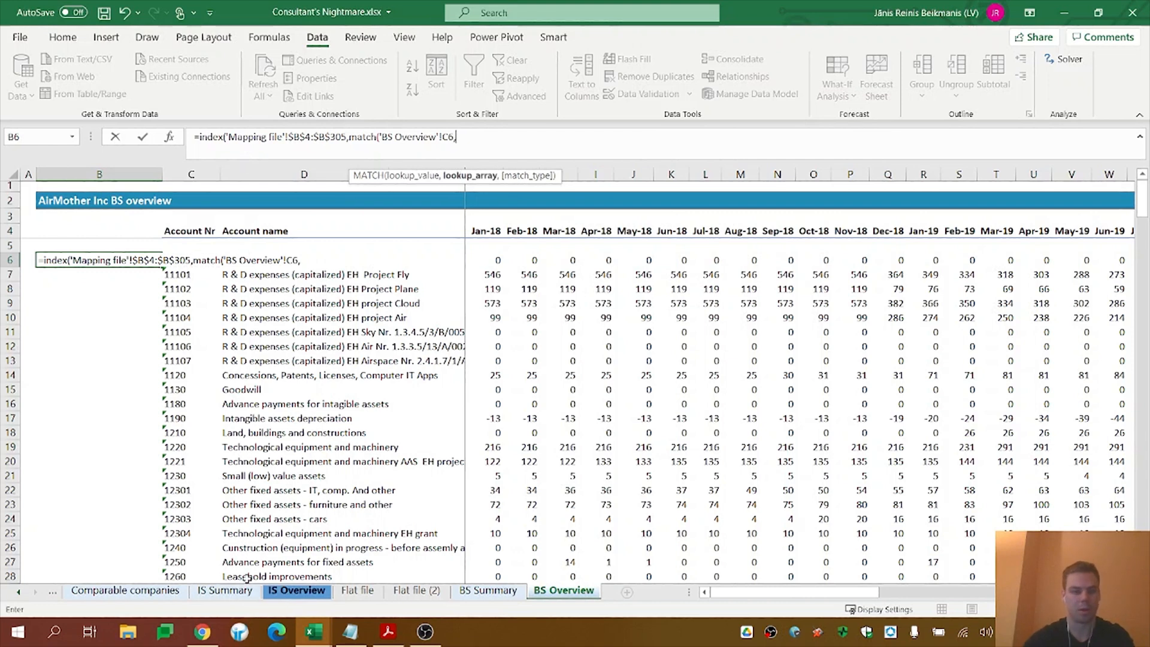
Complete the B6 formula with the anchored lookup array 'Mapping file'!$C$4:$C$305 and match type 0
click(20, 592)
click(84, 590)
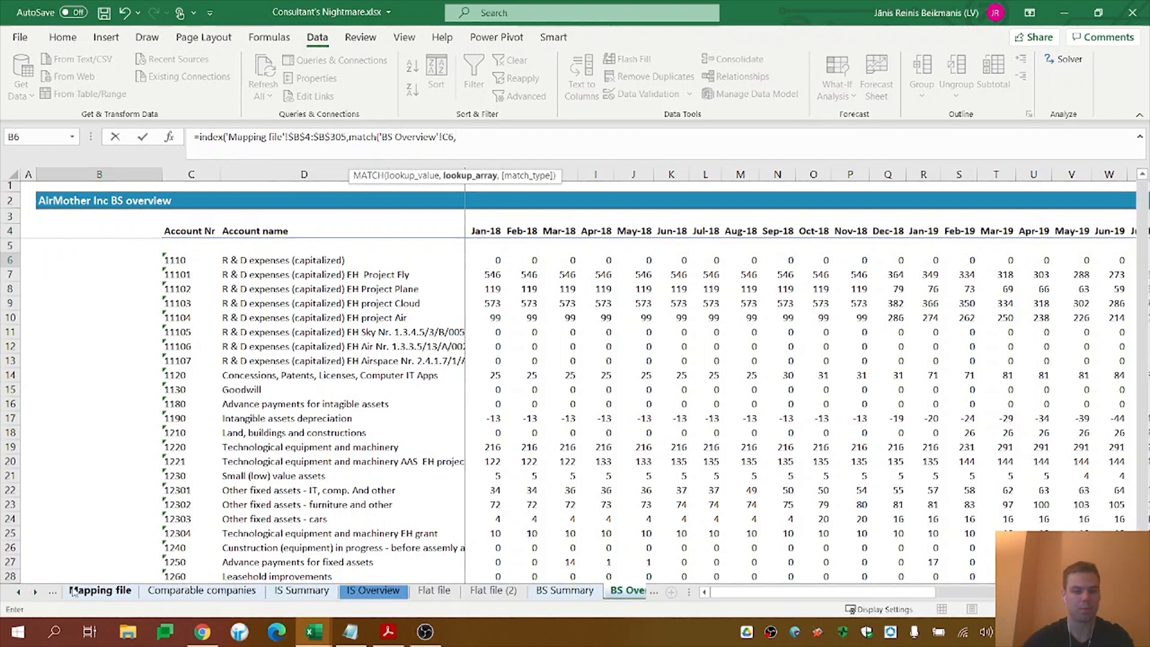
click(233, 577)
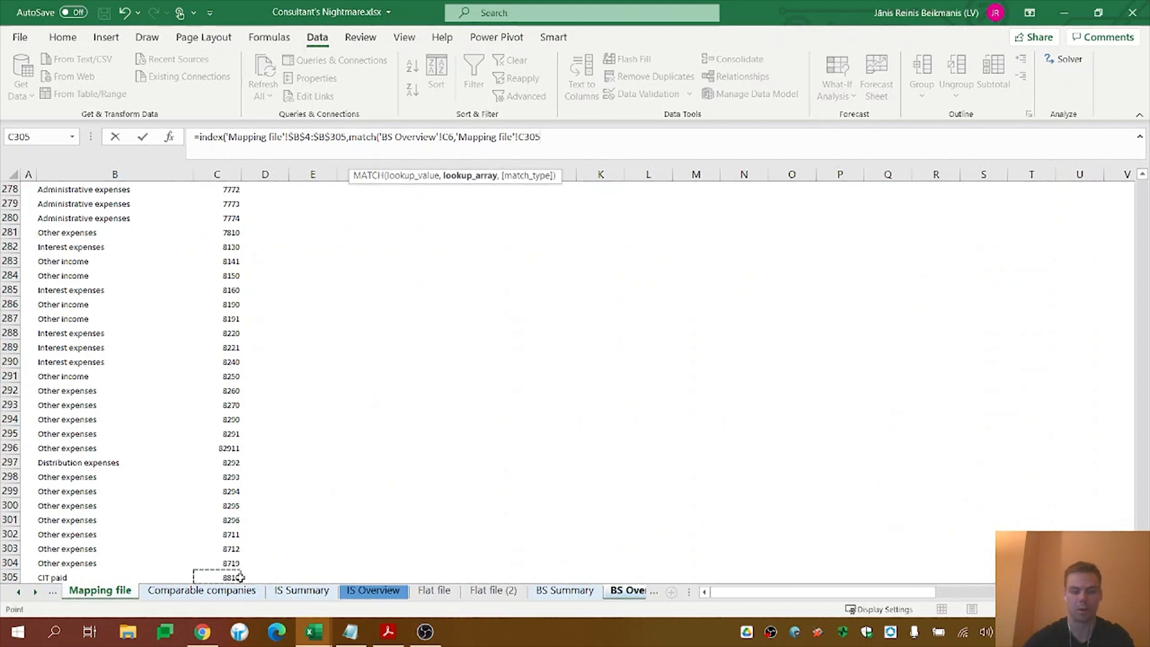
key(ctrl+shift+Up)
key(F4)
text(,0)))
key(Return)
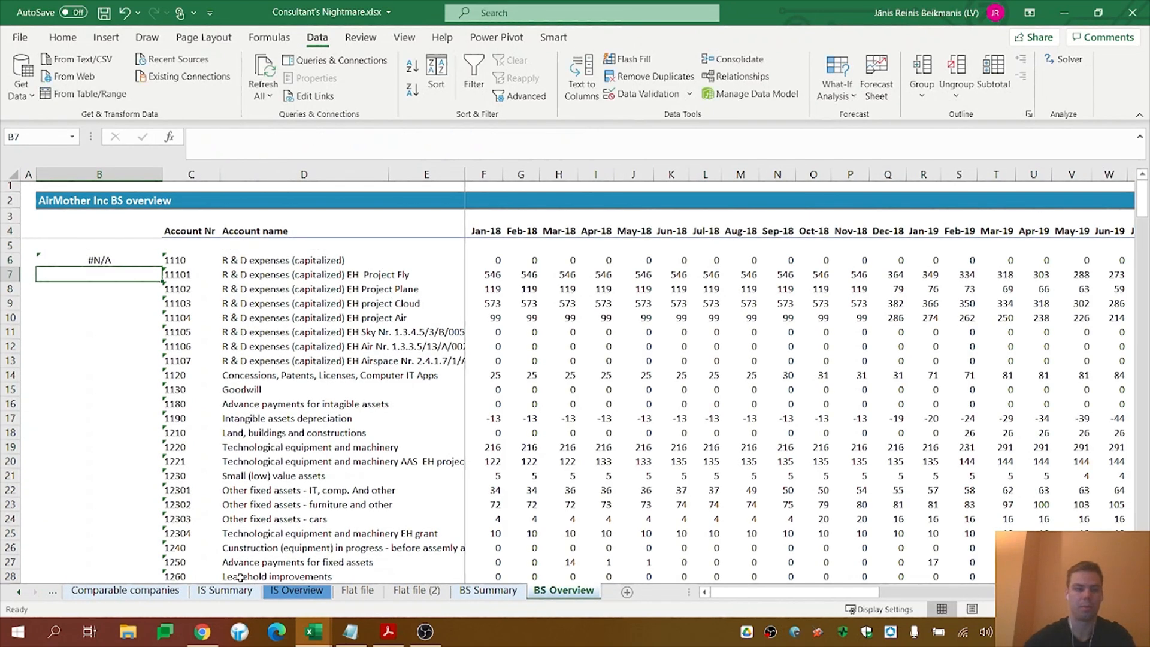
Fill the B6 category formula down to B10 and inspect the filled formulas and the account numbers they look up
click(132, 259)
drag(163, 267, 161, 324)
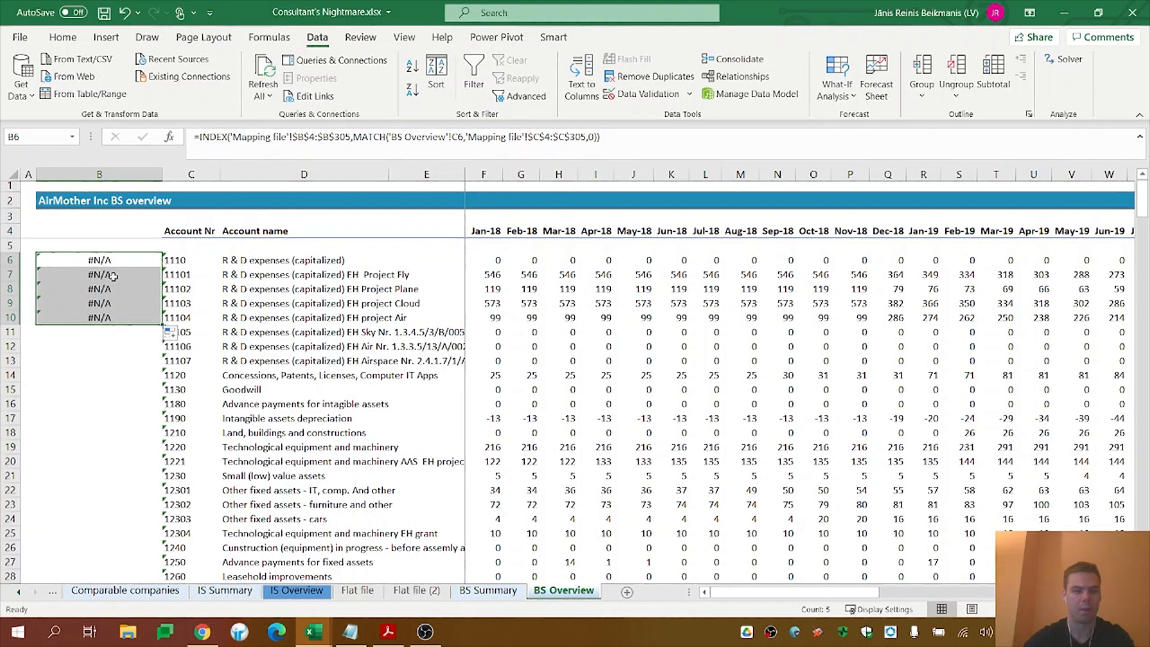
click(114, 276)
click(121, 299)
click(127, 291)
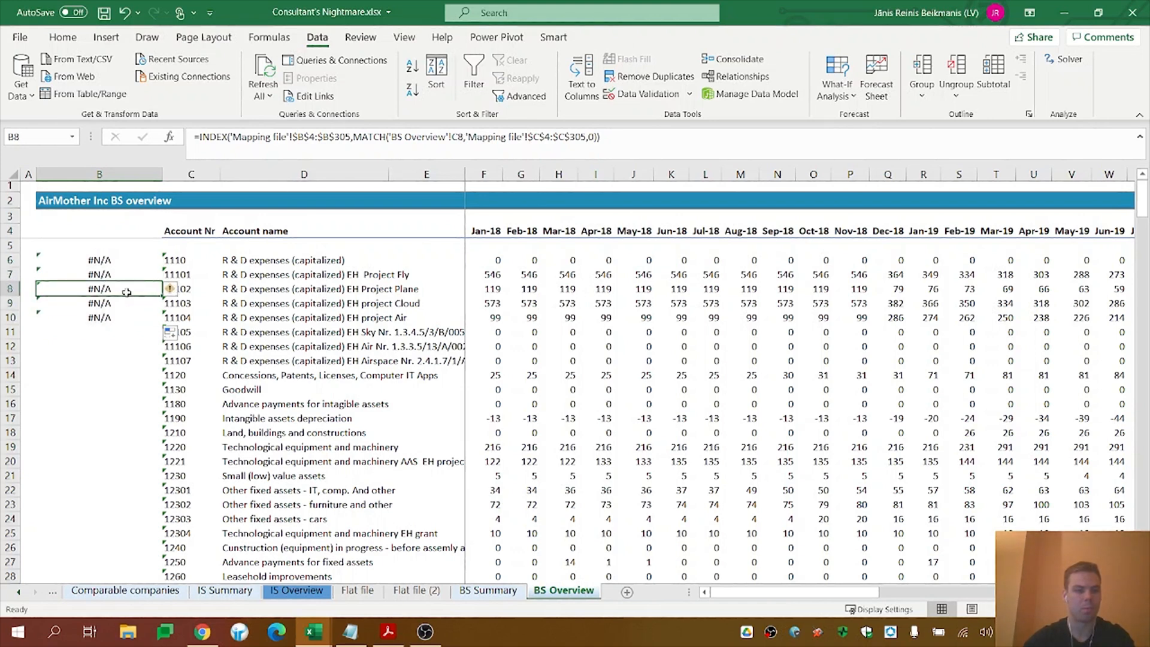
click(120, 257)
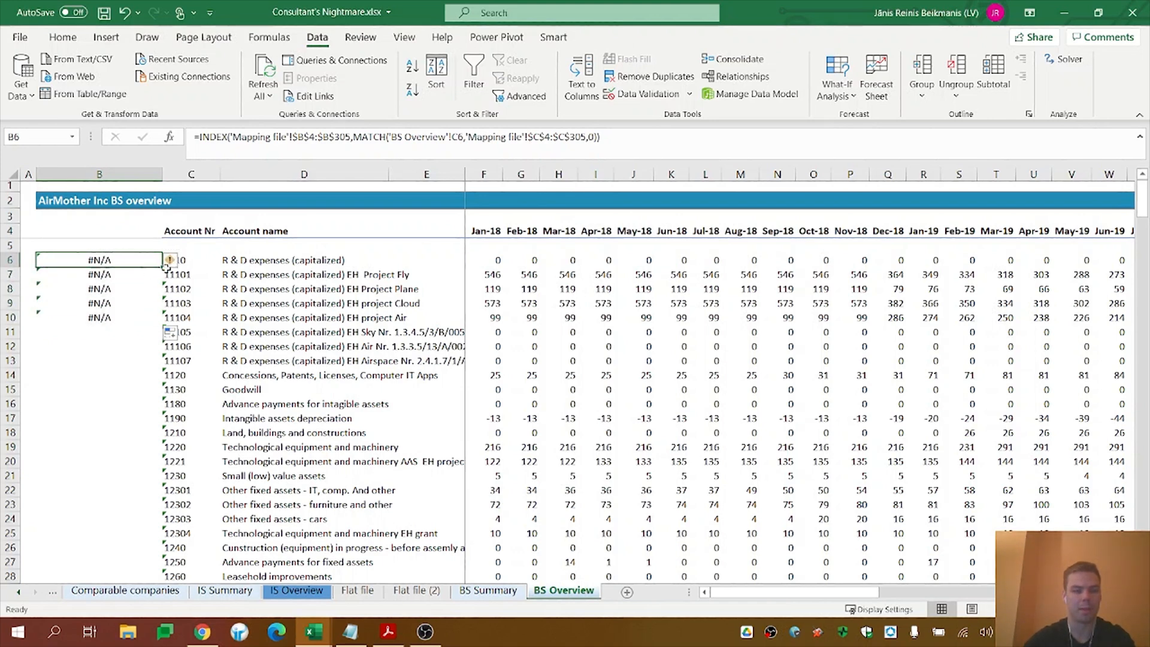
click(192, 262)
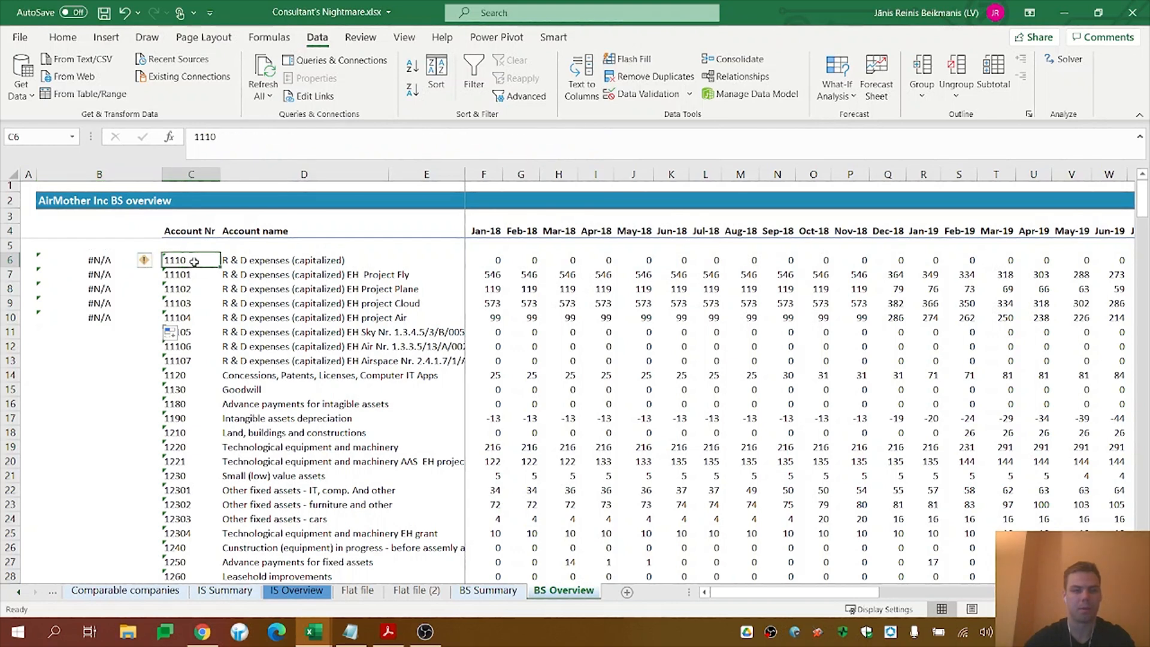
drag(198, 260, 198, 290)
Format the account numbers in C4:C305 of the Mapping file sheet as Text
click(19, 592)
click(20, 591)
click(153, 592)
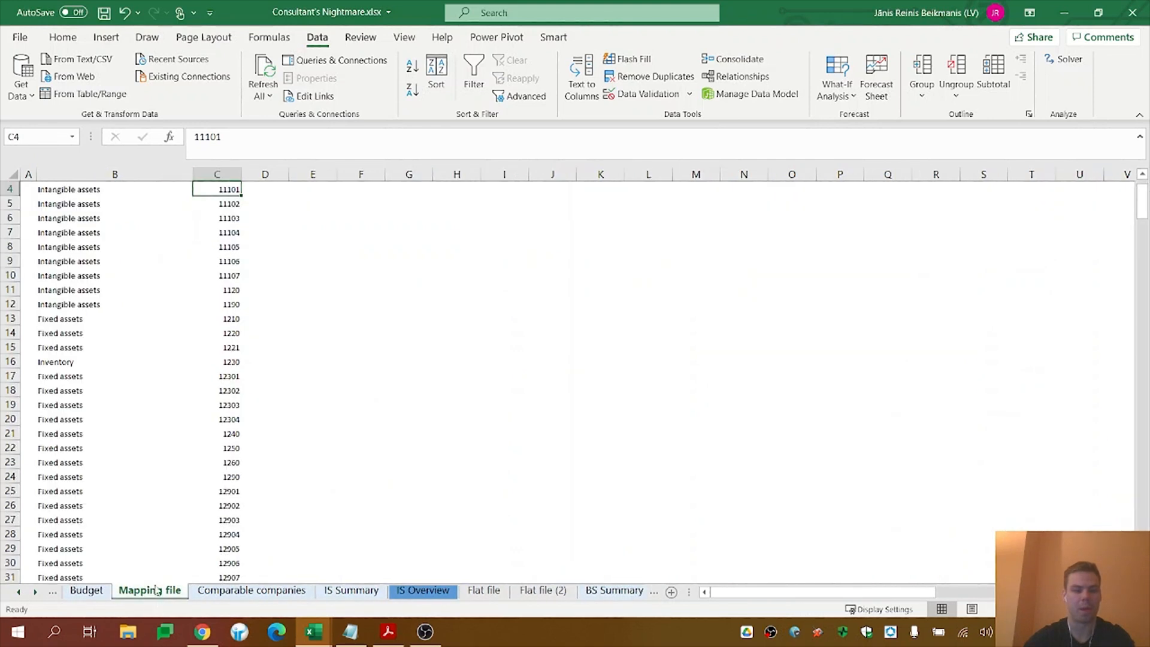
click(63, 37)
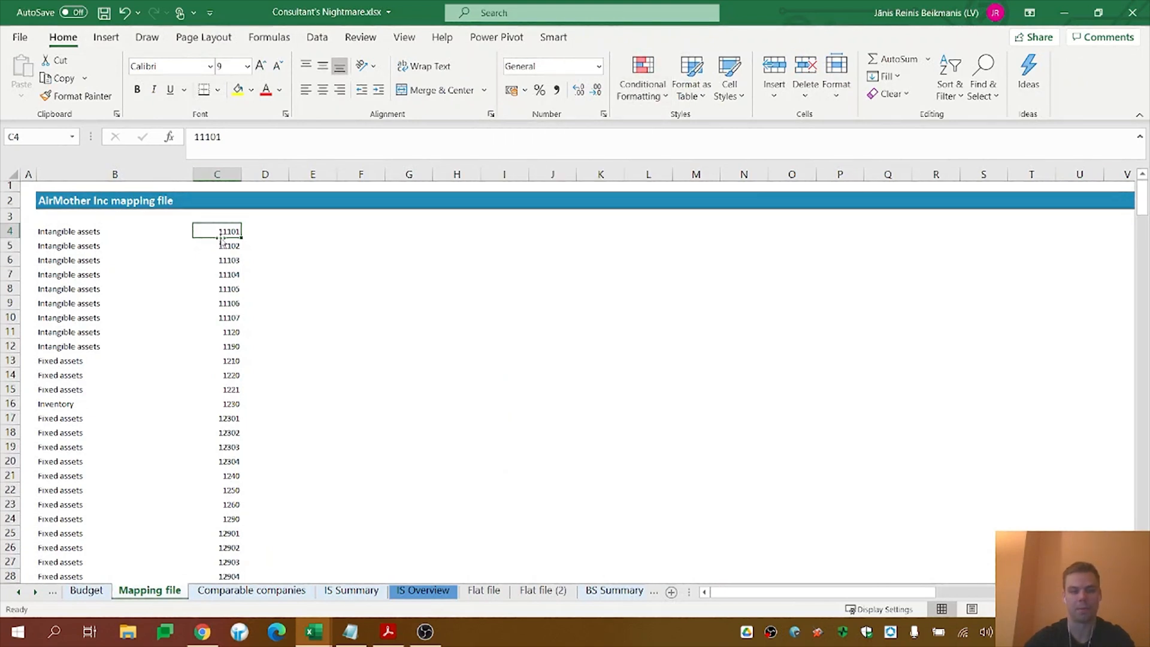
key(ctrl+shift+Down)
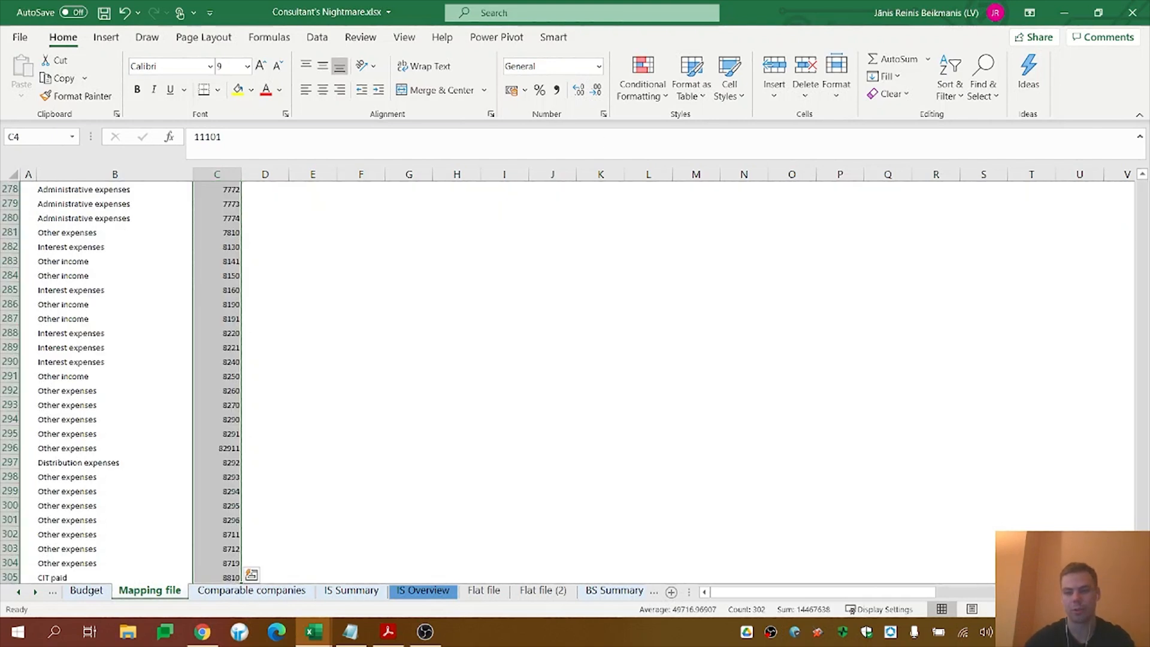
drag(1142, 550, 1142, 192)
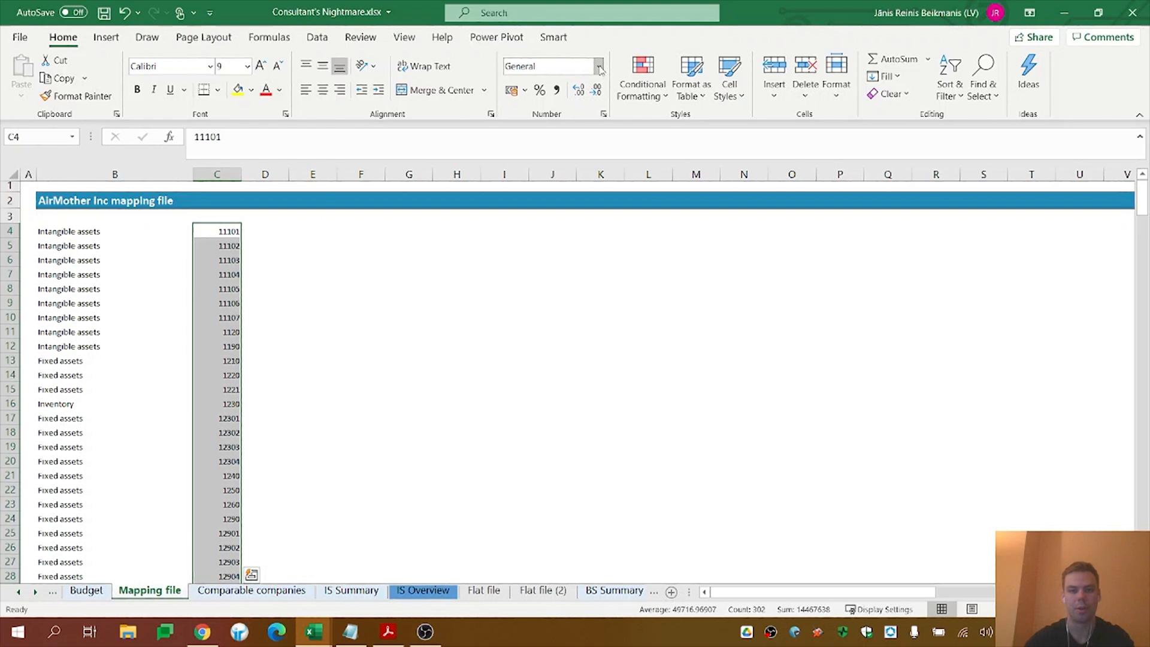
click(599, 67)
scroll(584, 420, down, 1)
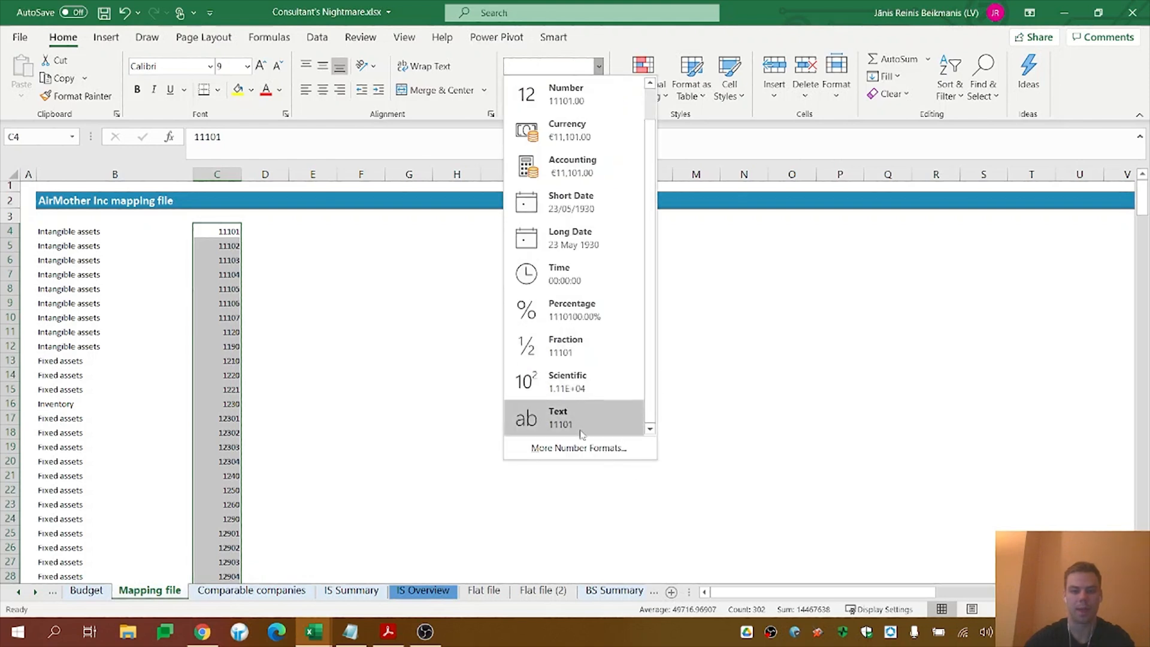
click(579, 418)
click(215, 233)
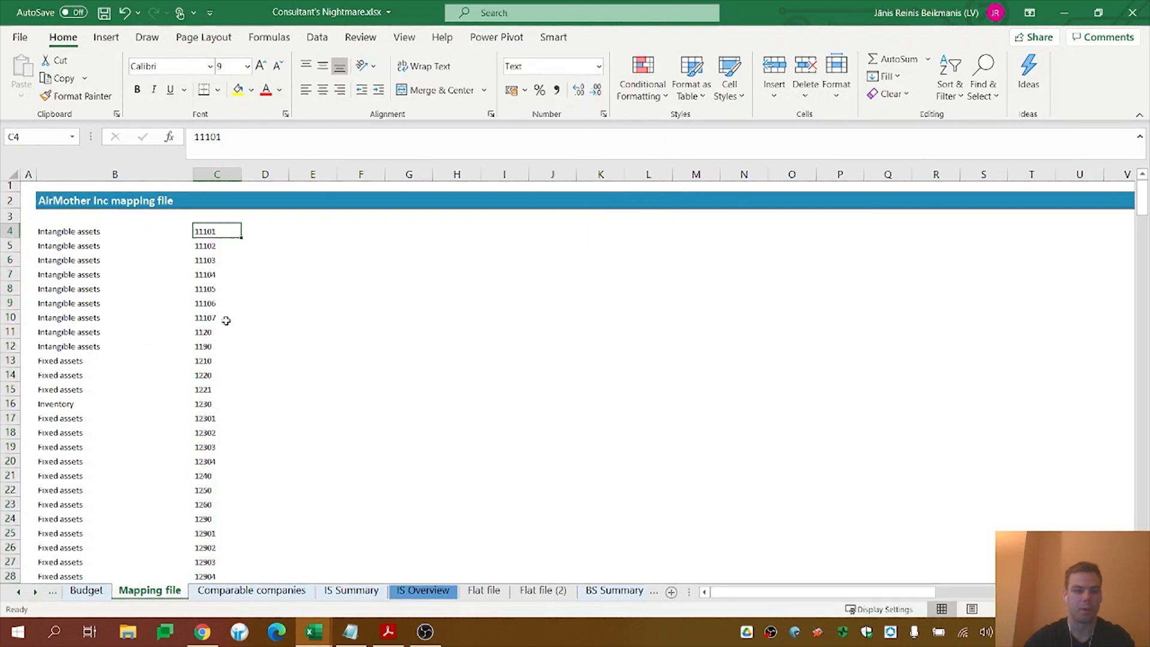
scroll(217, 318, down, 10)
scroll(217, 318, up, 10)
Check the category lookups in B7 and B9 of BS Overview and the number format of the first Mapping file account numbers
click(36, 591)
click(36, 592)
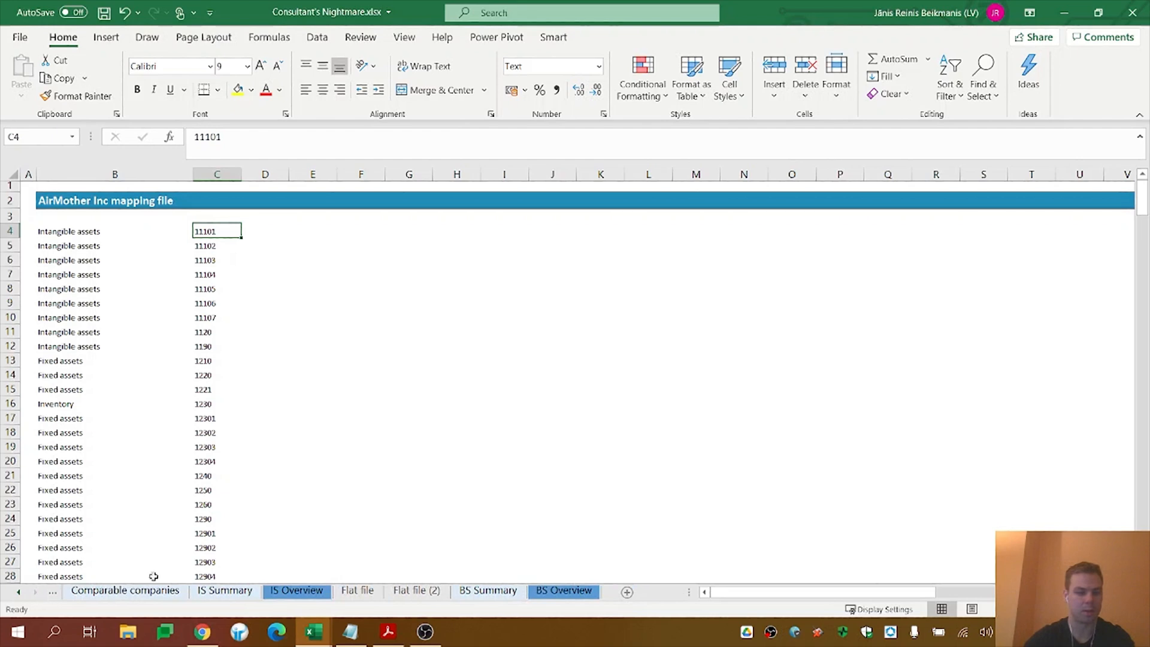
click(563, 590)
click(109, 302)
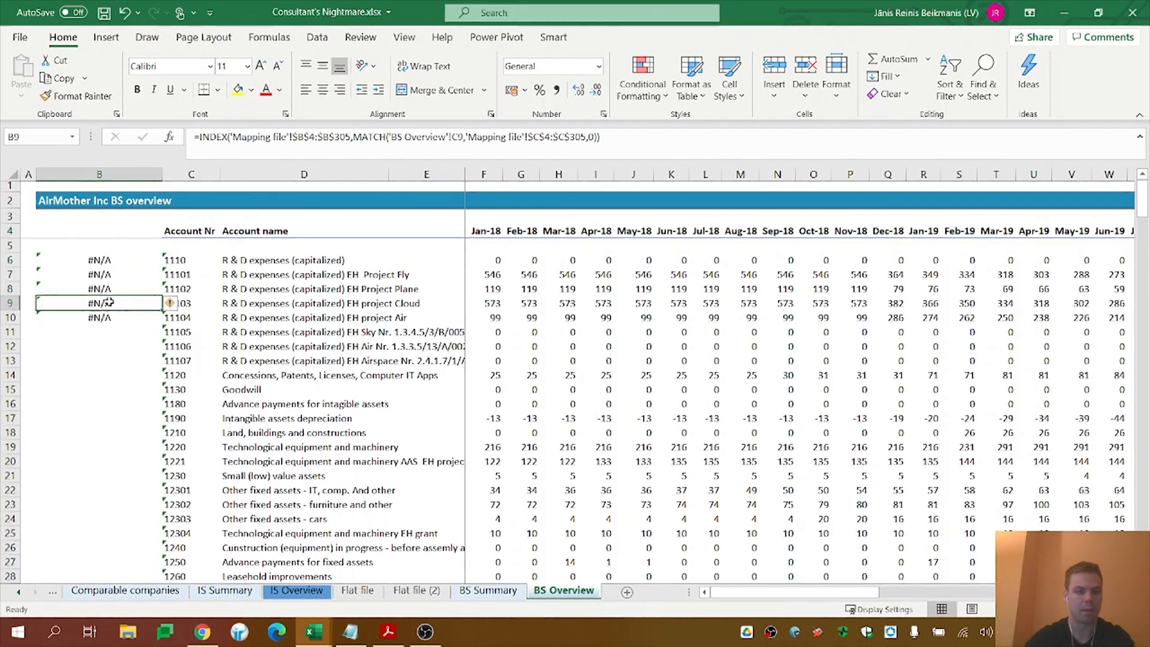
click(109, 274)
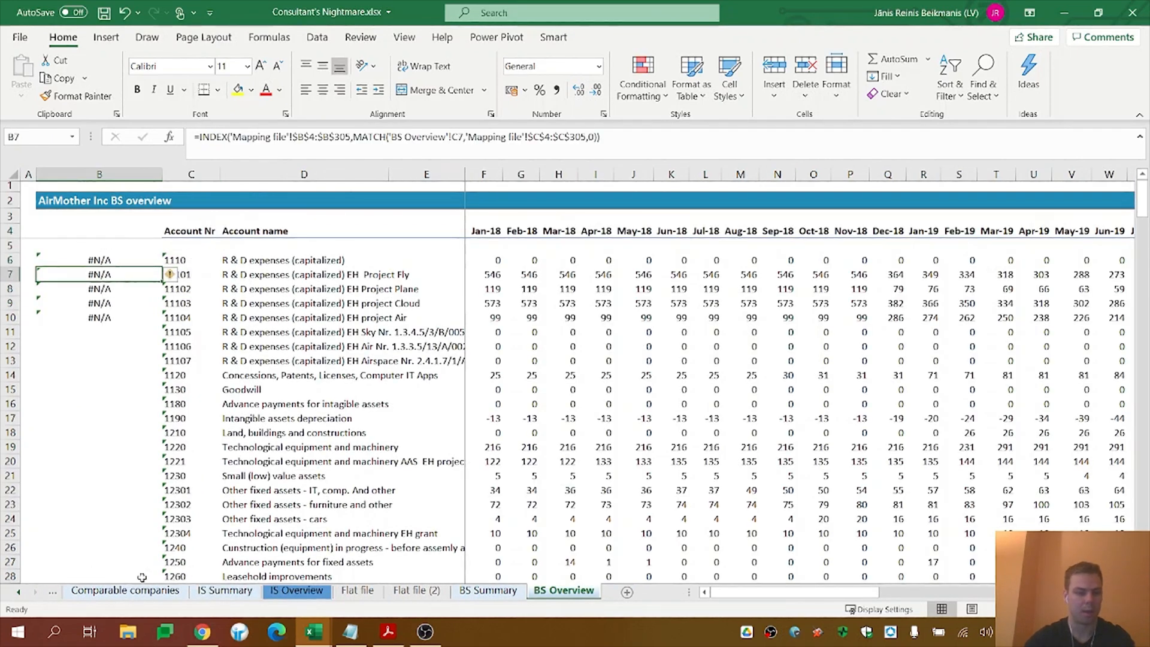
click(20, 593)
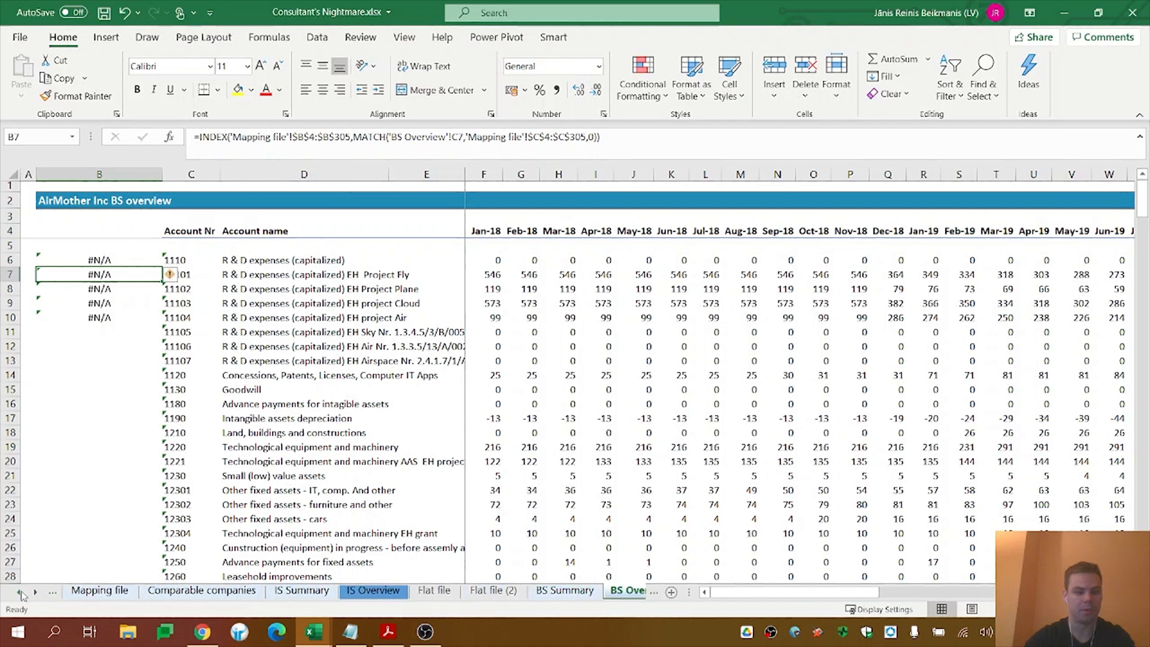
click(98, 592)
mouse_move(223, 232)
mouse_down()
mouse_move(215, 278)
mouse_move(216, 249)
mouse_up()
click(217, 247)
click(219, 232)
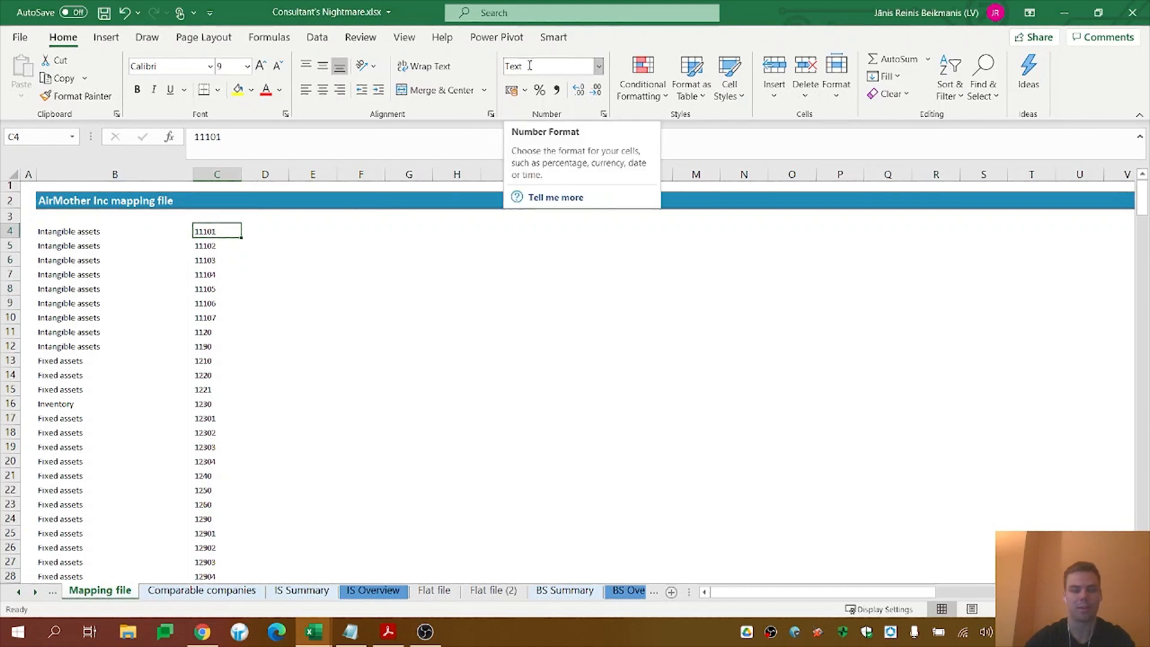
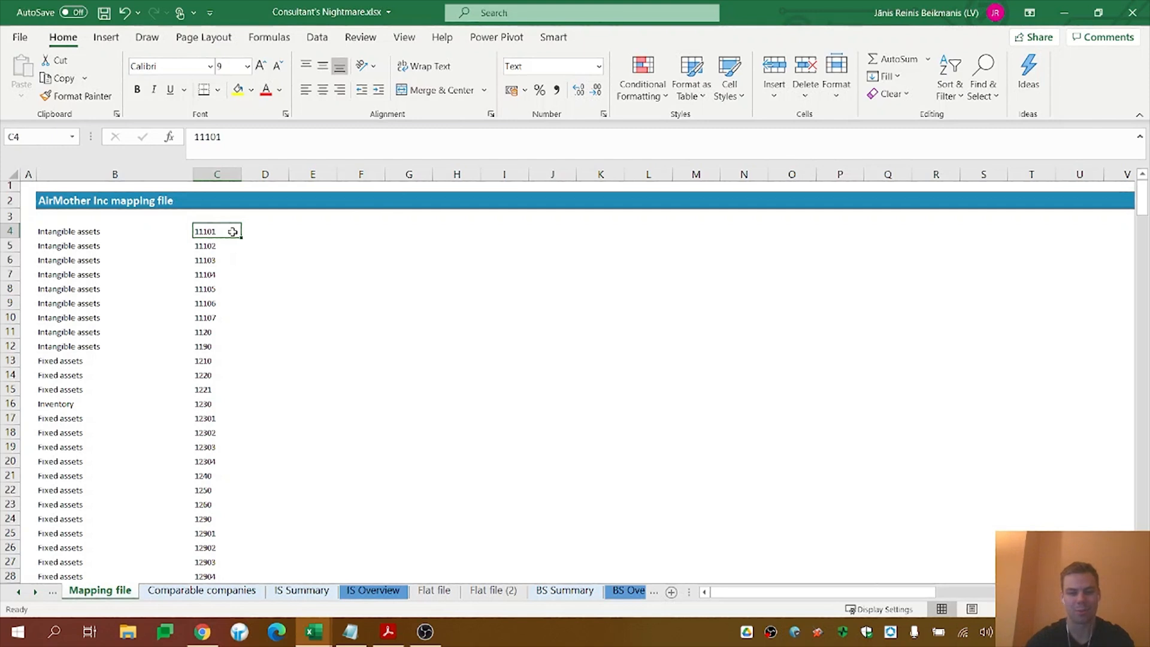
Copy the account numbers in C4:C305 of the Mapping file sheet and paste them into the blank Notepad document
key(ctrl+shift+Down)
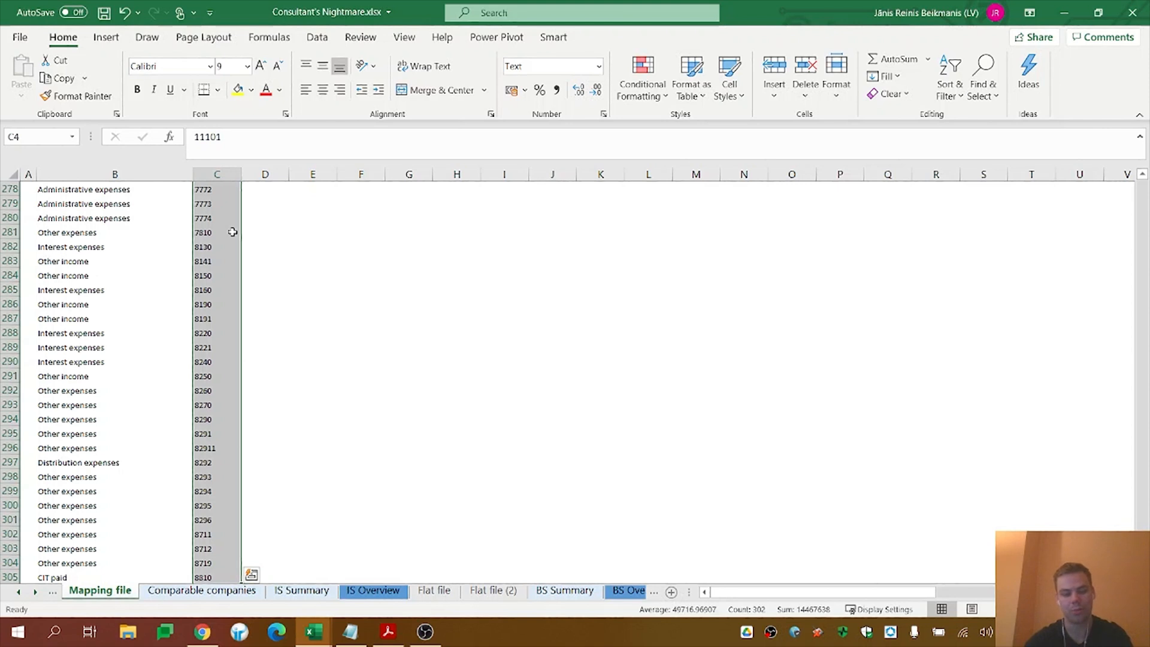
key(ctrl+c)
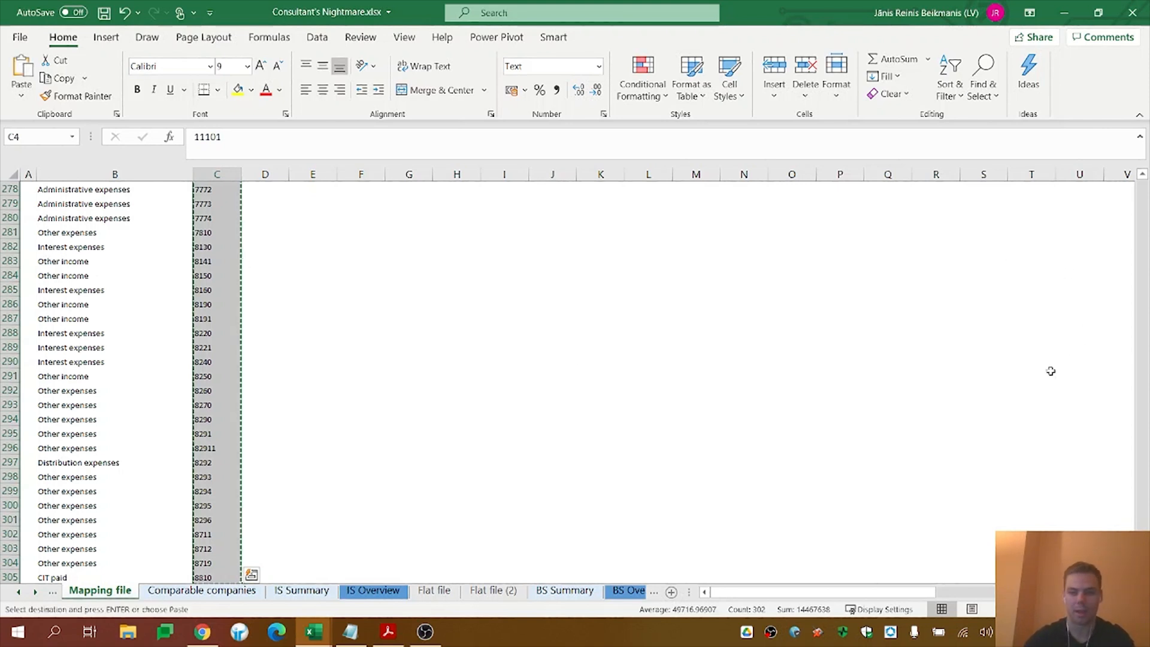
key(Up)
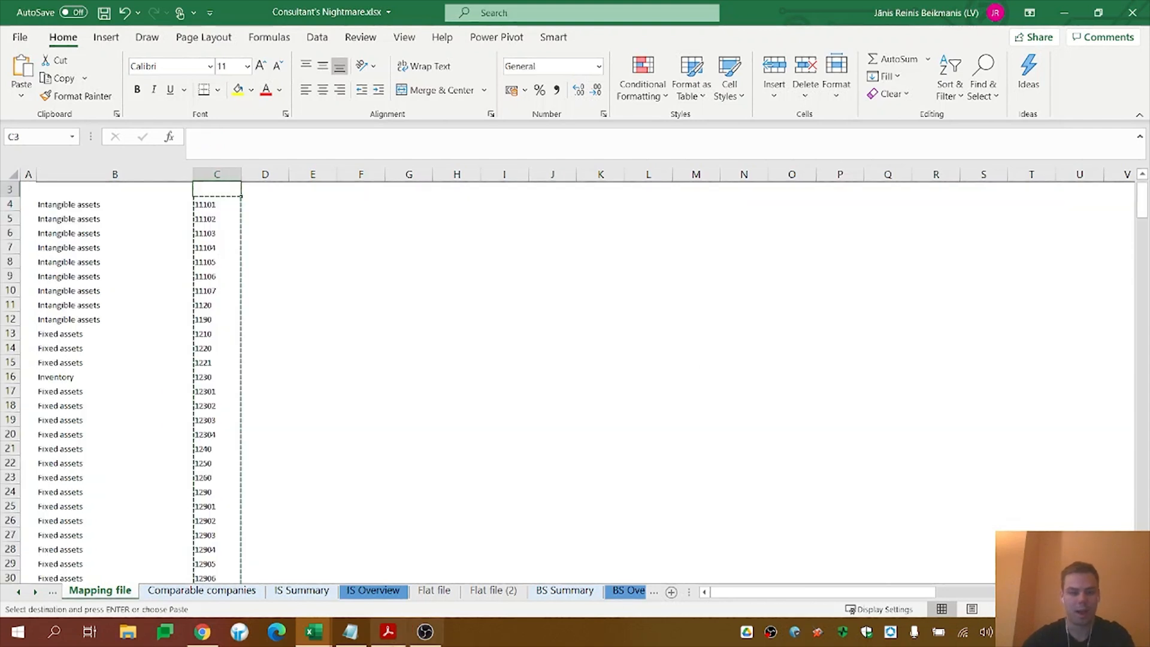
click(350, 631)
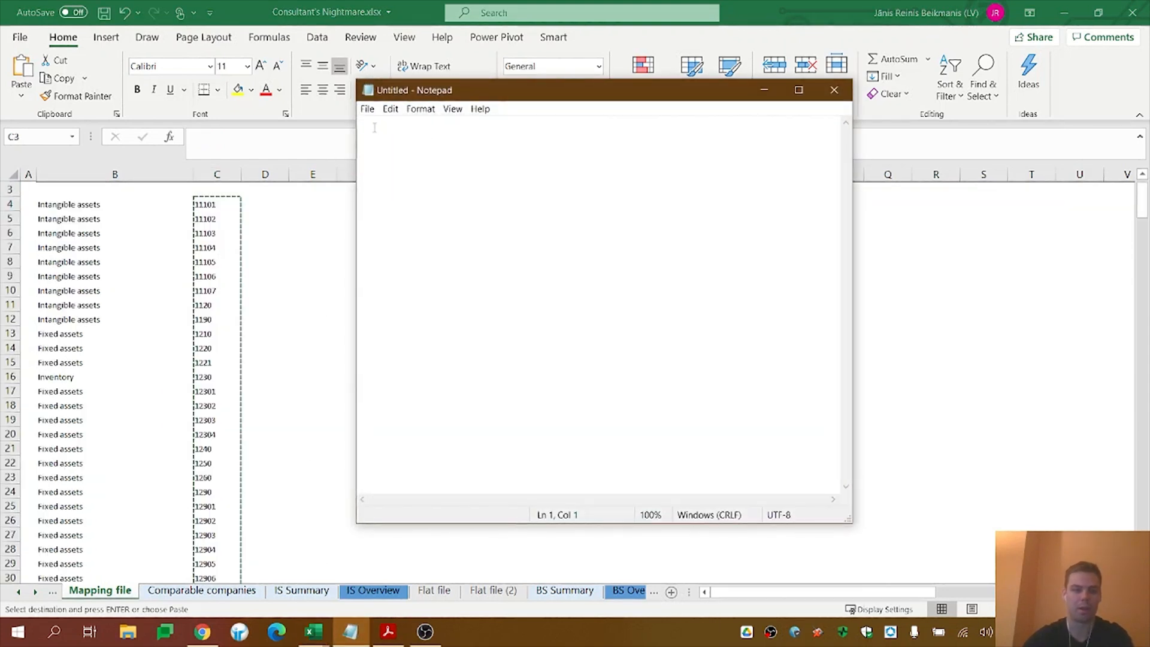
key(ctrl+v)
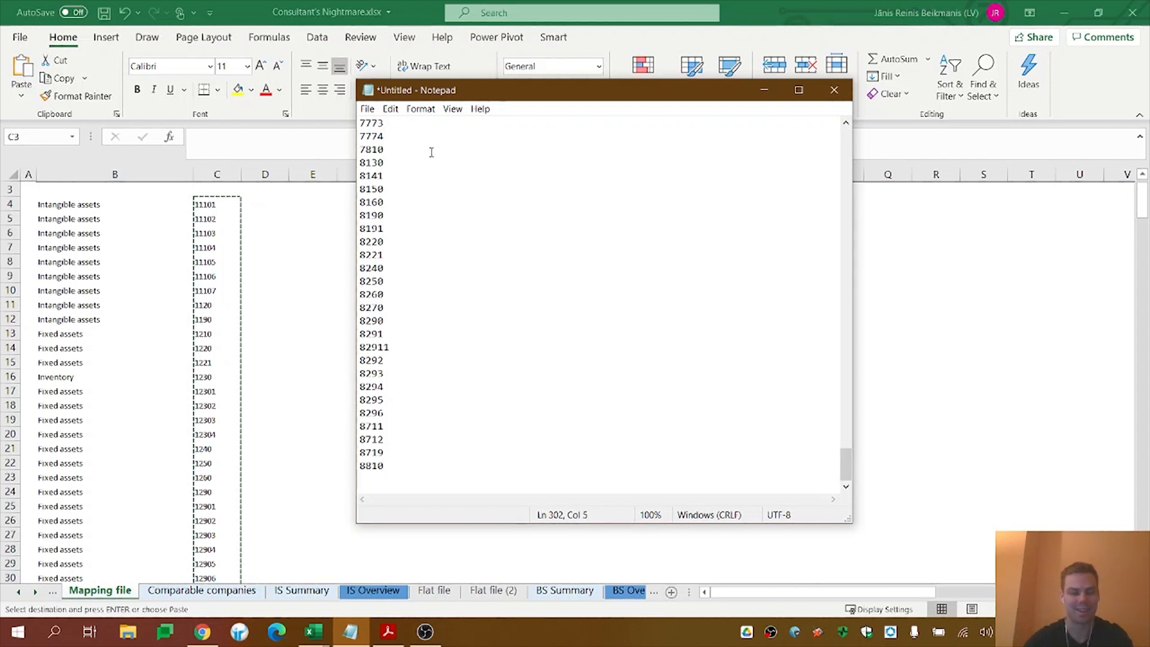
Copy the whole account number list from Notepad and paste it back into Excel's Mapping file sheet from C4 down
drag(387, 469, 328, 461)
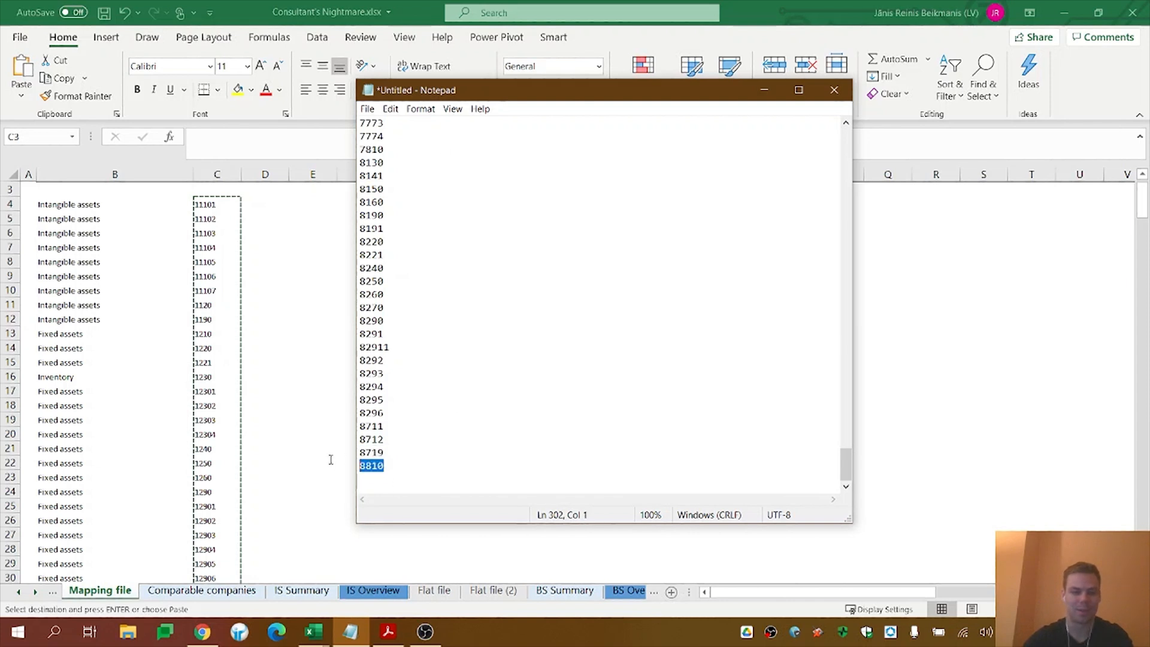
key(ctrl+a)
key(ctrl+c)
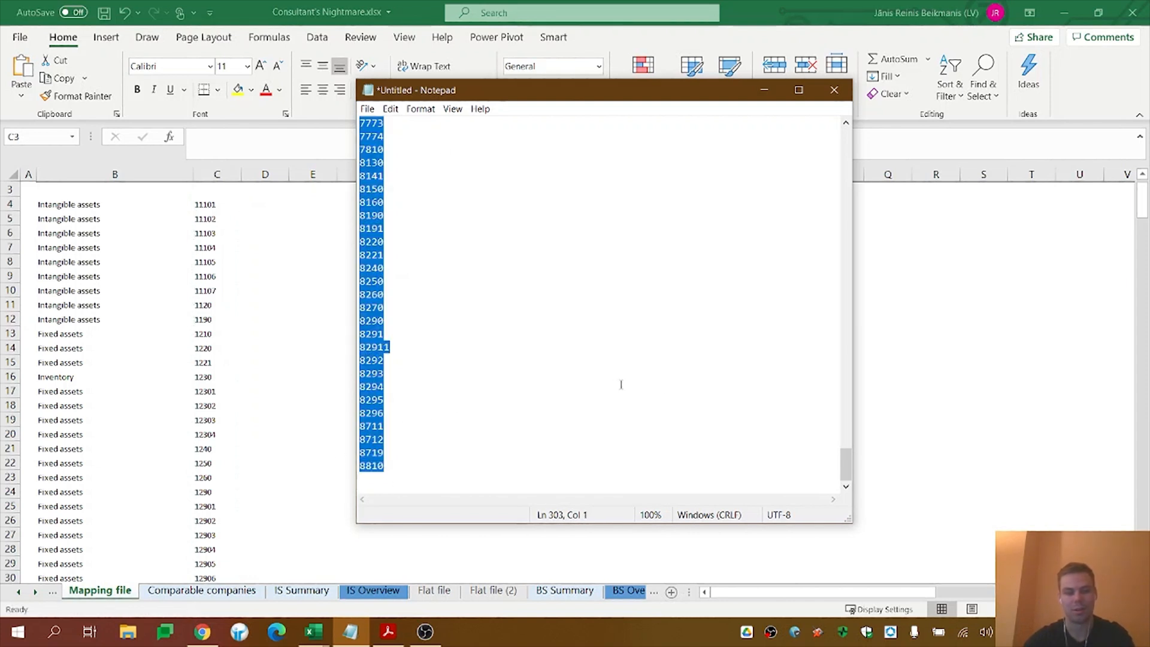
key(alt+Tab)
click(211, 205)
key(ctrl+v)
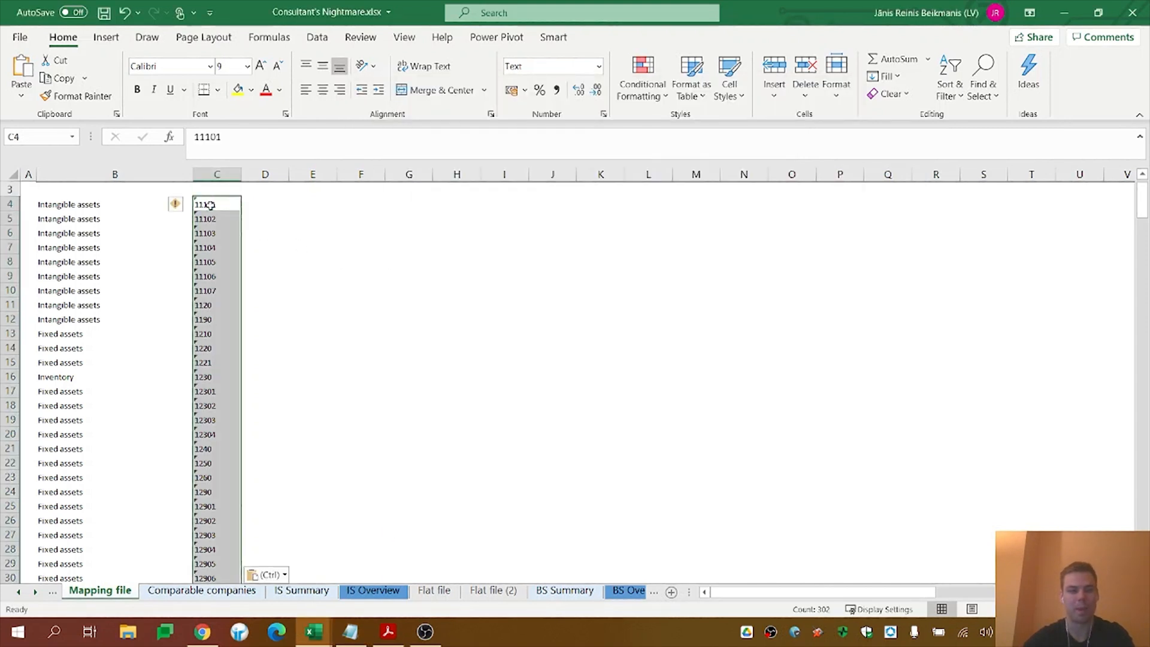
scroll(121, 257, up, 1)
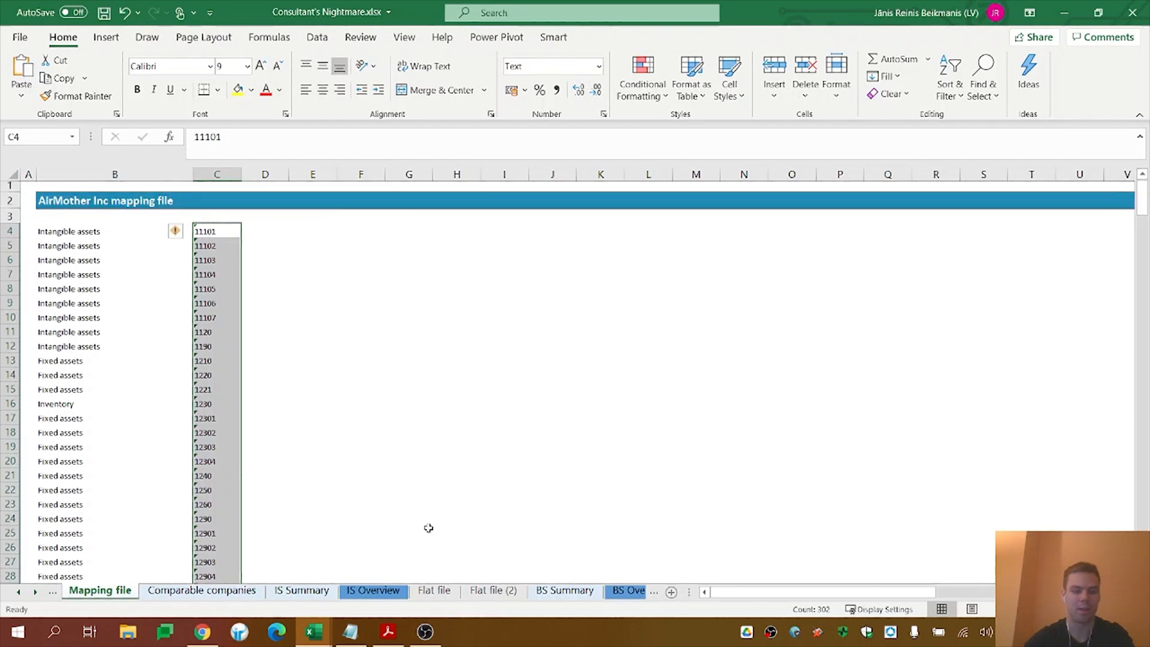
Check the category lookup results in B6:B10 on BS Overview
click(637, 592)
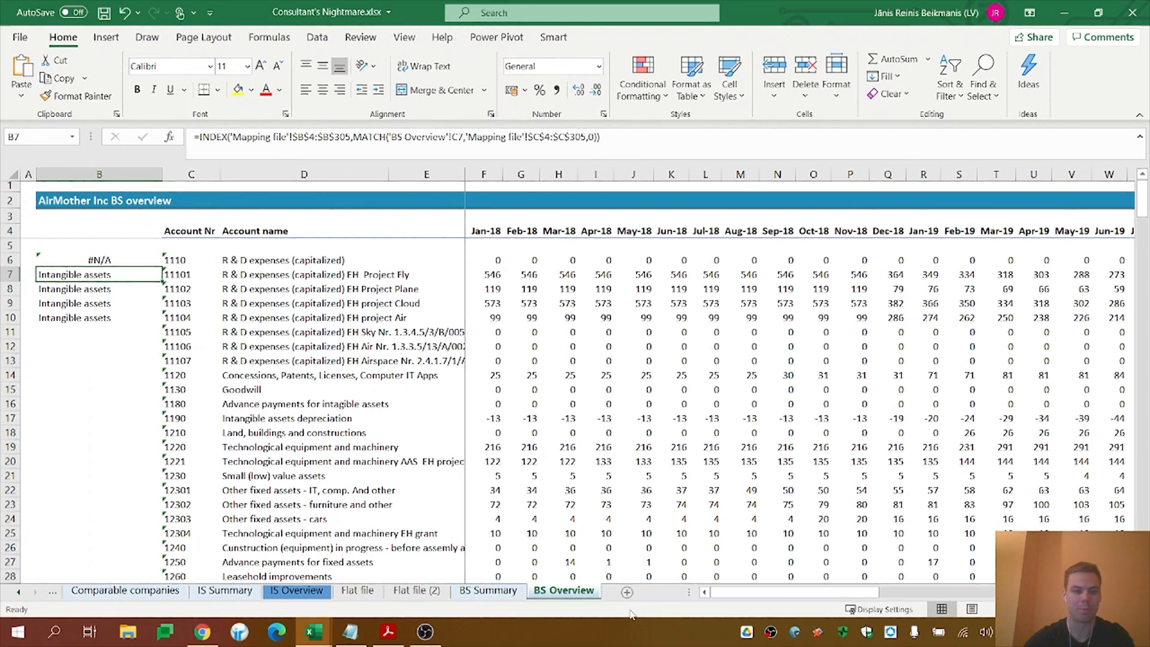
click(96, 293)
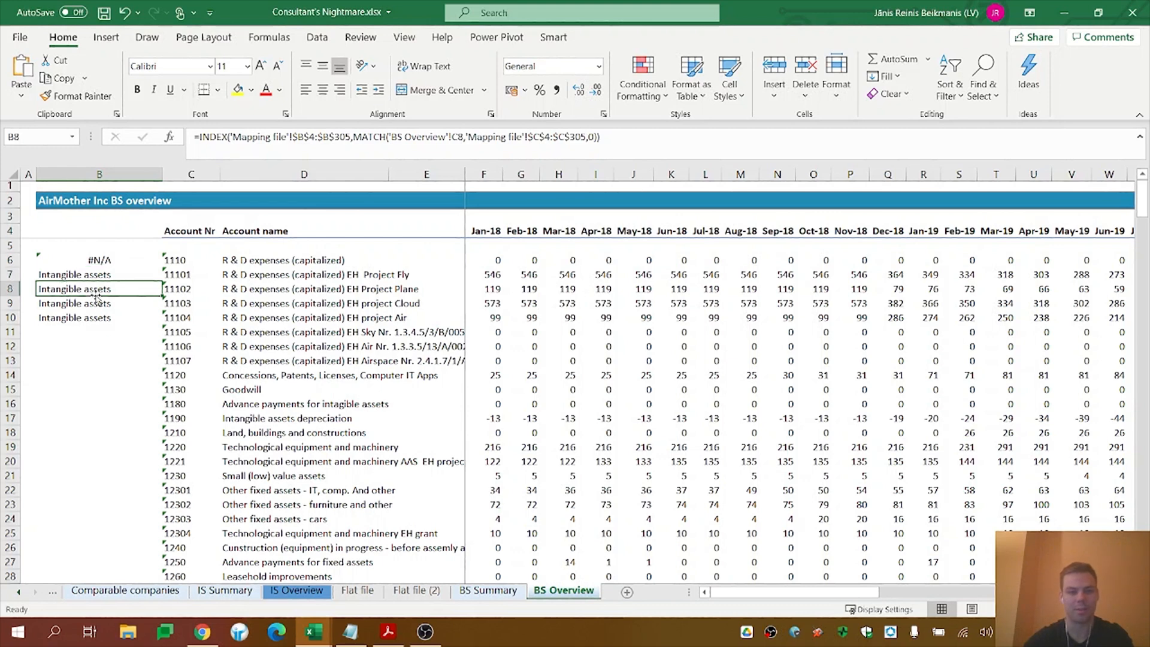
click(108, 318)
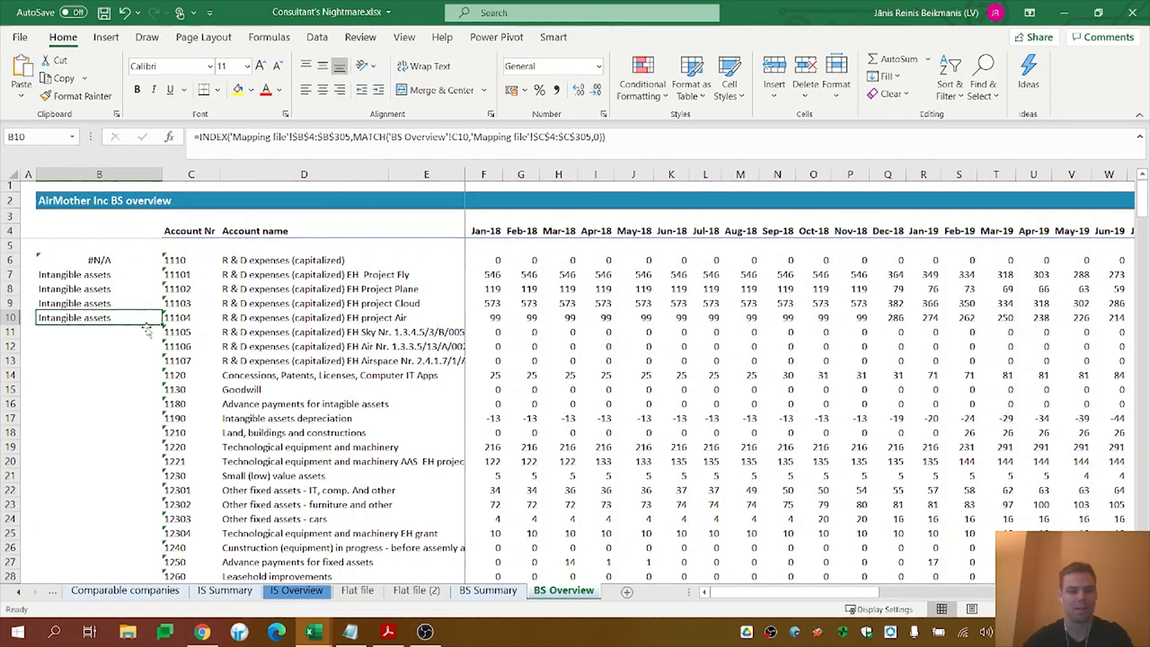
Fill the category lookup formula from B10 down to B251 on BS Overview and check the lookups near the bottom
drag(162, 325, 150, 569)
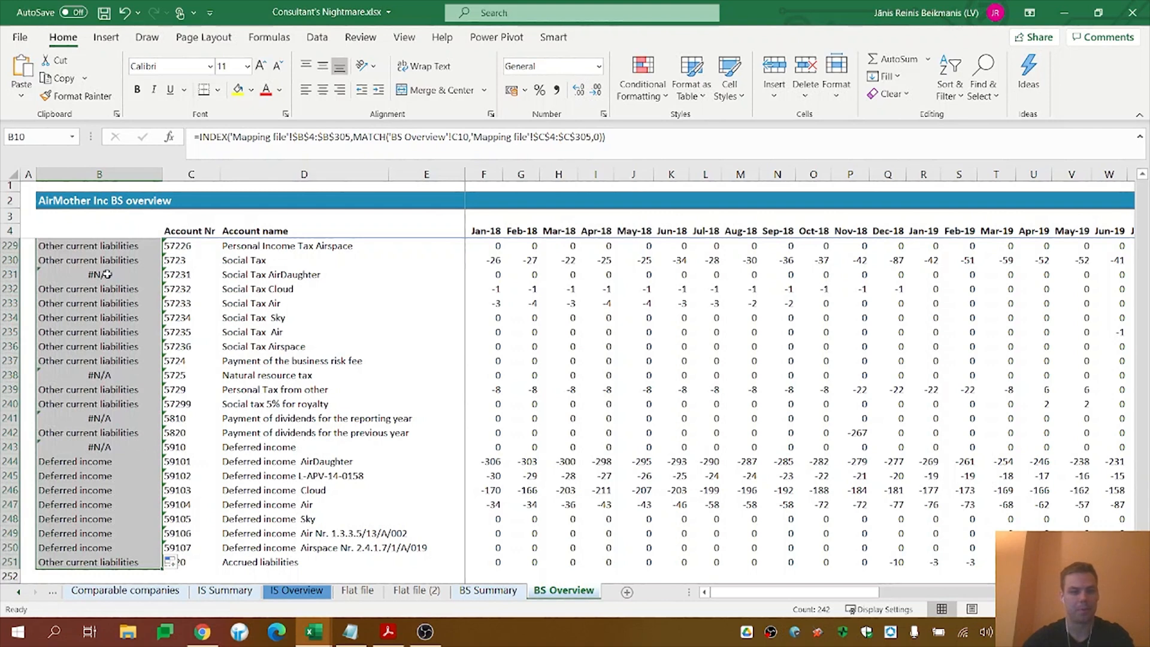
click(112, 449)
scroll(116, 486, down, 2)
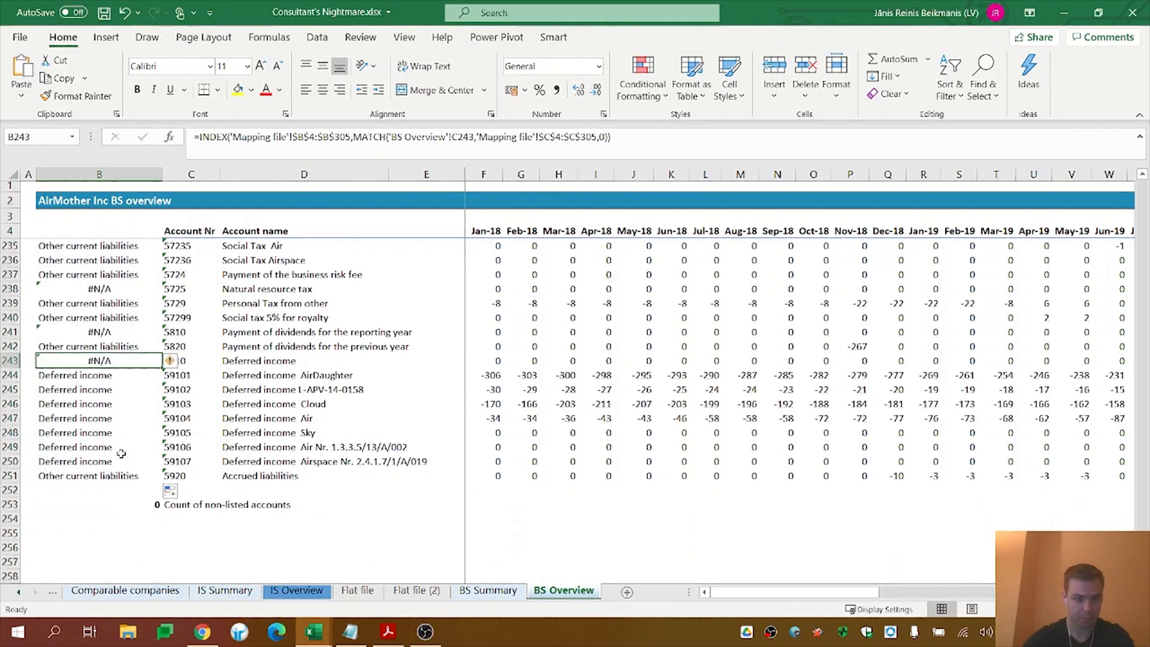
click(101, 419)
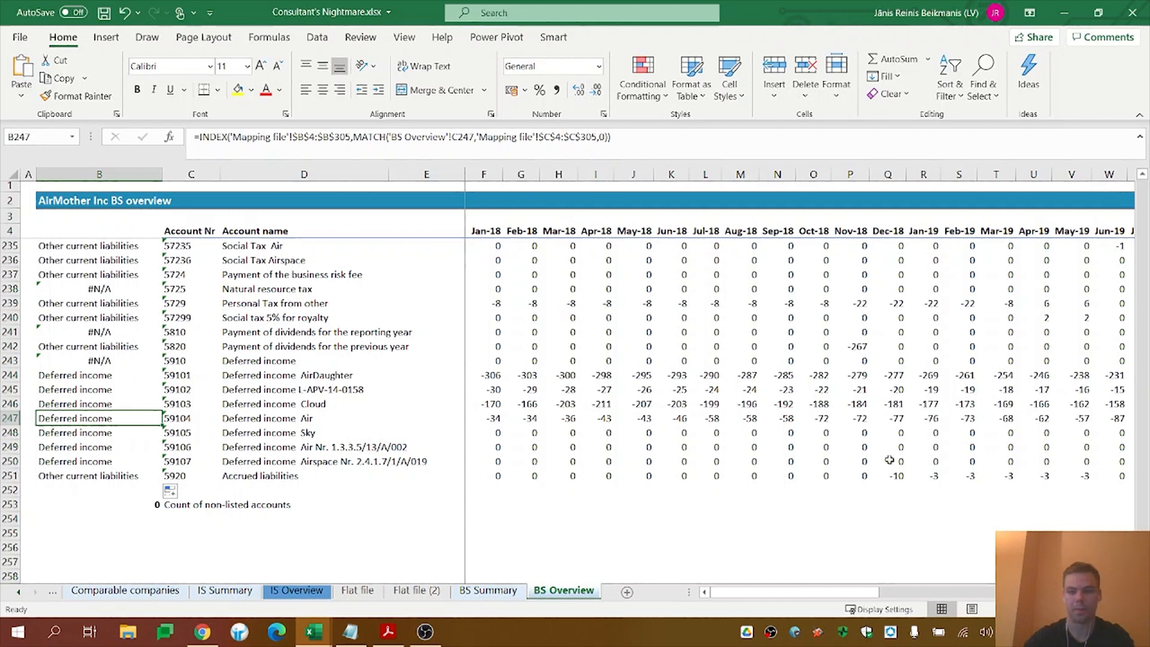
Wrap the category lookup formula in B6 in IFERROR with "-" as the value for unmapped accounts
drag(1142, 554, 1111, 110)
click(104, 261)
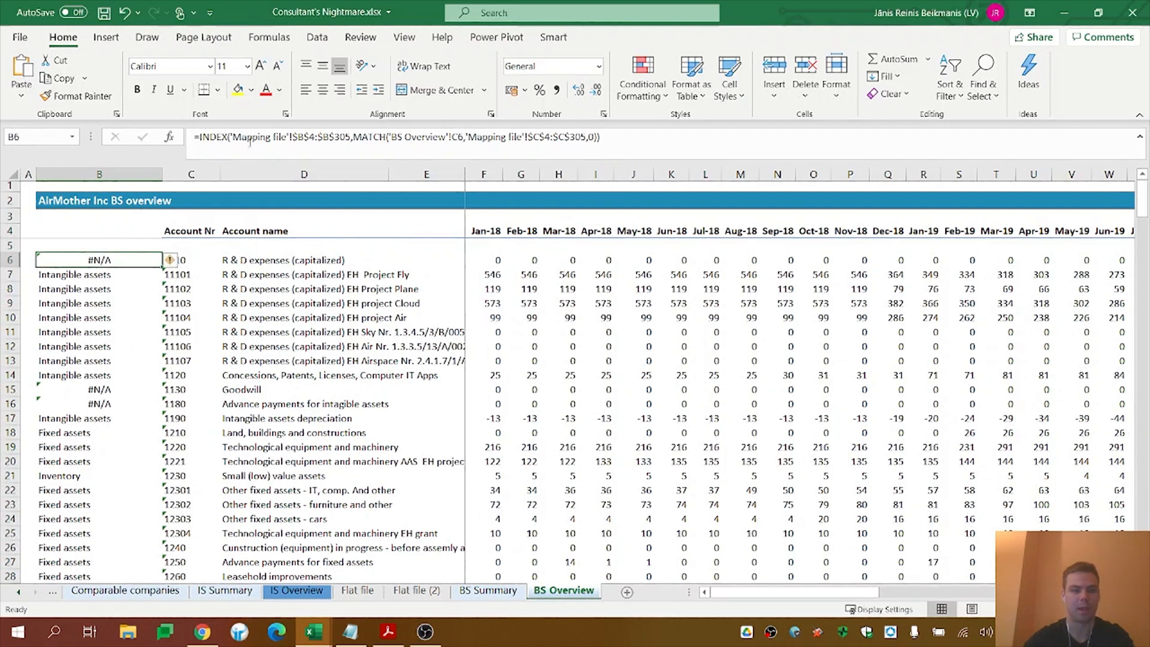
click(200, 138)
text(iferror)
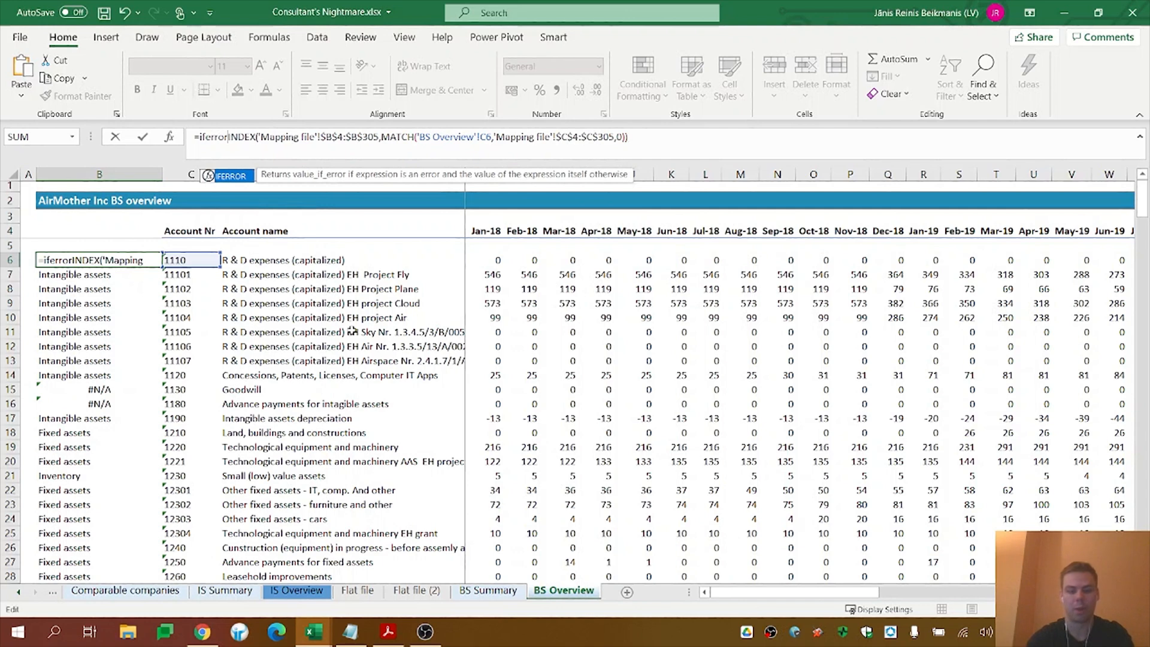
text(()
click(669, 141)
text(,)
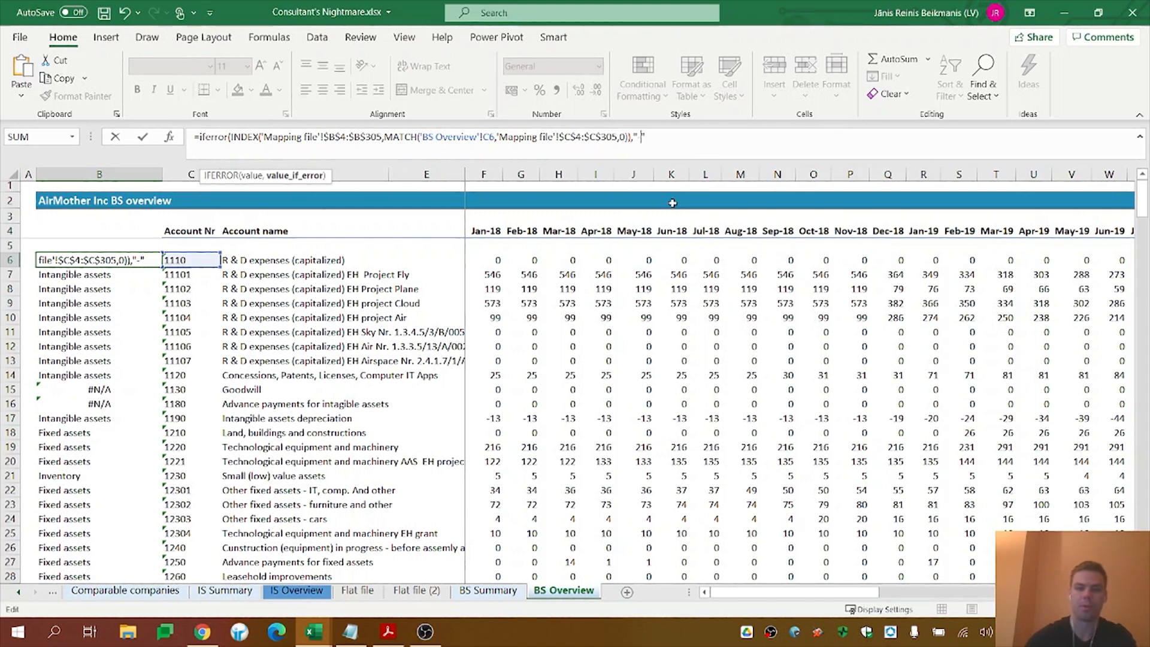
text("-")
key(Return)
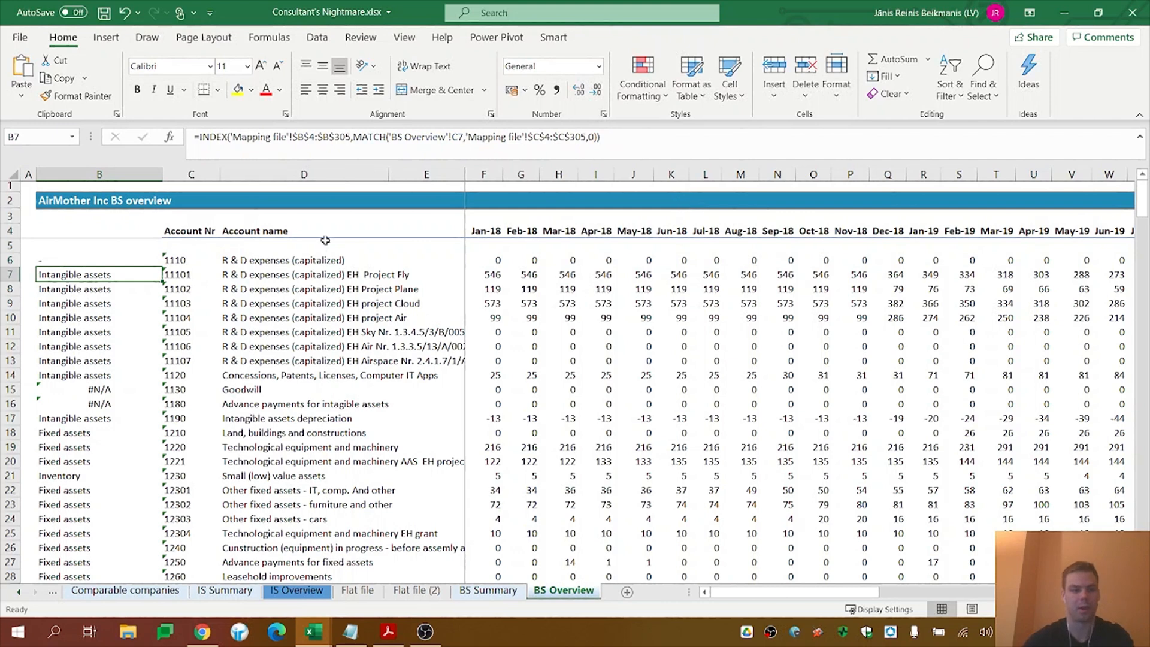
Fill the IFERROR category lookup from B6 down through B251
click(142, 260)
key(ctrl+shift+Down)
key(ctrl+d)
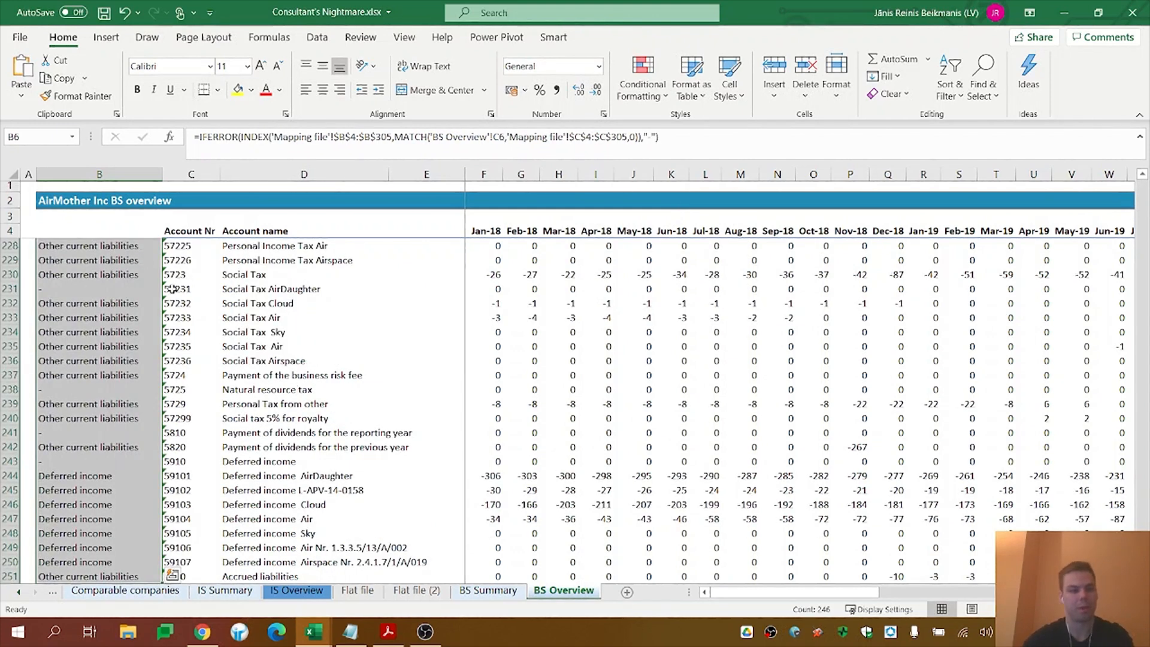
Review the category lookups and count of non-listed accounts, plus the account numbers and monthly balance formulas on BS Overview
click(70, 288)
scroll(72, 300, down, 3)
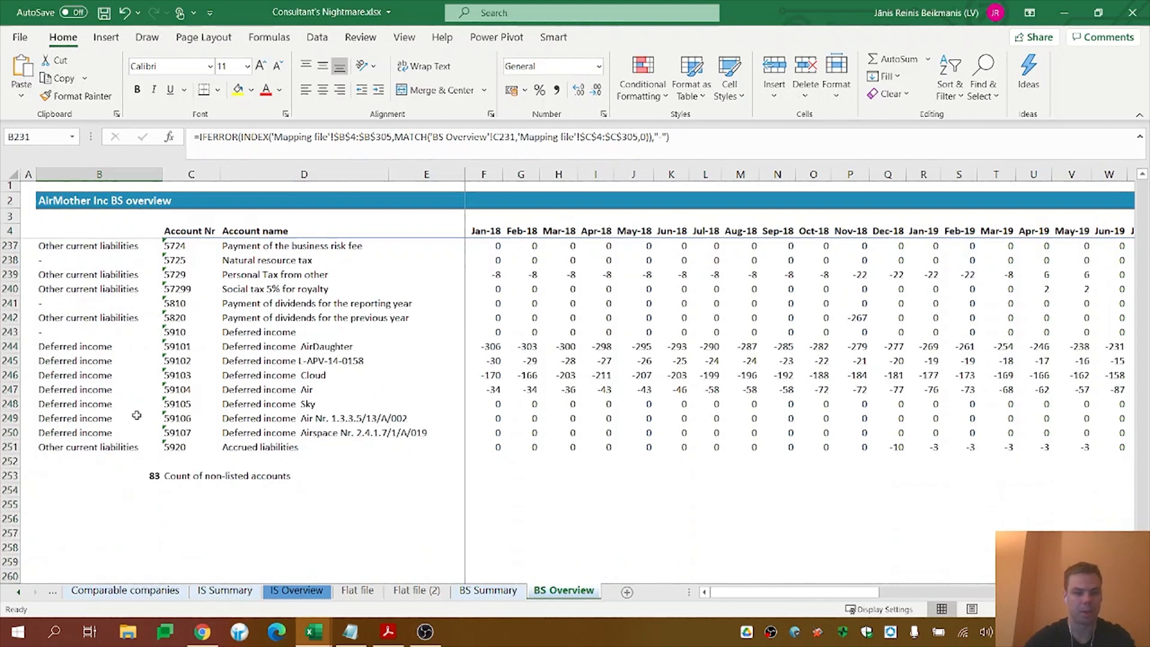
scroll(104, 470, up, 4)
scroll(68, 344, down, 3)
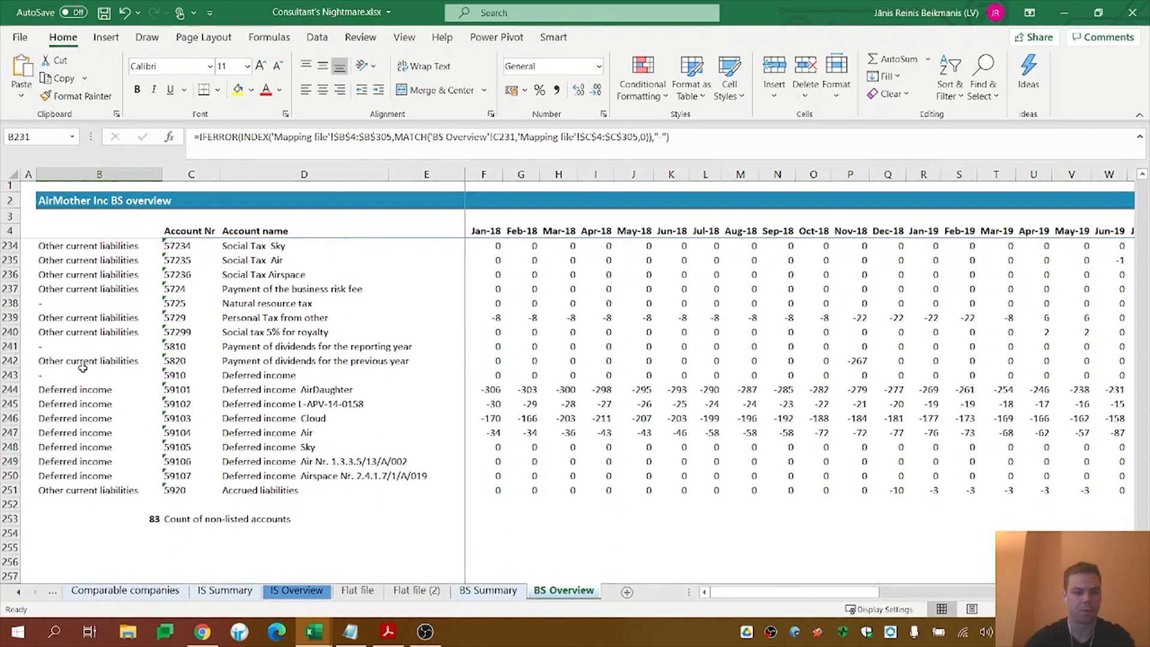
click(75, 375)
scroll(78, 383, up, 2)
drag(1142, 546, 1116, 138)
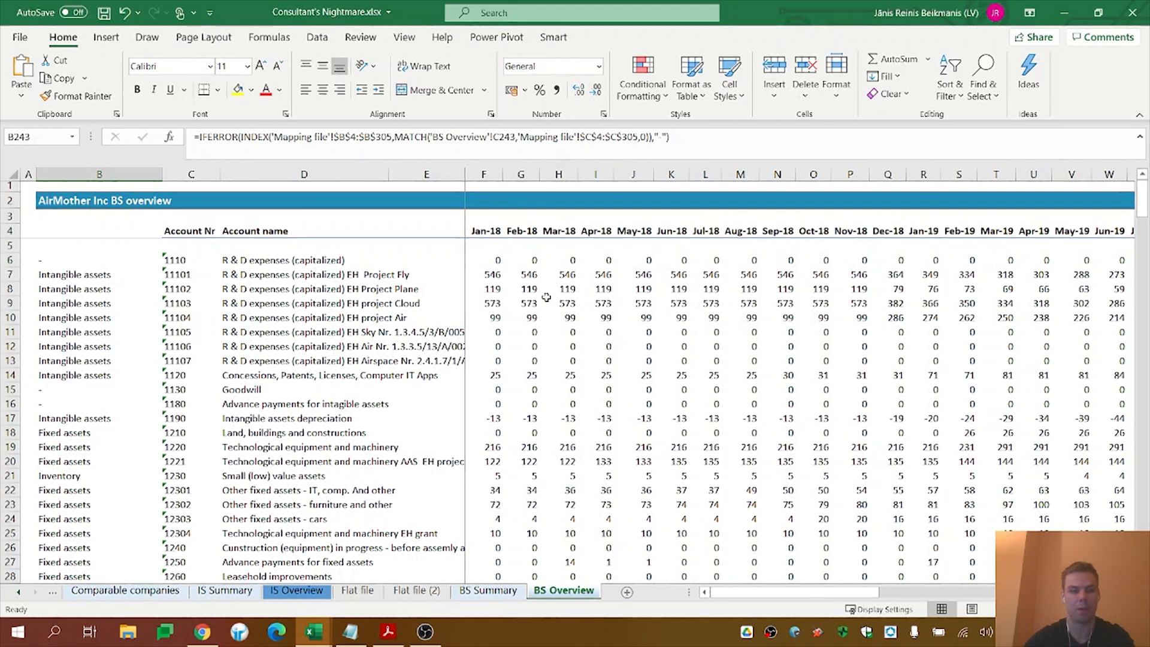
click(307, 290)
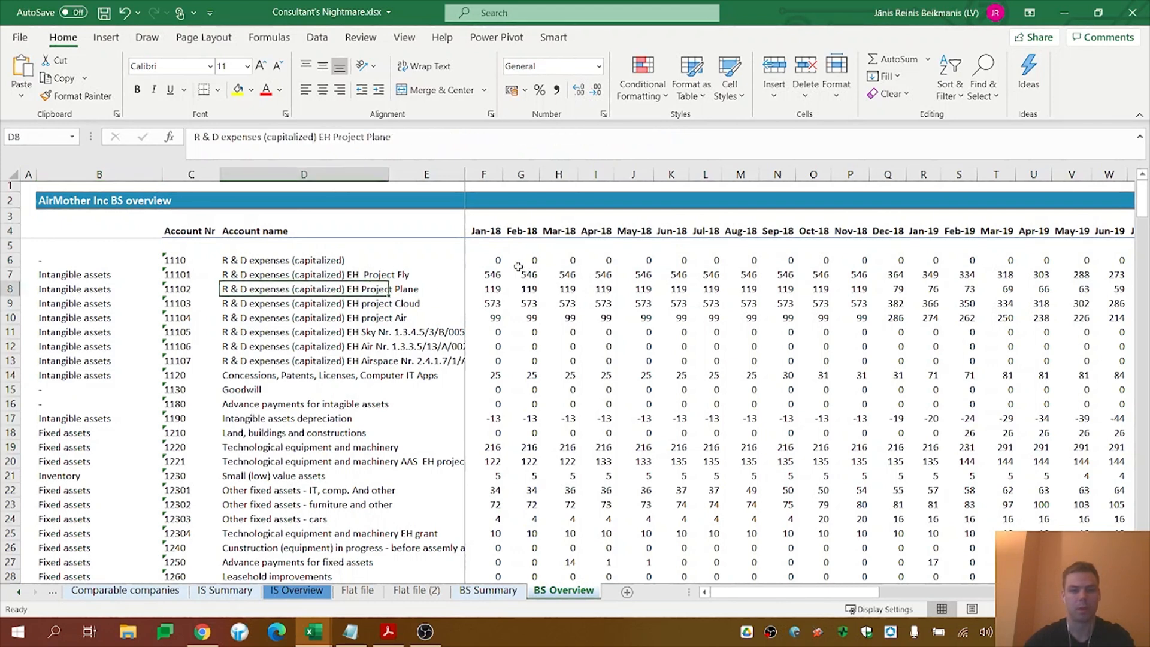
click(499, 262)
click(549, 330)
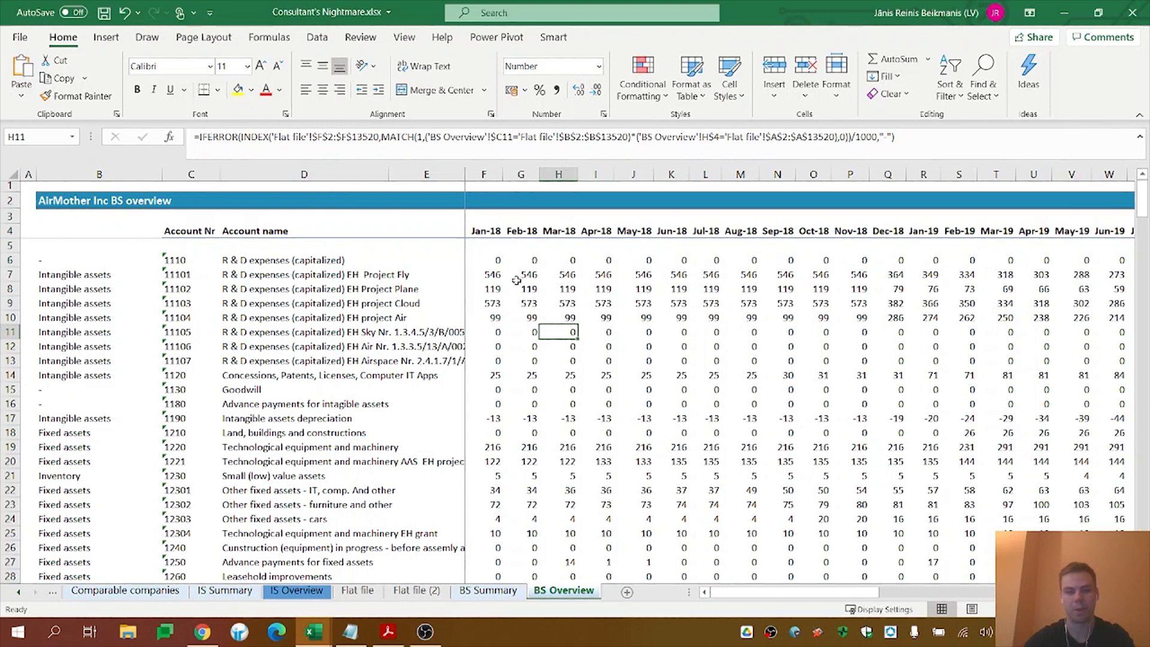
drag(185, 261, 199, 473)
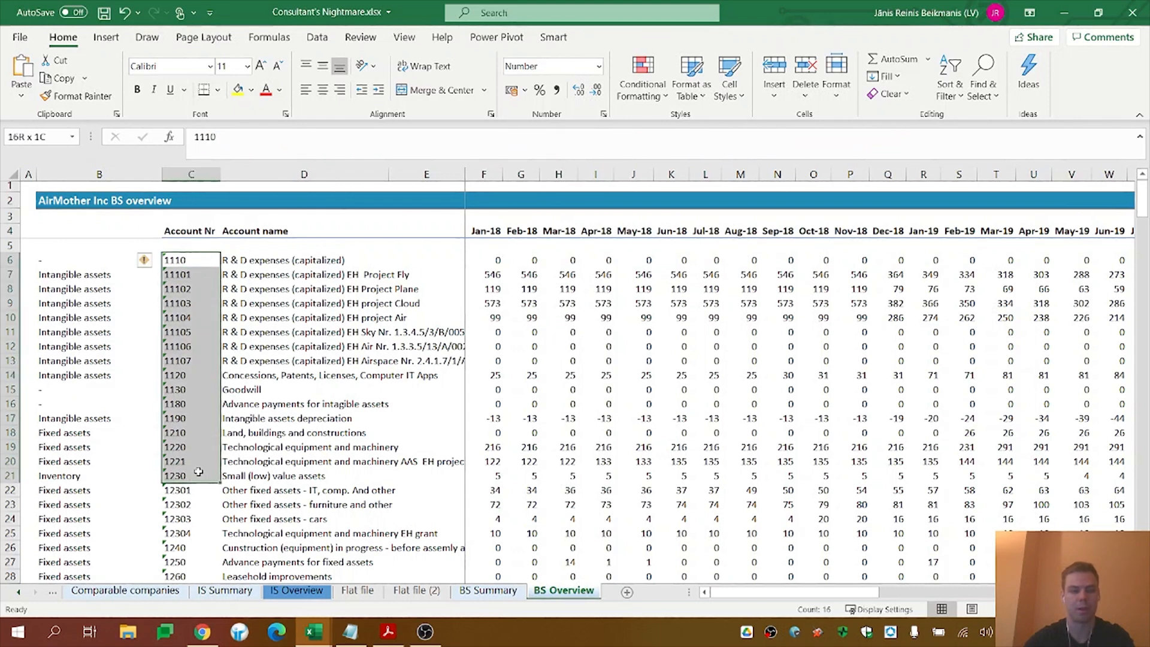
drag(481, 258, 971, 292)
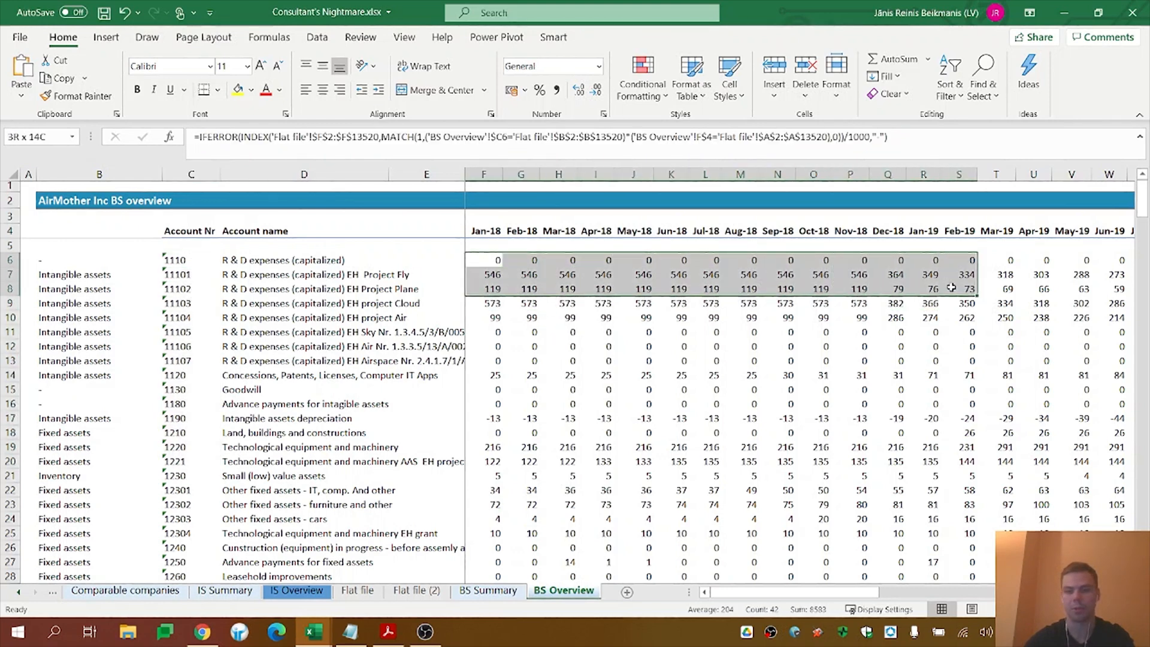
Start a SUMIF formula in G5 of BS Summary with the locked range 'BS Overview'!$B$6:$B$251
click(488, 590)
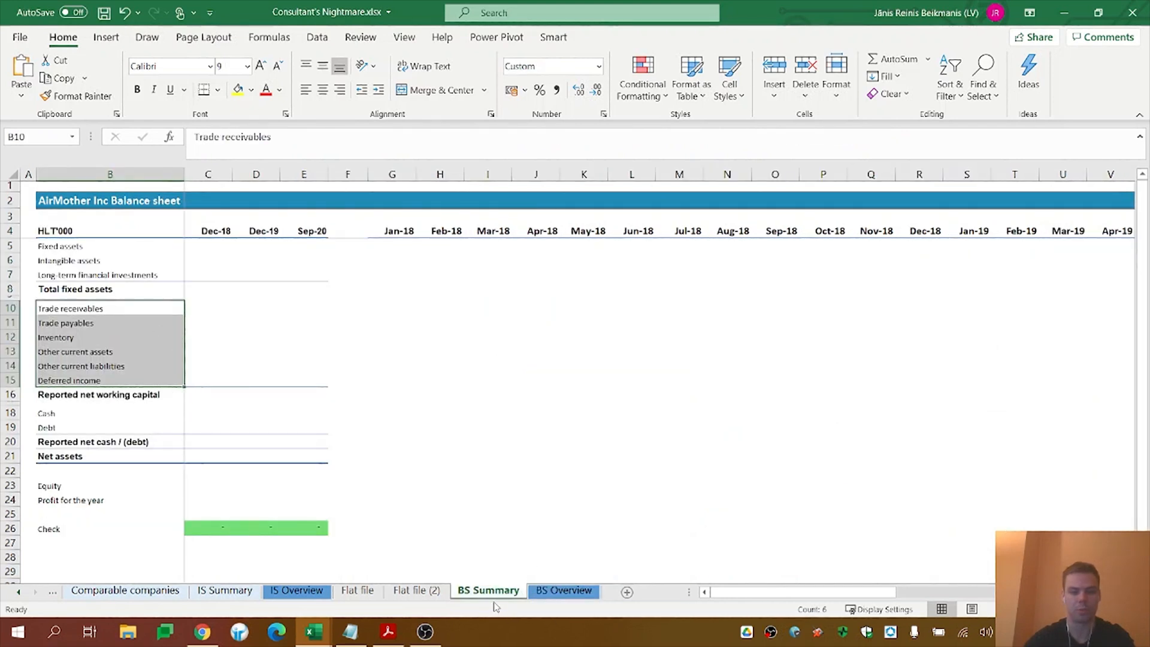
click(396, 248)
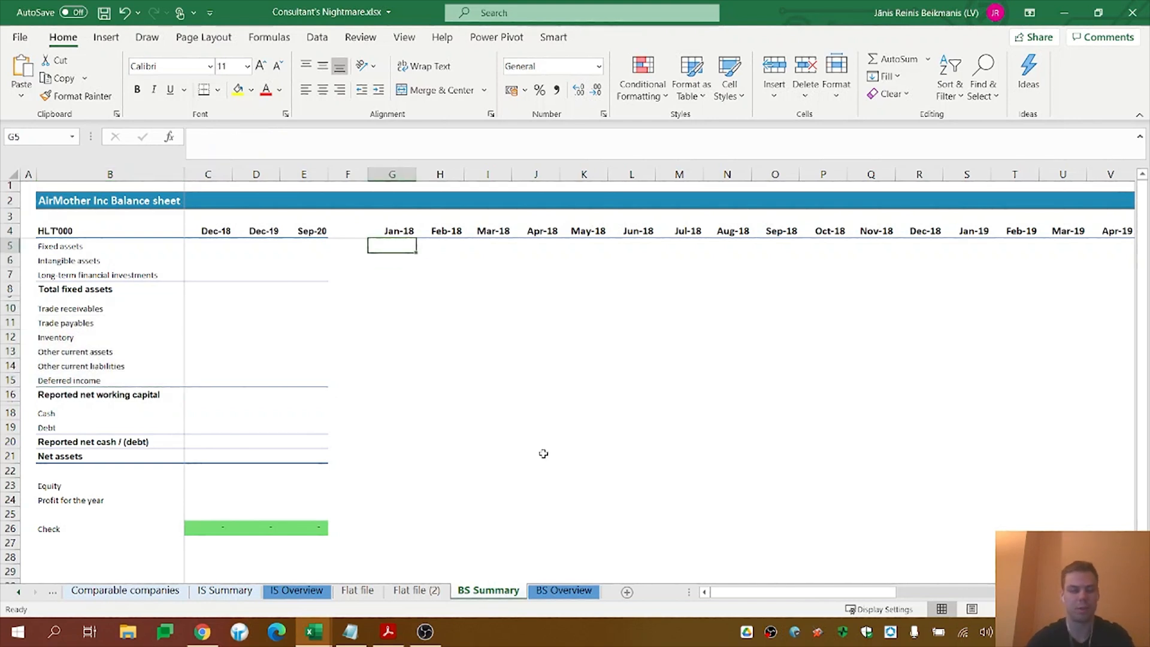
text(=su)
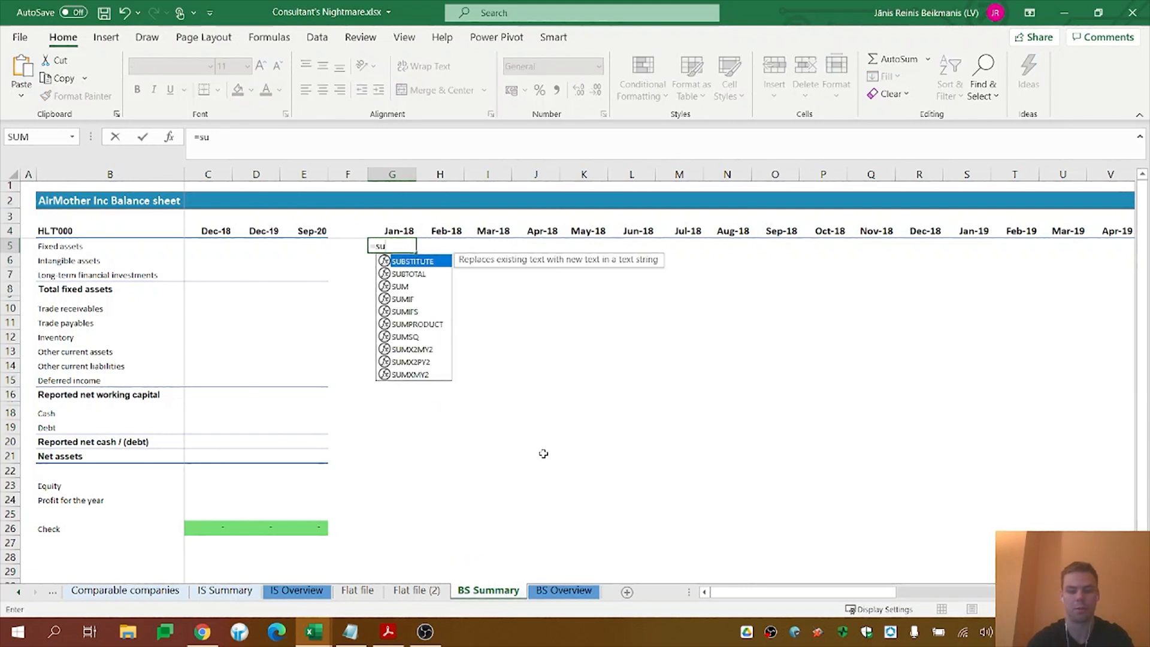
text(mif()
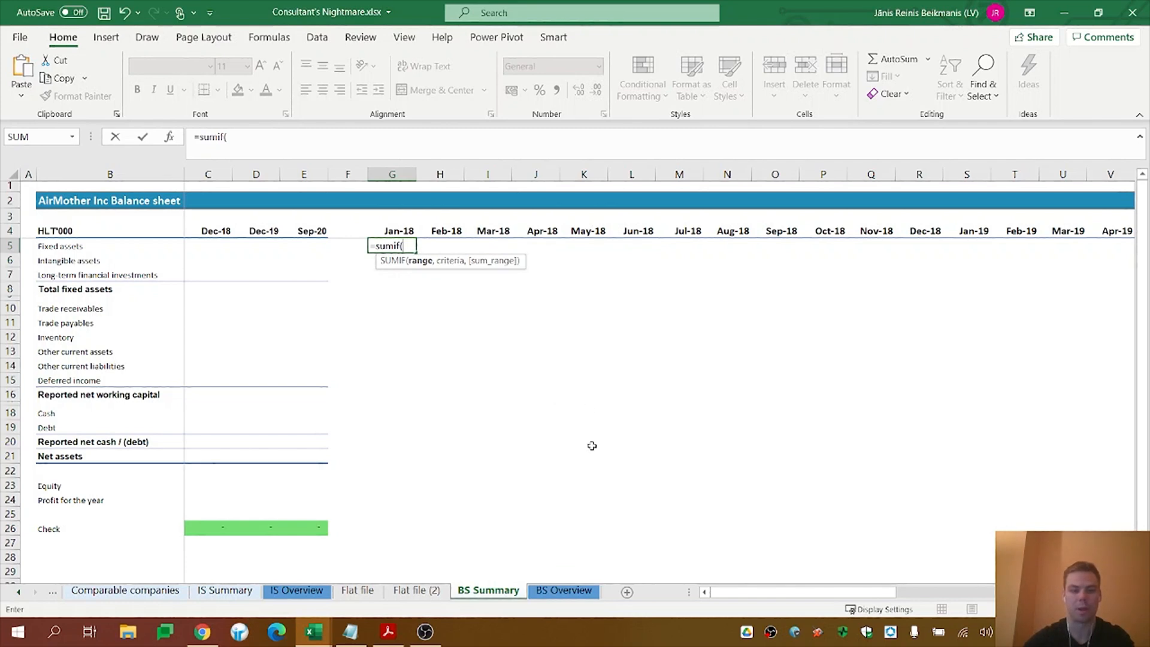
click(565, 594)
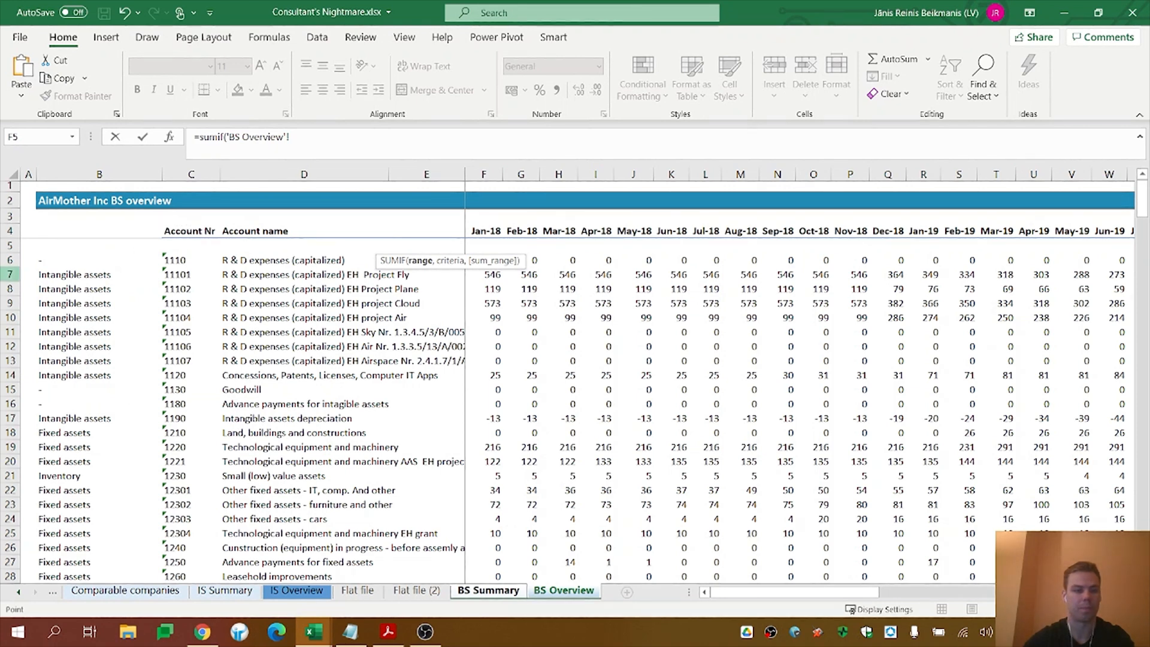
click(69, 263)
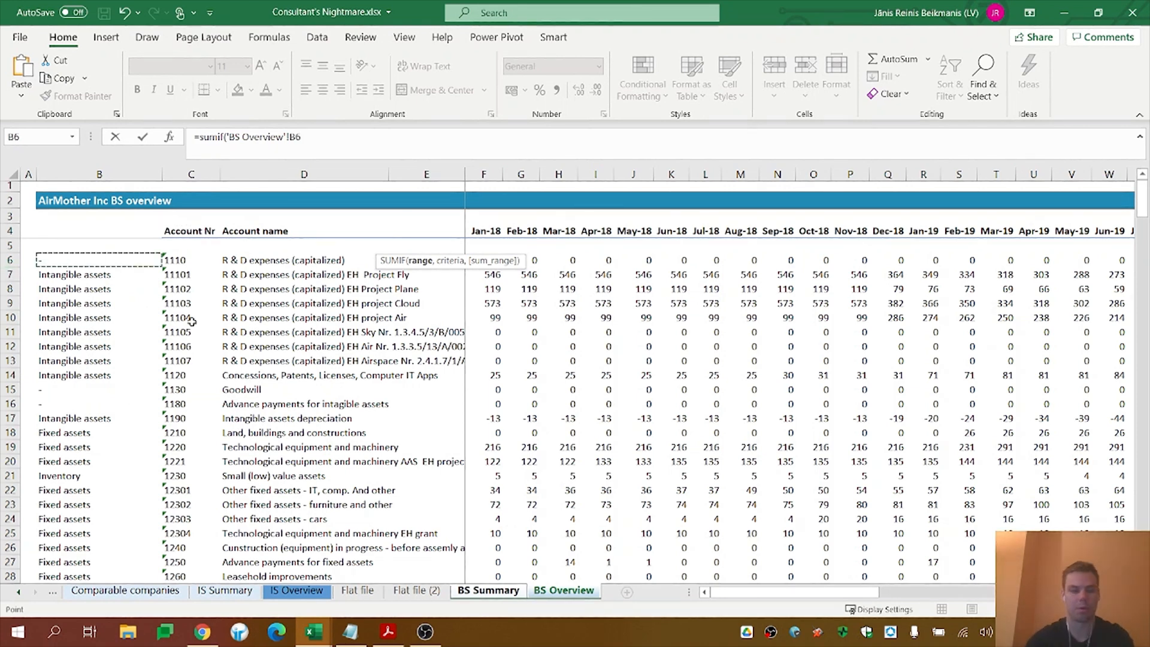
key(ctrl+shift+Down)
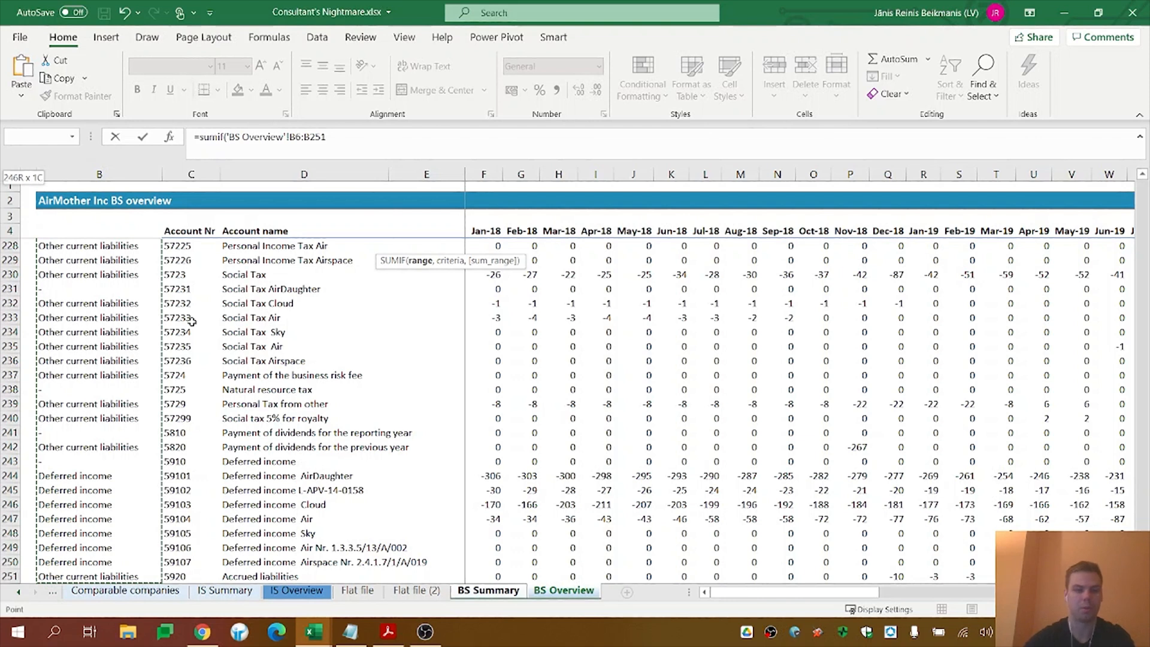
key(F4)
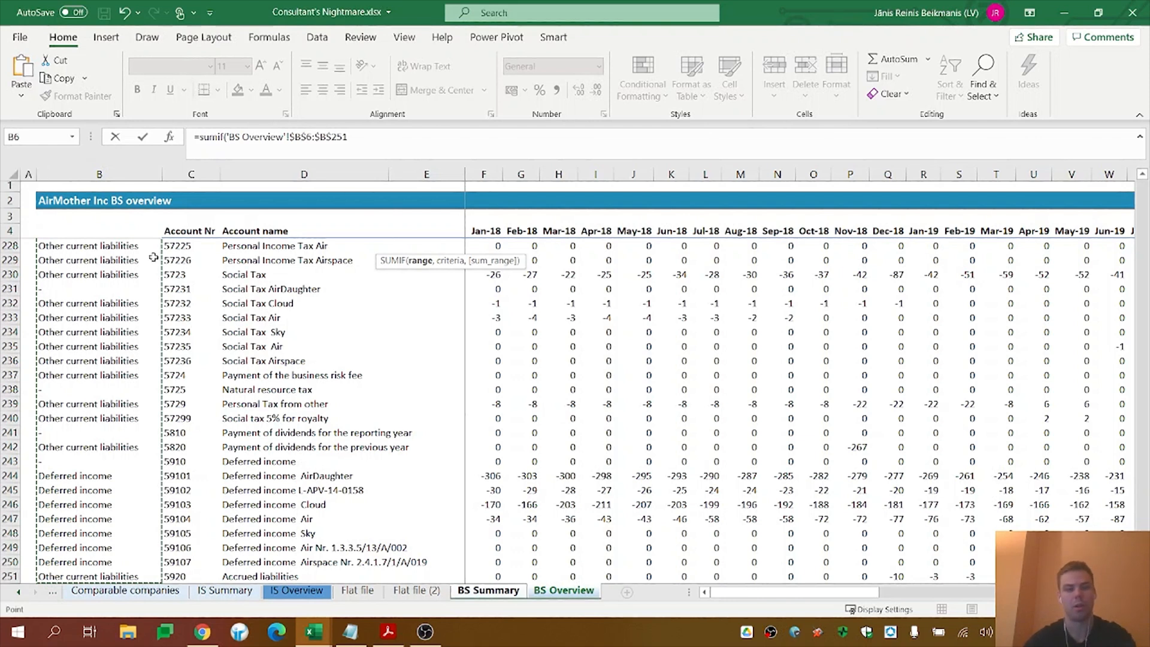
click(398, 142)
text(,)
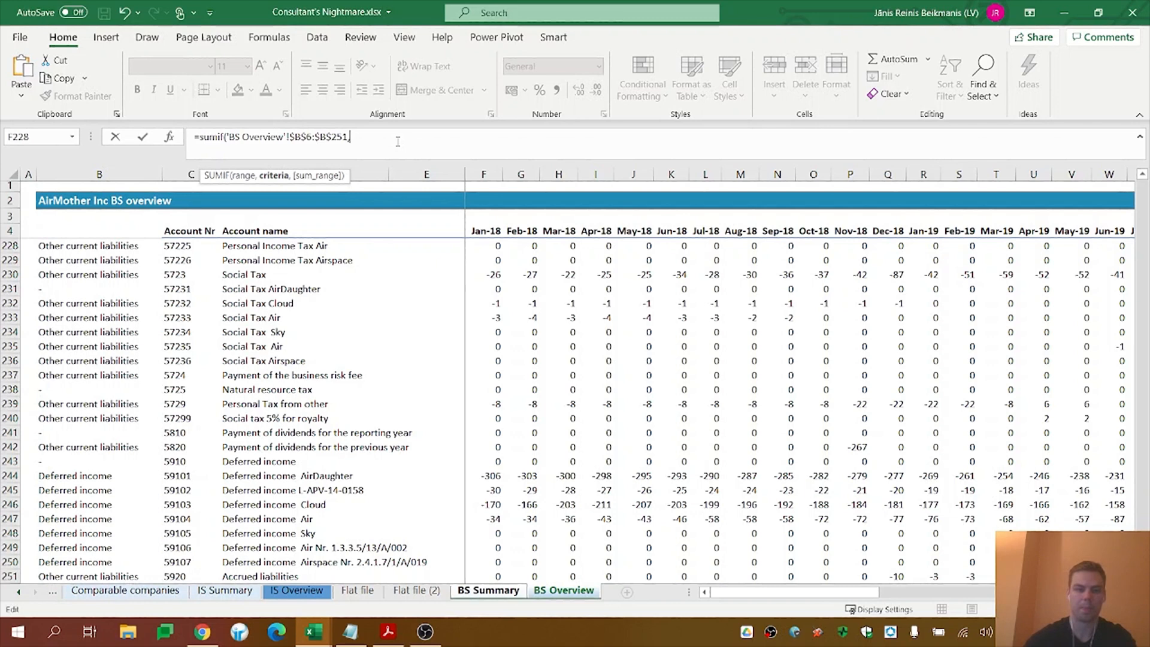
Set the SUMIF criteria to the Fixed assets label in B5 of BS Summary, locking only its column as $B5
click(488, 591)
click(55, 248)
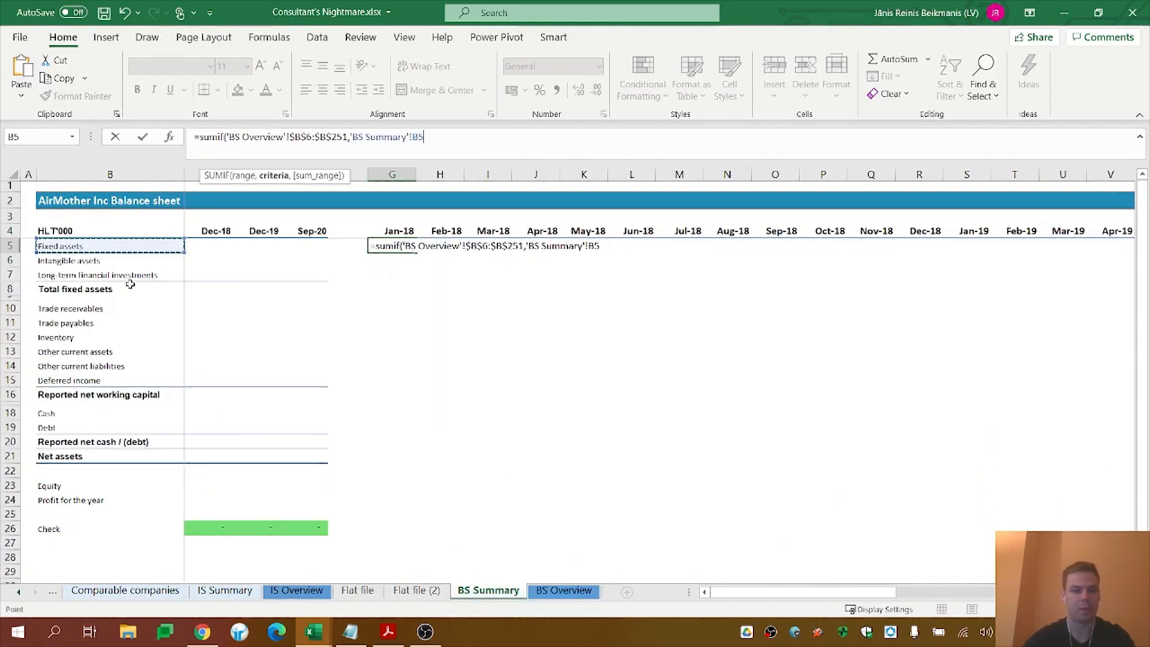
key(F4)
key(F4)
key(F4)
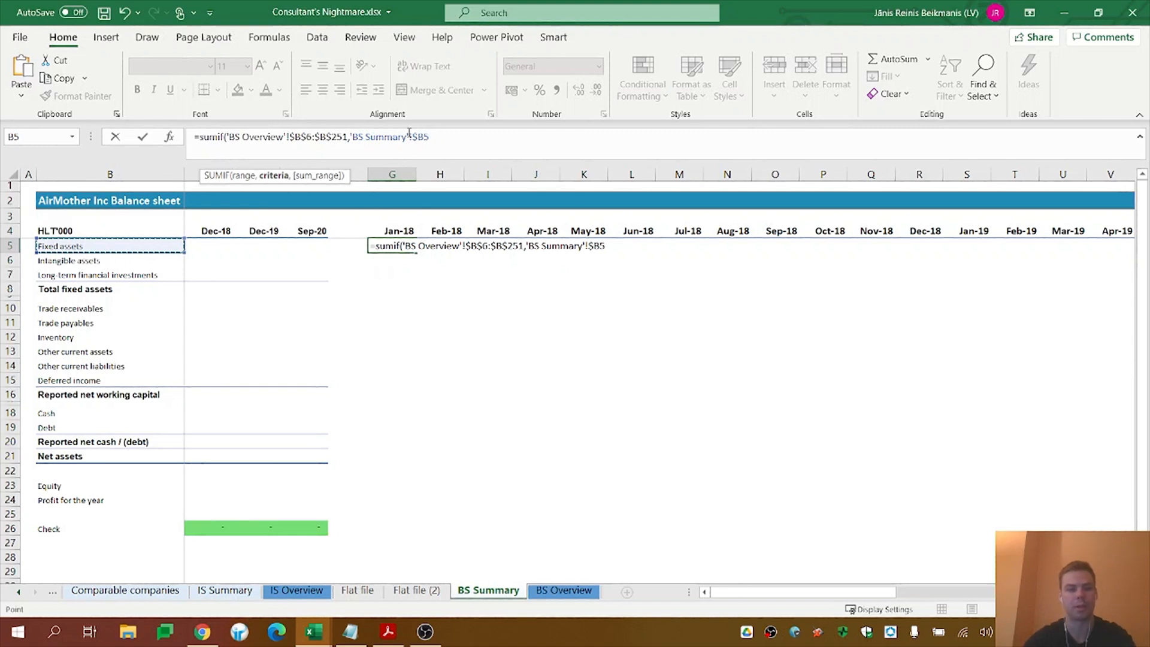
click(470, 141)
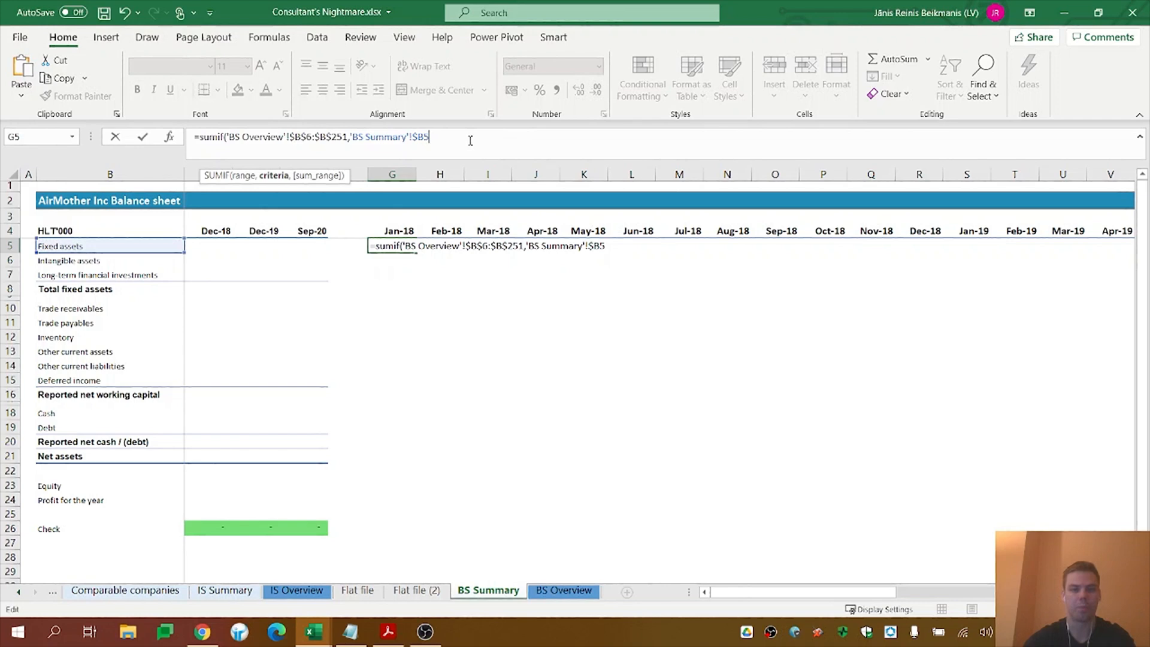
text(,)
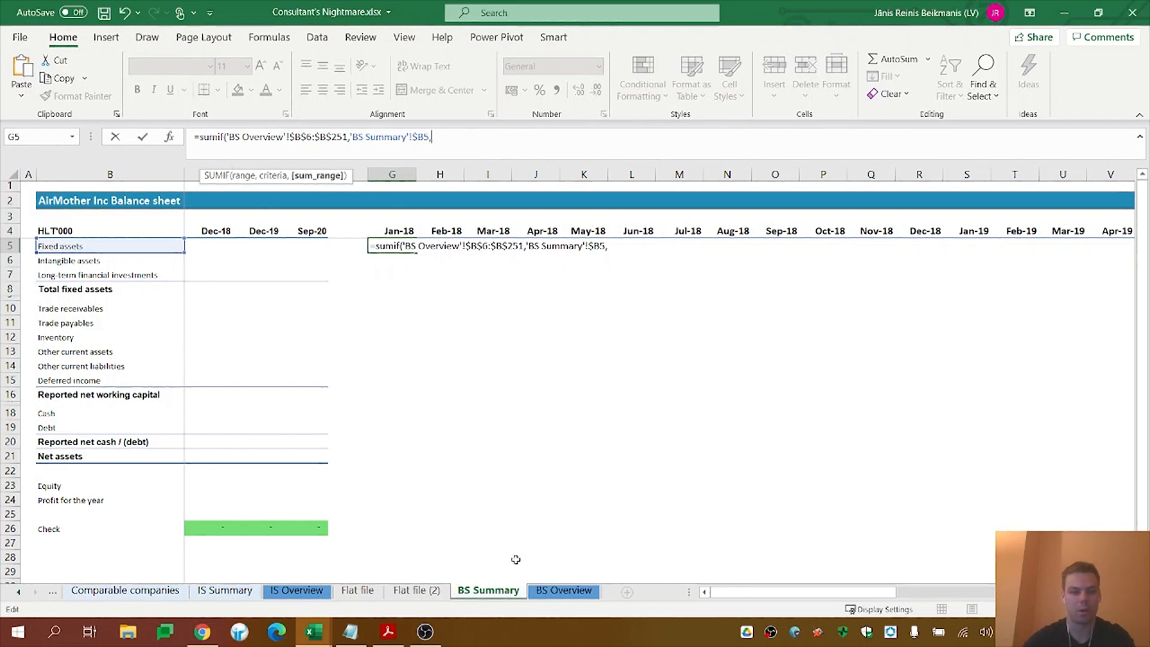
Complete the SUMIF with the Jan-18 sum range 'BS Overview'!F$6:F$251, locking only the rows, and enter the formula
click(564, 590)
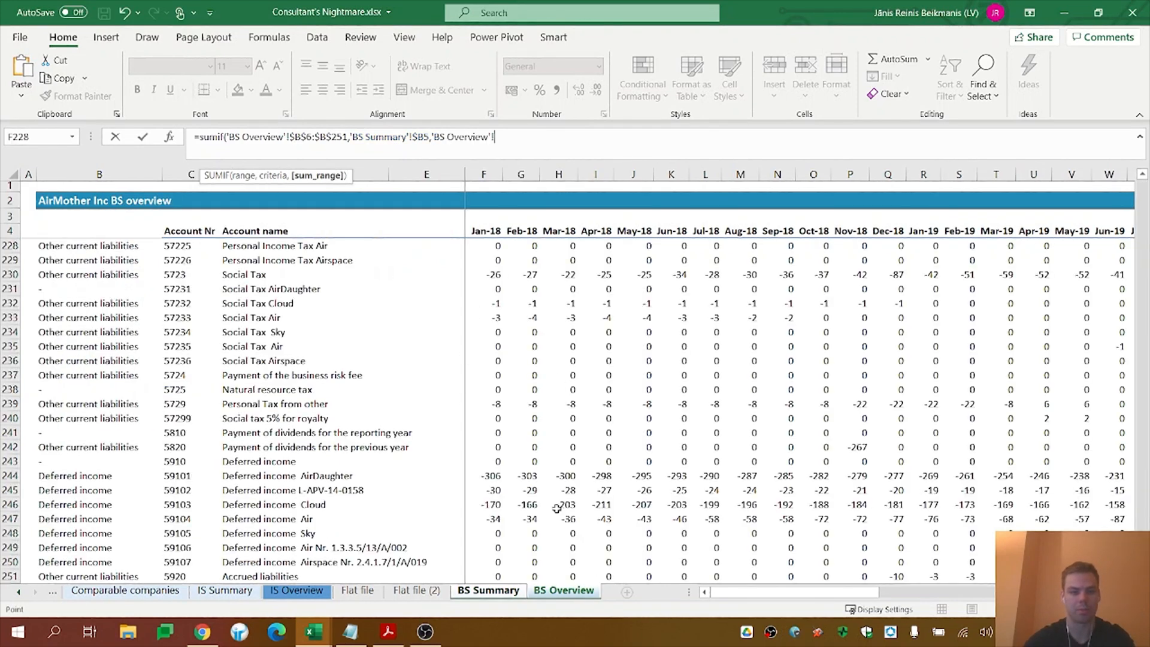
click(496, 575)
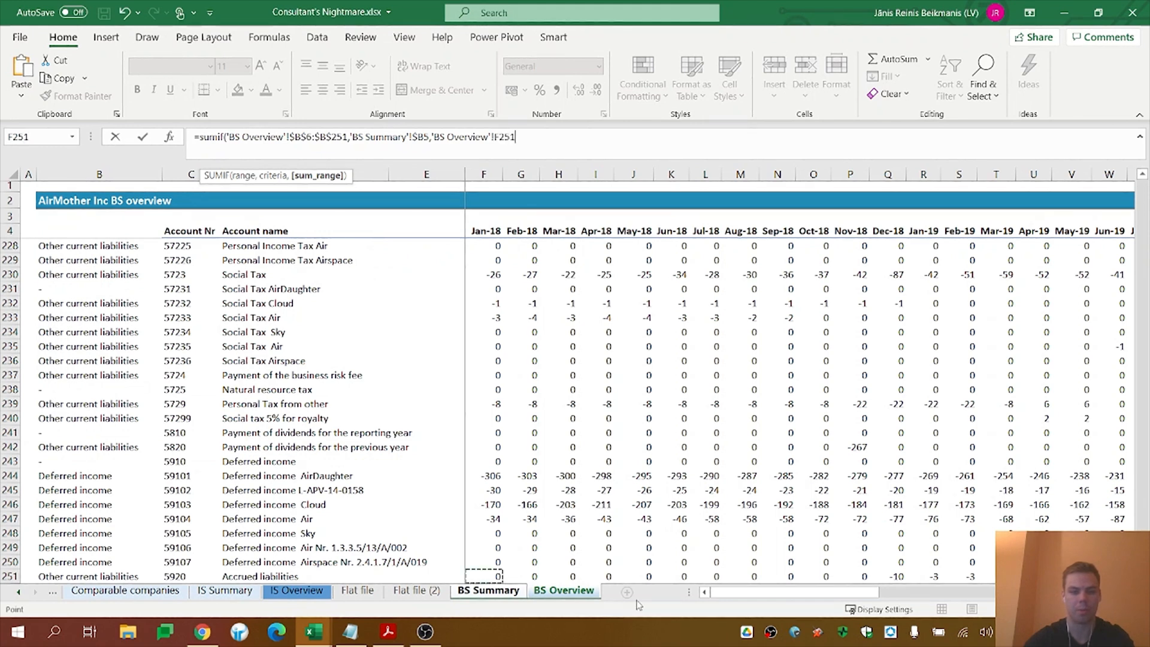
key(ctrl+shift+Up)
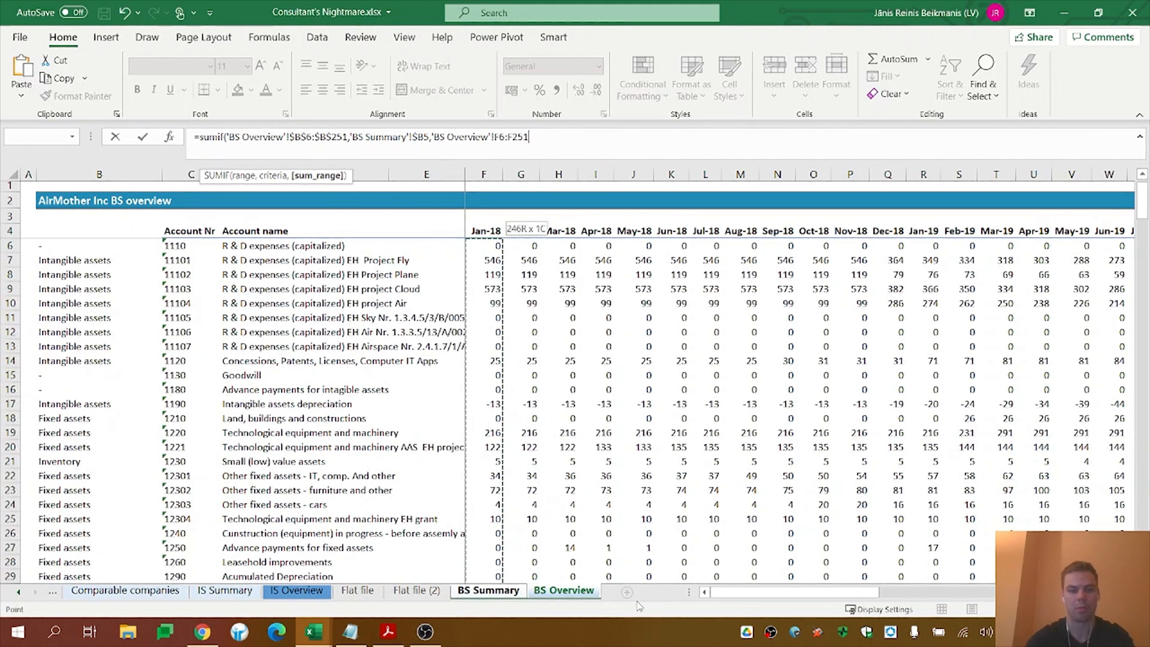
key(F4)
key(F4)
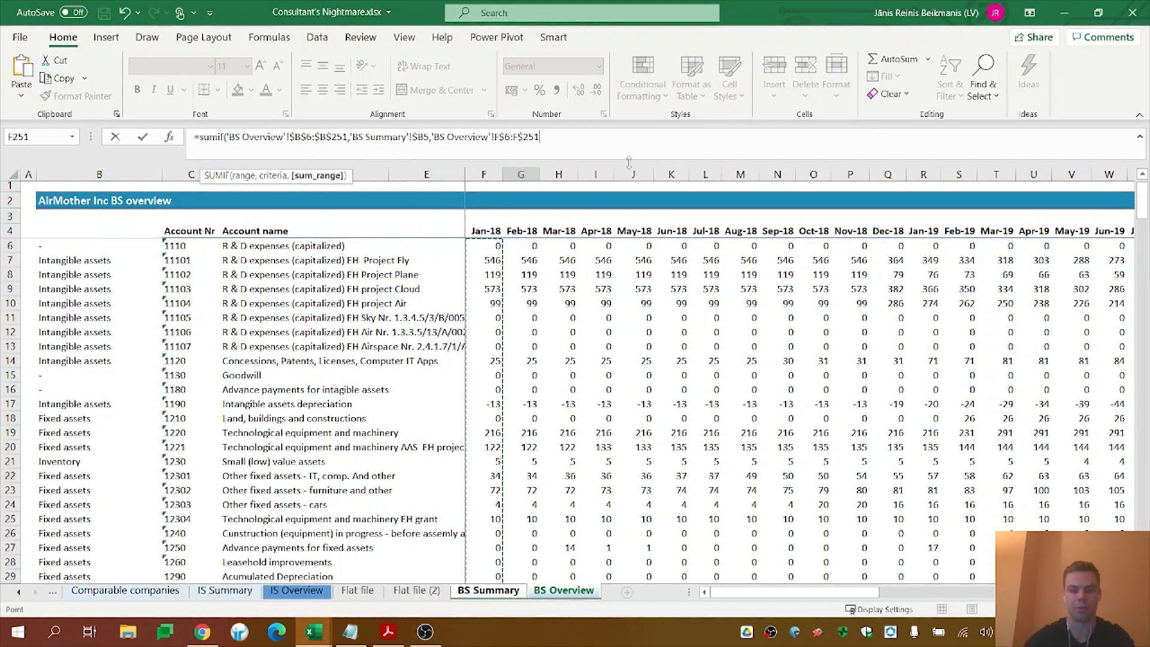
text())
key(Return)
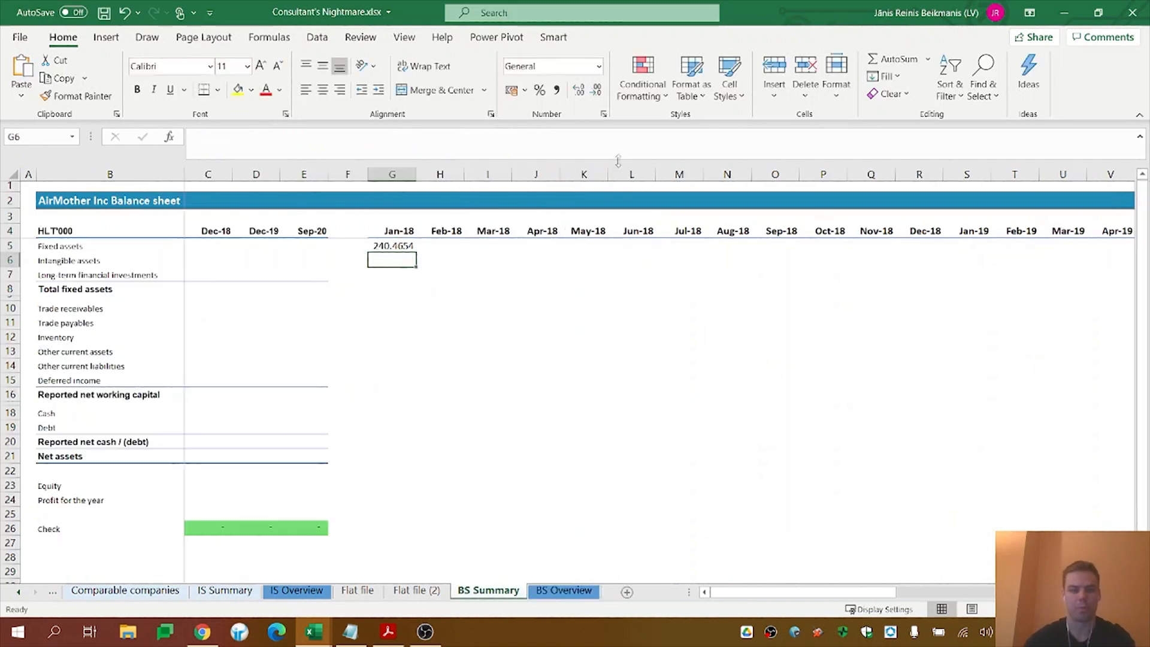
Copy the SUMIF formula from G5 across all monthly columns and down to the Net assets row 21
click(391, 246)
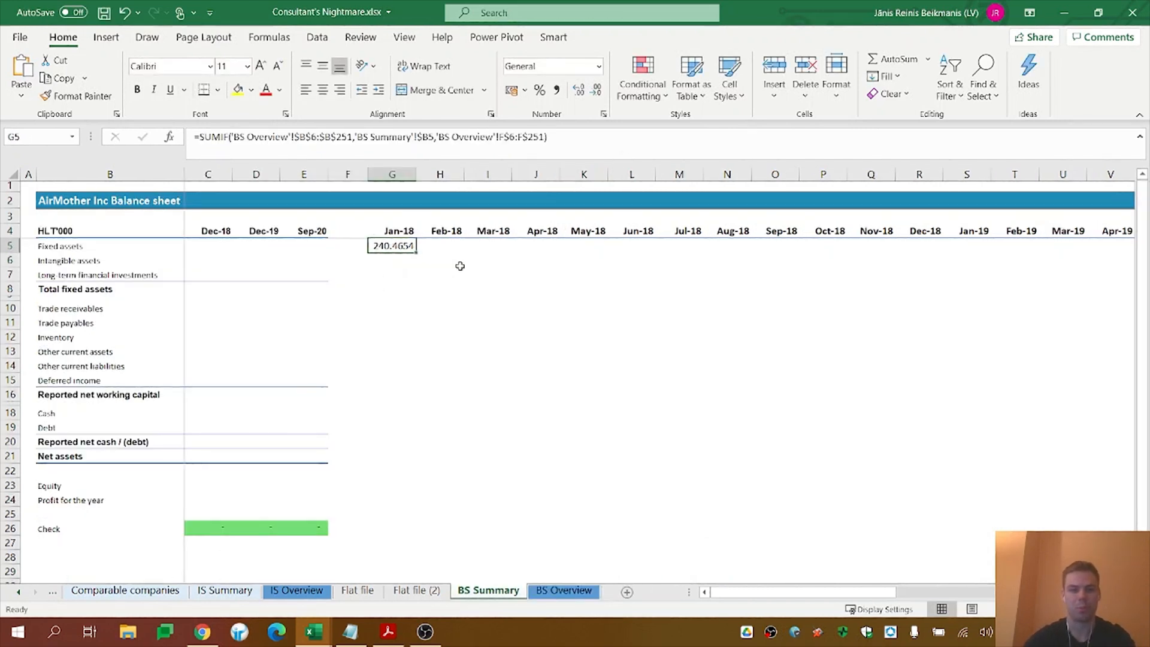
drag(1138, 247, 1017, 461)
drag(687, 551, 432, 536)
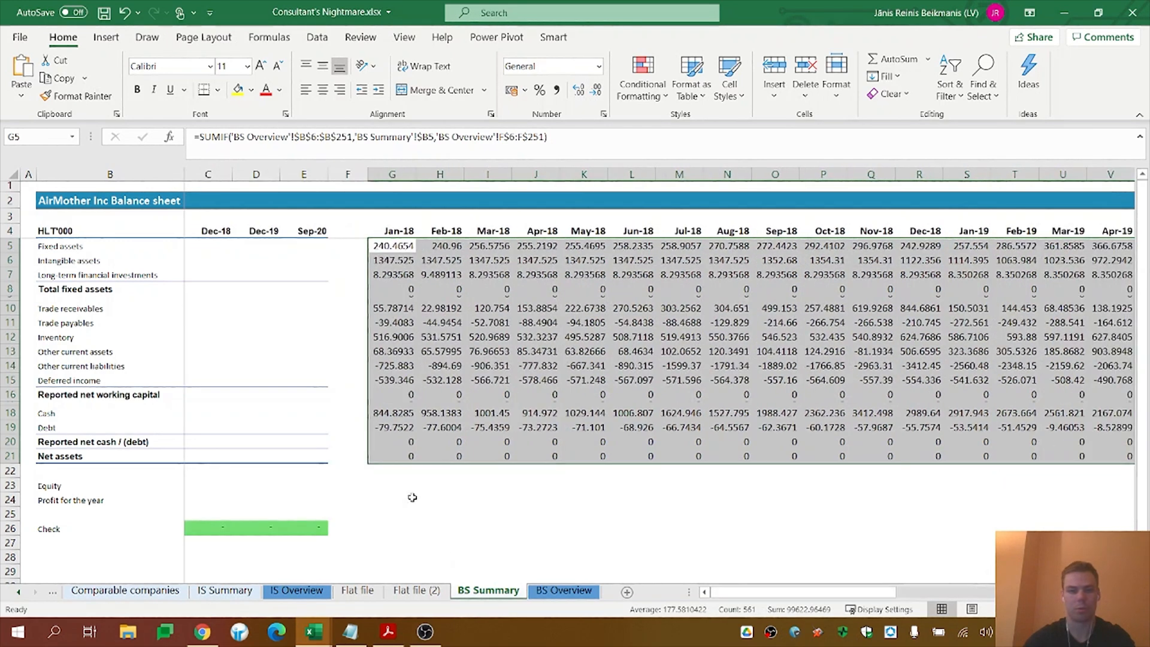
Sum G5:G7 into the Total fixed assets cell G8 of BS Summary and fill the formula across all months to Sep-20
click(394, 286)
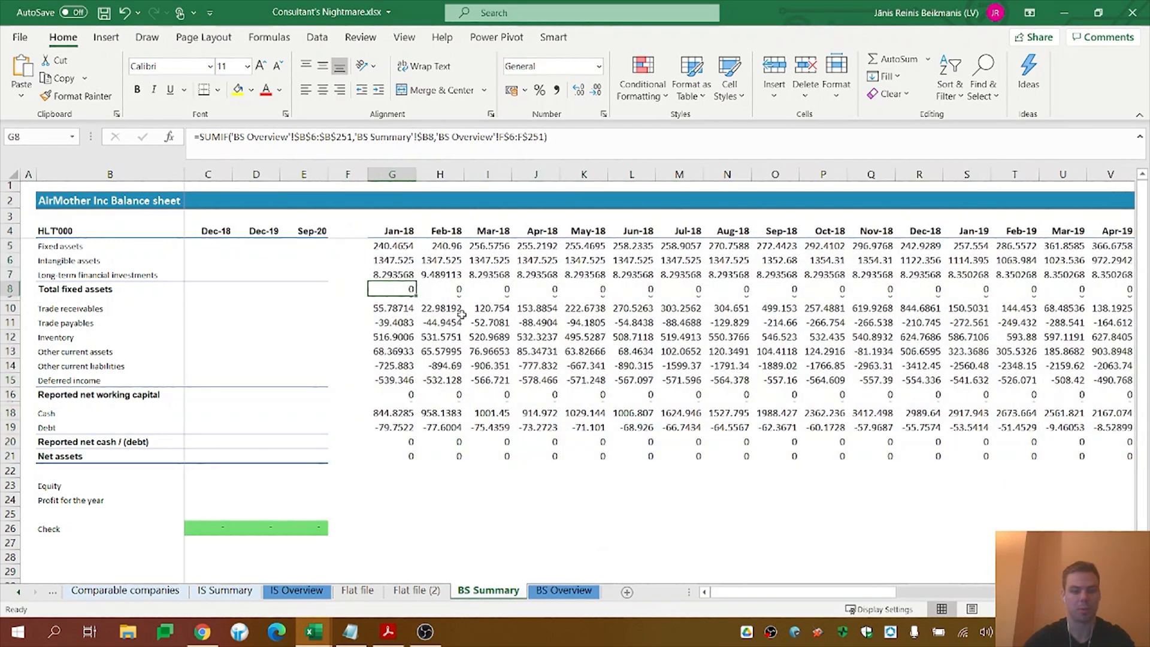
key(alt+equal)
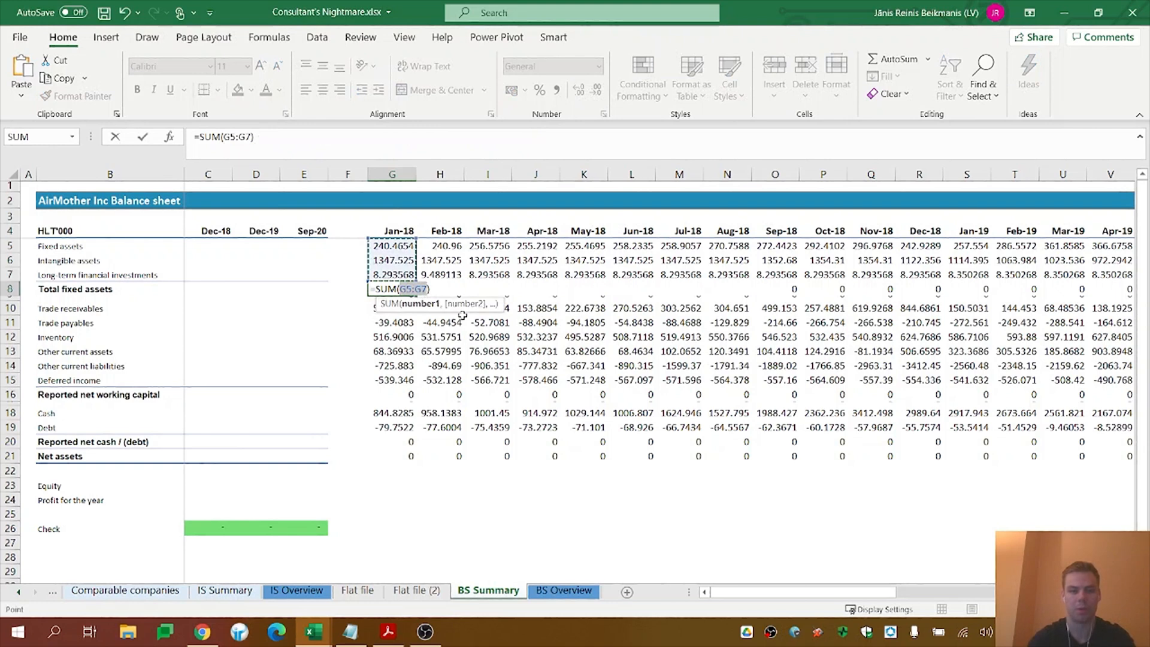
key(Return)
key(Up)
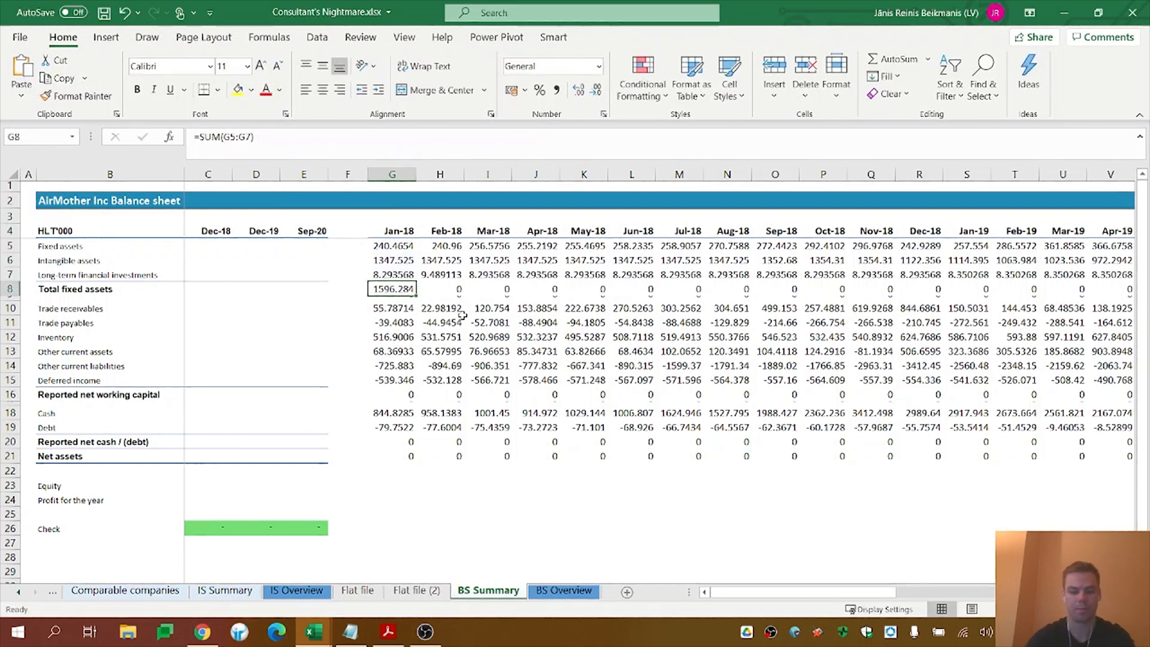
key(ctrl+shift+Right)
key(ctrl+r)
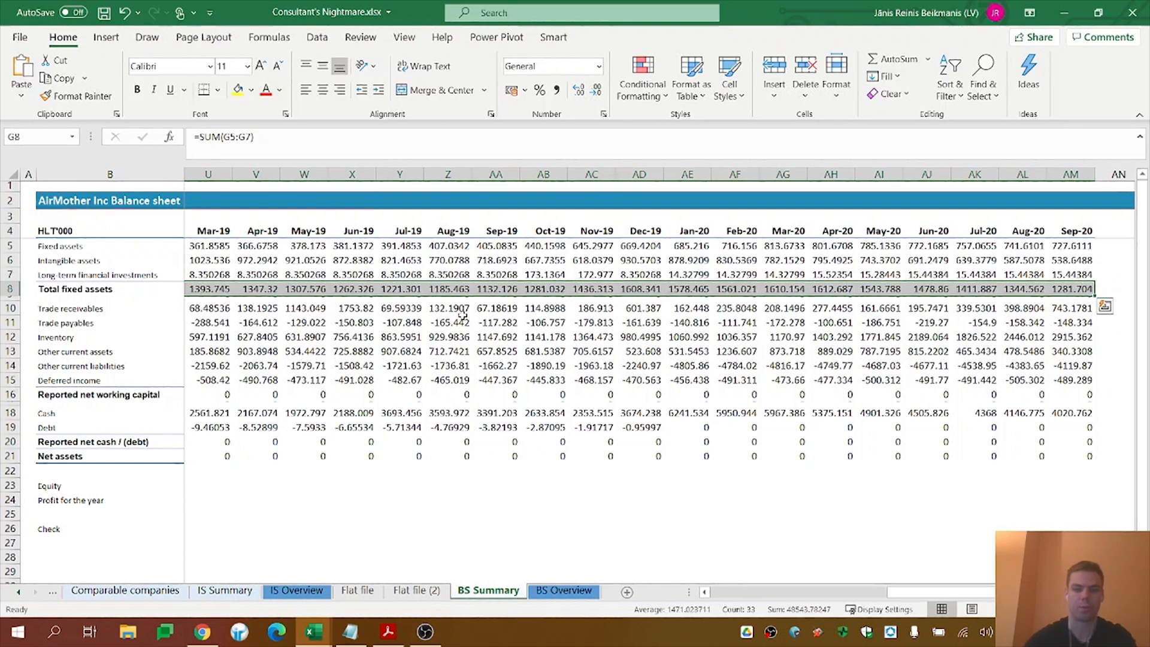
Sum G9:G15 into the Reported net working capital cell G16 and fill the formula across all months to Sep-20
key(Down)
key(Down)
key(Down)
key(Down)
key(Down)
key(Down)
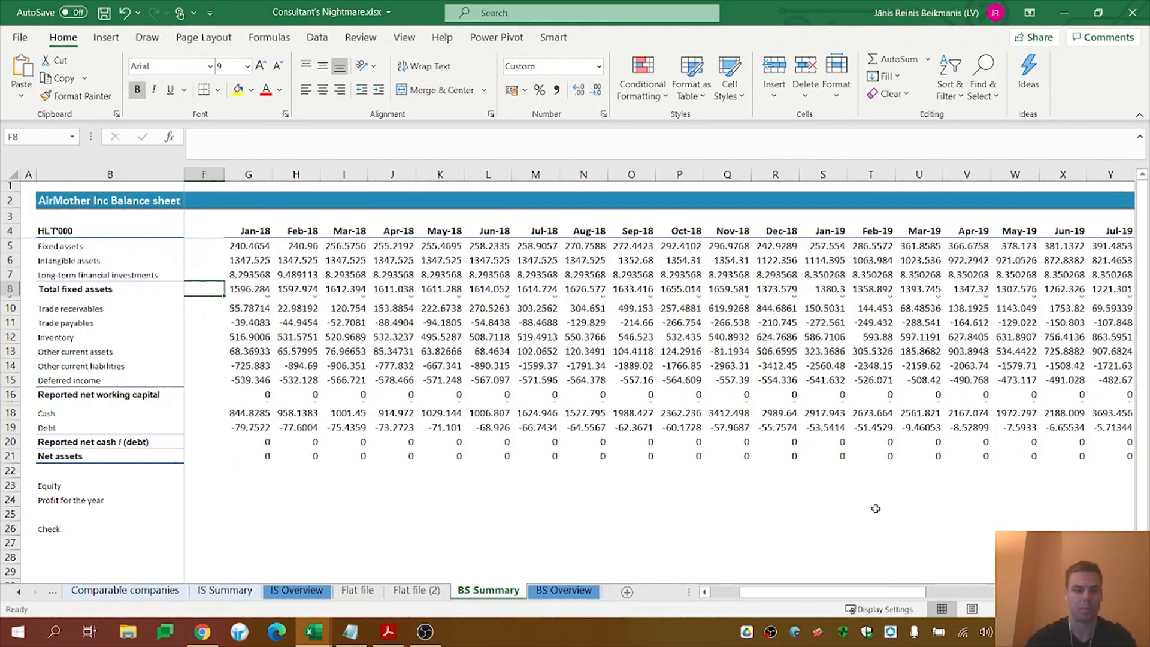
key(Down)
key(alt+equal)
key(ctrl+Return)
key(ctrl+shift+Right)
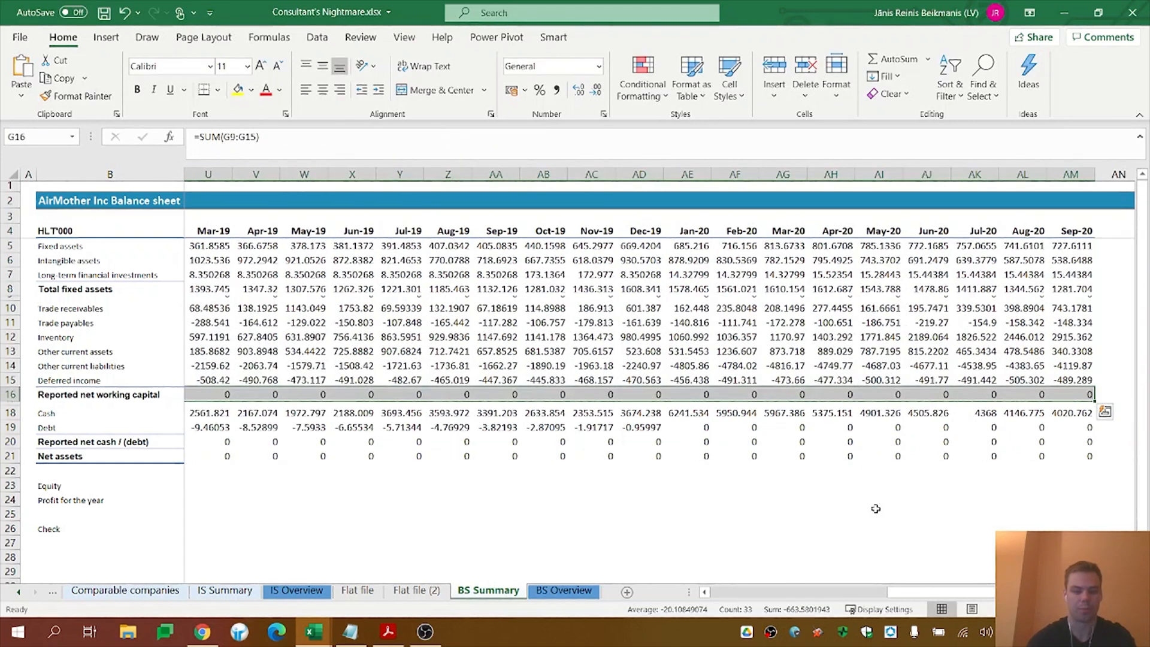
key(ctrl+r)
Sum G17:G19 into the Reported net cash / (debt) cell G20 and fill the formula across all months to Sep-20
key(Down)
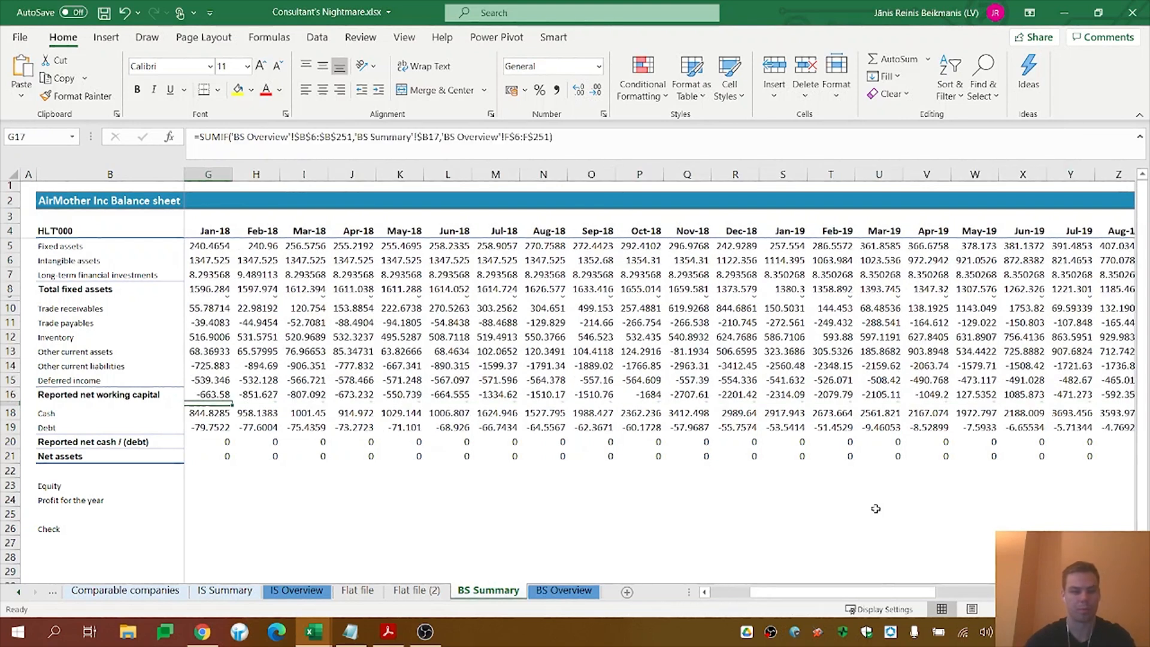
key(Down)
key(Down)
key(Down)
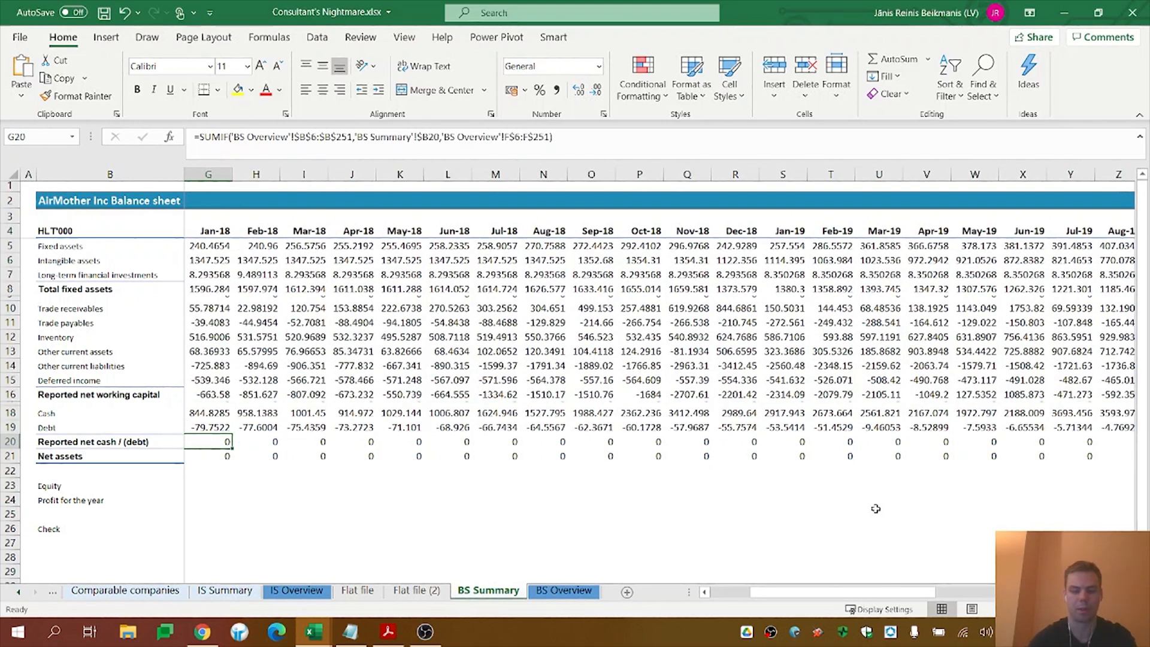
key(alt+equal)
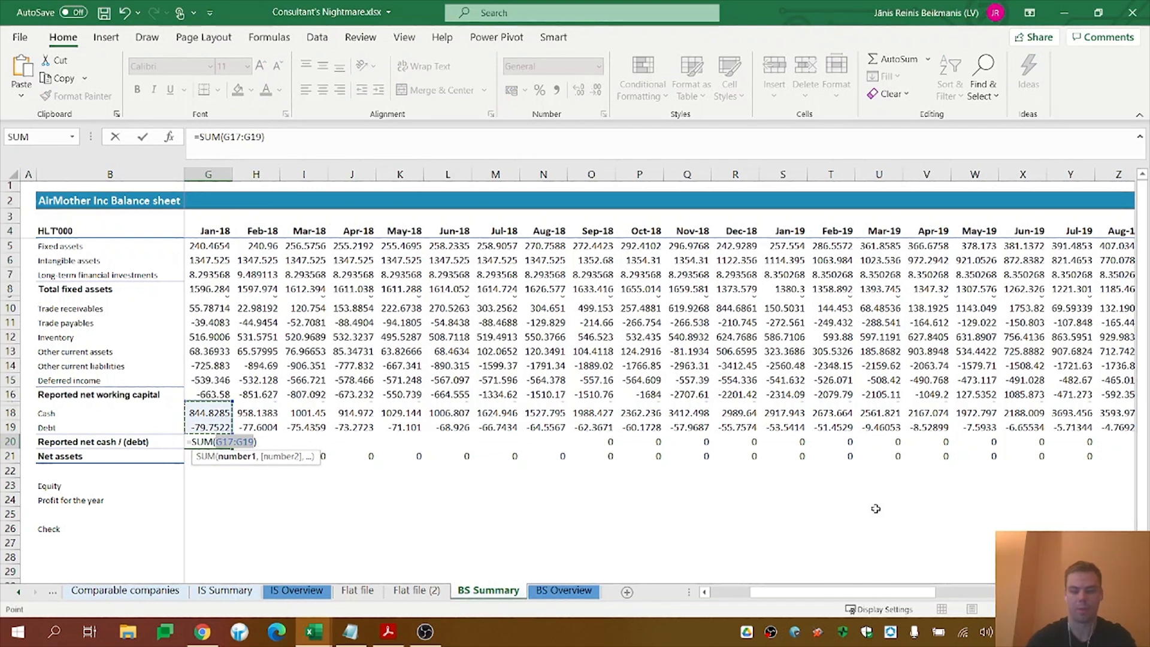
key(Return)
key(Up)
key(ctrl+shift+Right)
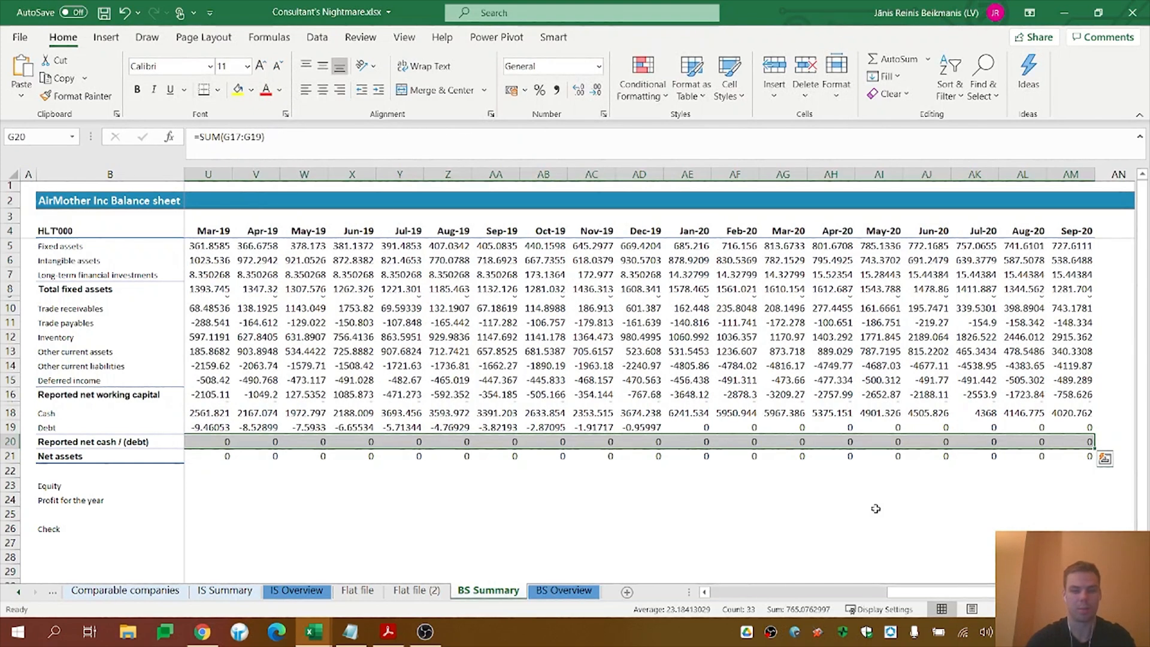
key(ctrl+r)
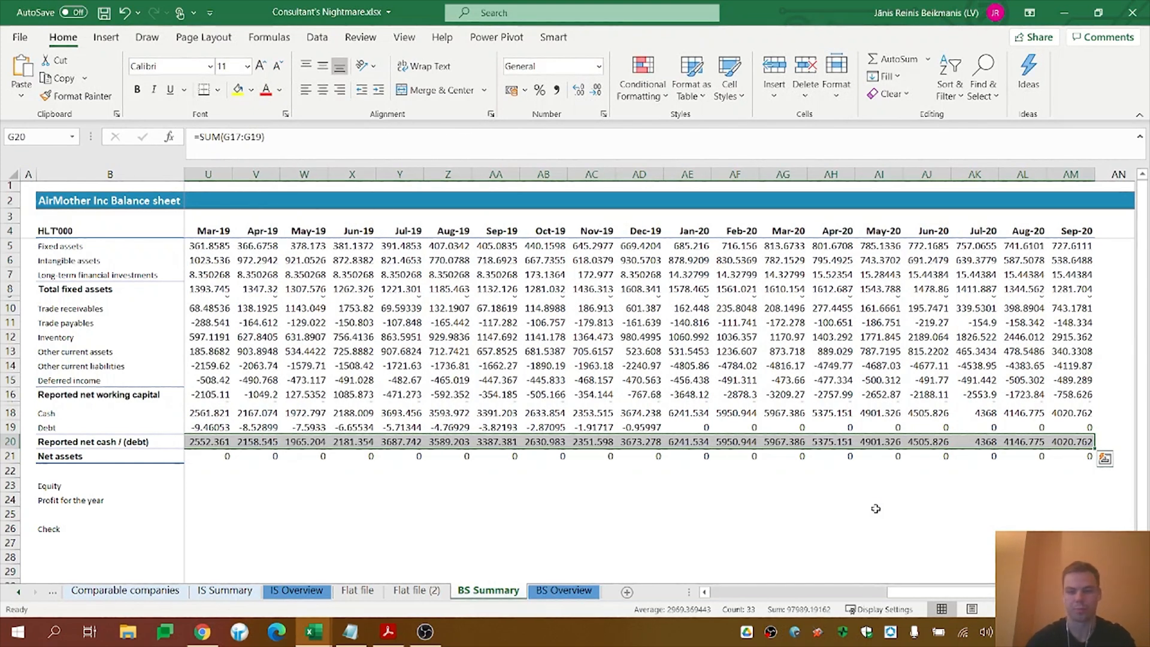
key(Down)
key(Up)
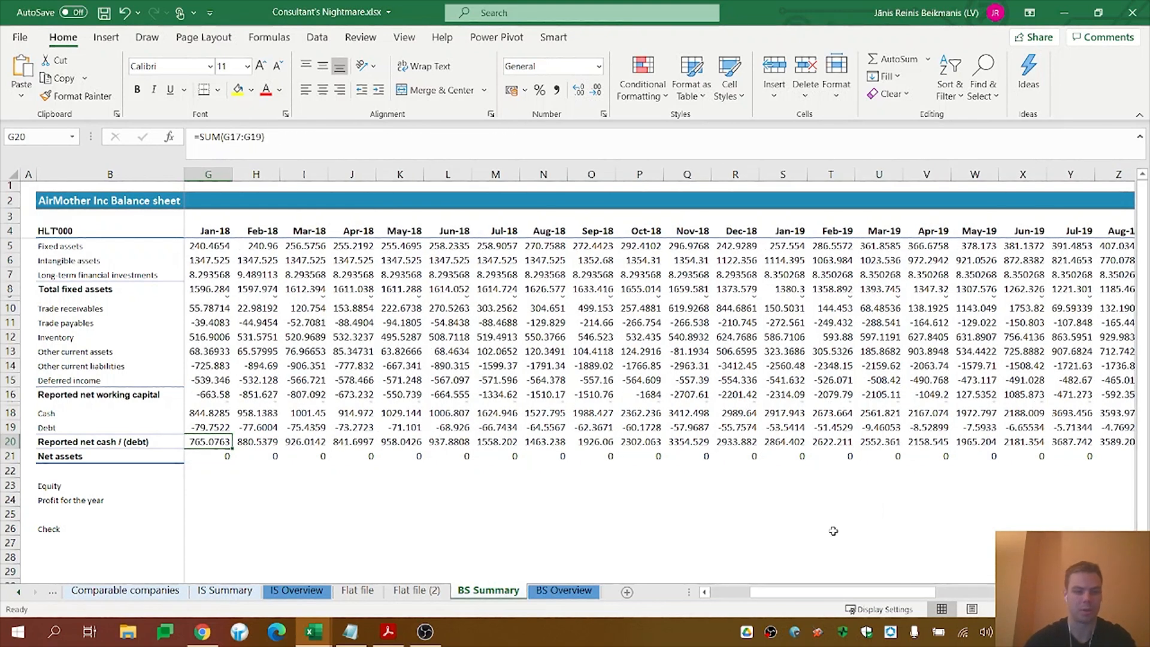
Replace the Net assets formula in G21 with =G8+G16+G20, adding fixed assets, net working capital and net cash
drag(888, 592, 694, 590)
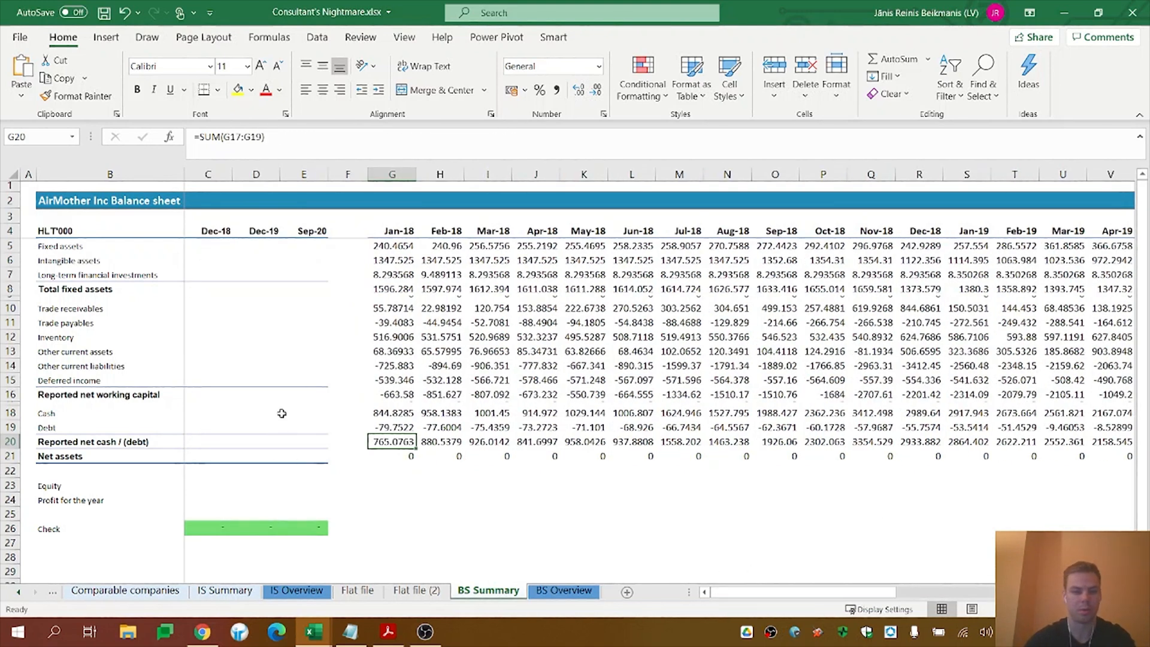
click(380, 457)
key(Delete)
text(=)
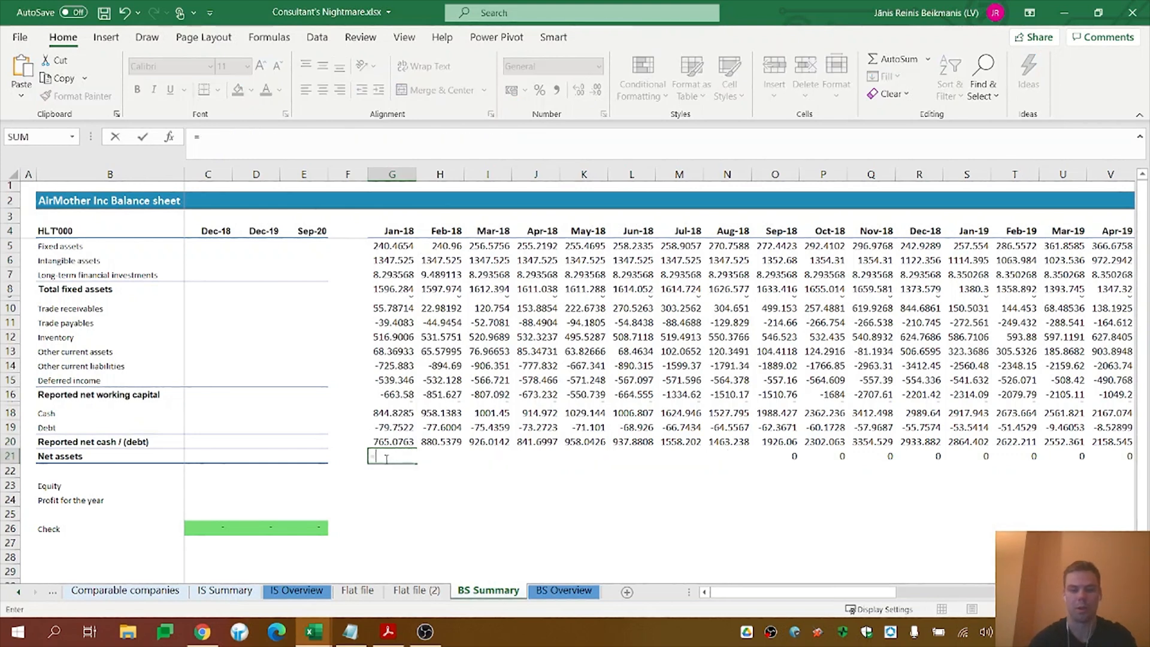
click(390, 289)
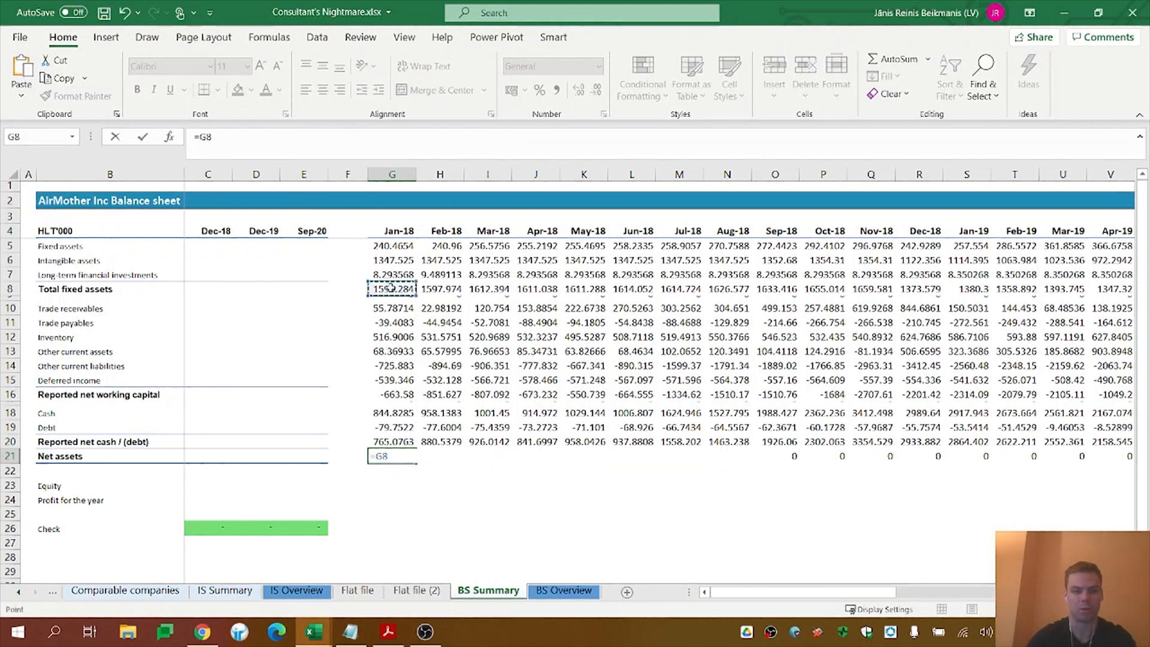
text(+)
click(398, 396)
text(+)
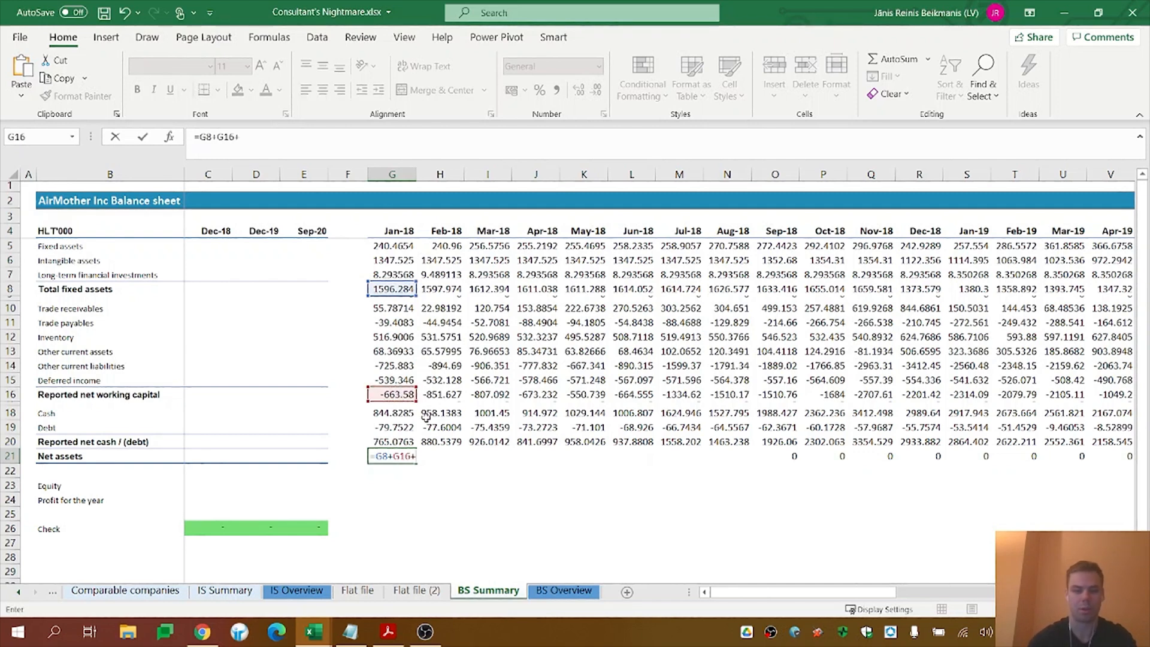
click(408, 443)
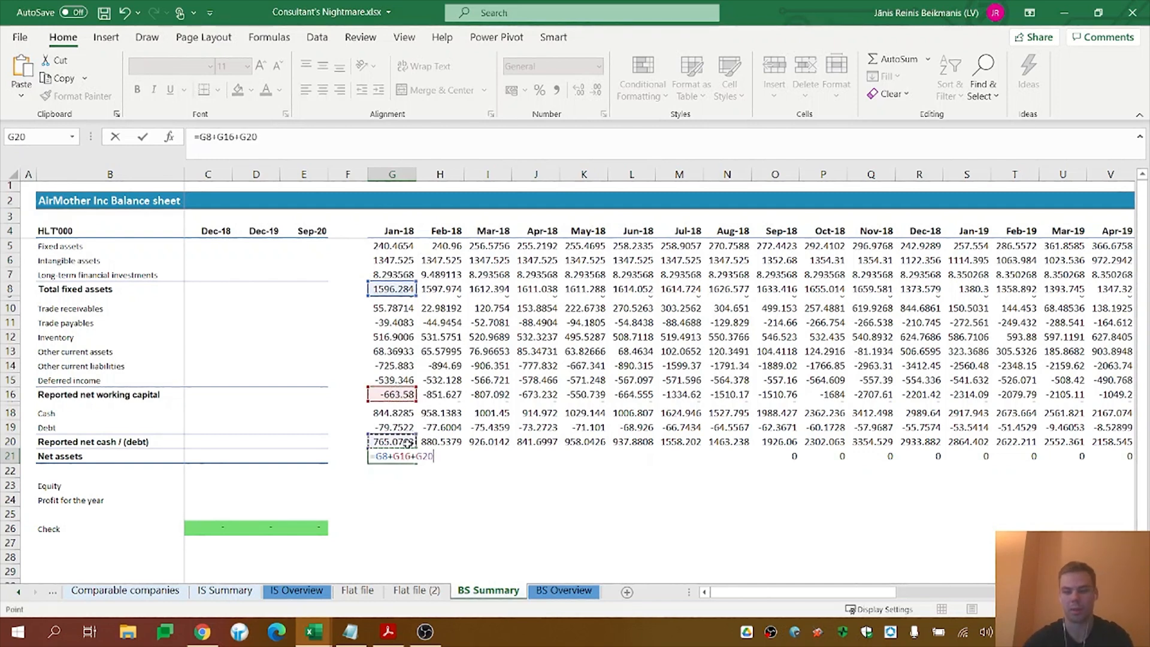
key(Return)
Fill the Net assets formula from G21 across all monthly columns to Sep-20
click(415, 456)
drag(418, 459, 1095, 459)
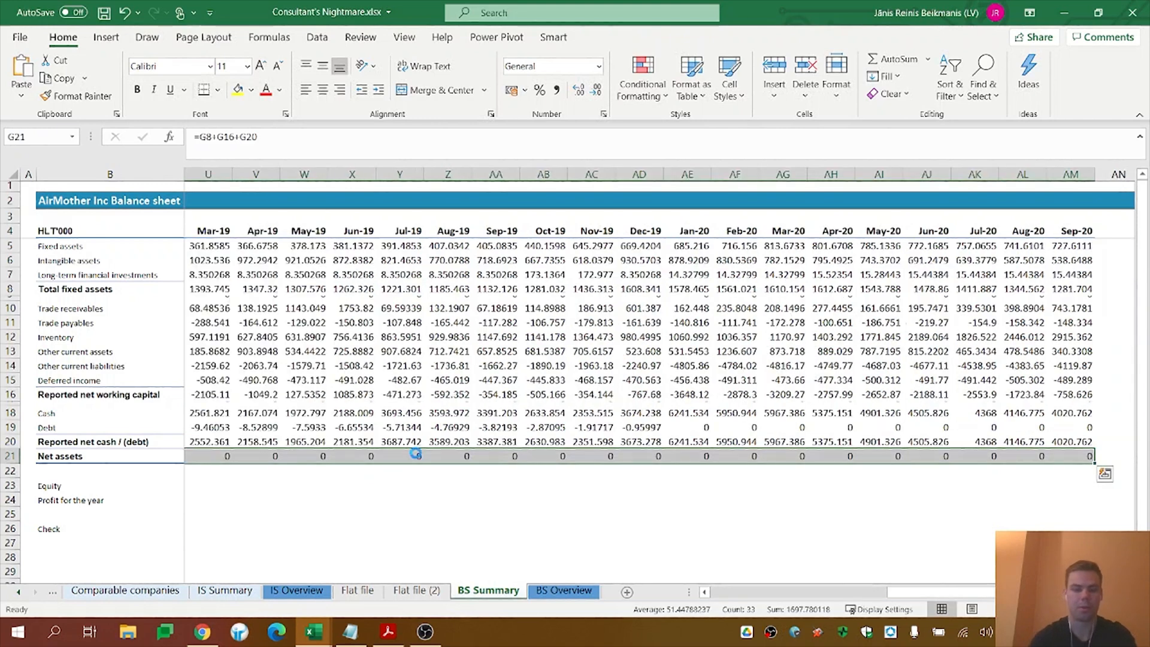
key(Left)
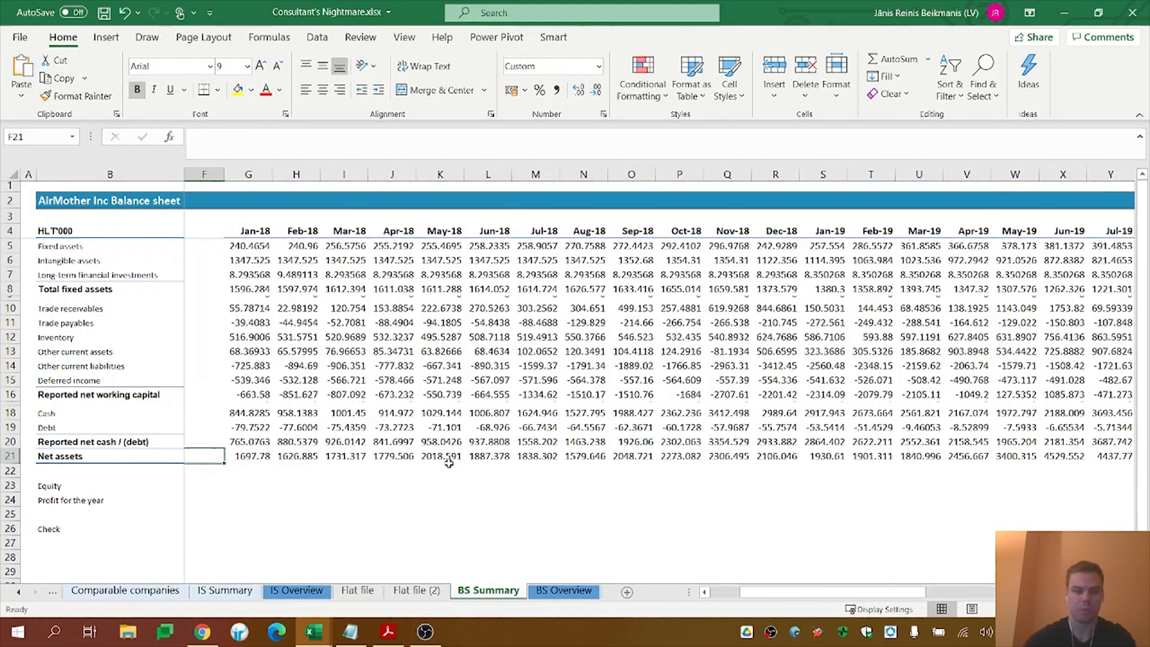
Format all monthly figures in G5:AM21 of BS Summary to show one decimal place
drag(239, 250, 1025, 457)
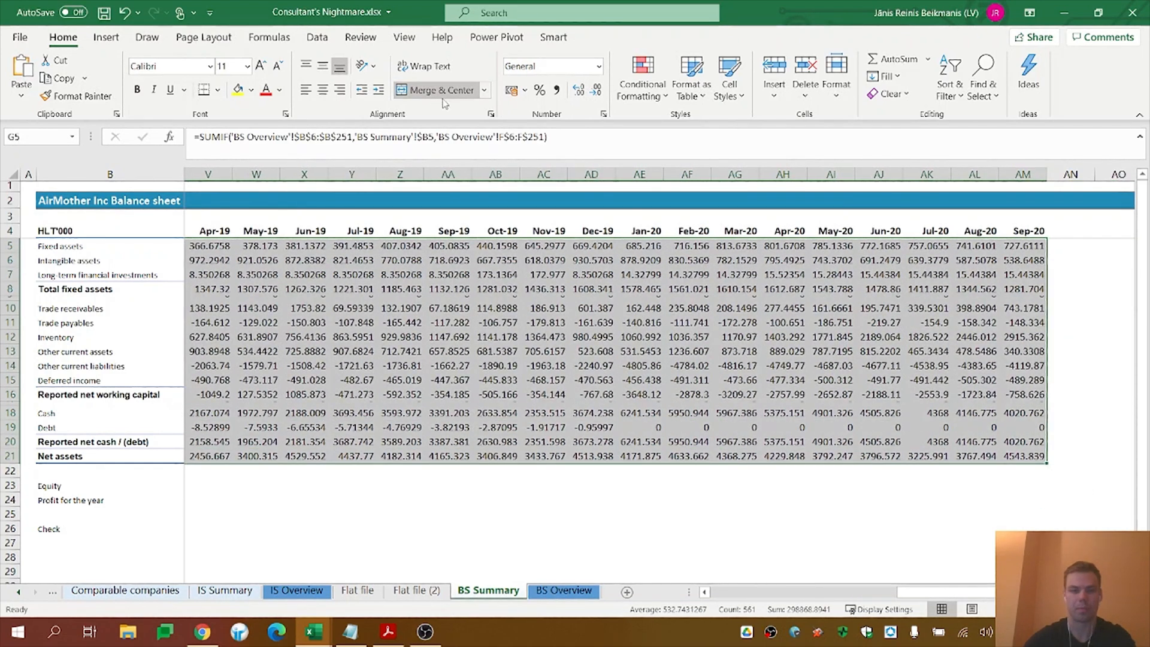
click(597, 92)
click(600, 95)
drag(965, 593, 437, 556)
Clear the copied formulas from the narrow spacer rows 9 and 17 of BS Summary
click(13, 299)
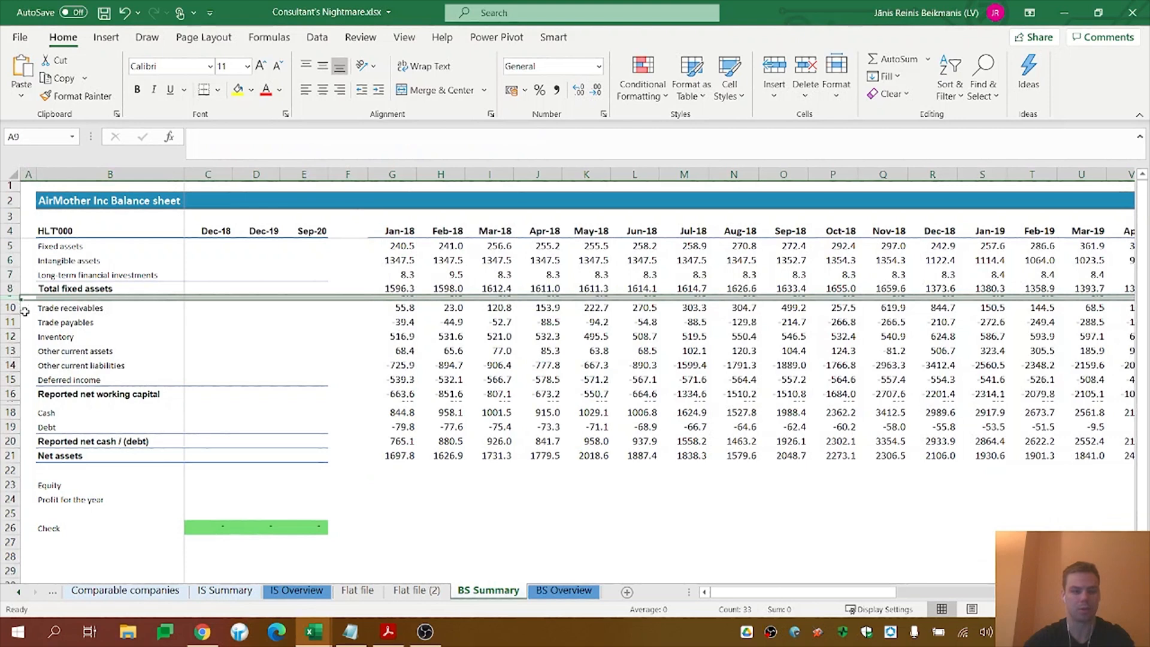
shift+click(11, 397)
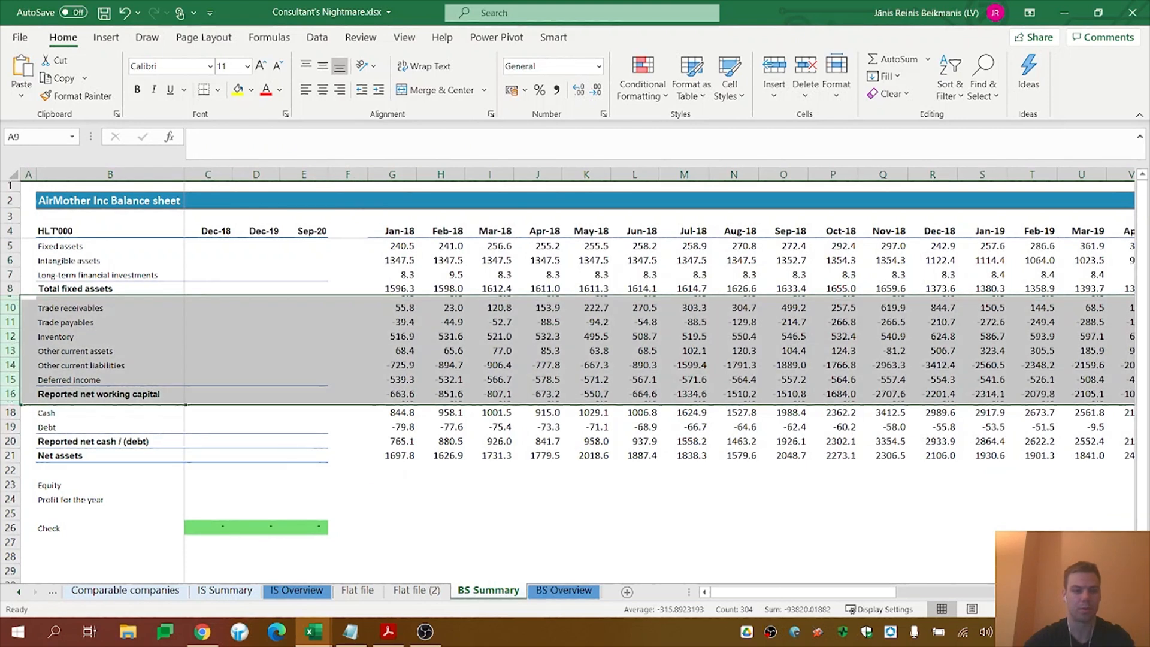
click(7, 297)
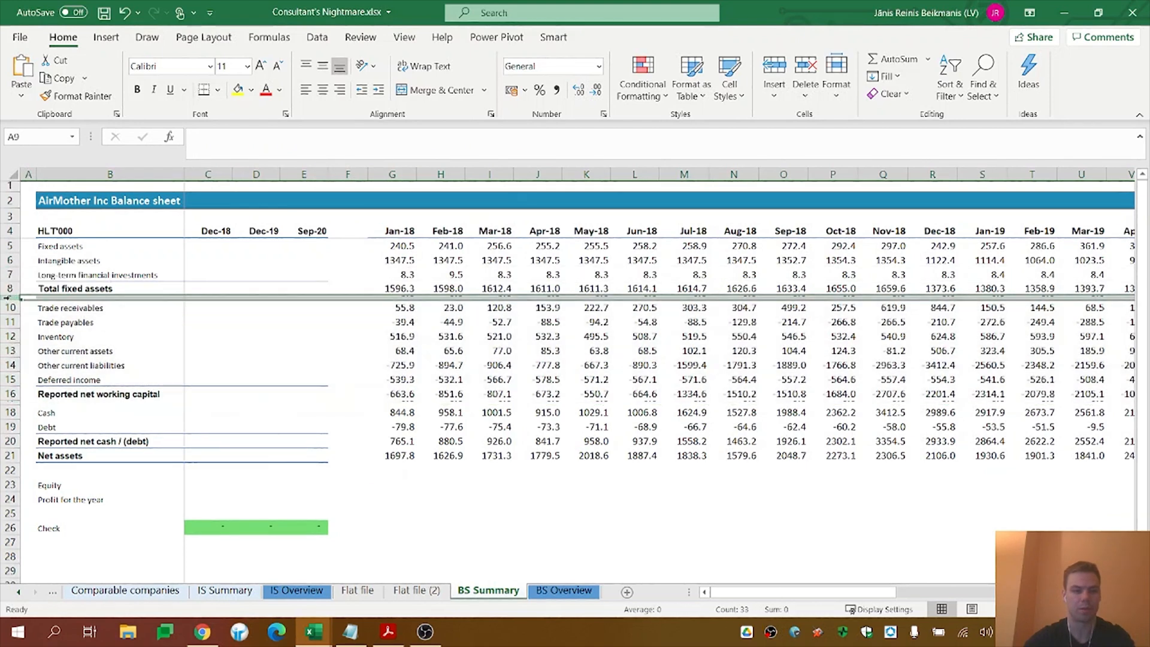
ctrl+click(12, 402)
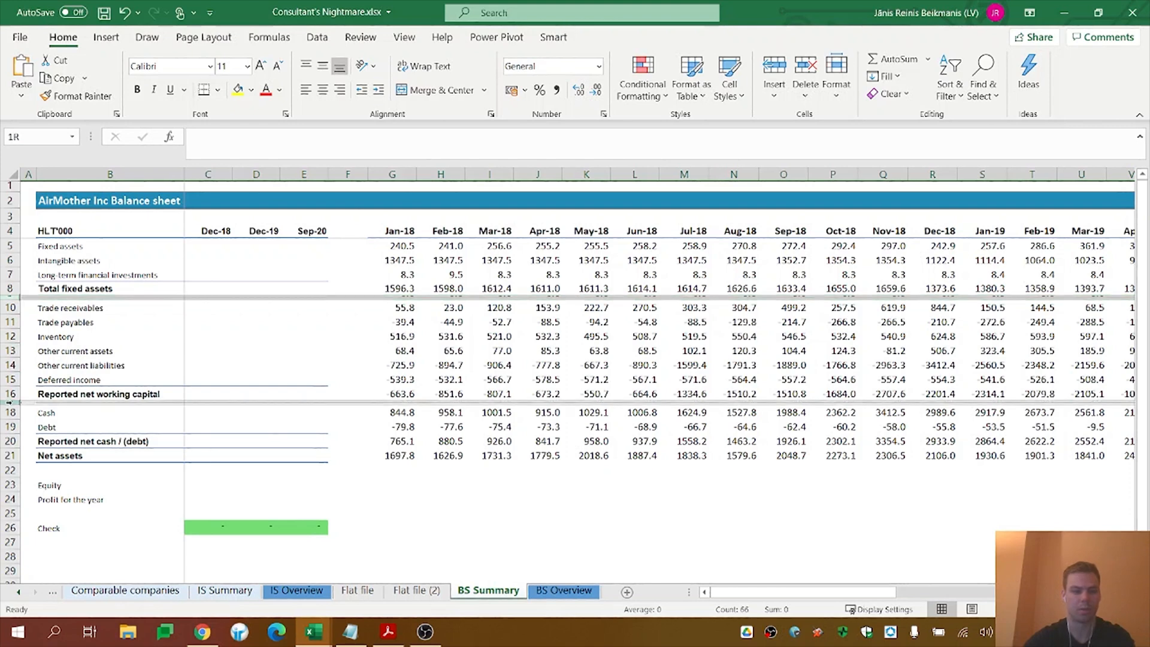
click(384, 365)
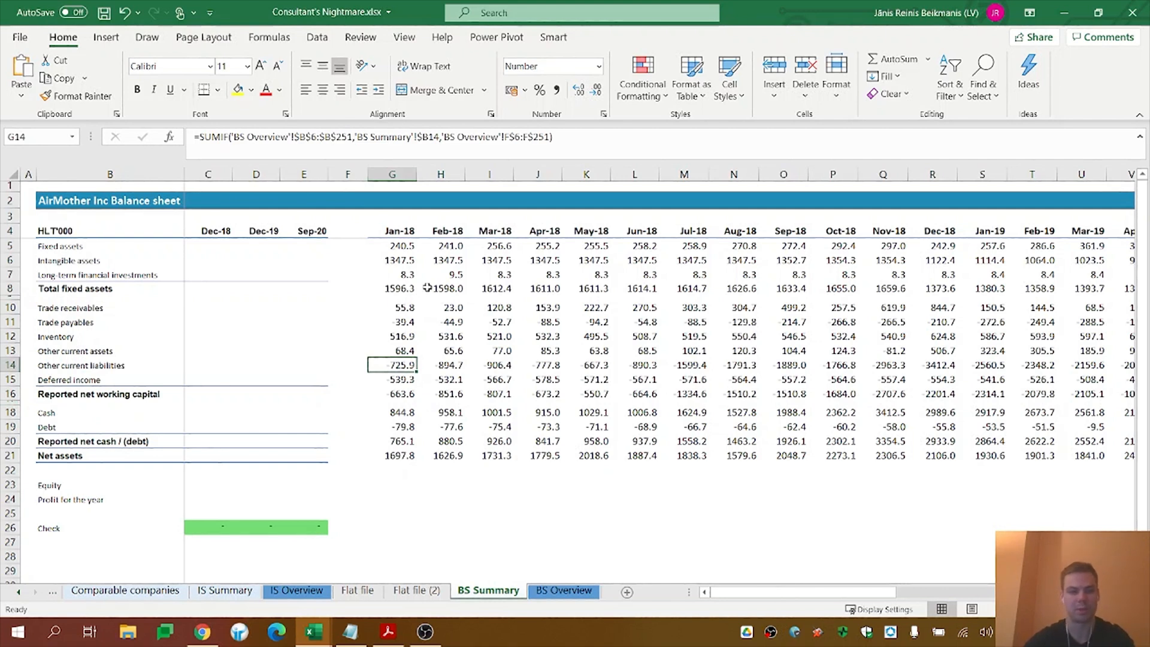
drag(398, 245, 398, 455)
click(494, 288)
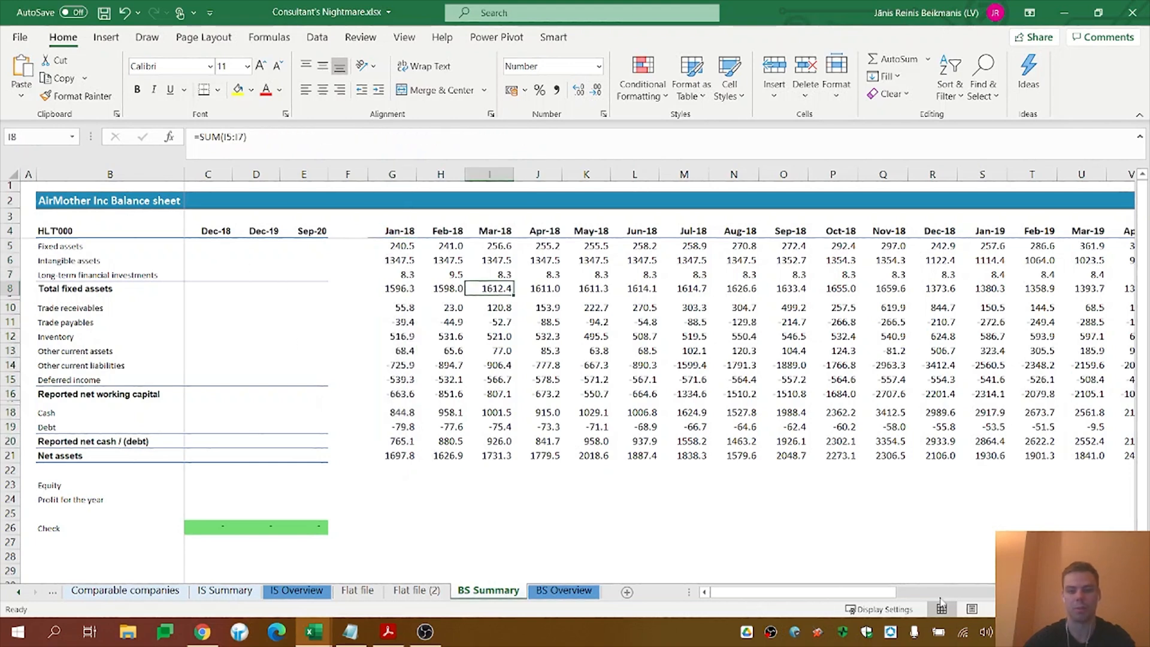
drag(791, 593, 633, 599)
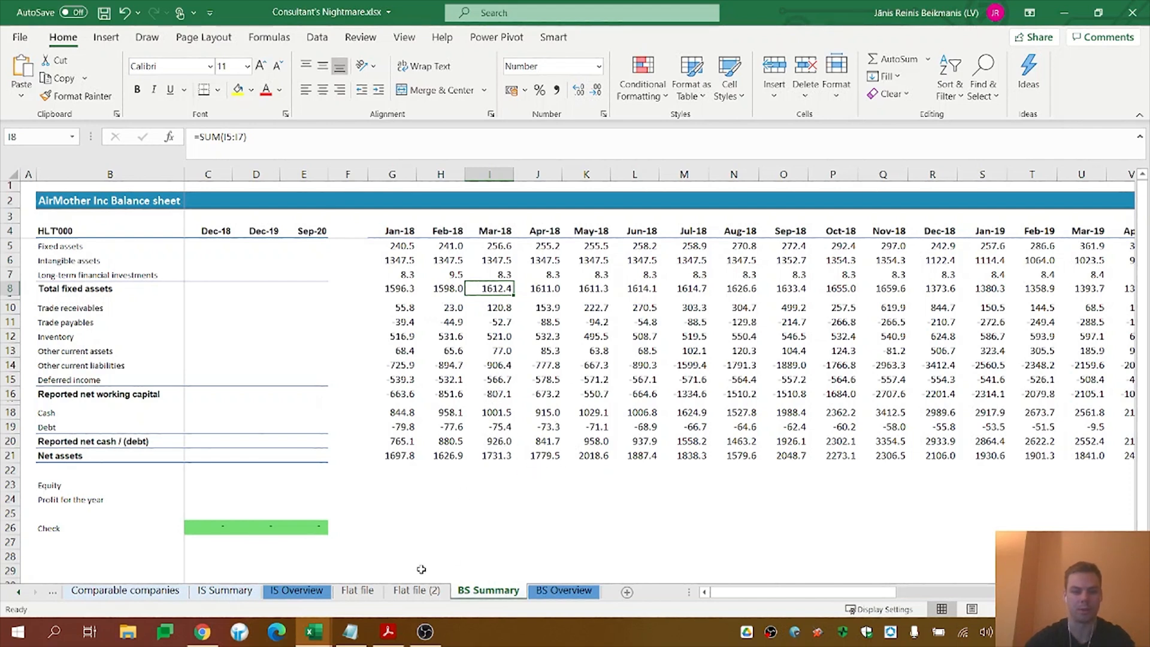
Switch to the Consultants Nightmare questions PDF in Acrobat Reader and read the questions on January 2018 bank charges and long-term bank loans
click(388, 632)
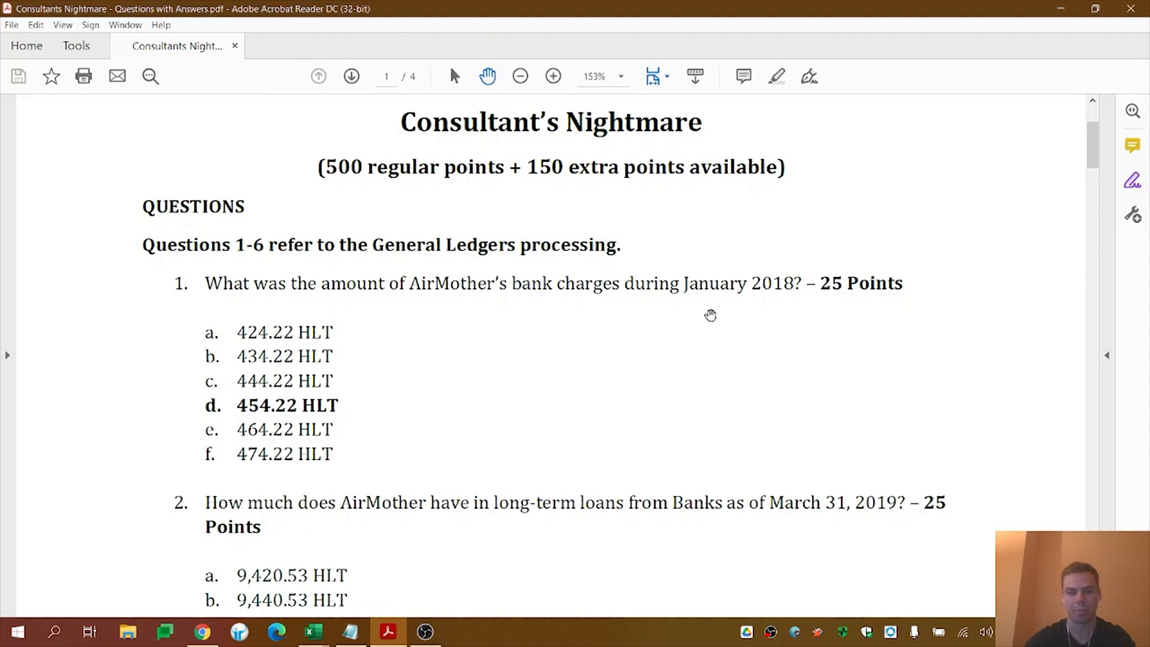
scroll(710, 315, down, 2)
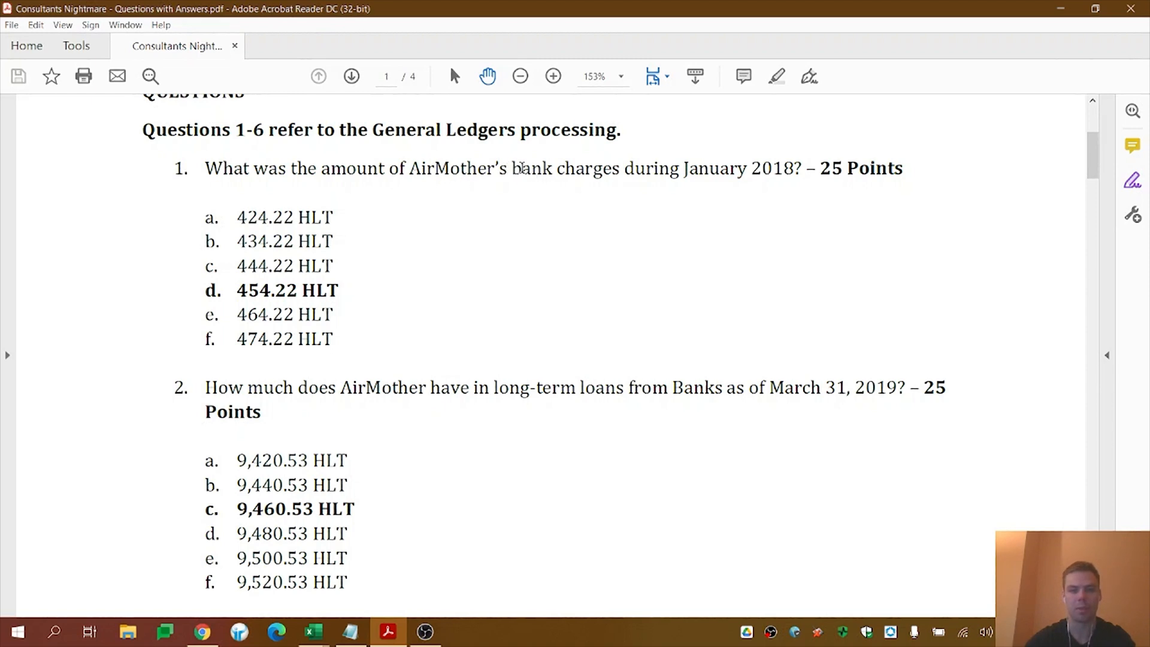
mouse_move(624, 171)
mouse_down()
mouse_move(411, 170)
mouse_move(509, 170)
mouse_up()
drag(492, 390, 607, 393)
click(596, 396)
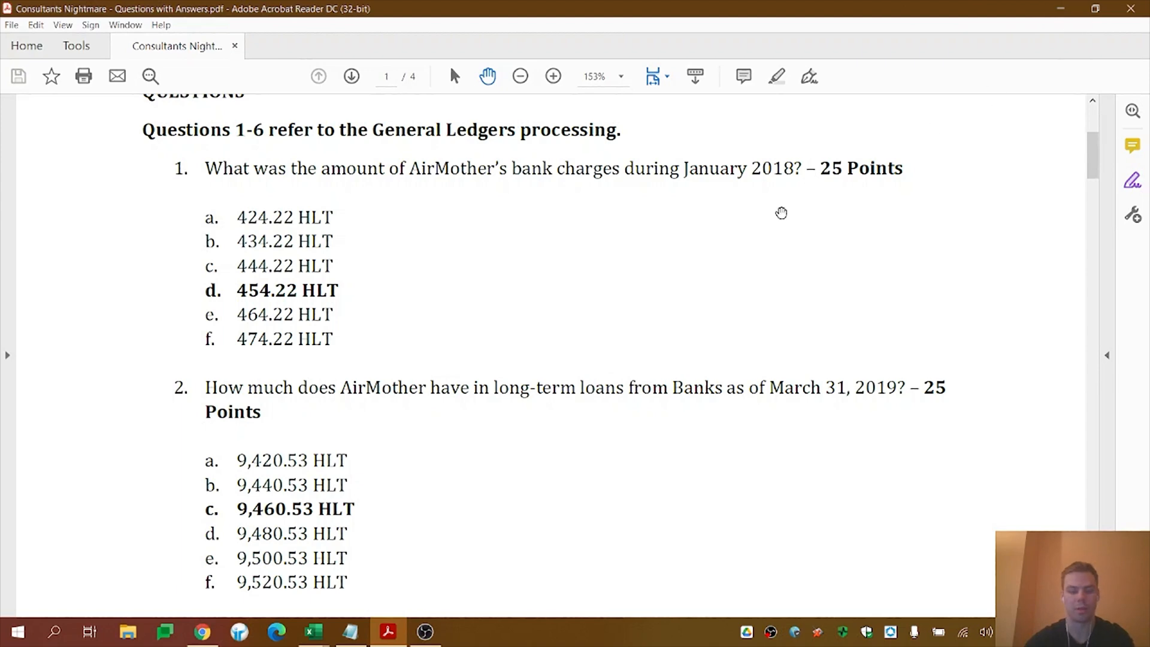
Switch back to Excel and search BS Overview for "long term" to locate the monthly balances of Long term loans from Banks
key(alt+Tab)
click(628, 203)
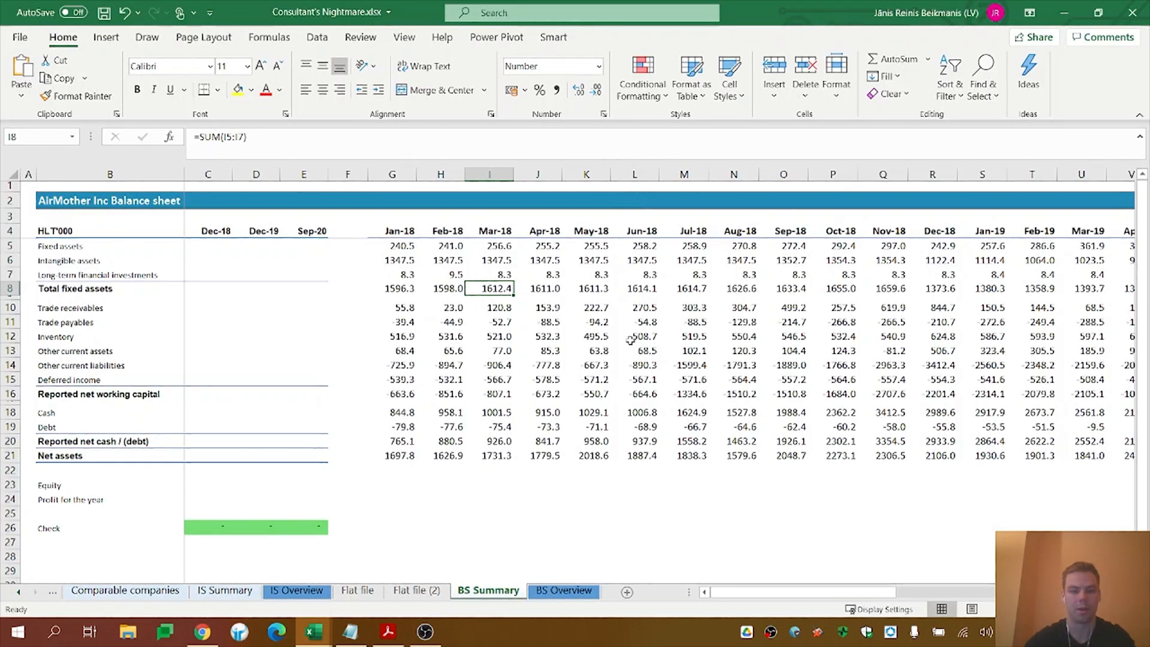
click(563, 591)
click(560, 464)
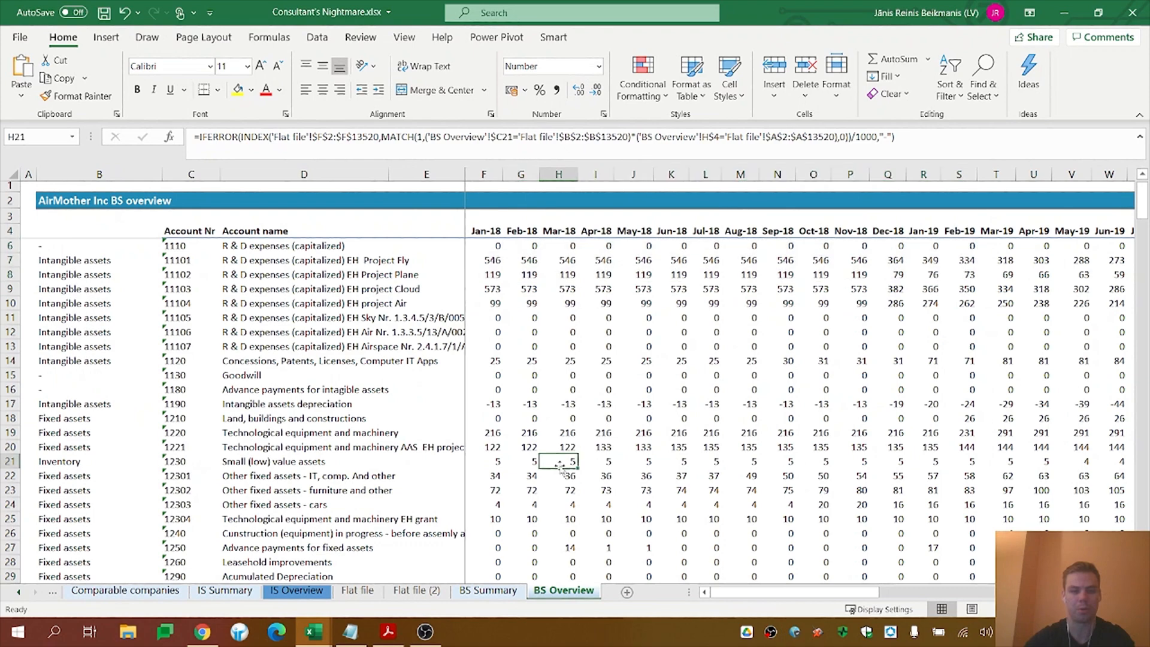
scroll(396, 403, down, 20)
scroll(396, 403, down, 8)
key(ctrl+f)
text(long term)
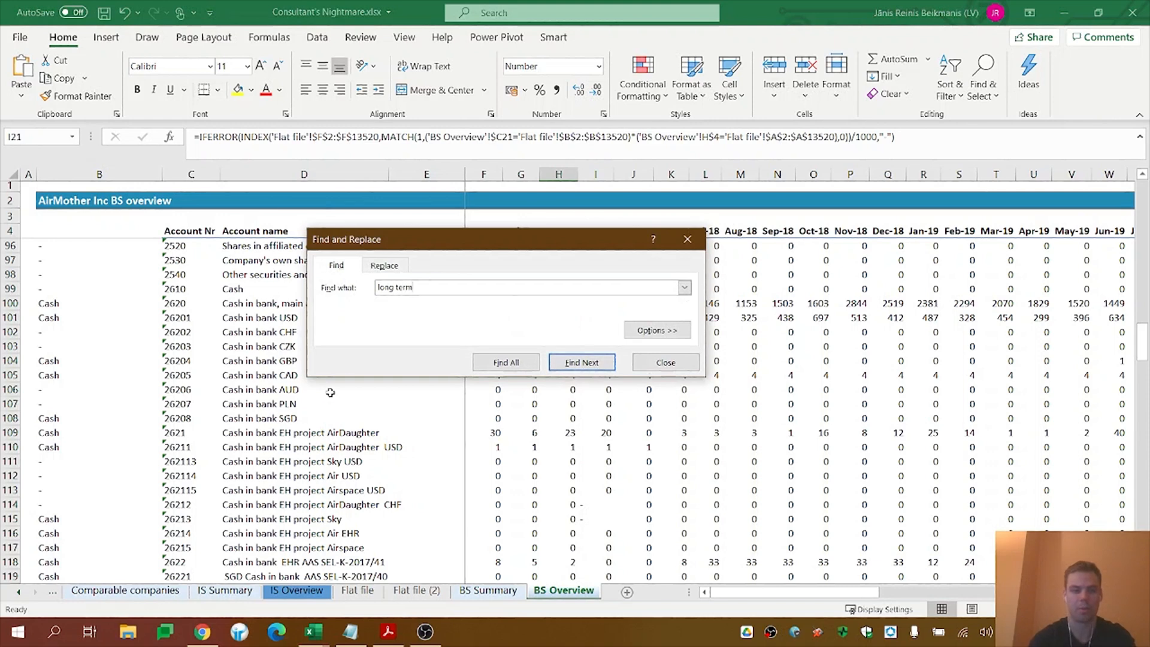
key(Return)
click(665, 362)
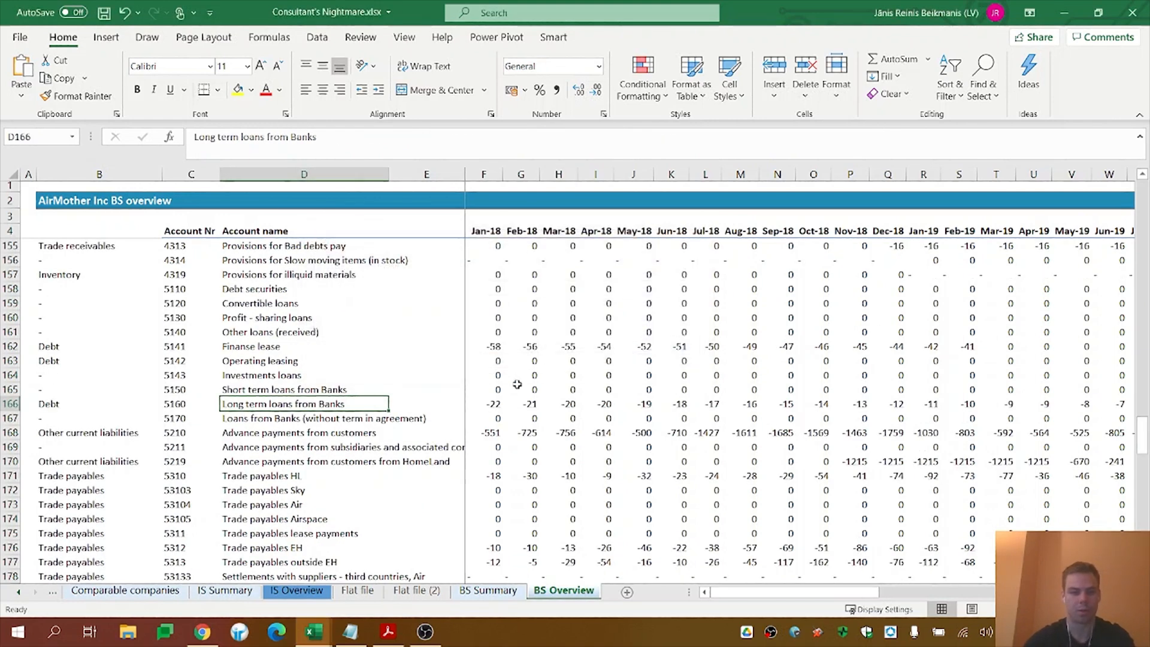
click(529, 403)
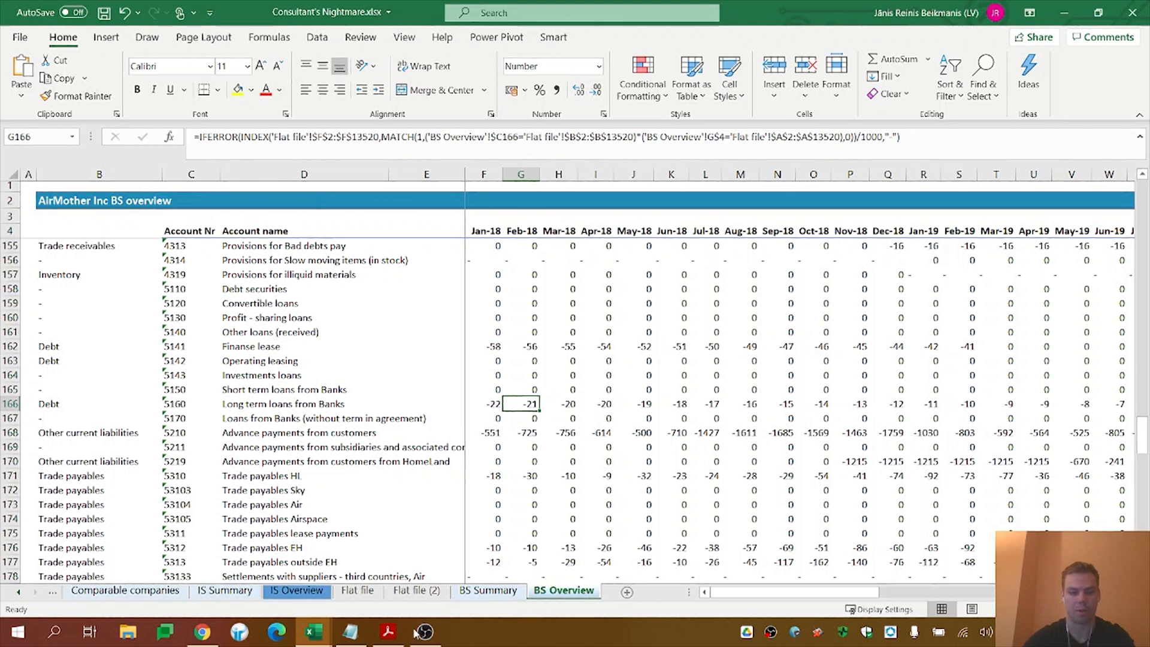
Recheck the loan question in the PDF, and locate the Mar-19 balance of Long term loans from Banks in BS Overview
click(388, 631)
click(1131, 6)
key(Right)
key(Right)
key(Right)
key(Right)
key(Right)
key(Right)
key(Right)
key(Right)
key(Right)
key(Right)
key(Right)
key(Right)
key(Right)
key(Right)
key(Right)
key(Right)
key(Right)
key(Right)
key(Right)
key(Right)
key(Right)
key(Left)
key(Left)
key(Left)
key(Left)
key(Left)
key(Left)
key(Left)
key(Left)
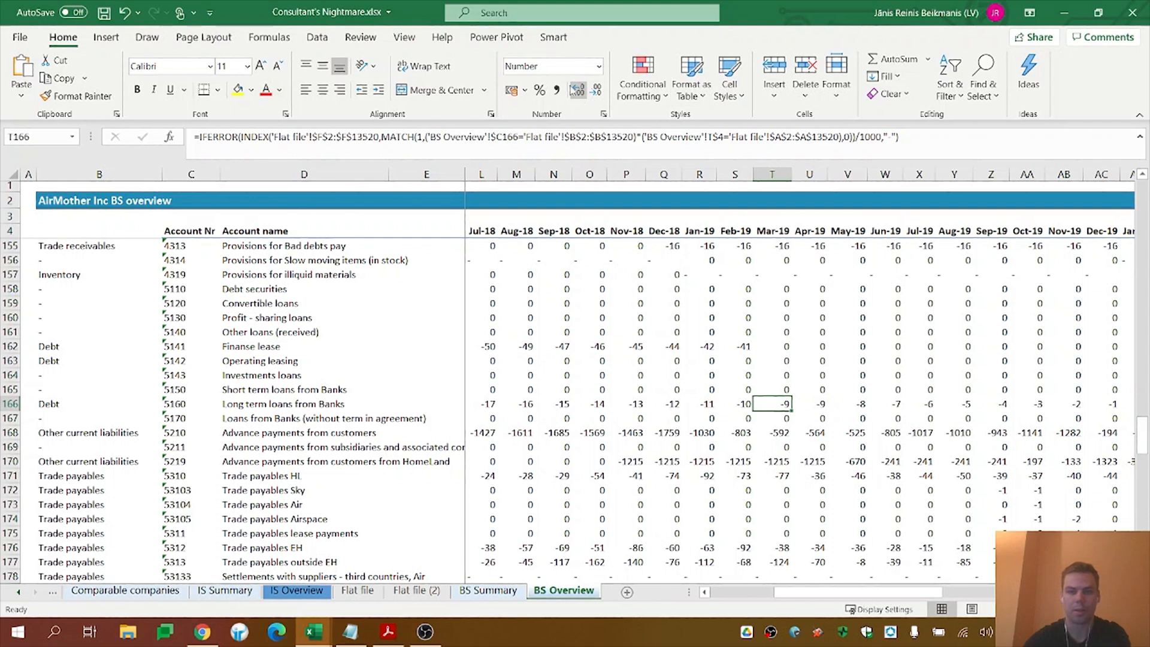
Temporarily show the Mar-19 long-term bank loan balance in T166 with three decimals, and restore it to whole numbers after reading
click(581, 90)
click(581, 90)
click(581, 90)
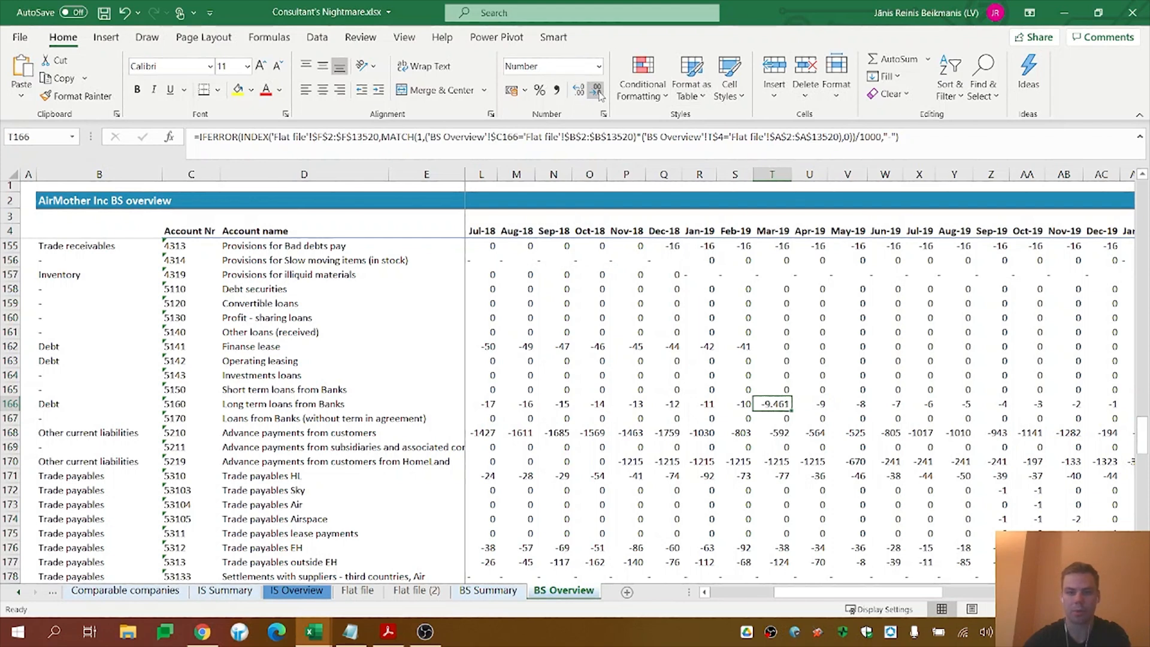
click(597, 90)
Read question 3 in the questions PDF, and in Excel's IS Overview select all account numbers from C6 down to count them
click(388, 632)
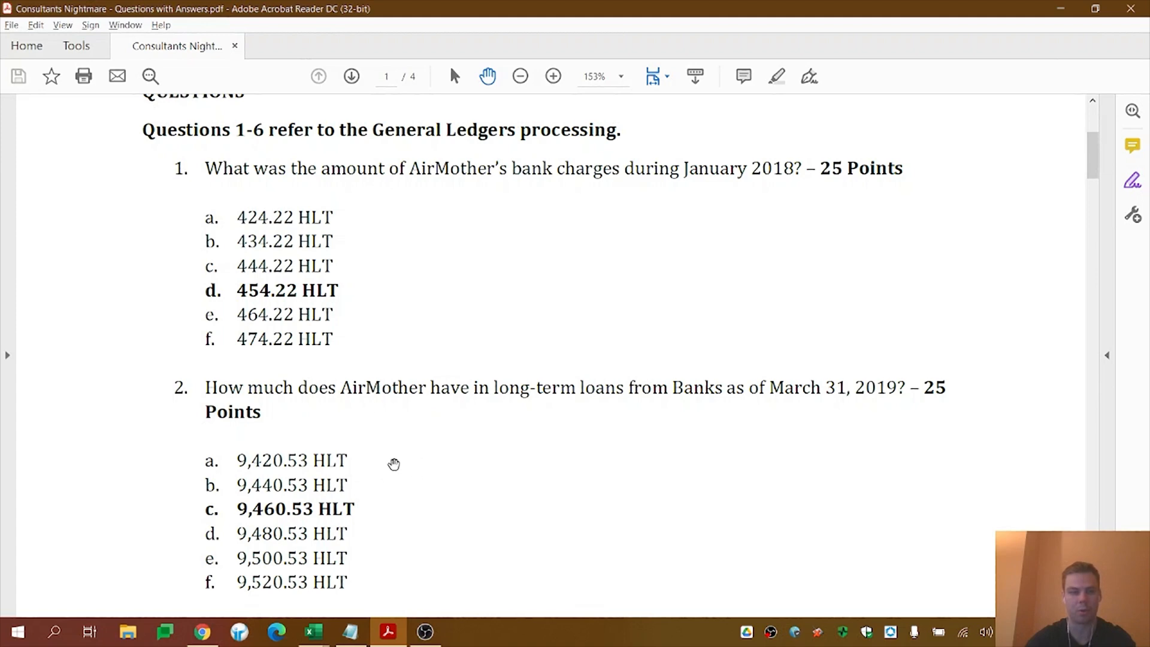
scroll(494, 390, down, 8)
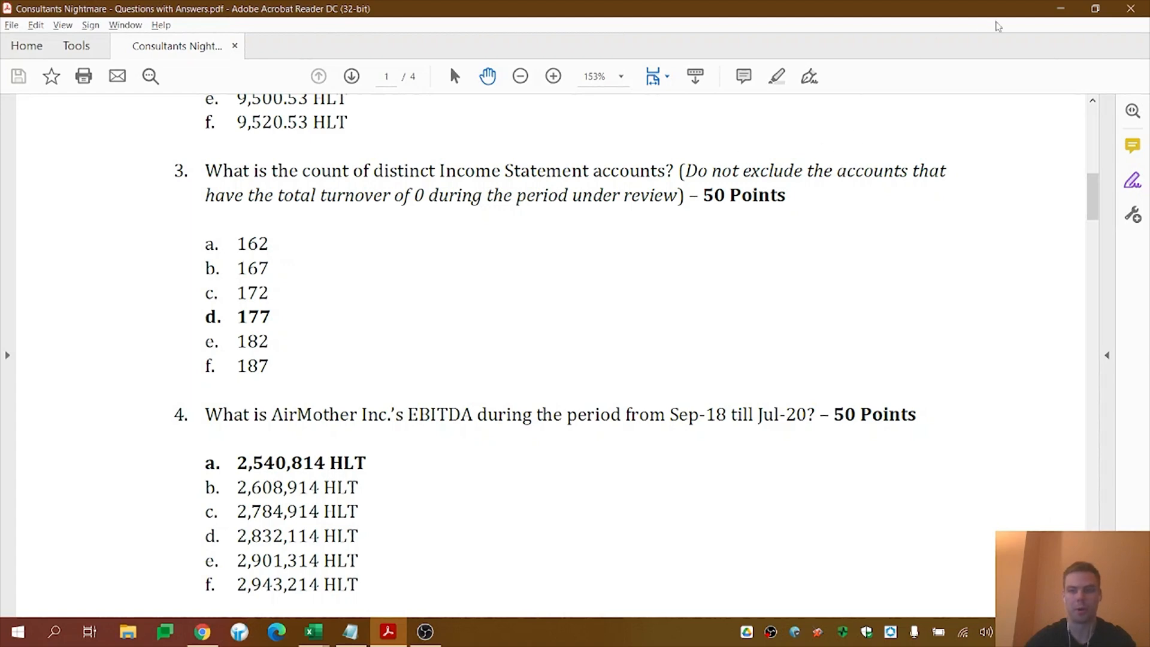
click(1059, 13)
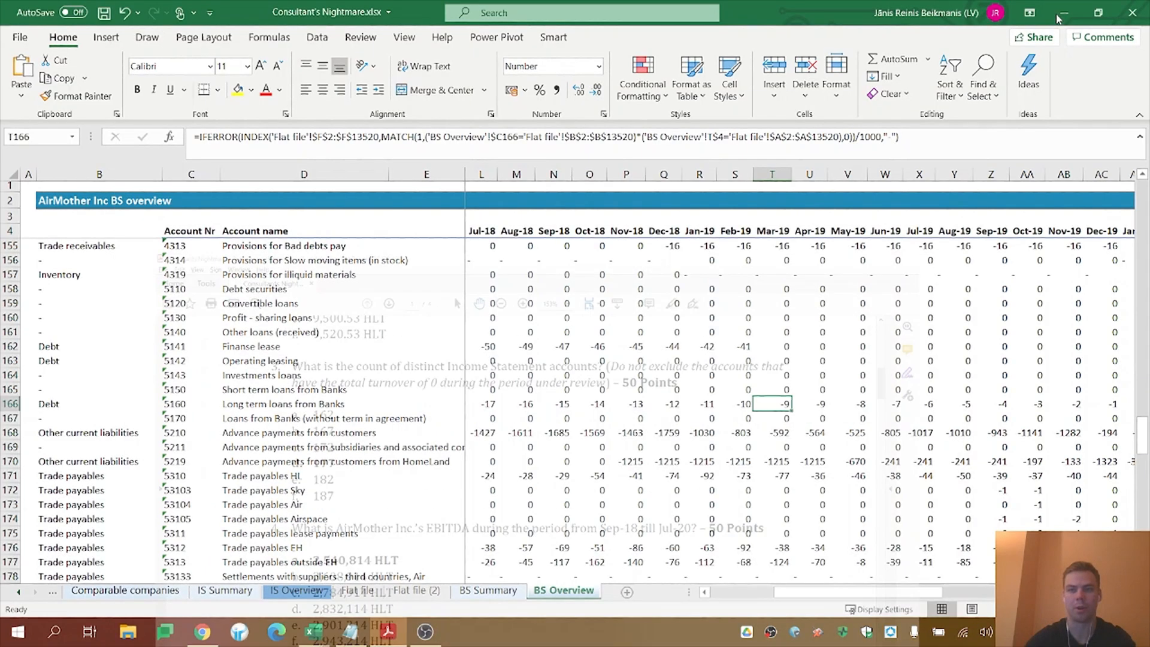
click(286, 594)
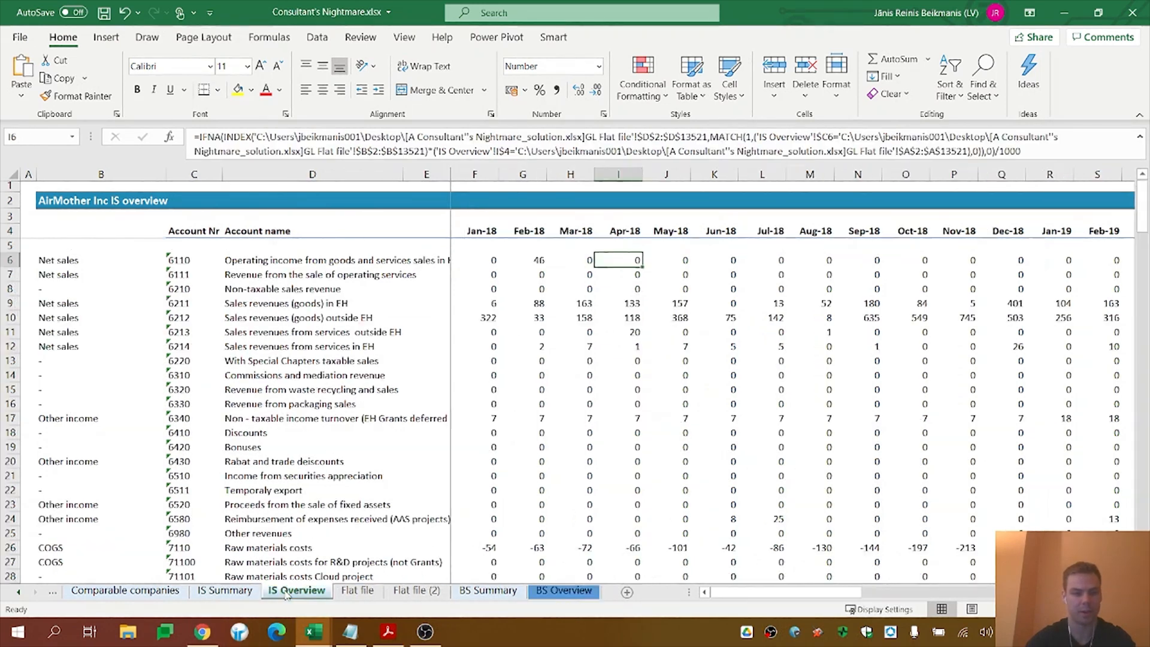
click(175, 265)
key(ctrl+shift+Down)
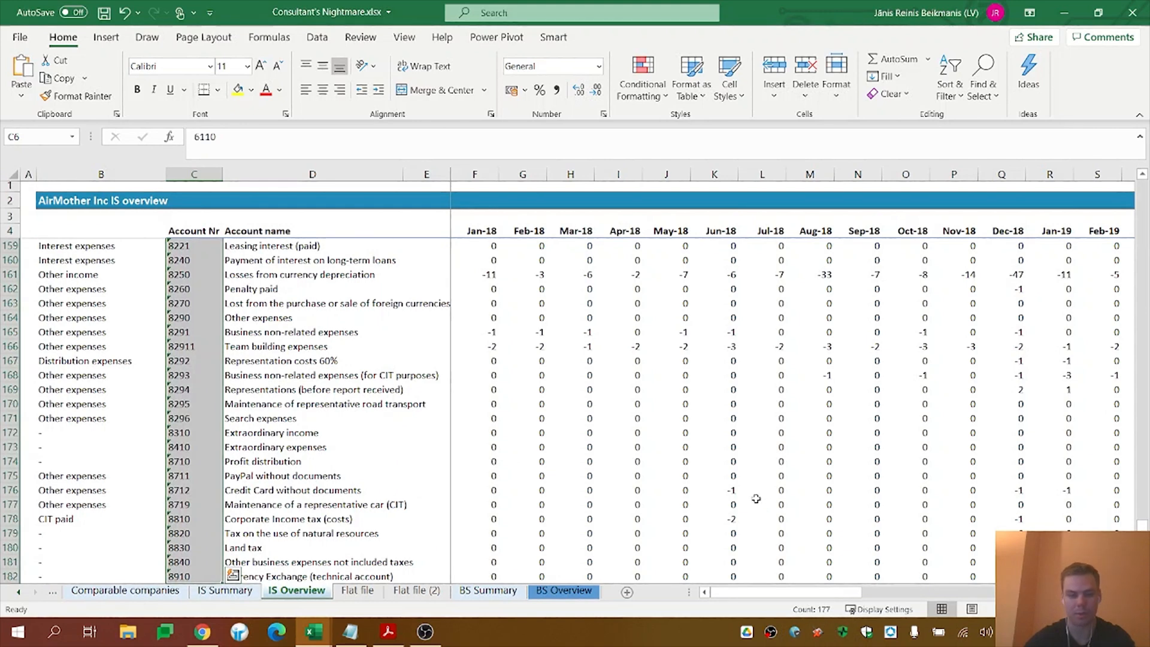
Switch to the questions PDF and read question 4 on AirMother's EBITDA from Sep-18 till Jul-20
key(alt+Tab)
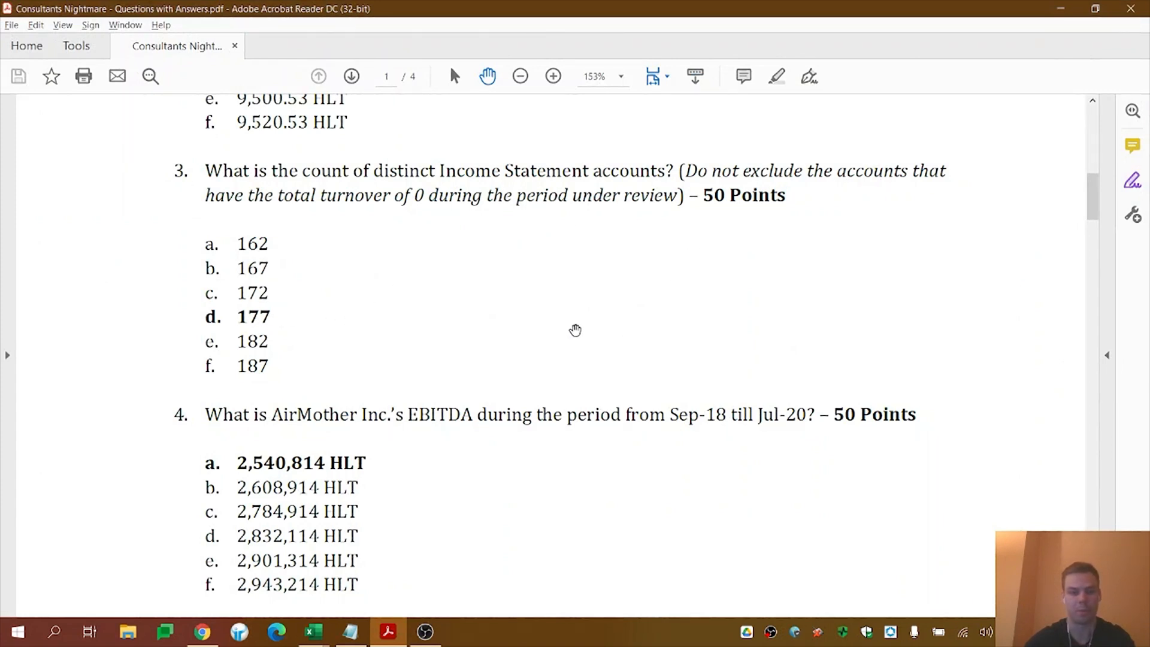
scroll(462, 233, down, 2)
scroll(461, 235, down, 1)
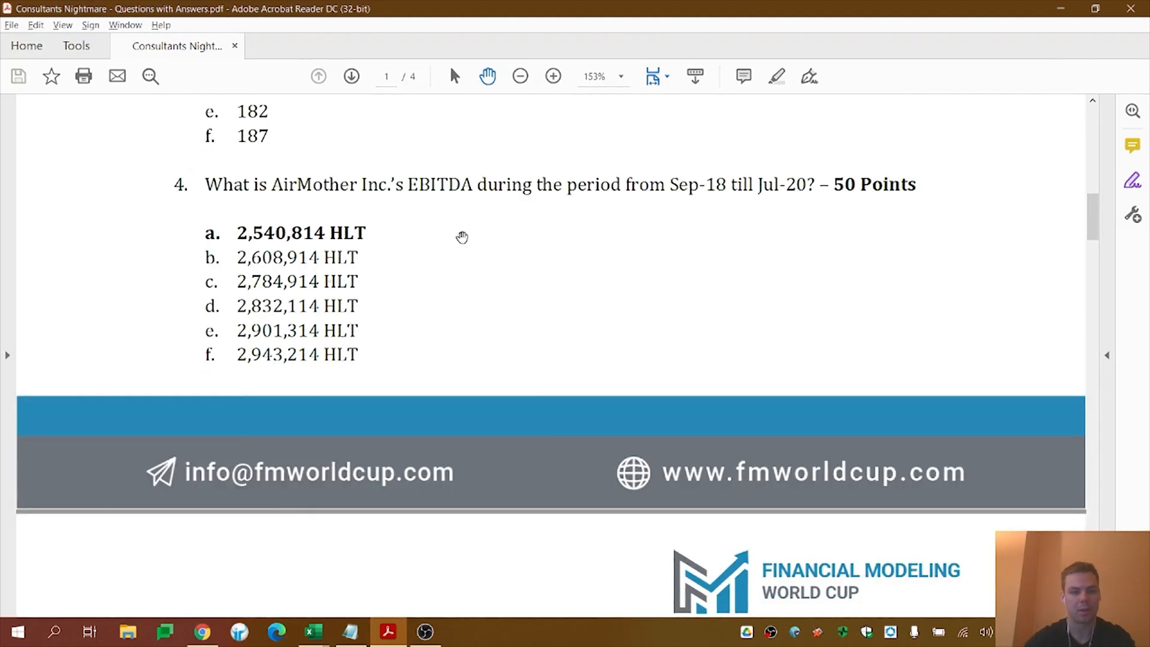
scroll(462, 237, down, 1)
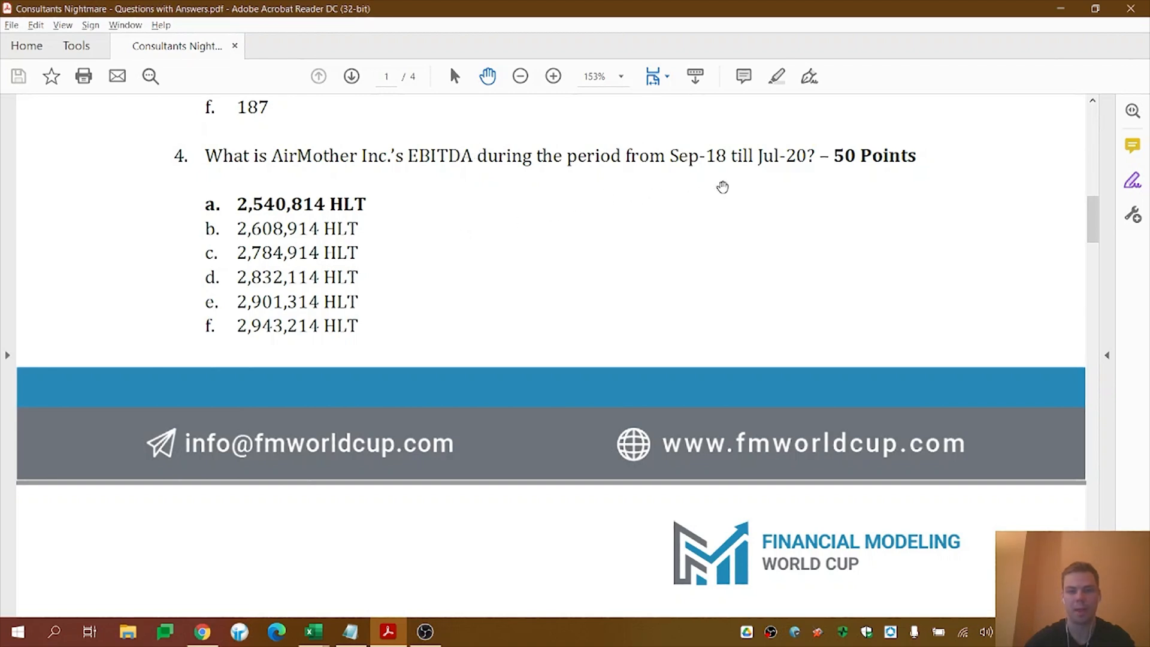
Switch to Excel's IS Summary and examine the Sep-18 - Jul-20 EBITDA formula in C30 and the months it sums
key(alt+Tab)
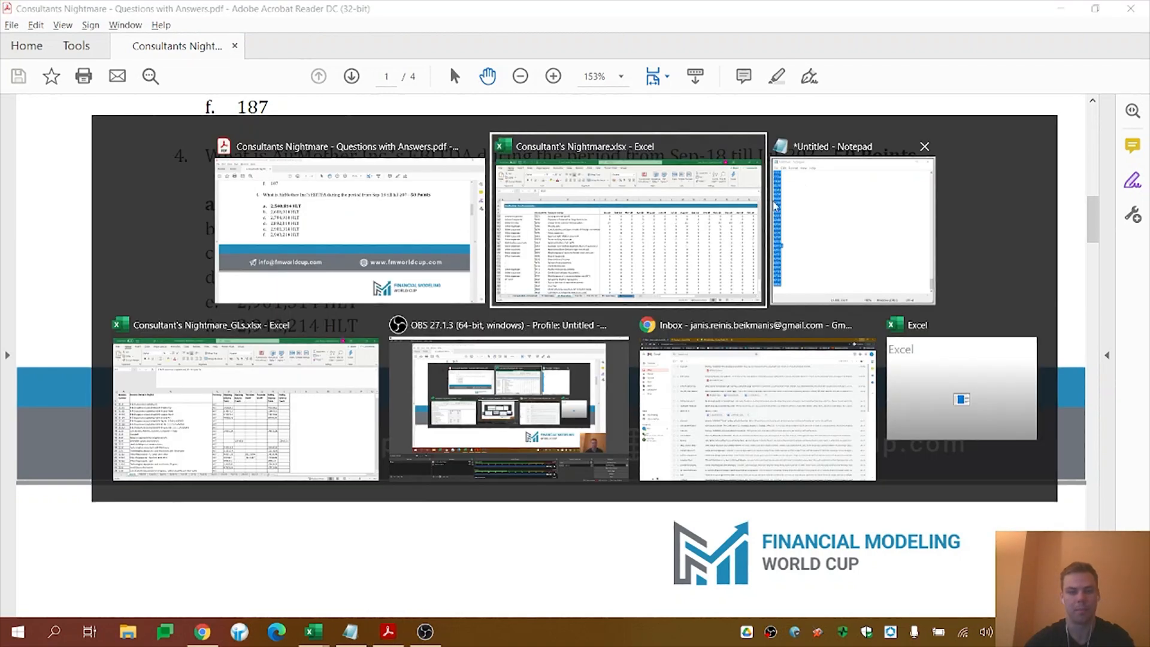
click(248, 593)
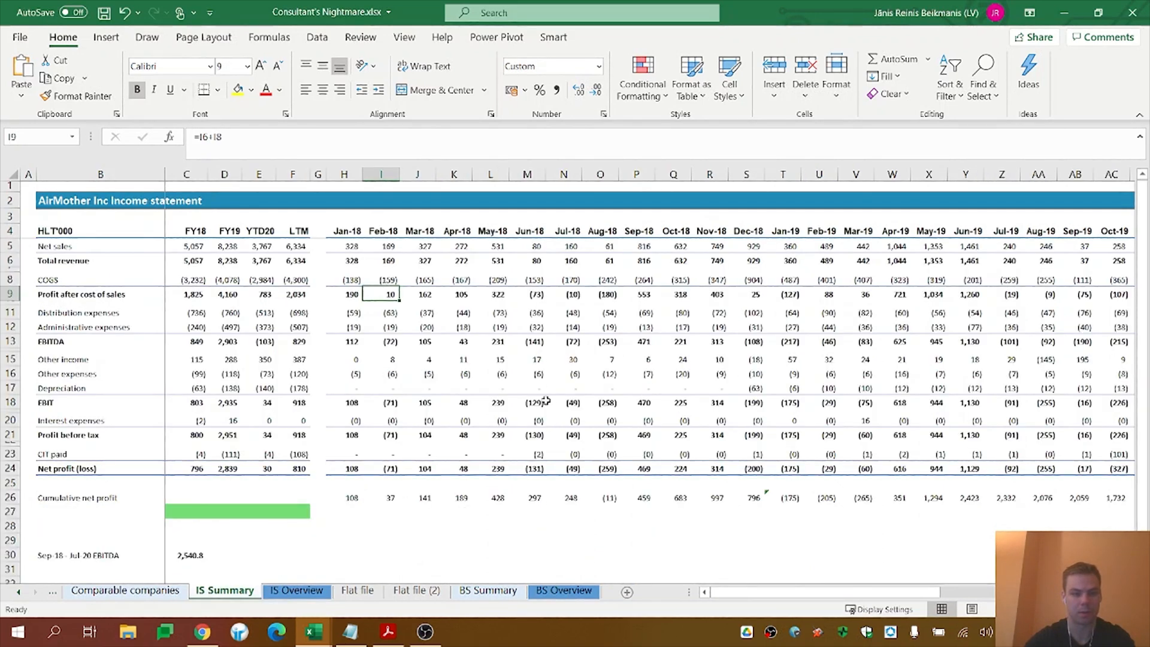
scroll(335, 408, down, 1)
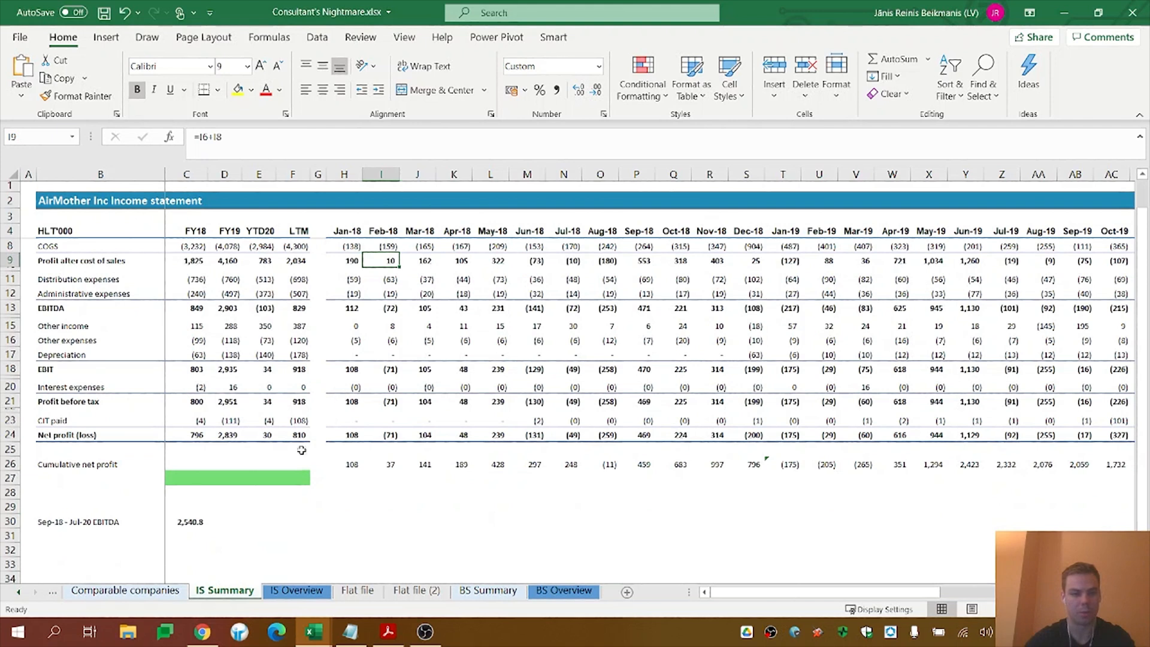
click(84, 523)
click(198, 522)
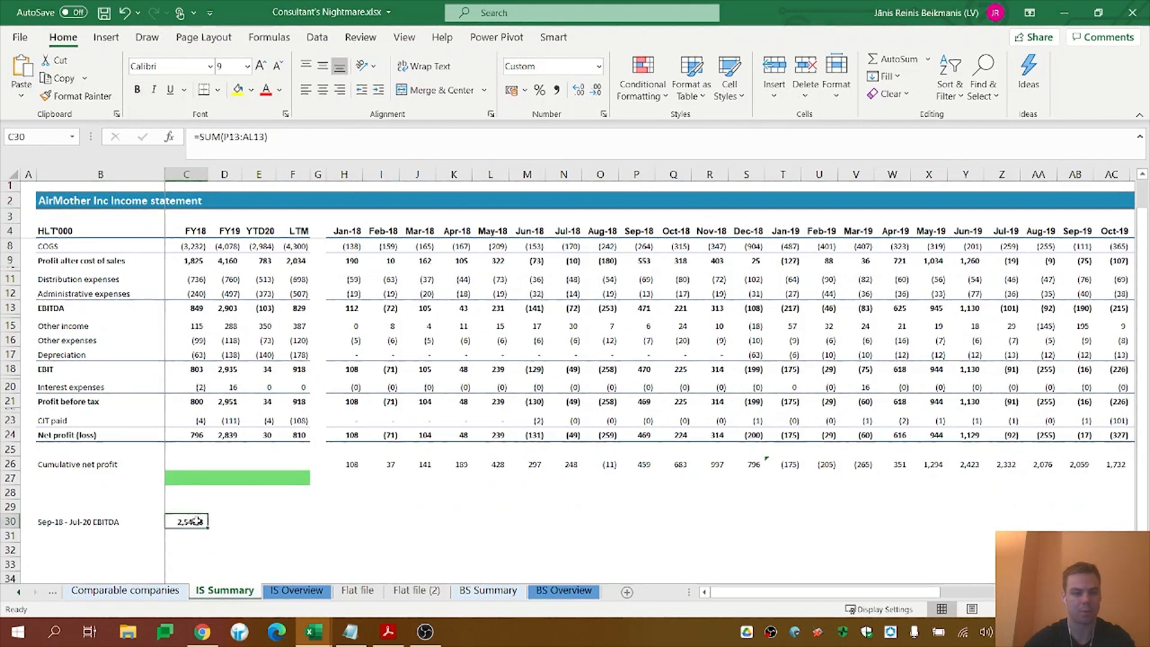
click(338, 142)
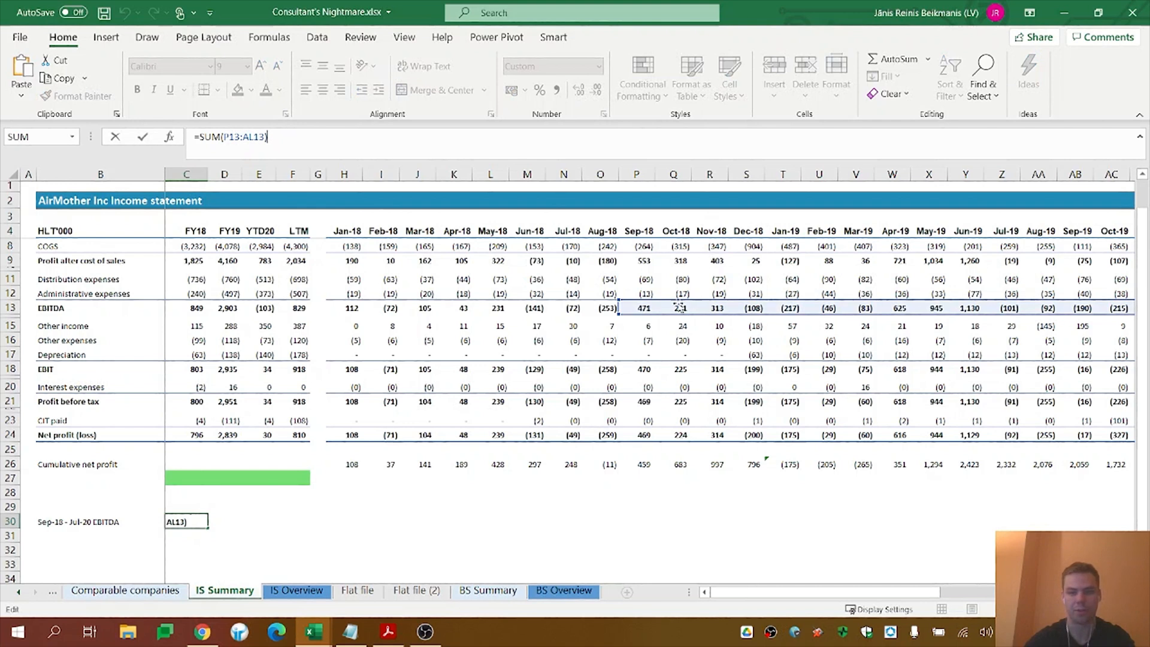
click(283, 516)
click(179, 525)
Switch to the questions PDF and read question 5 on summed net cash / (debt) balances and question 6 on non-zero Ending balances
key(alt+Tab)
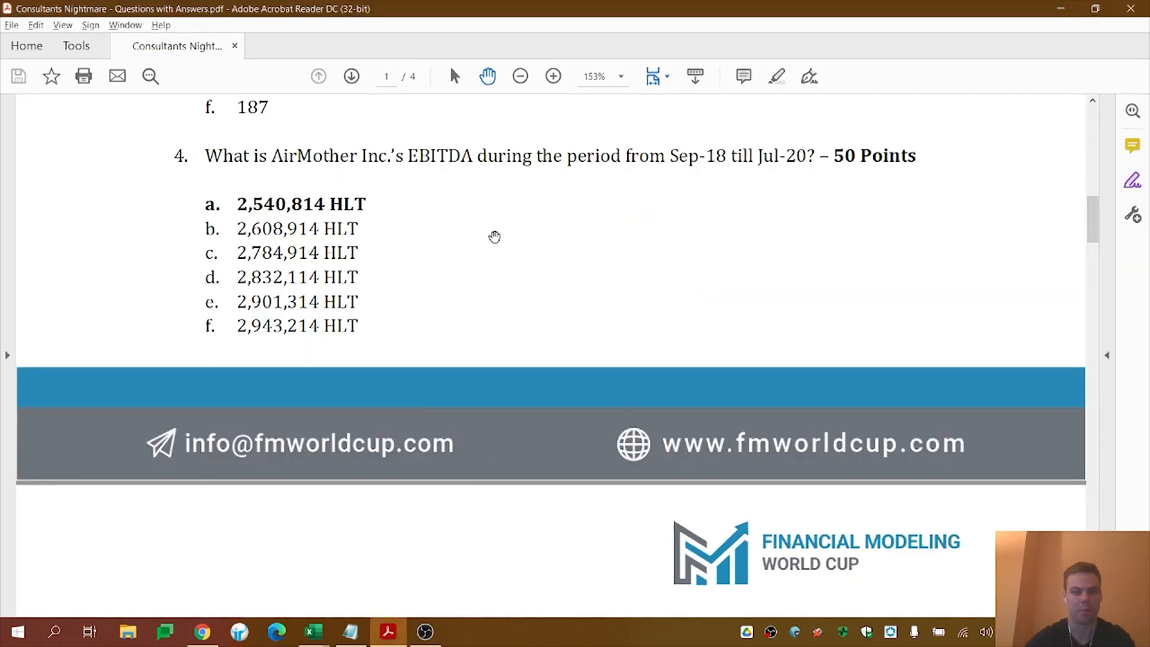
scroll(494, 236, down, 8)
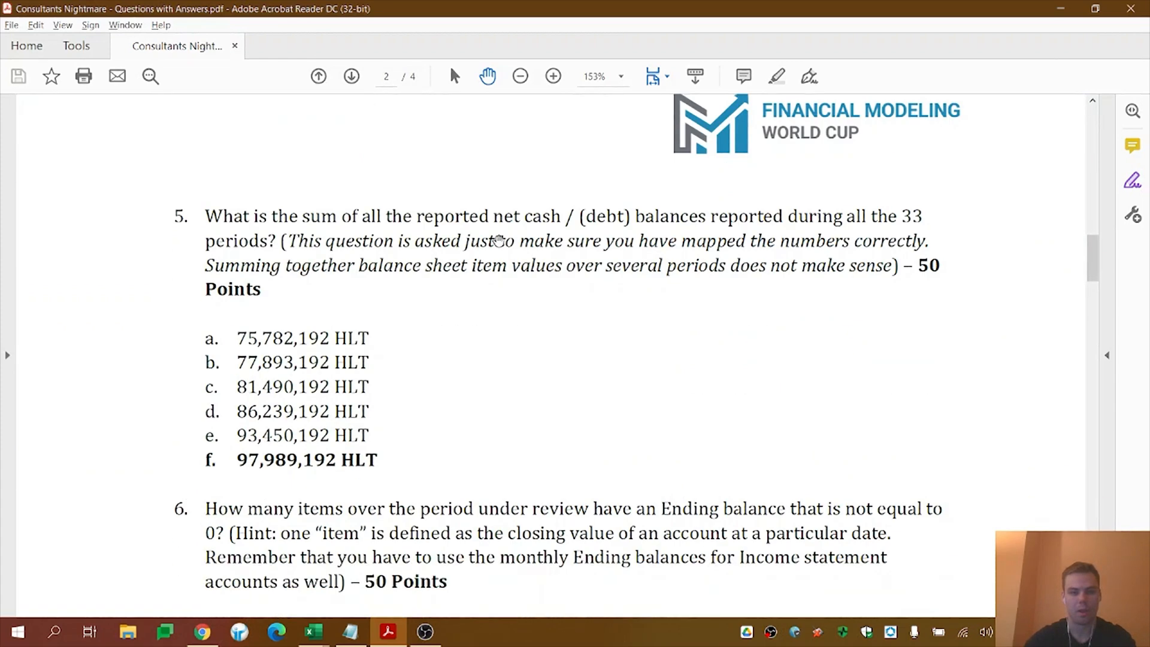
scroll(499, 240, down, 2)
scroll(499, 240, down, 1)
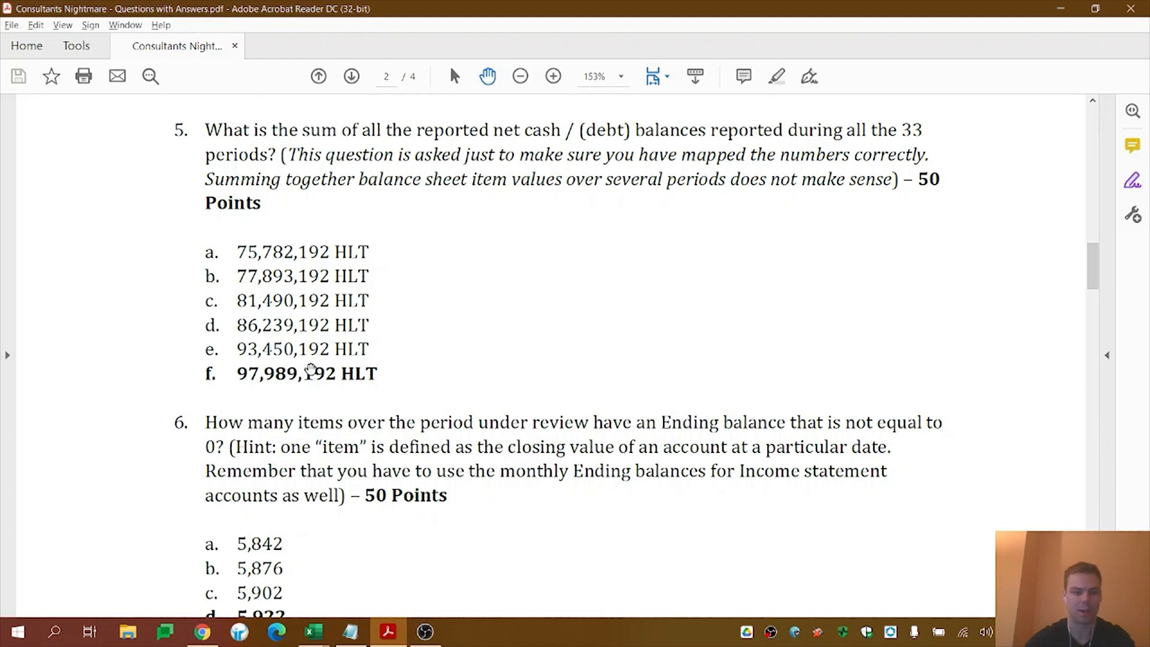
drag(238, 372, 384, 376)
click(387, 378)
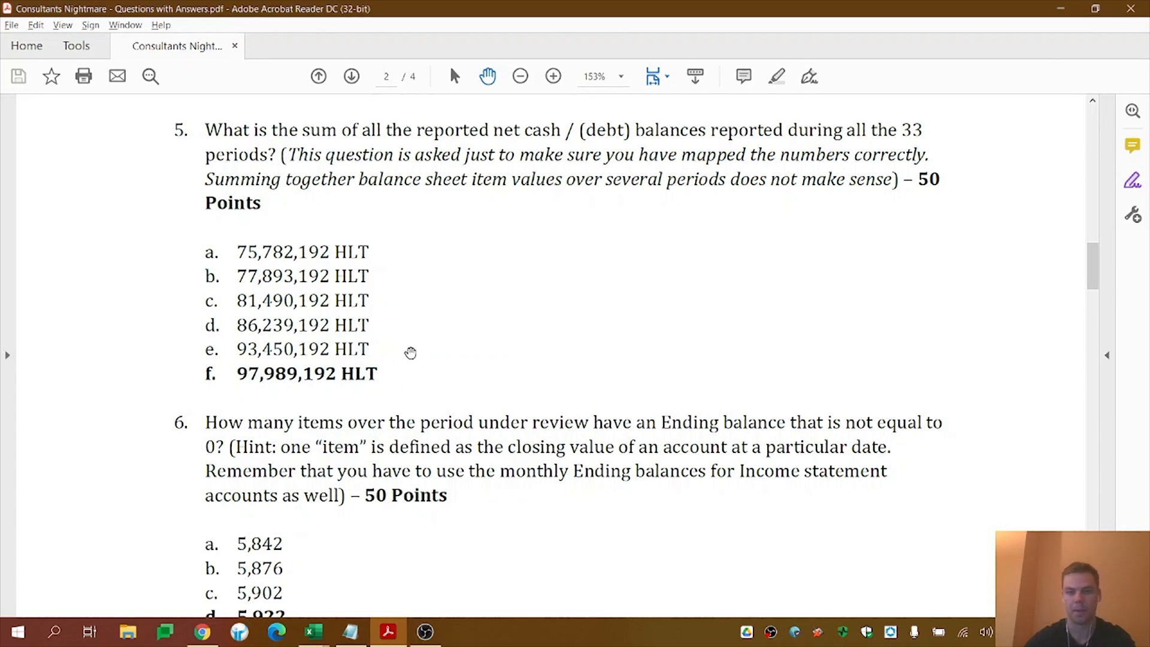
scroll(414, 335, down, 3)
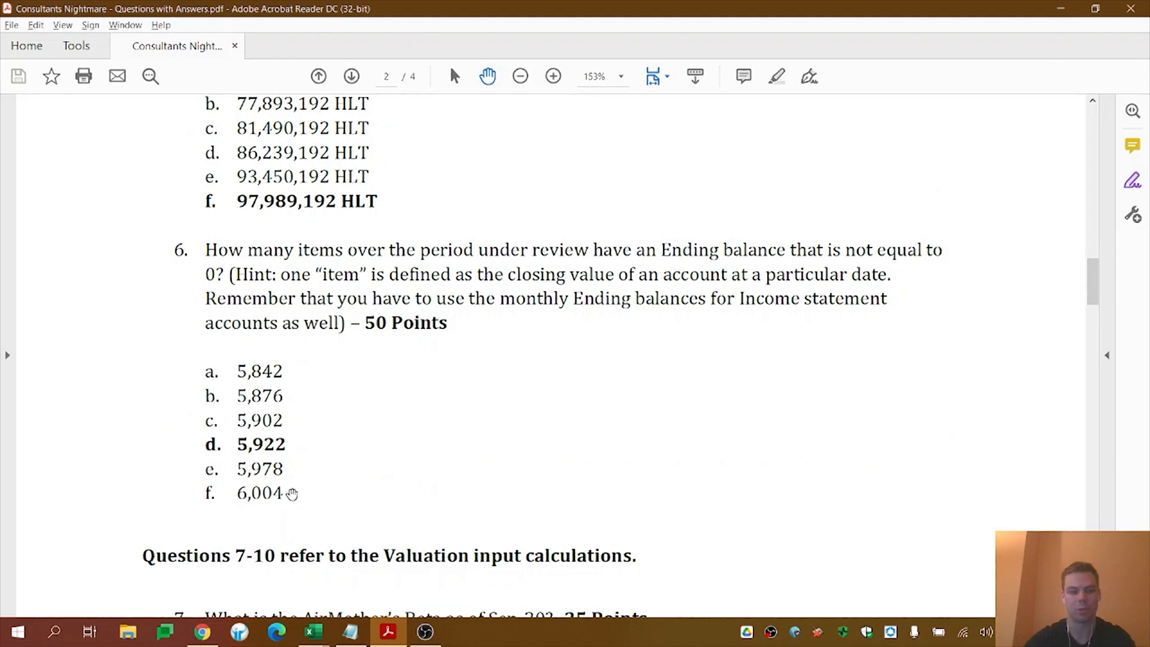
scroll(298, 479, up, 1)
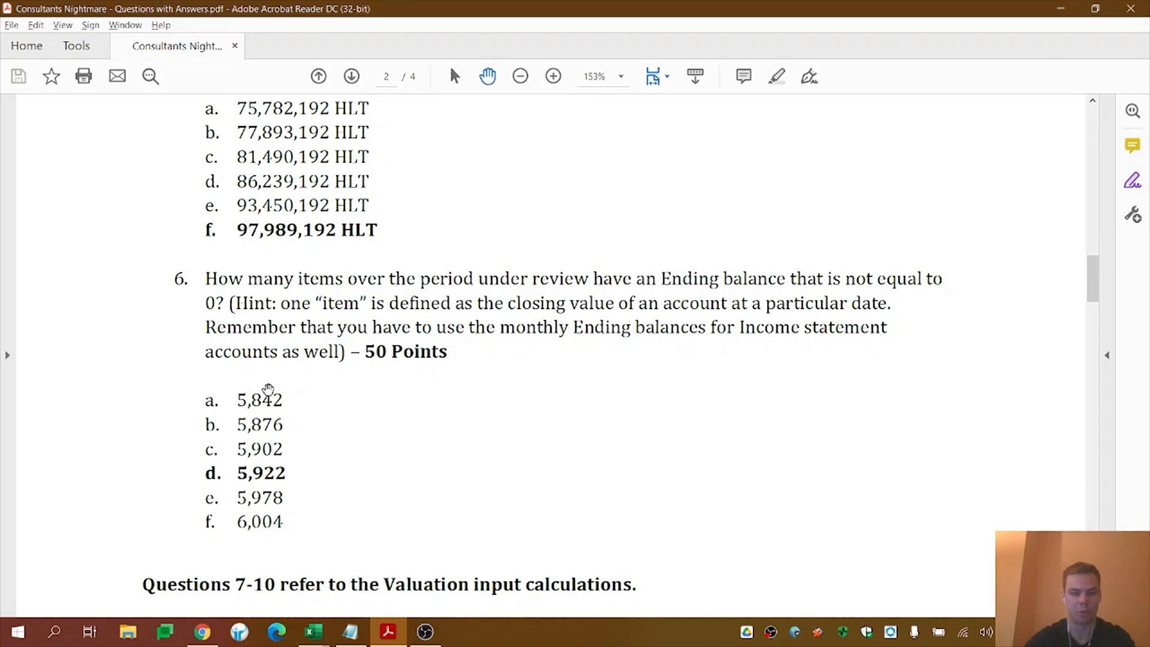
Switch to Excel's Flat file sheet and examine the Ending balance values, including the January 2019 depreciation accounts
click(313, 631)
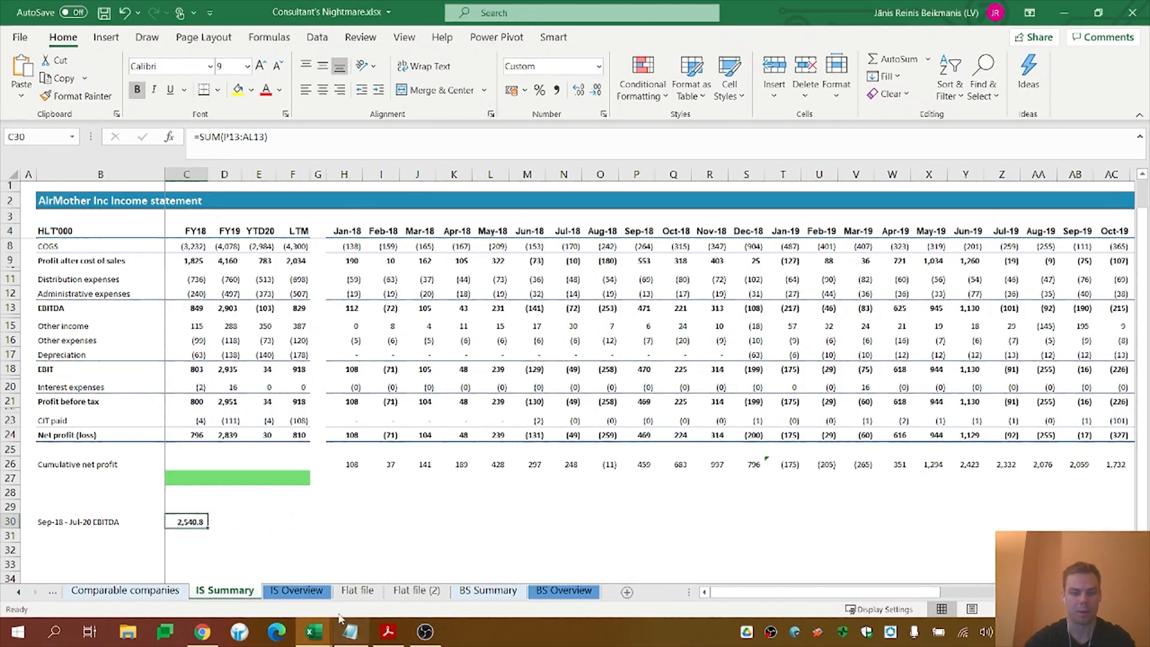
click(353, 592)
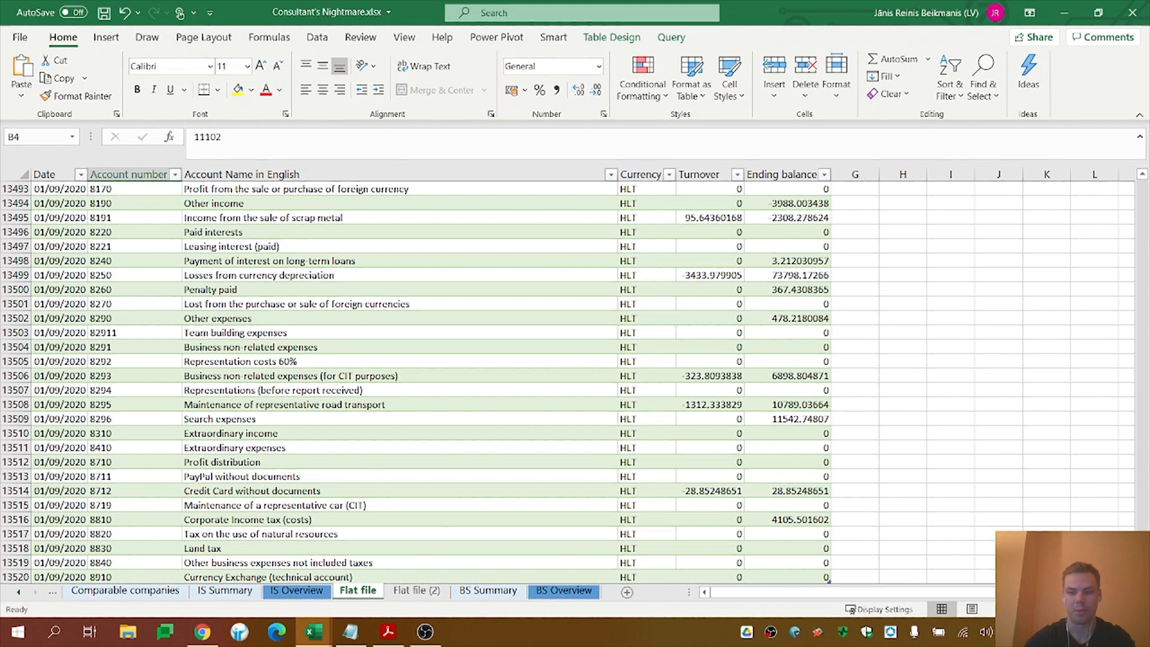
drag(1136, 519, 1142, 183)
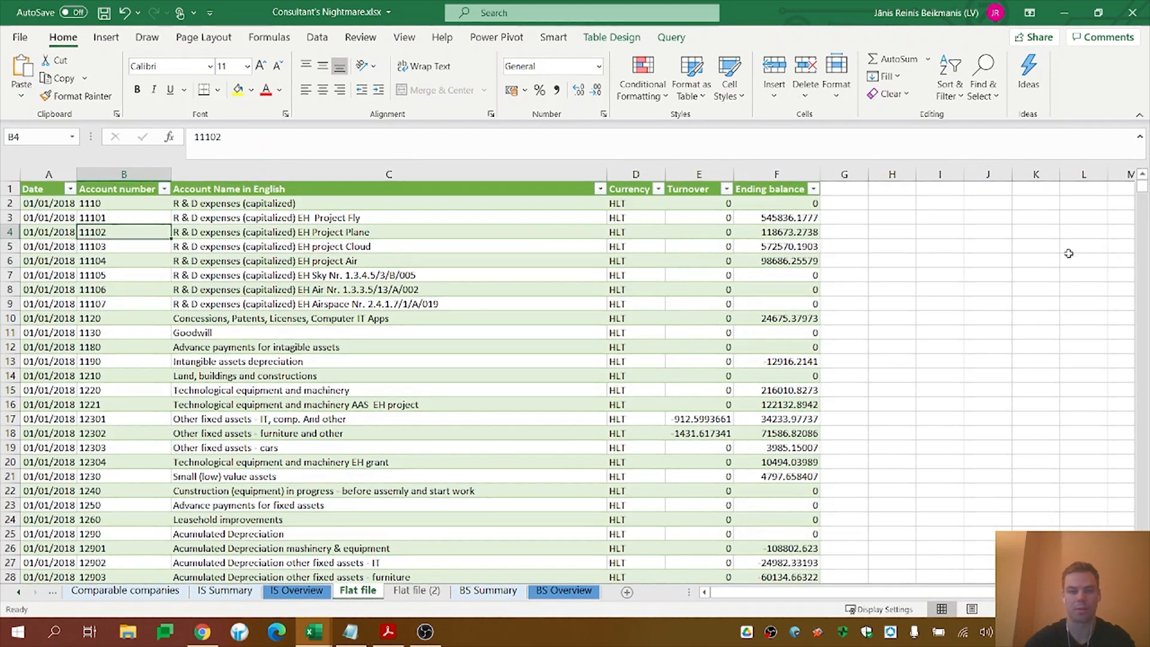
drag(1143, 187, 1142, 332)
click(796, 292)
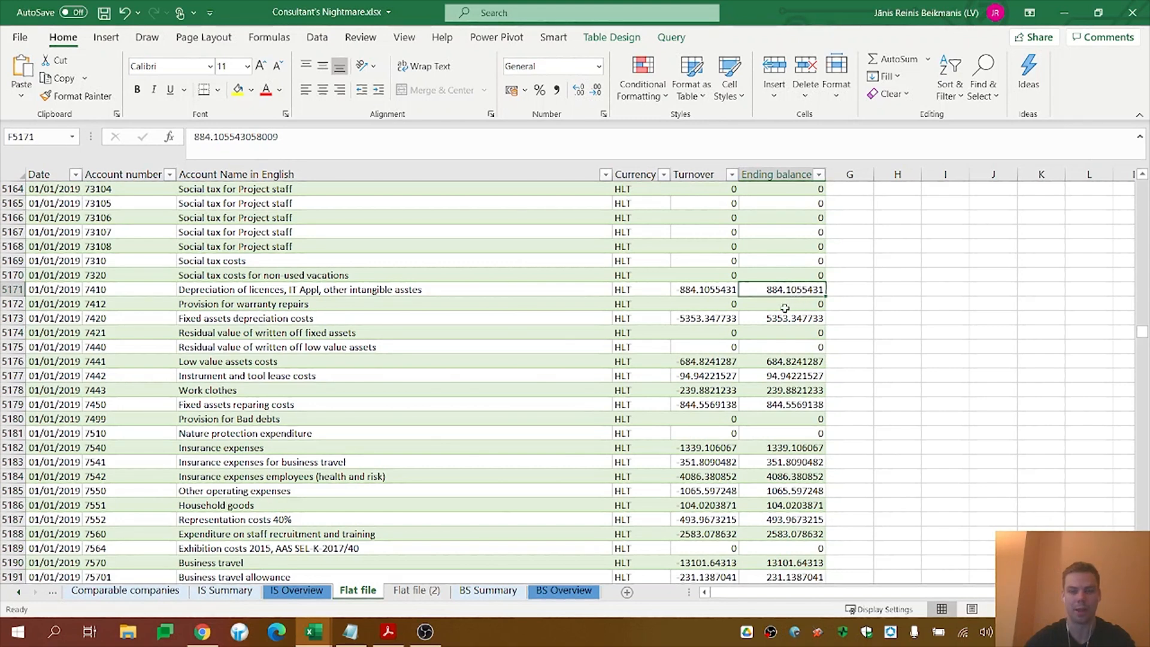
click(785, 322)
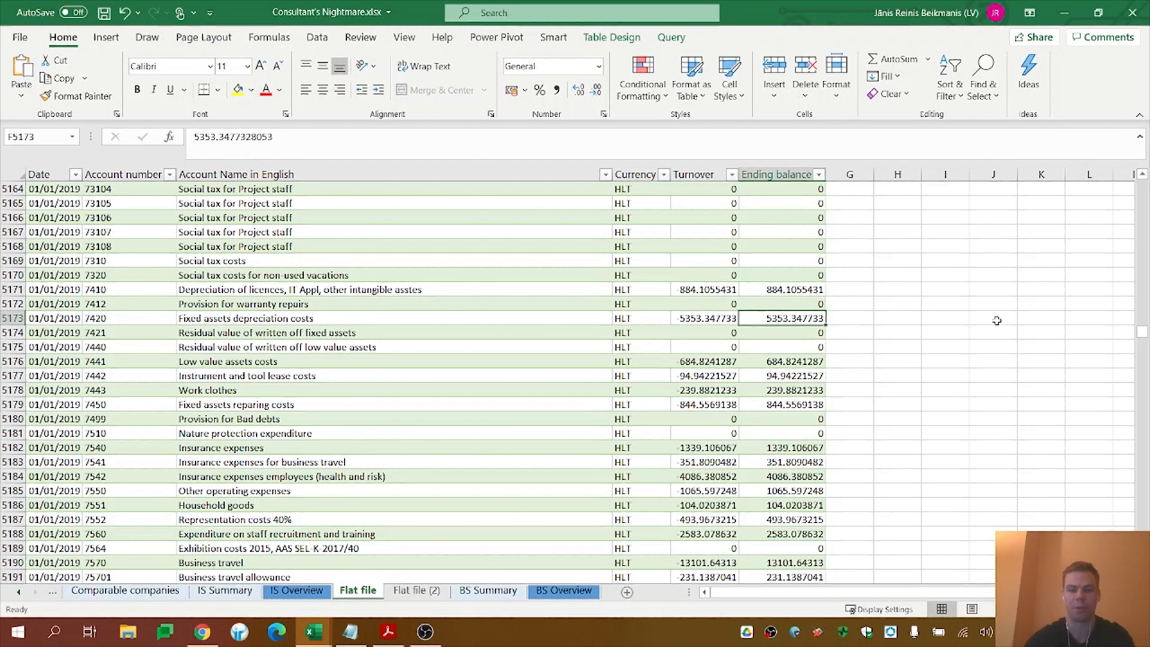
drag(1142, 335, 1142, 161)
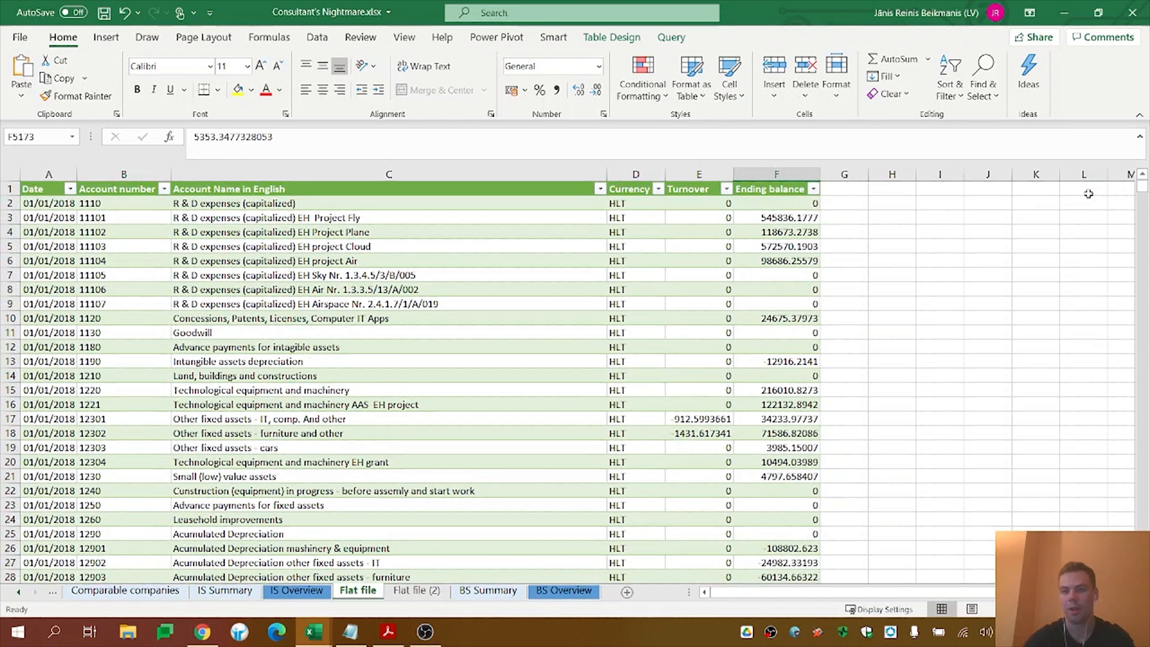
Enter a COUNTIF in H2 of Flat file that counts all values in the Ending balance column matching "<>0"
click(886, 203)
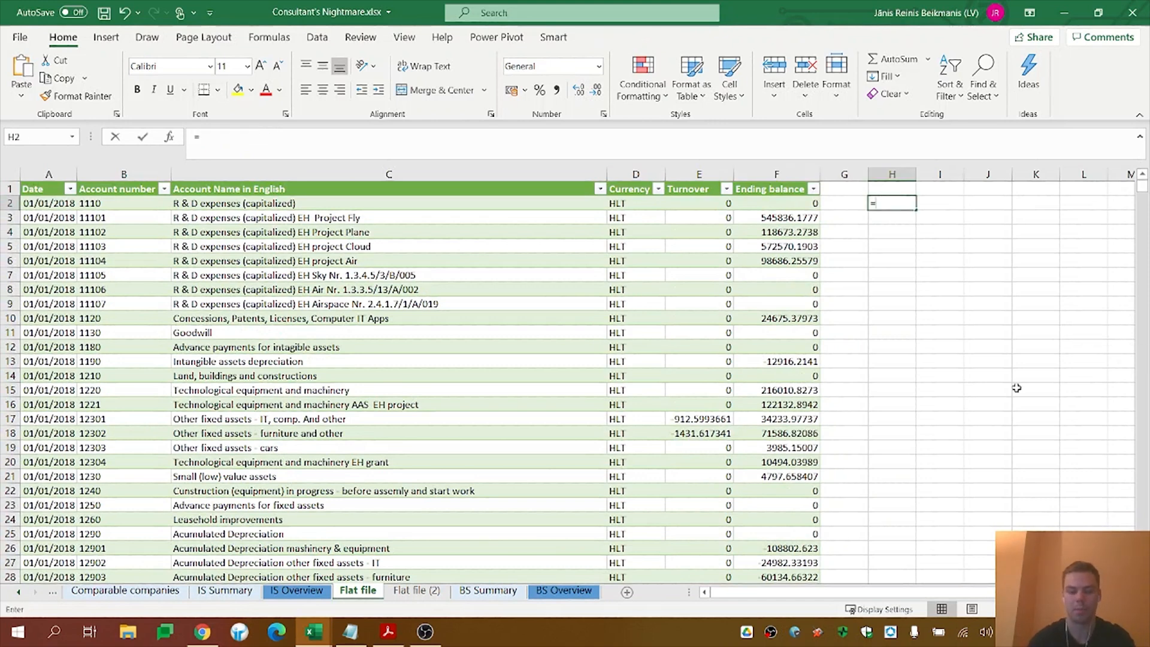
text(=countif()
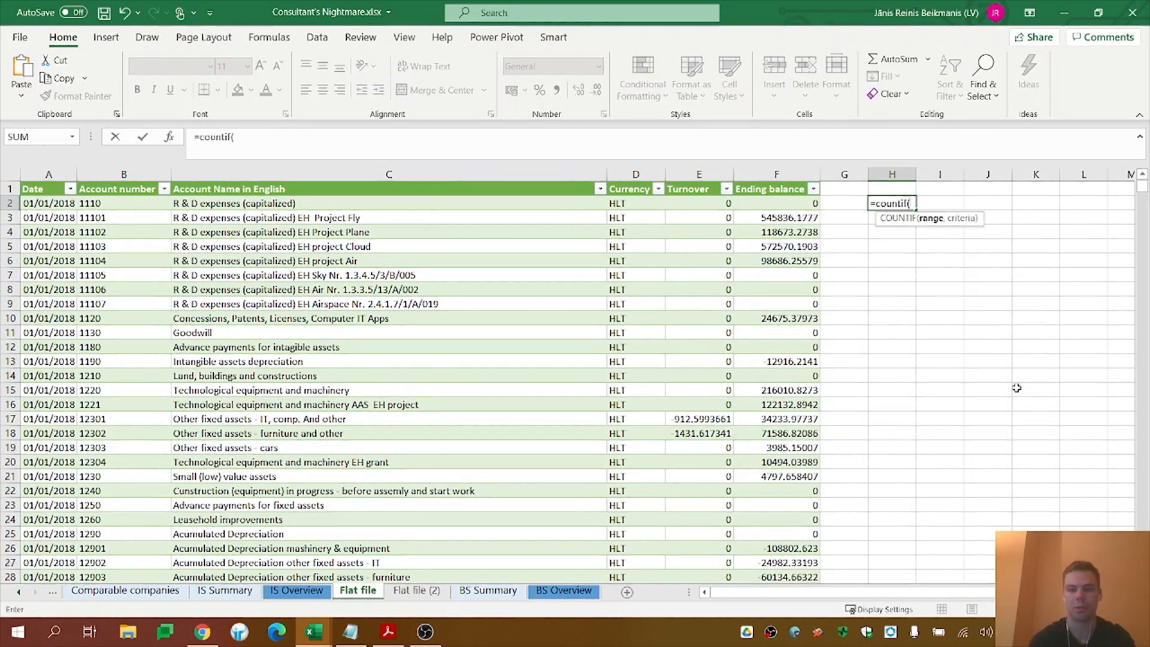
click(797, 204)
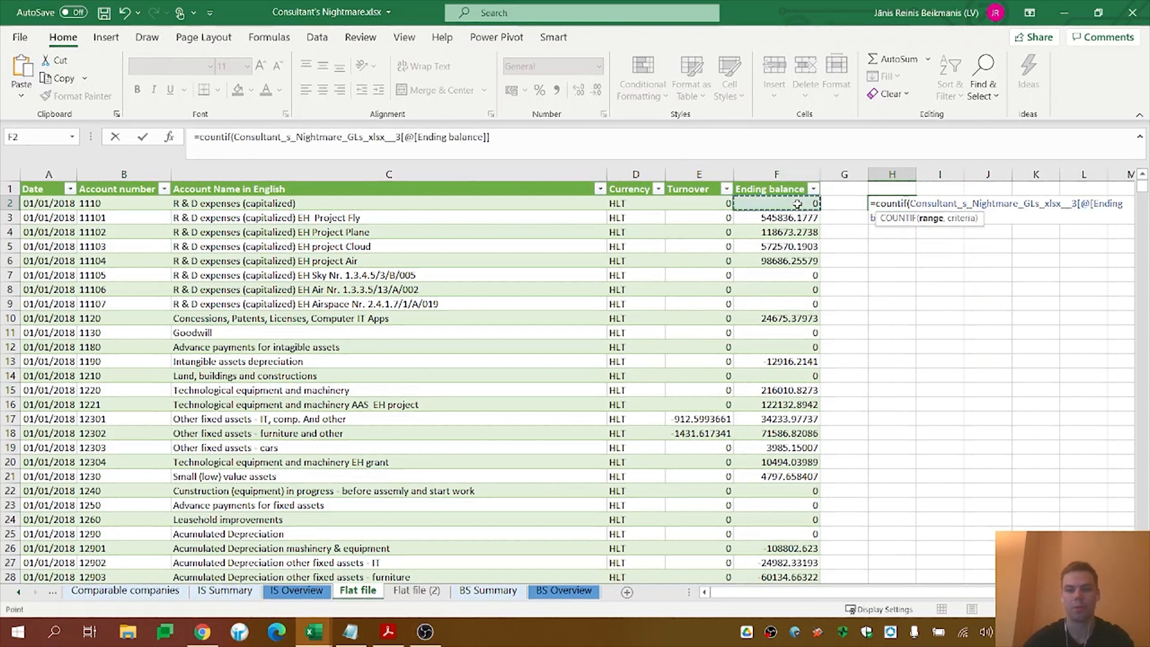
key(ctrl+shift+Down)
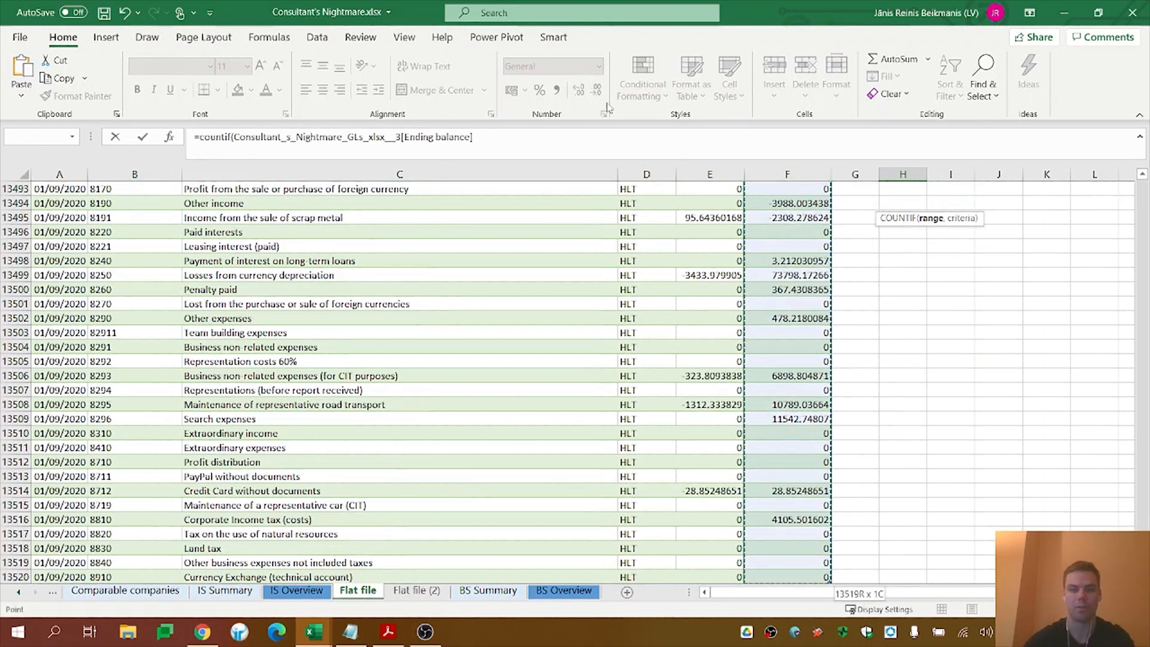
click(521, 137)
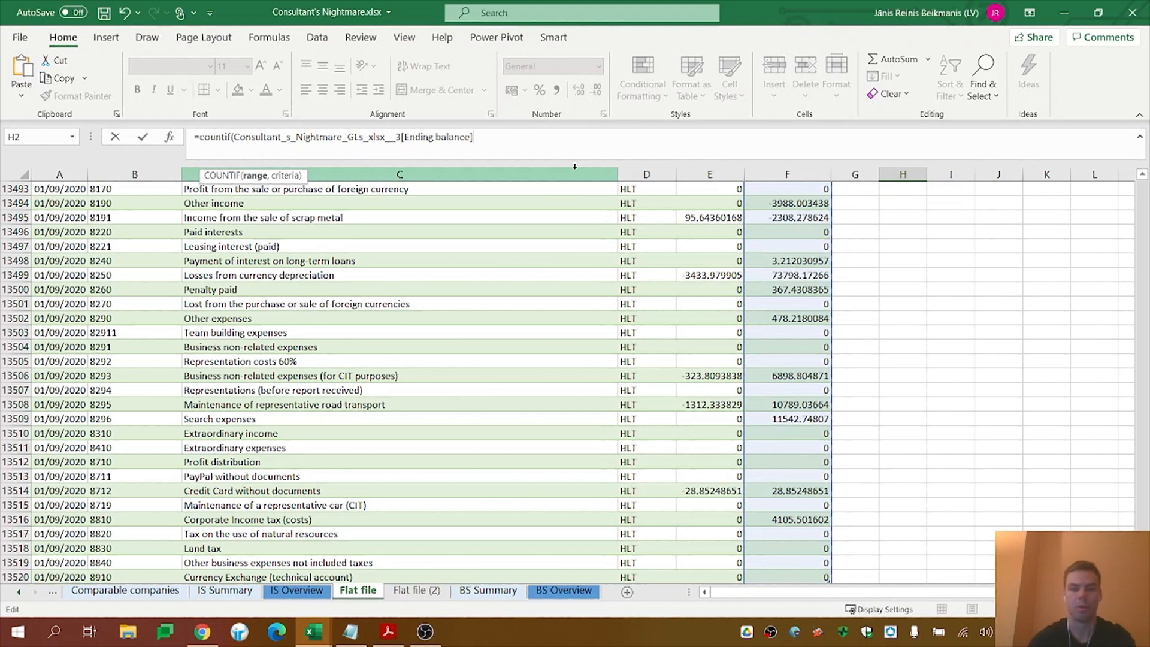
text(,"<>0)
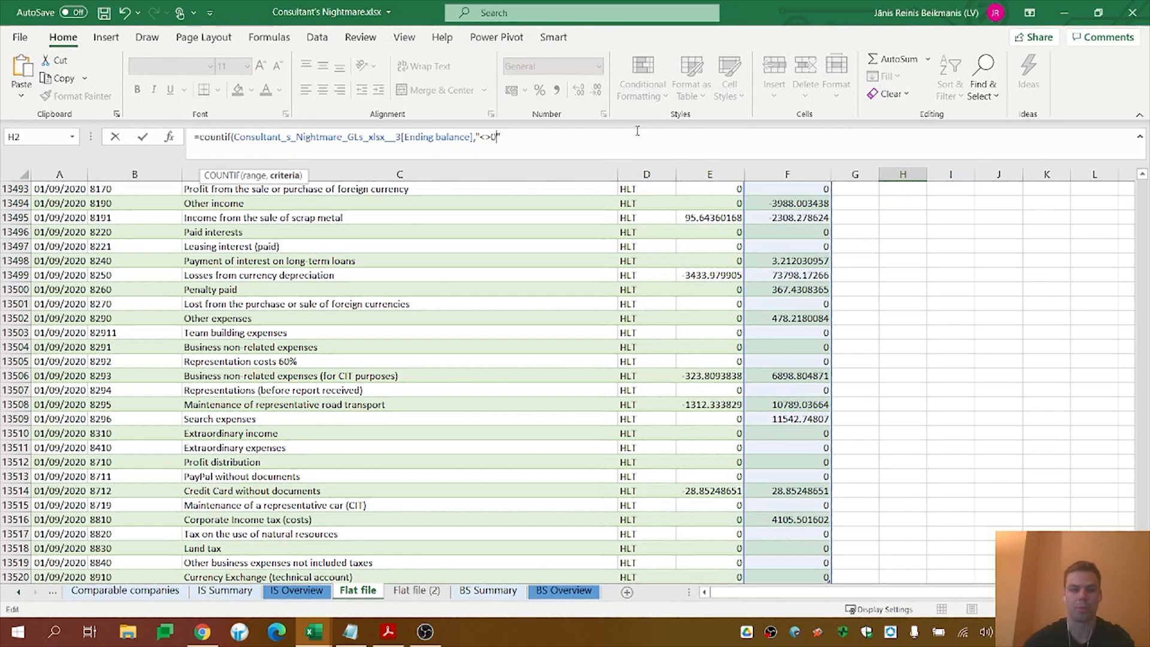
key(Return)
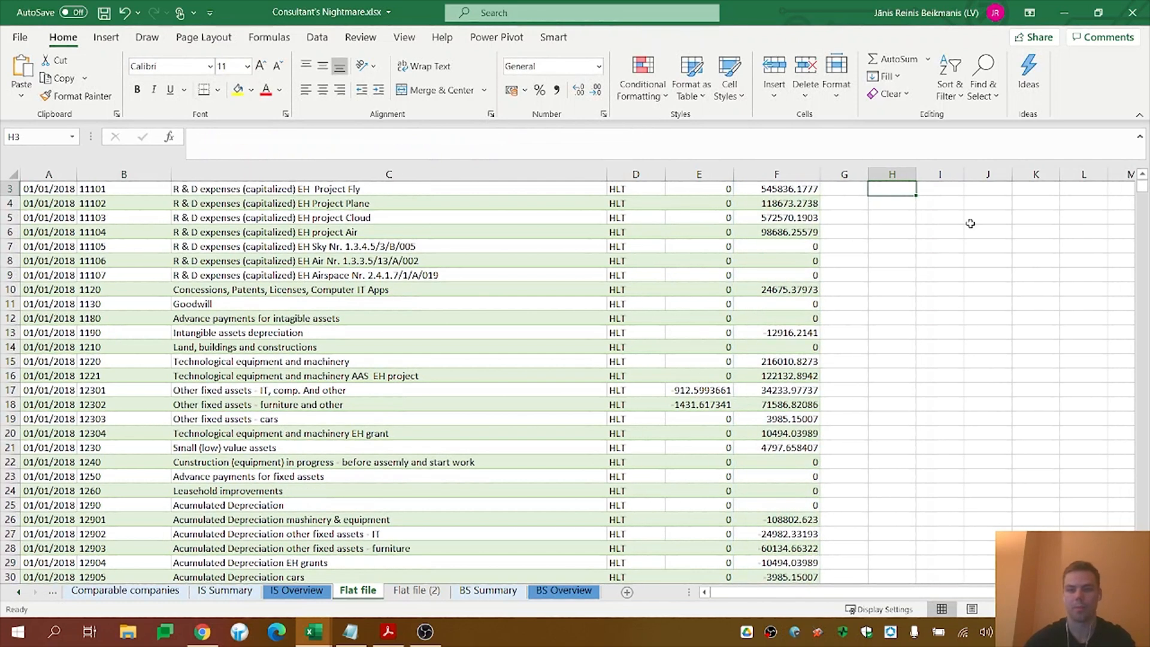
click(899, 201)
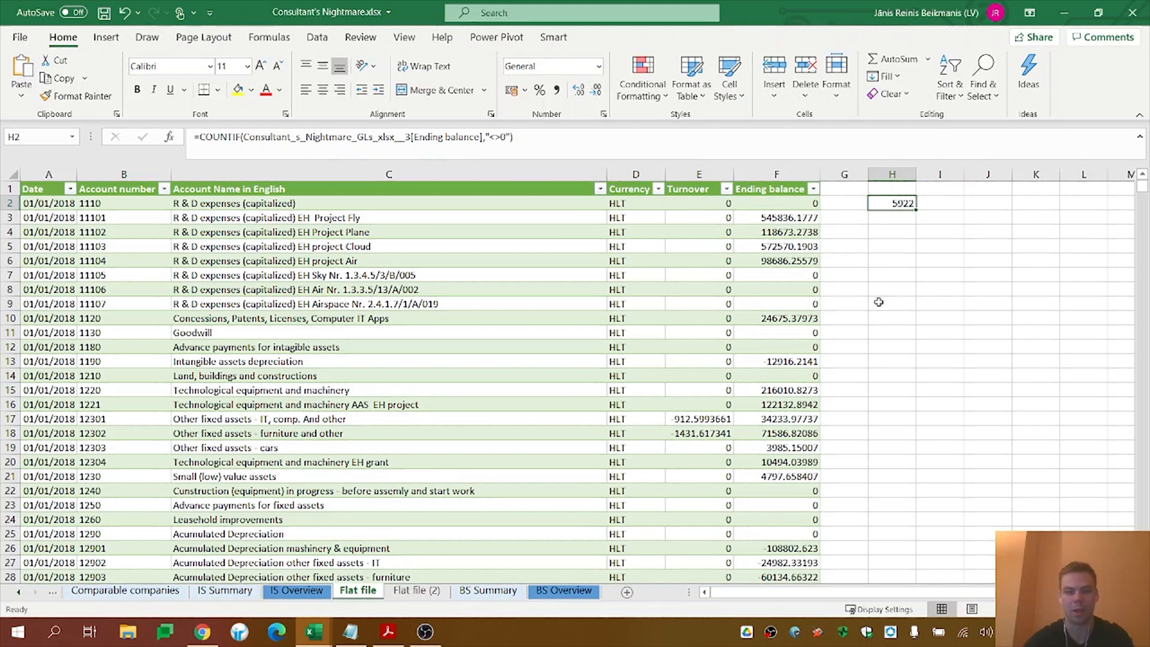
Compare the count in H2 with the question 6 answer options in the PDF, and return to Excel's BS Summary sheet
key(alt+Tab)
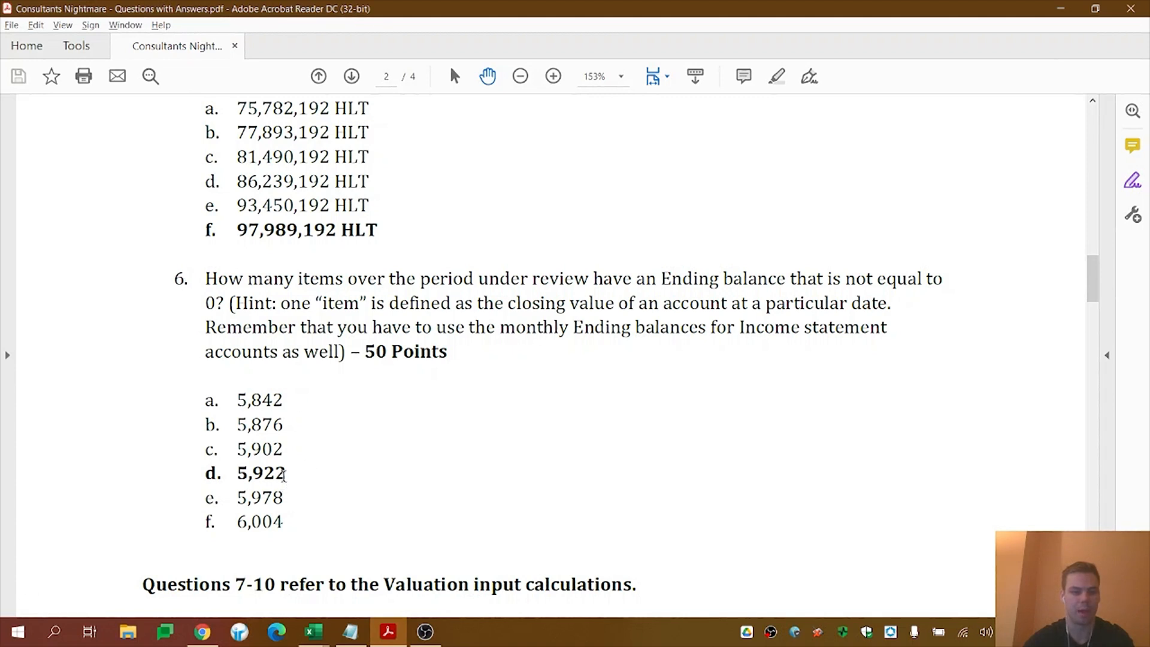
drag(282, 476, 213, 476)
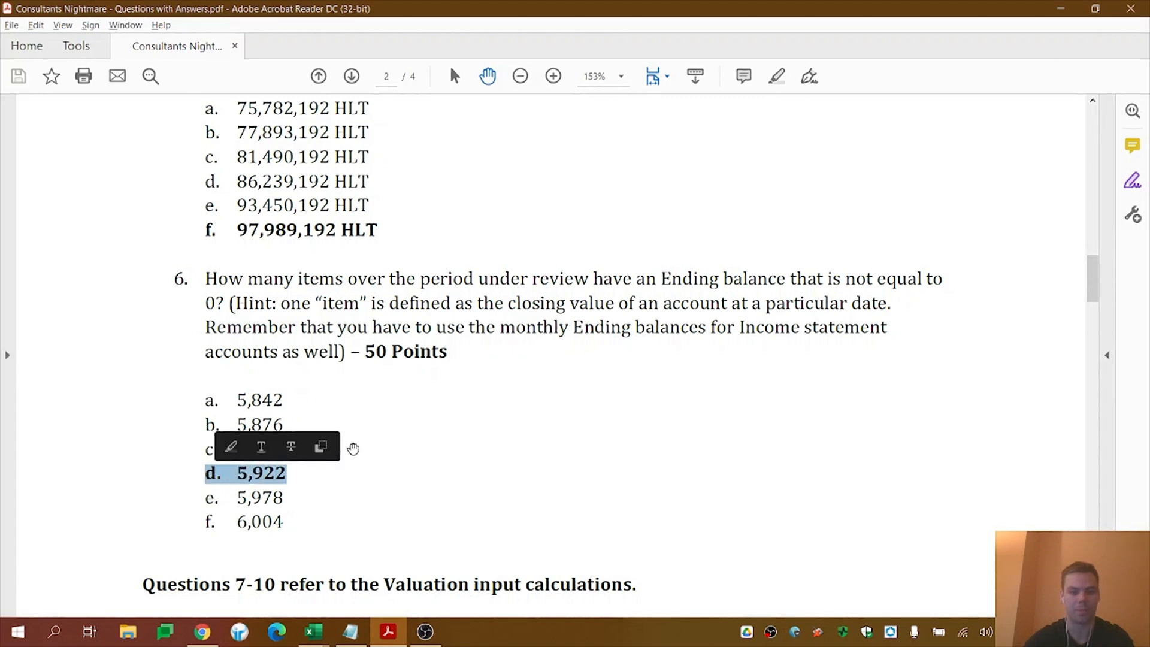
click(350, 484)
key(alt+Tab)
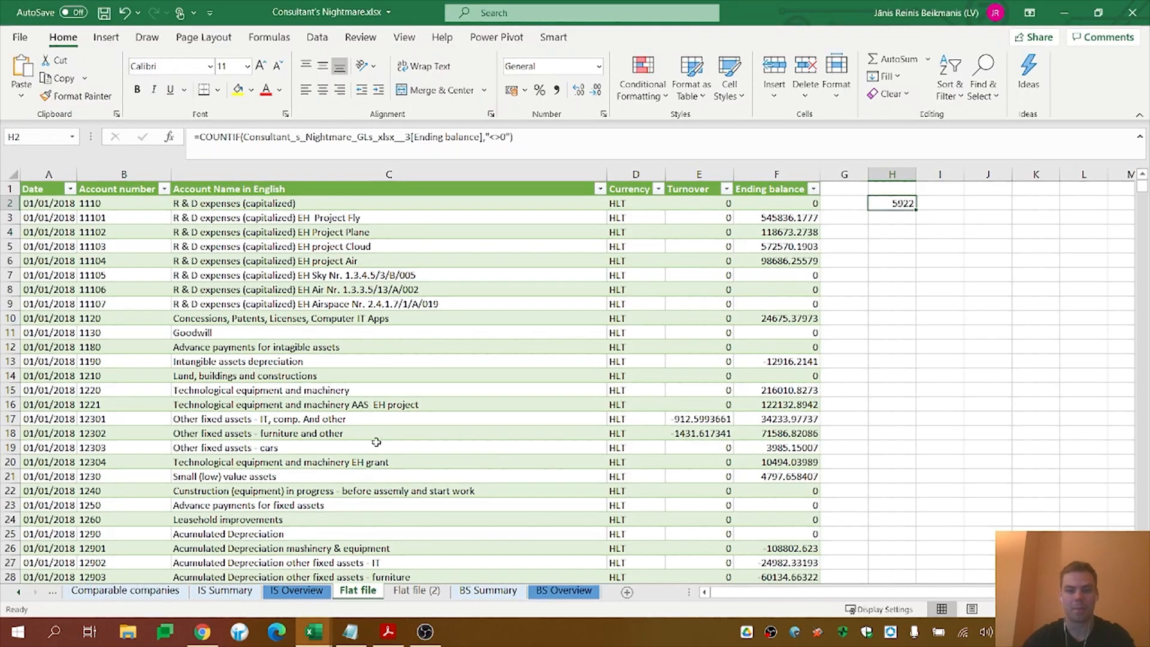
click(487, 596)
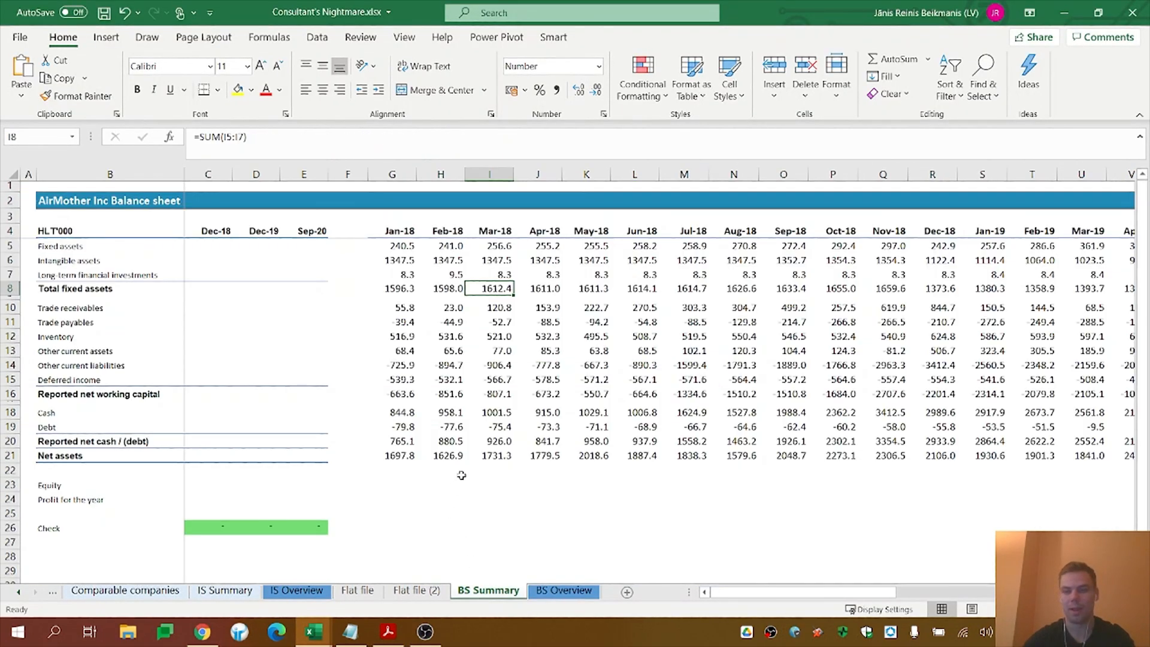